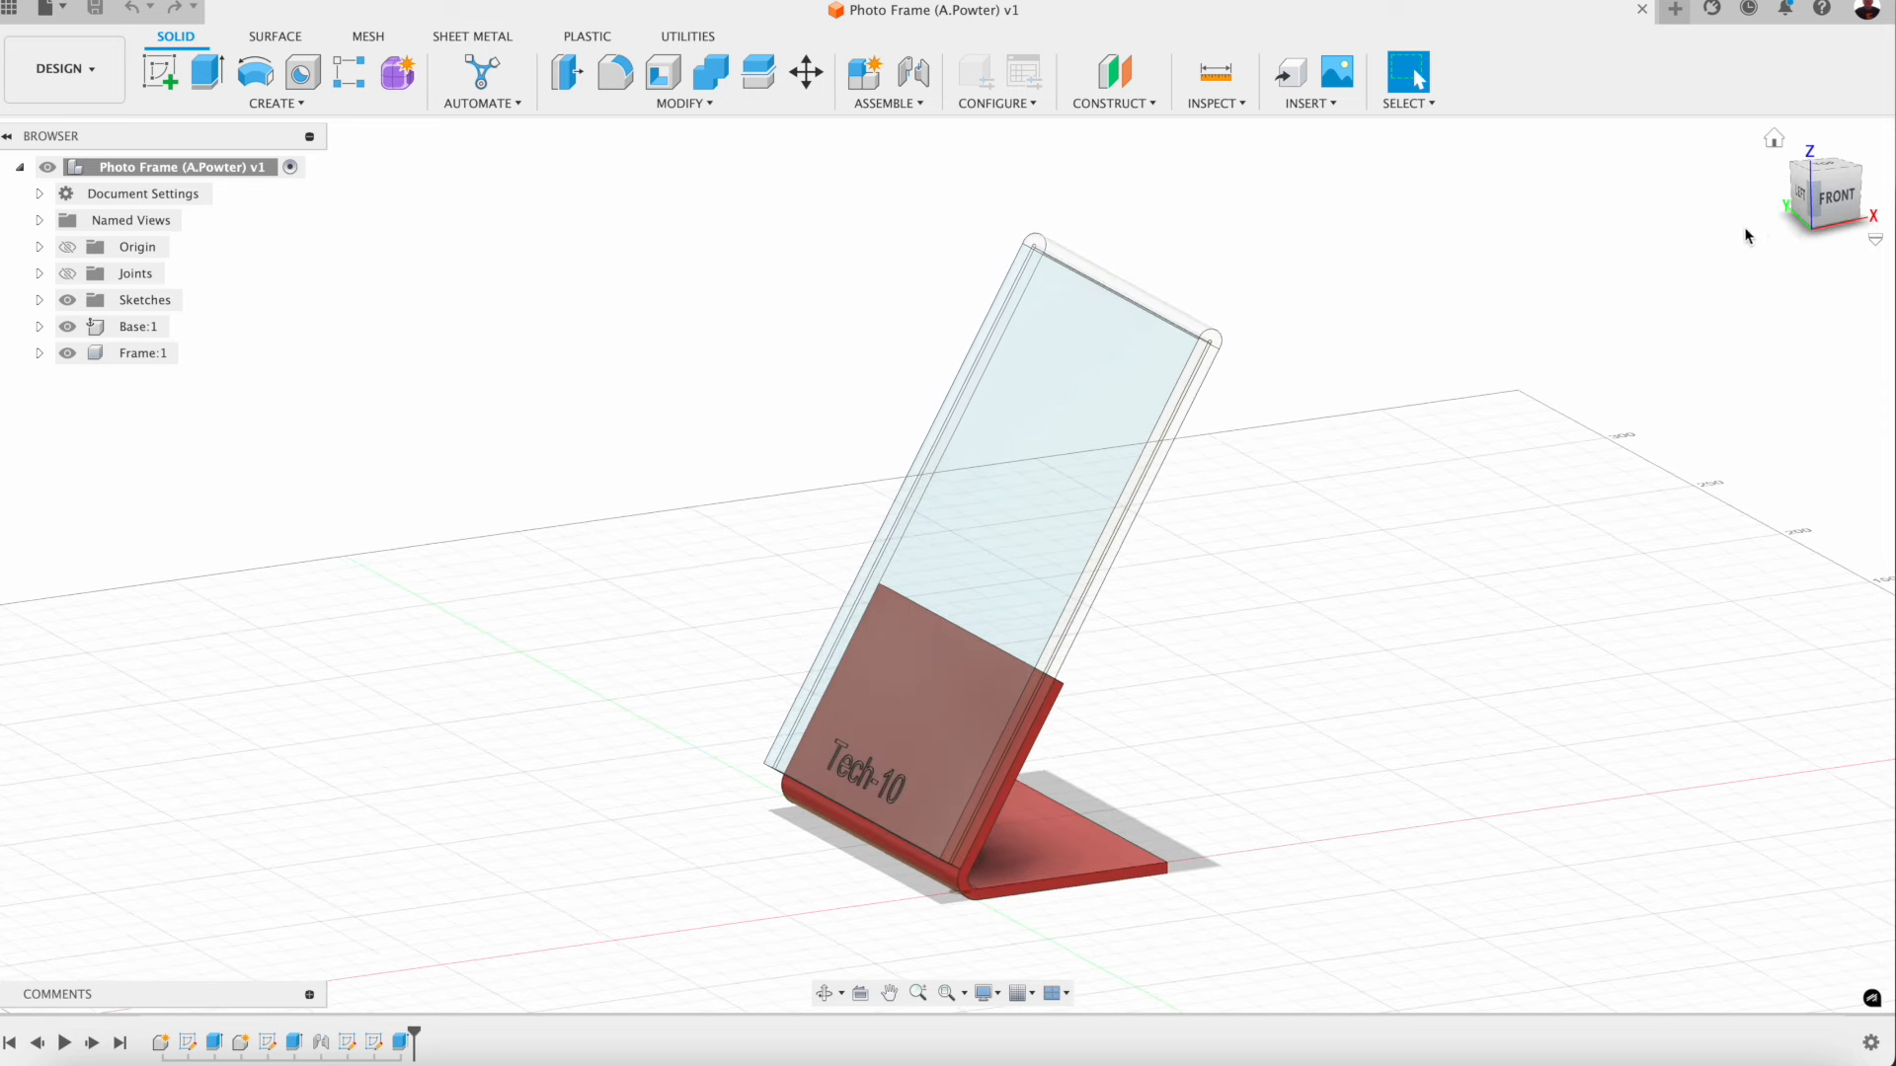
Step: Create a new empty design, leaving the finished photo frame document open
click(1809, 173)
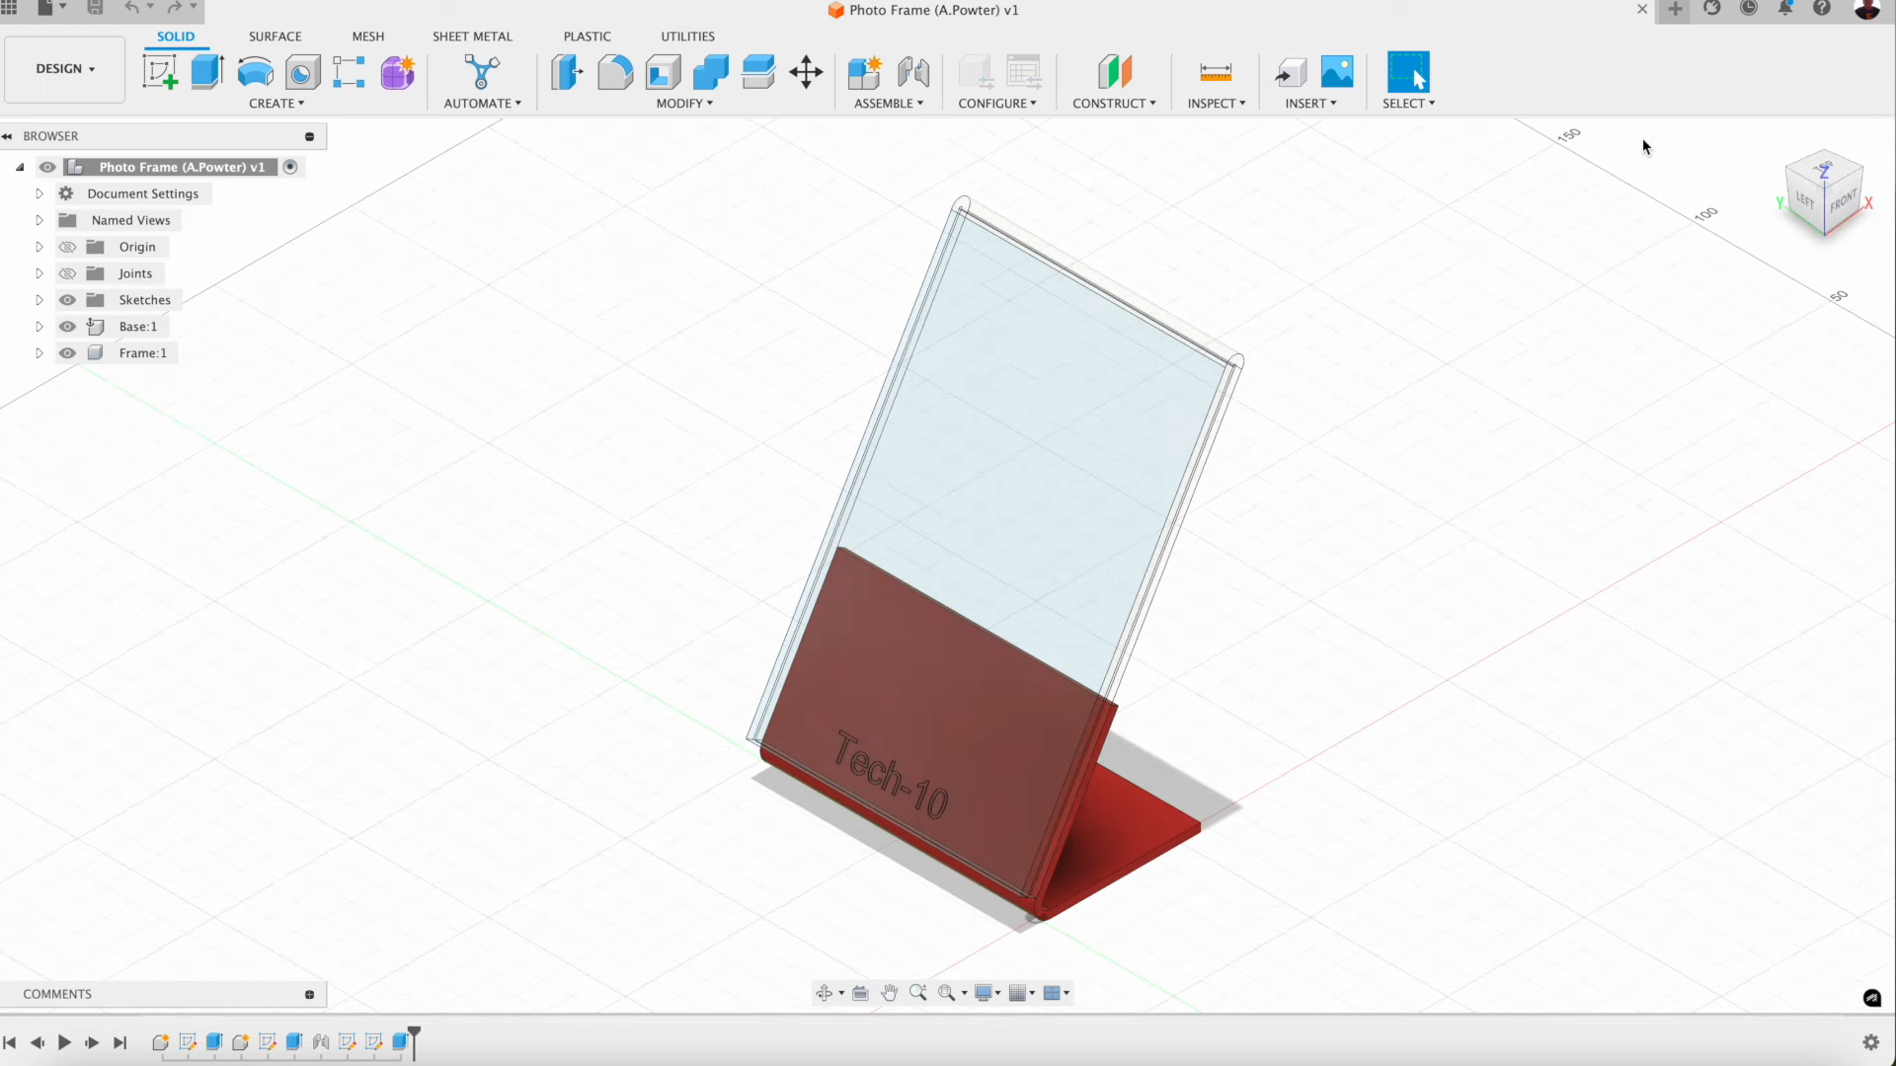
click(1675, 12)
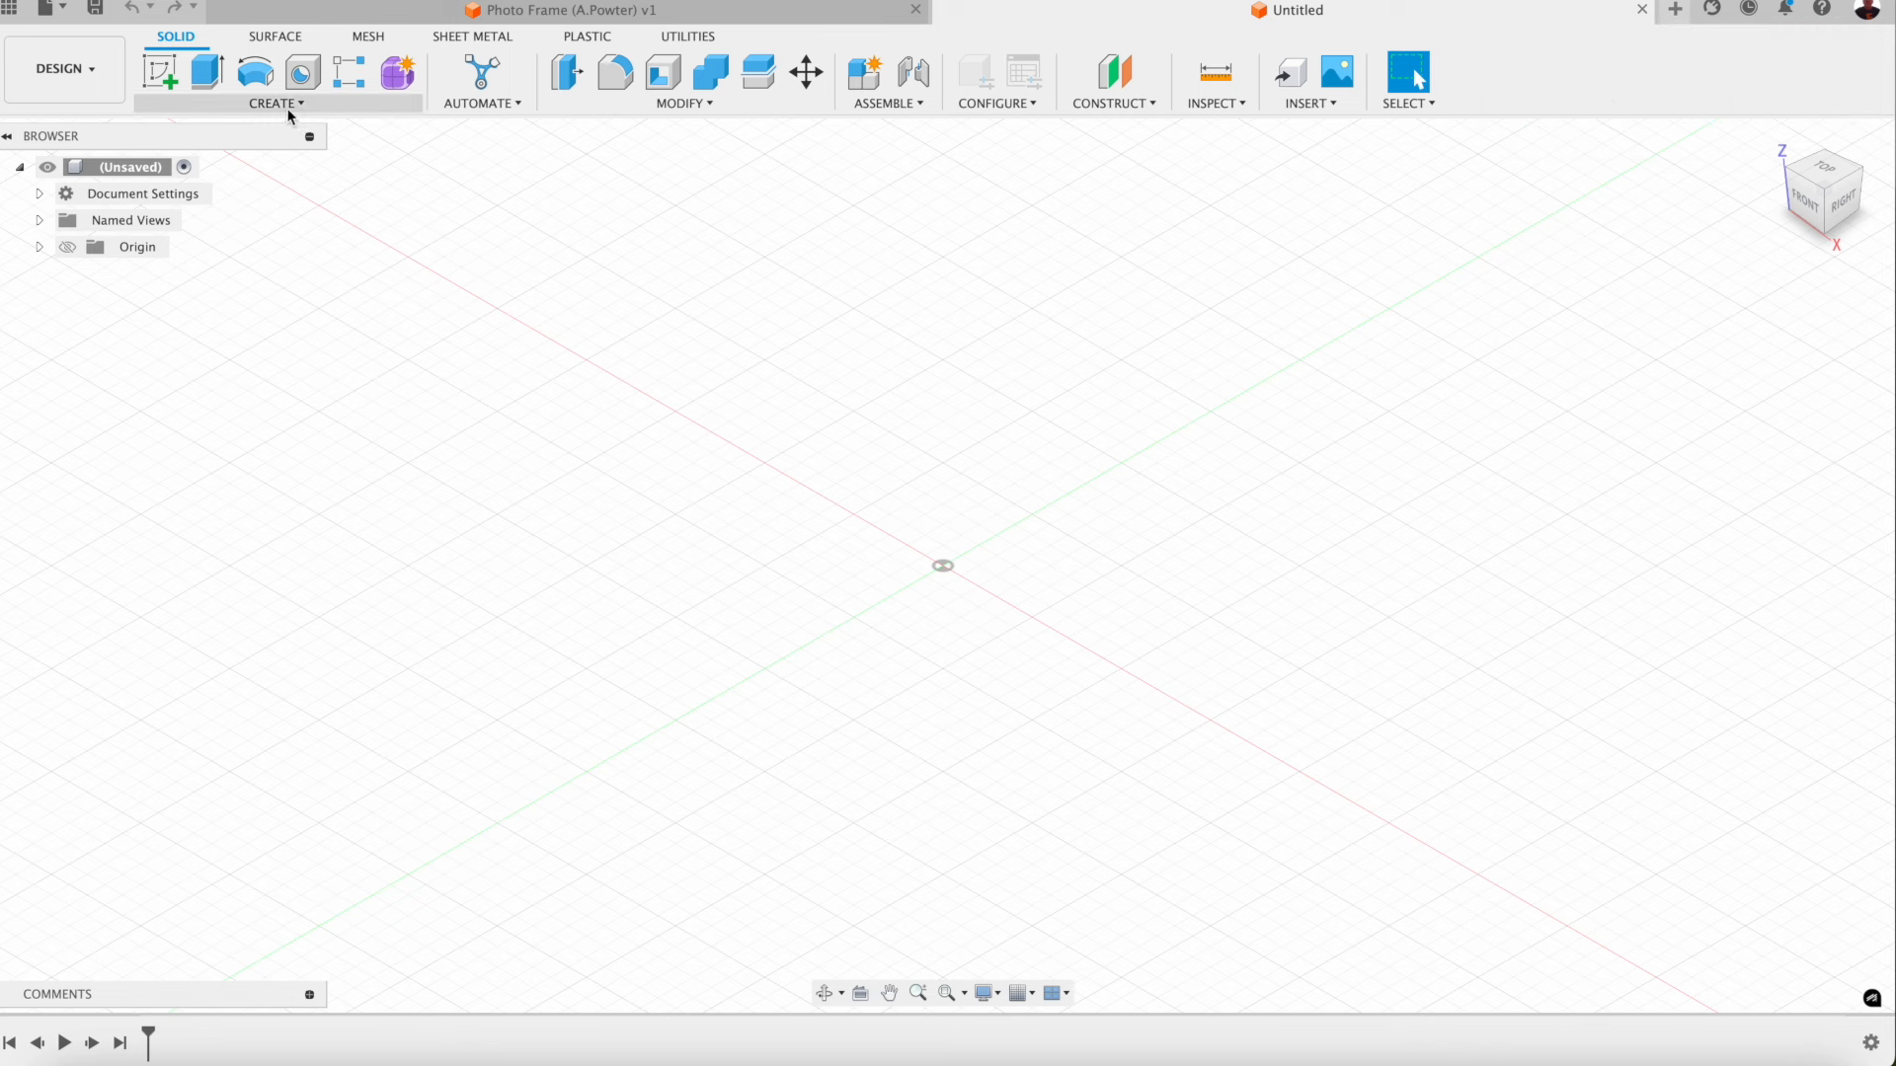
click(96, 9)
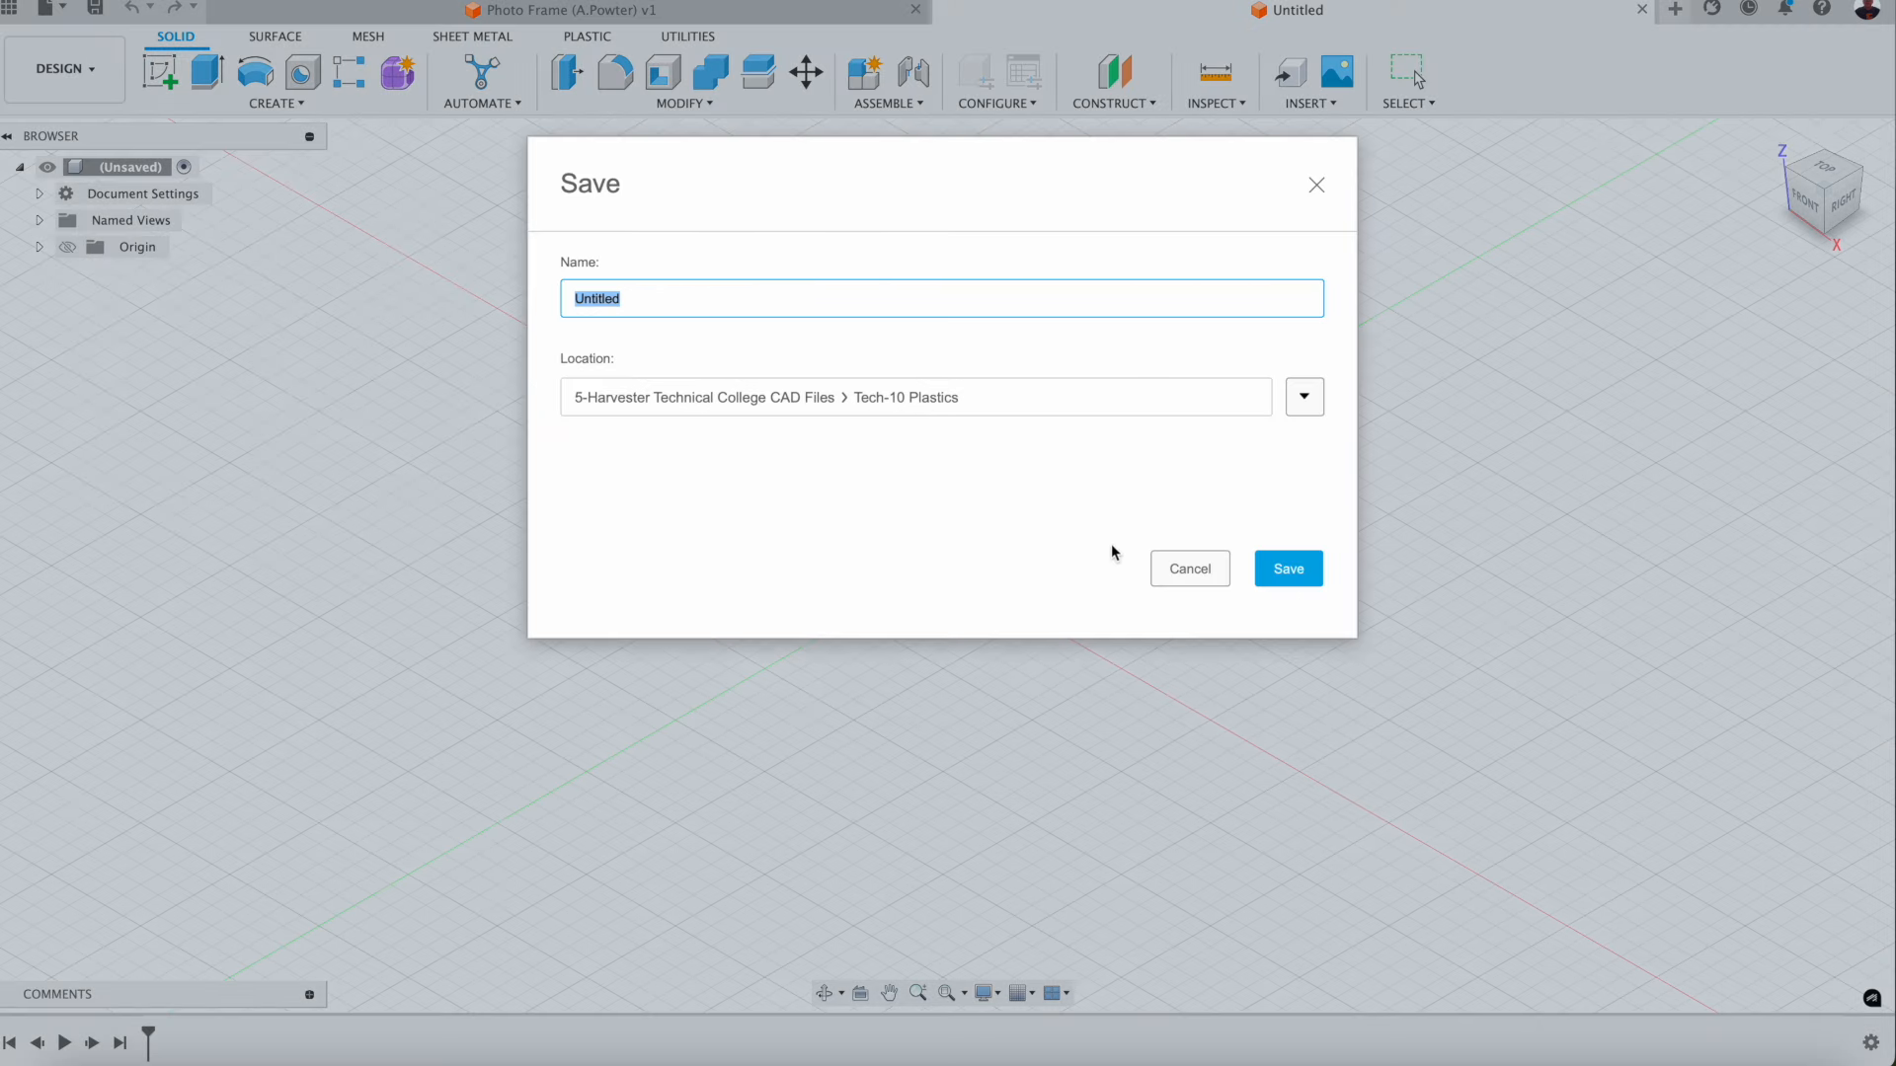
click(1205, 573)
click(613, 10)
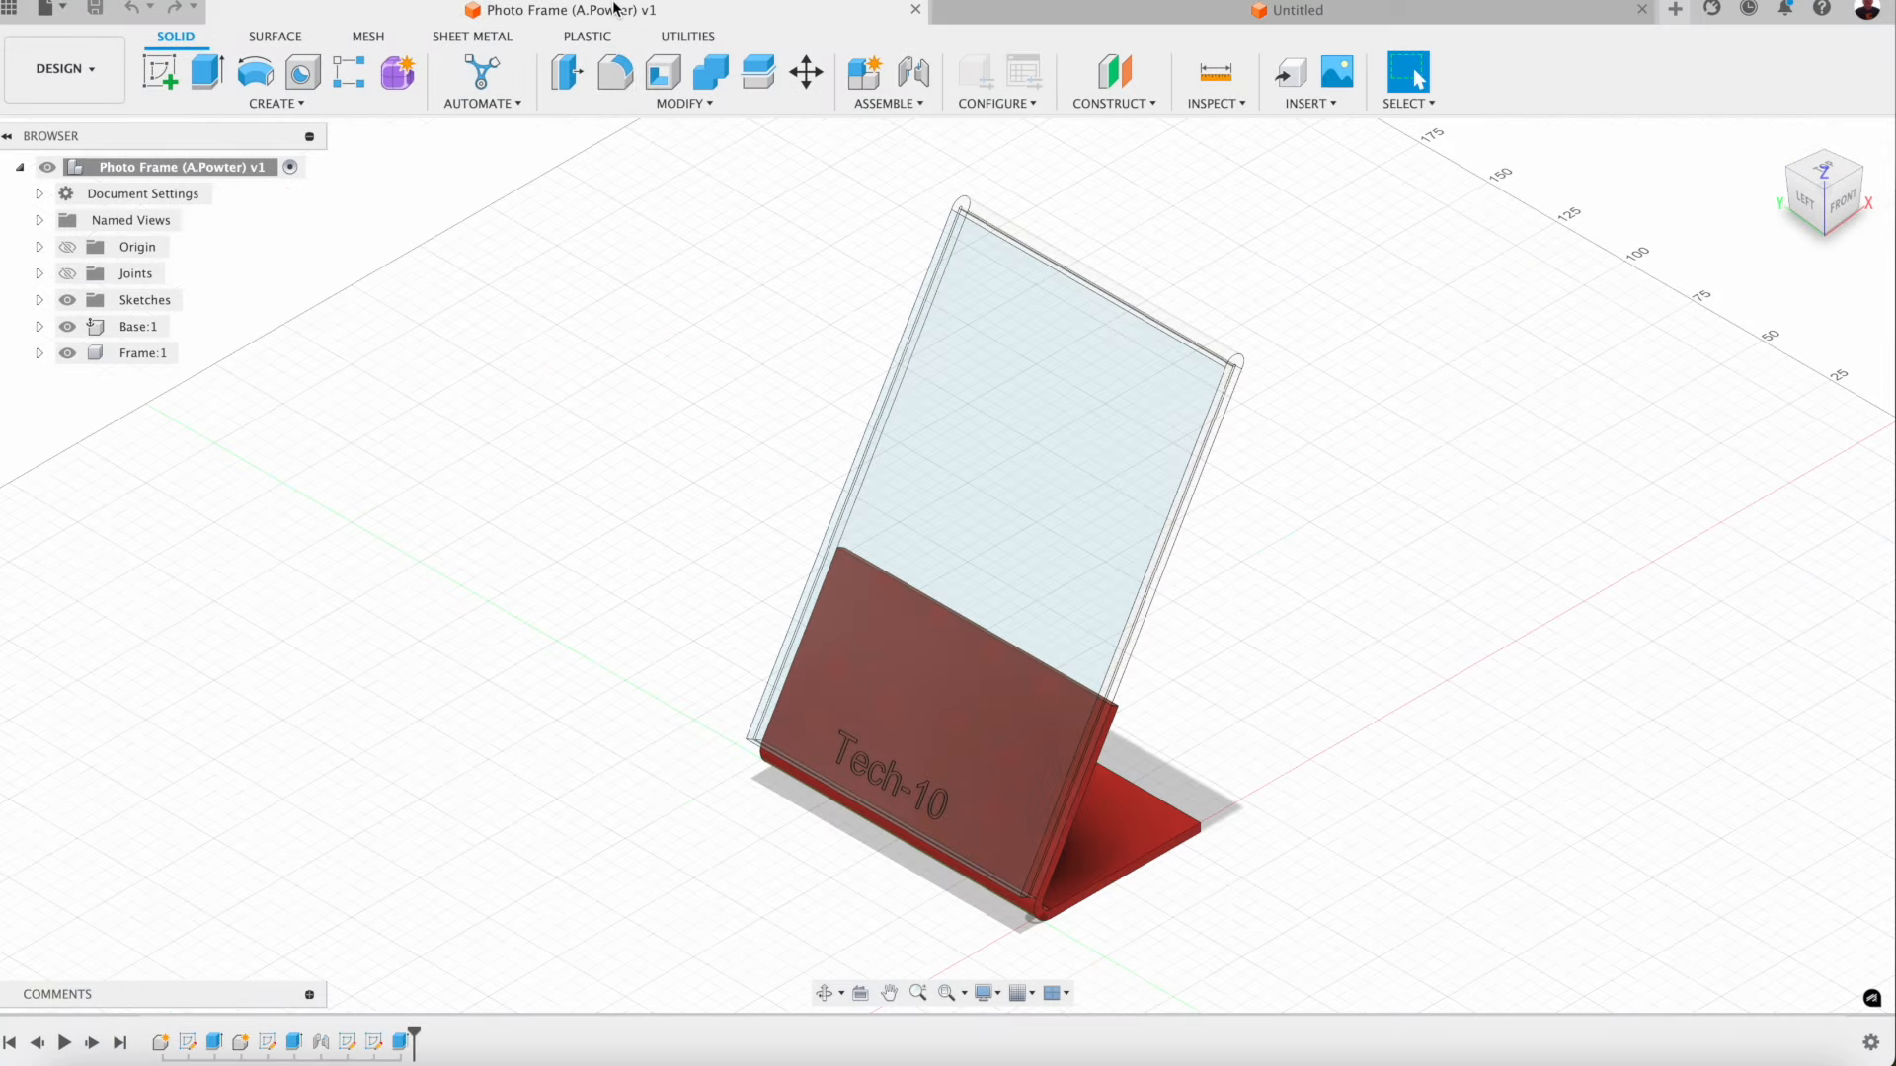
click(1089, 20)
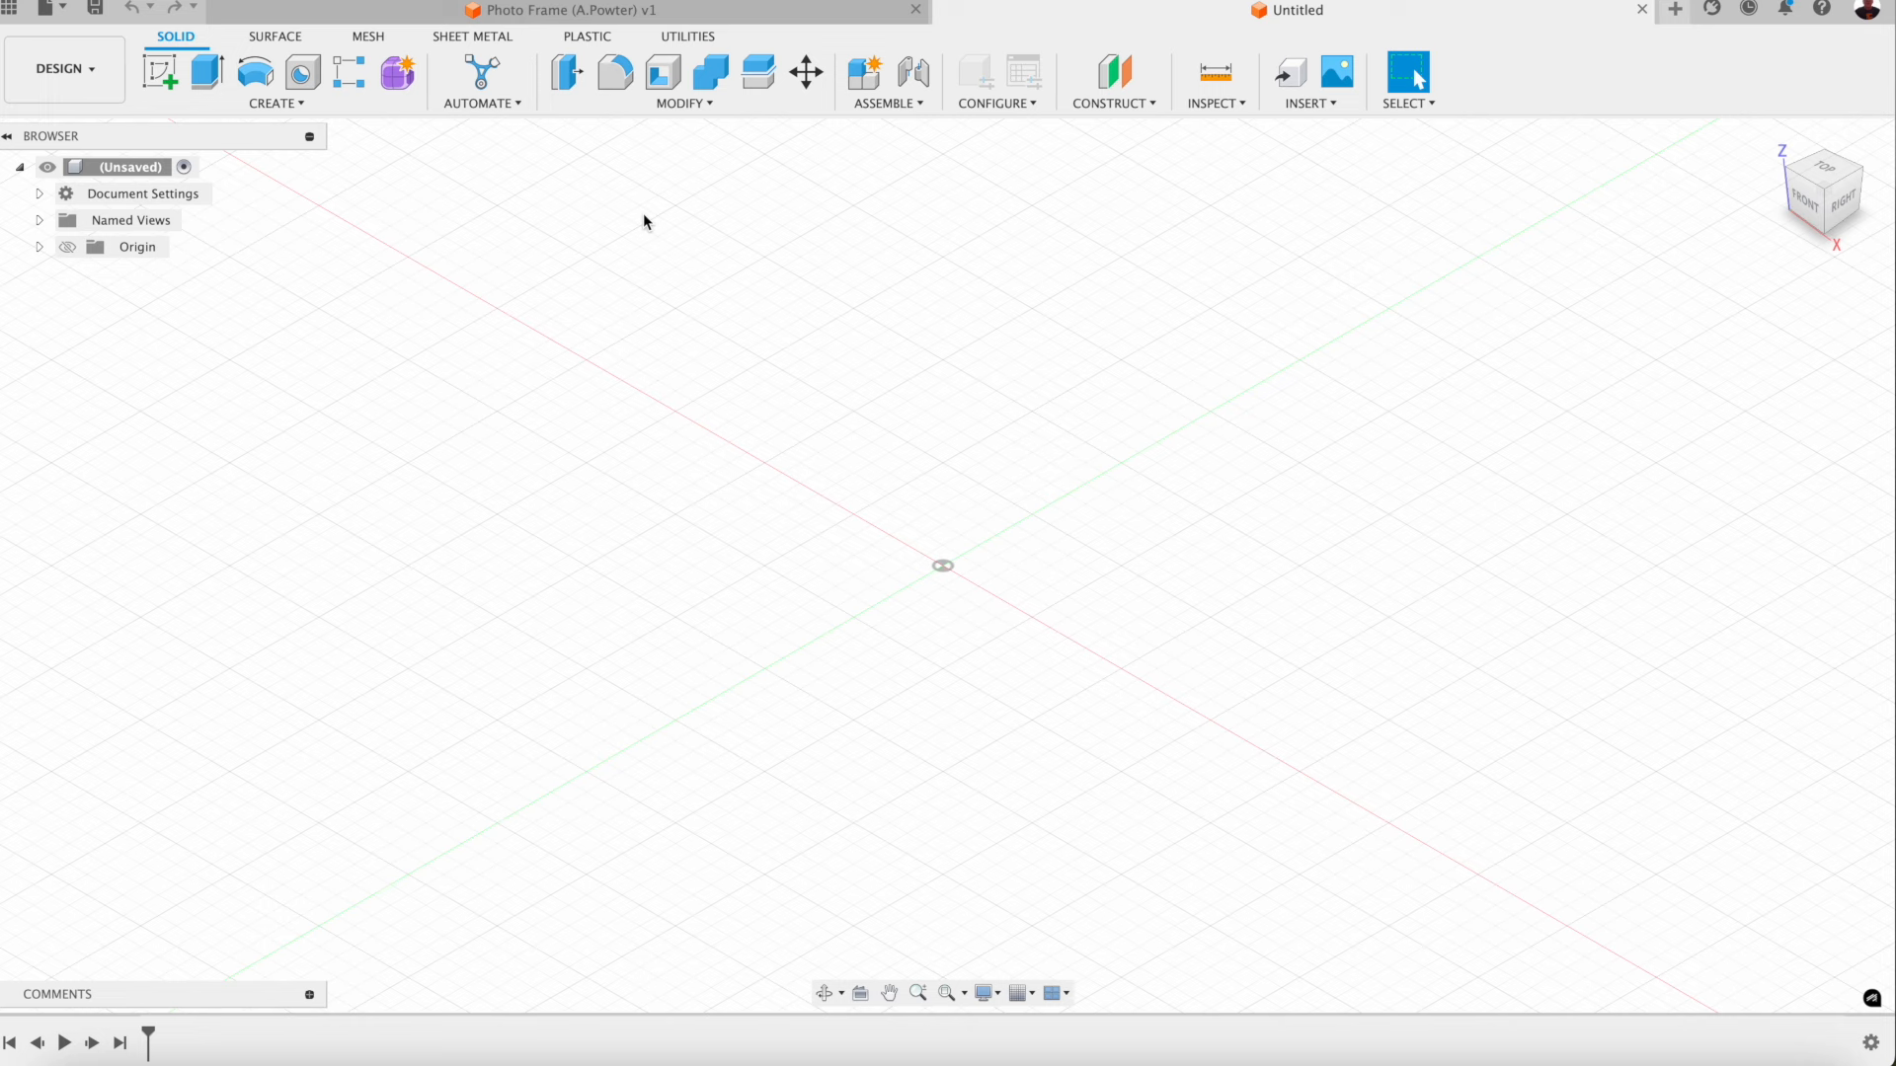
Step: Create a standard internal component named Base in the new design and make it active
click(882, 105)
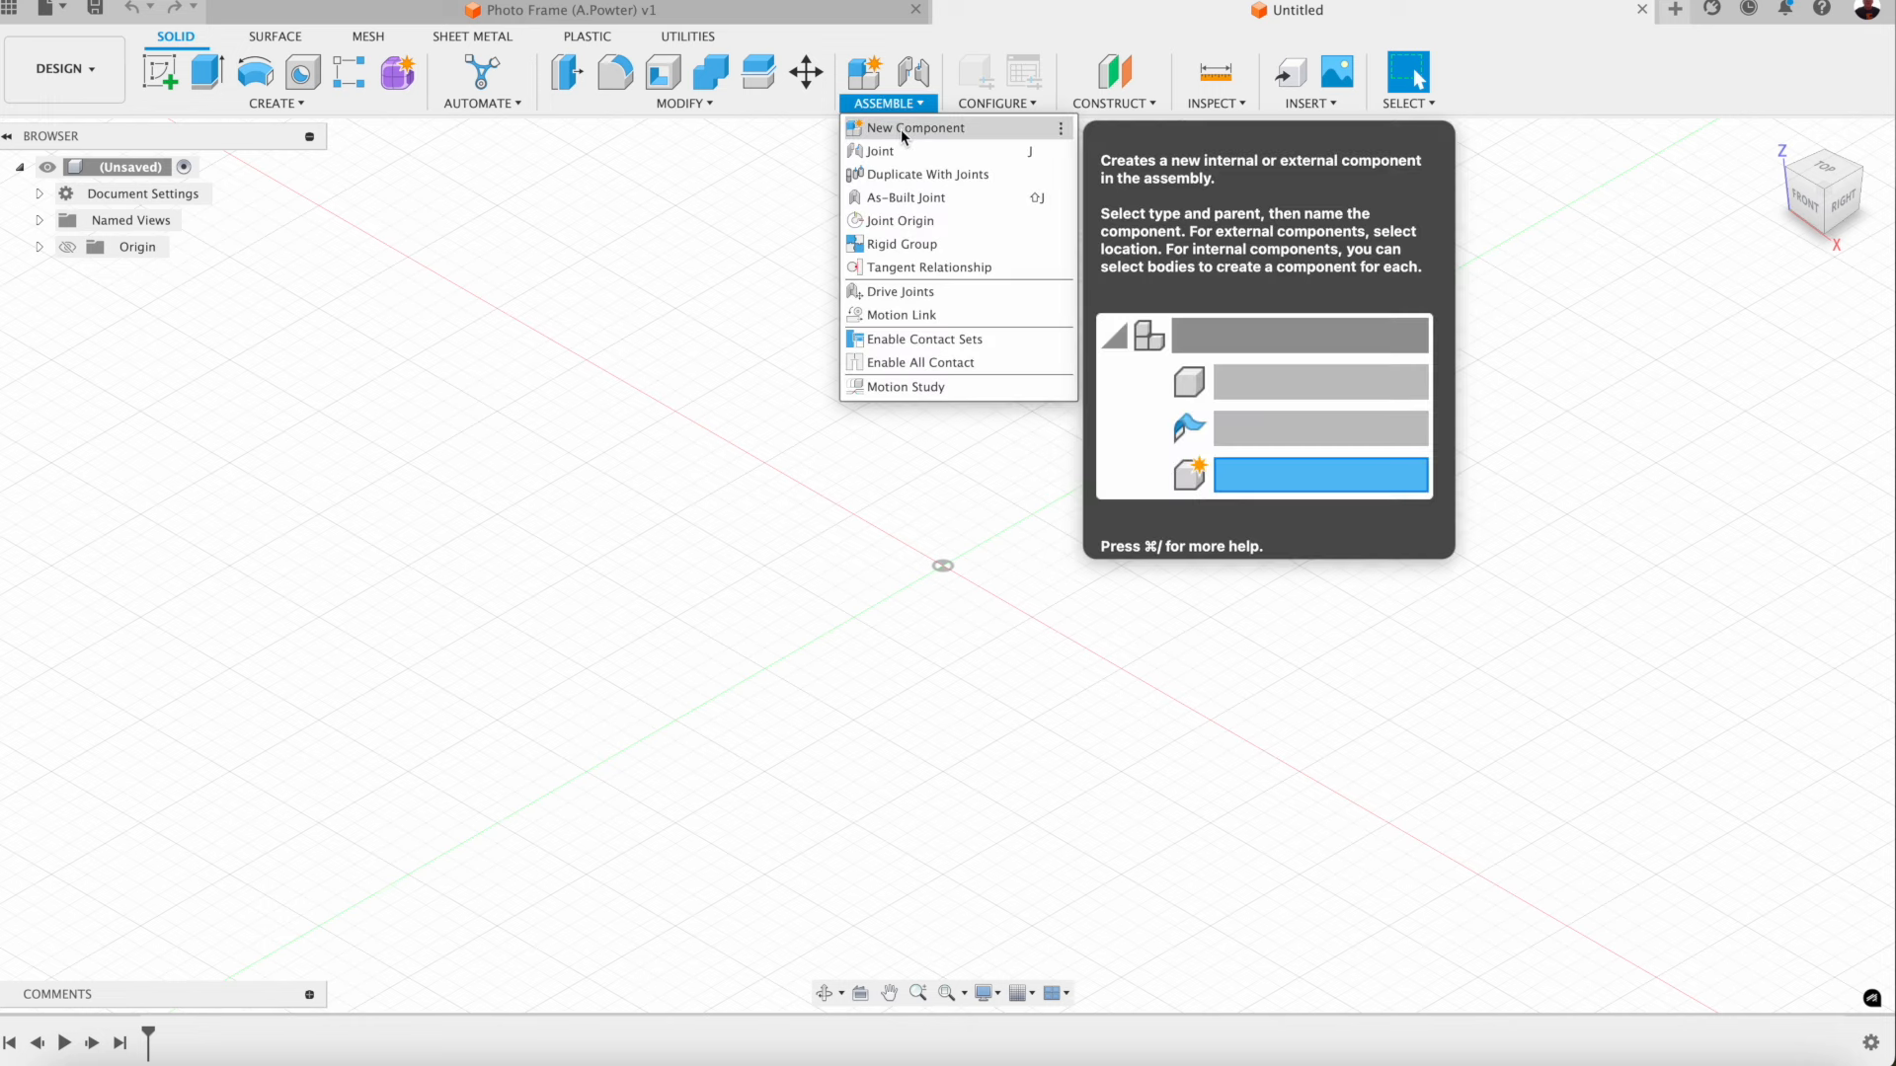
click(900, 128)
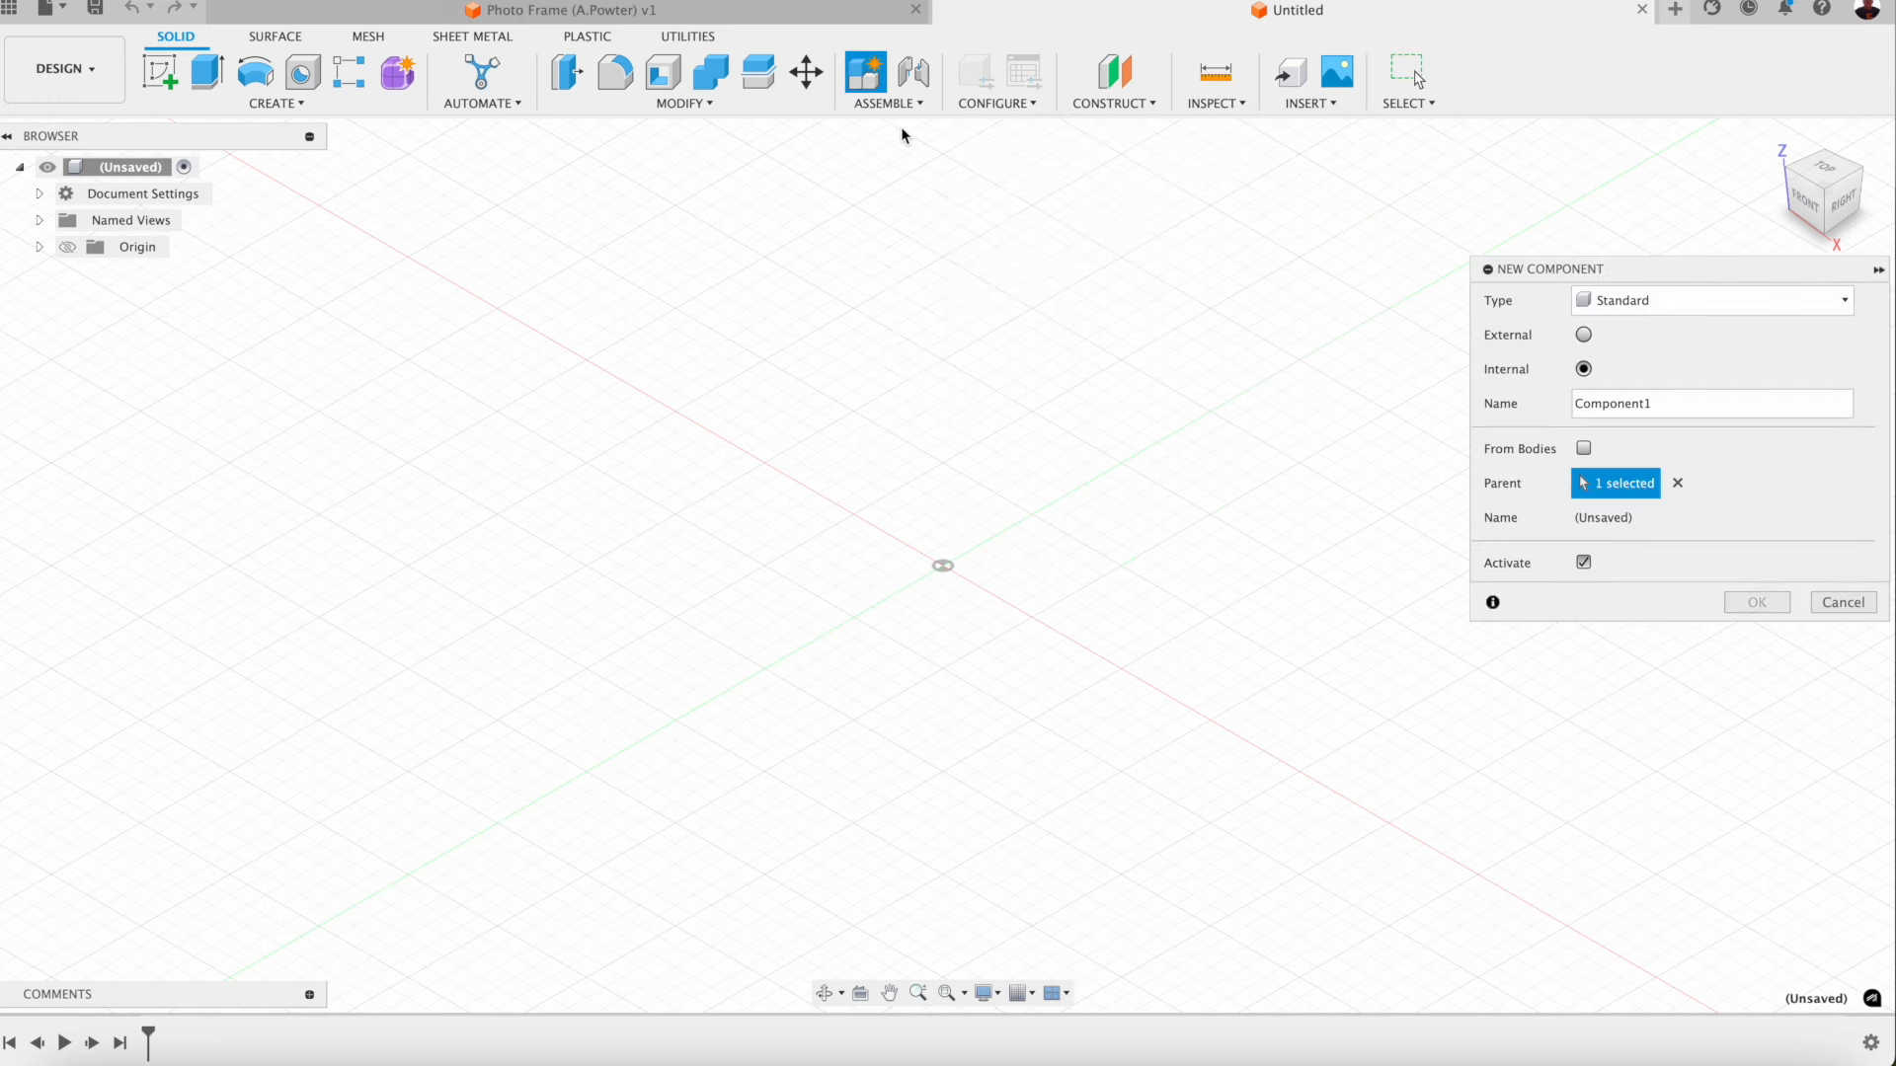
double_click(1672, 409)
text(b)
click(1757, 603)
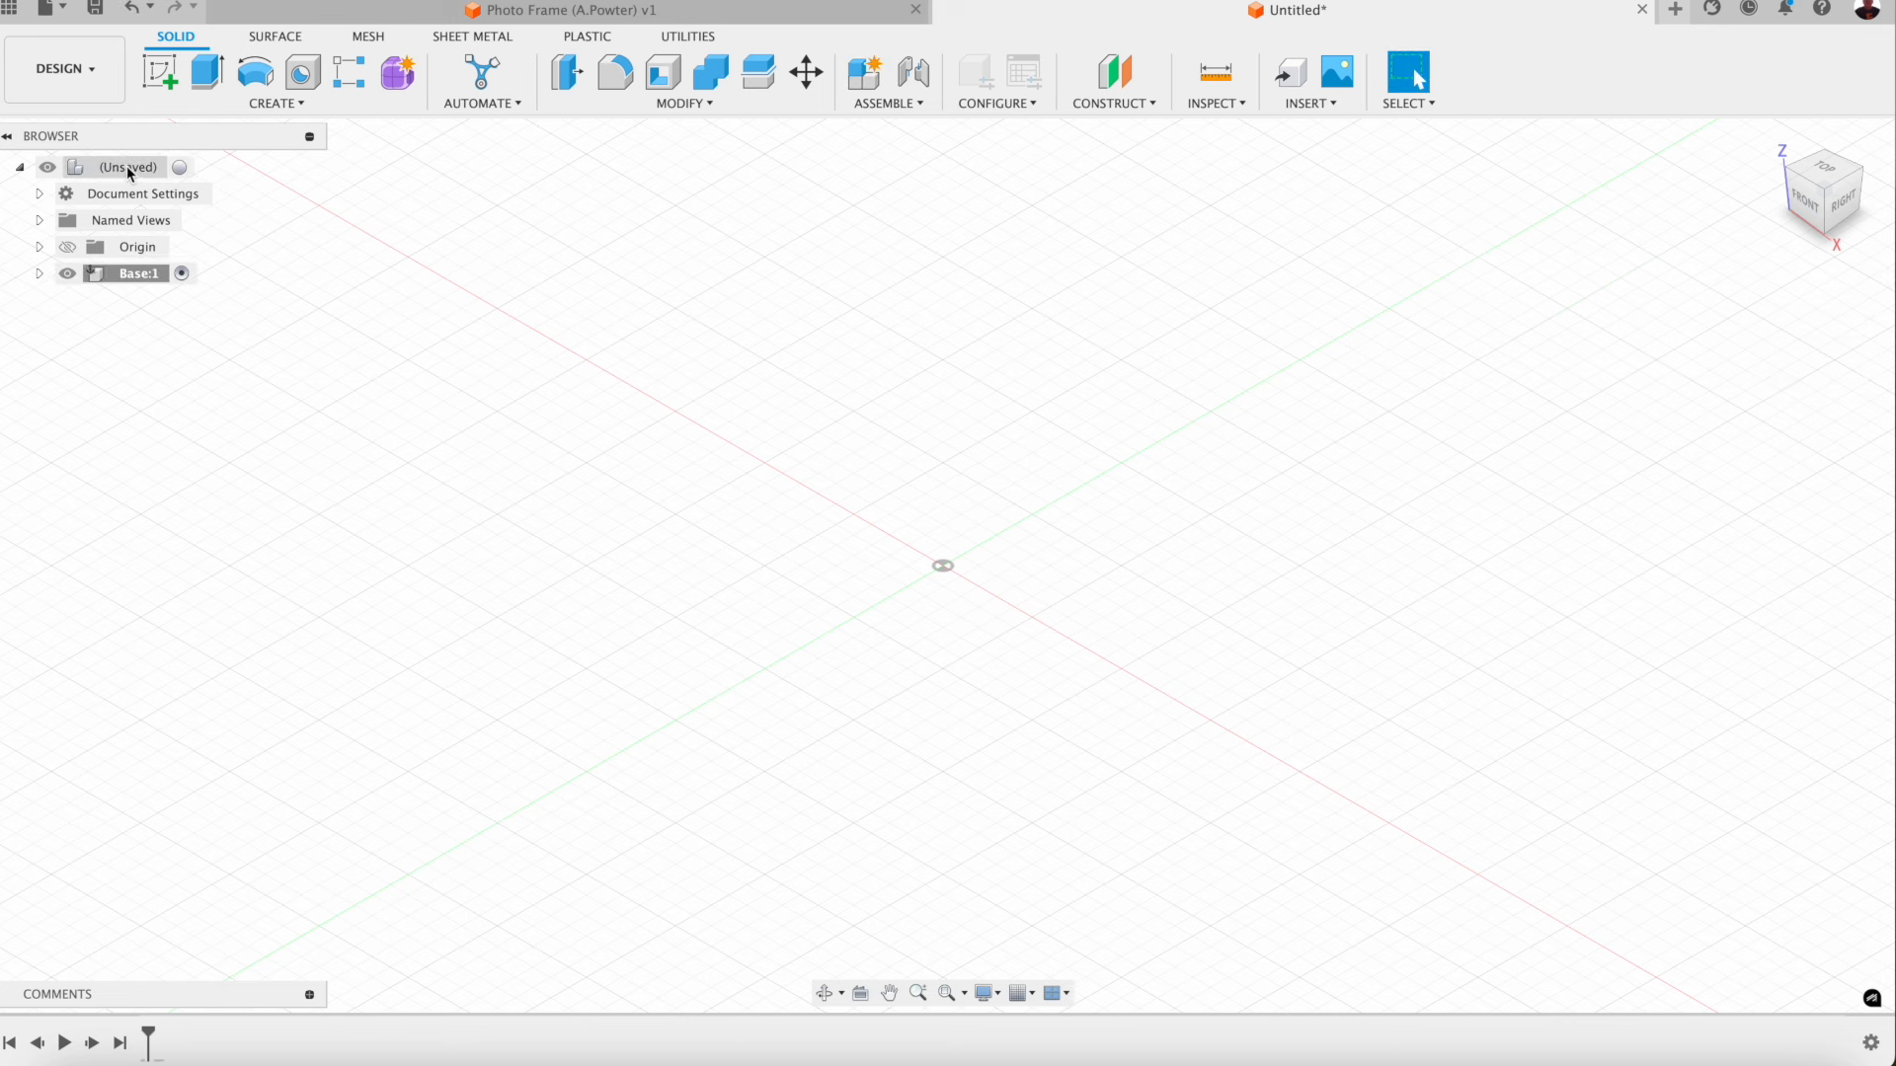
click(331, 13)
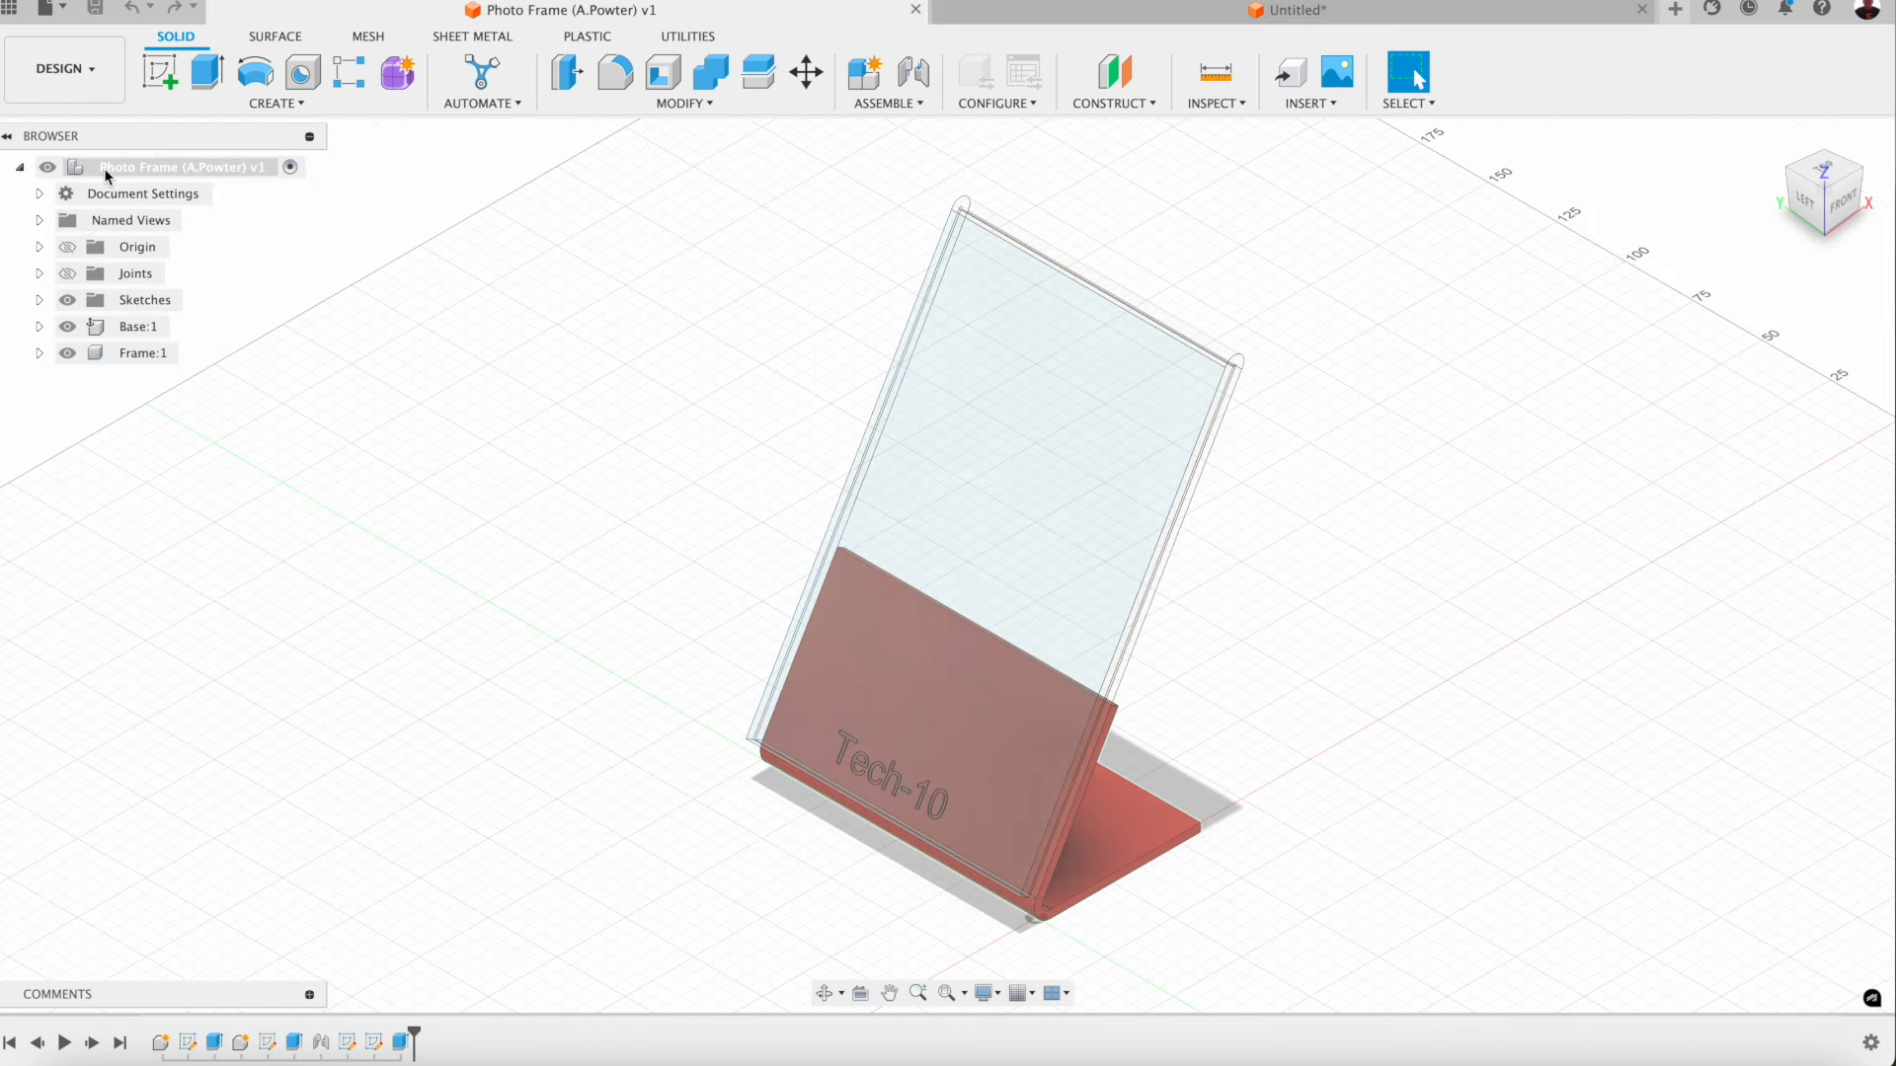
click(1293, 10)
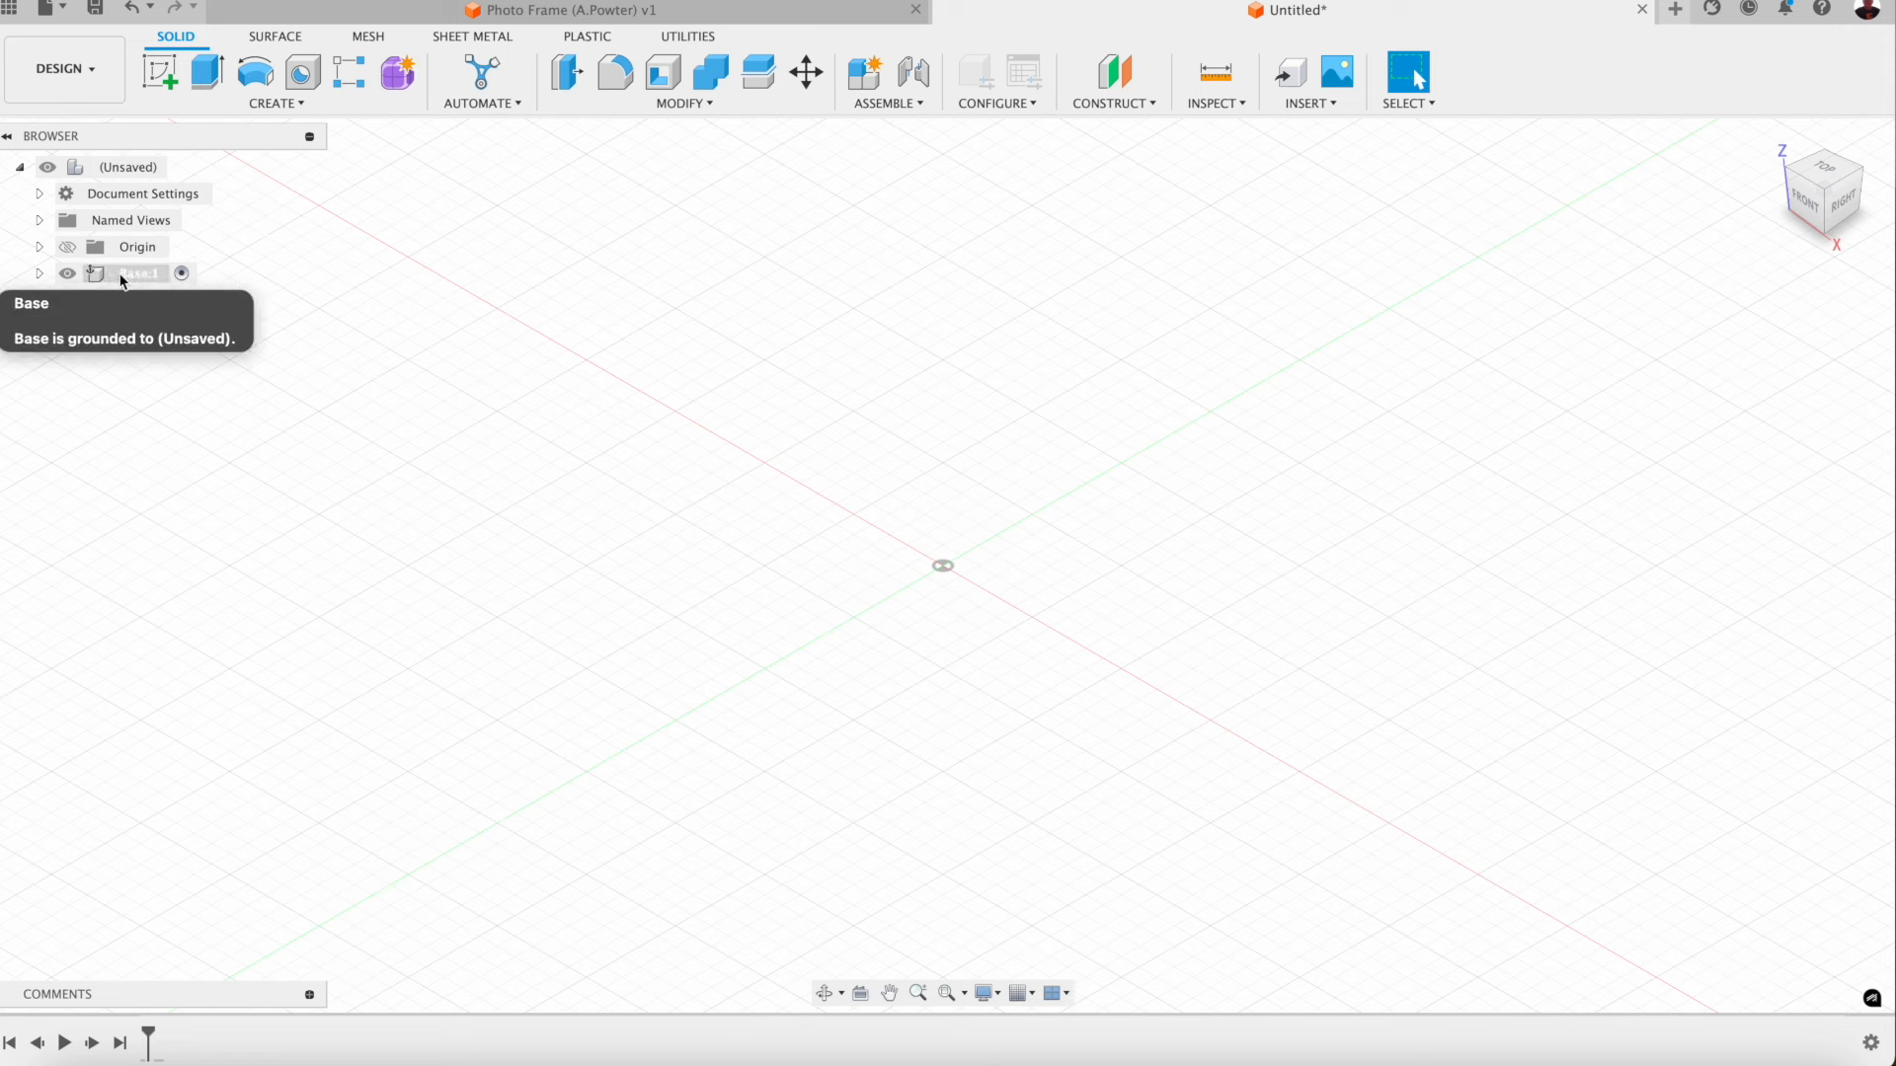
Step: With the Base component active, start a sketch on the front (XZ) origin plane
click(183, 275)
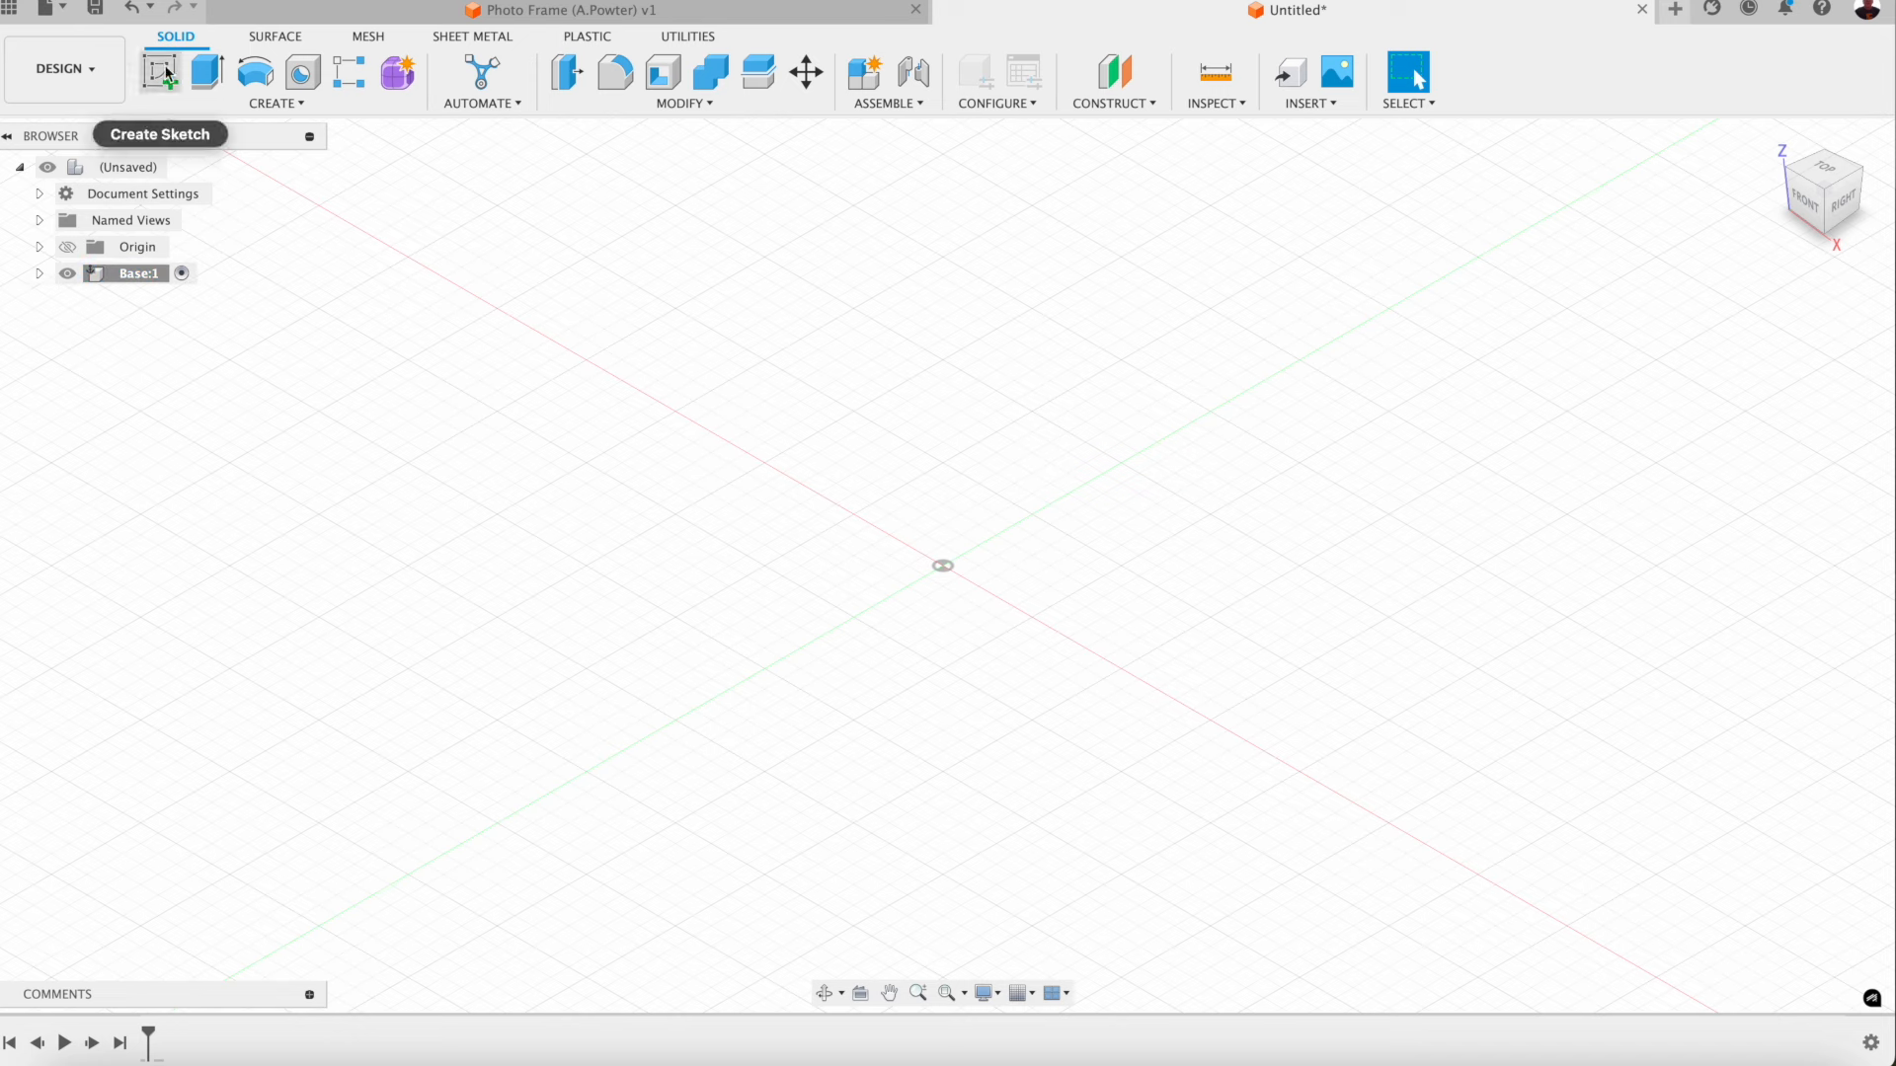
click(163, 72)
click(975, 541)
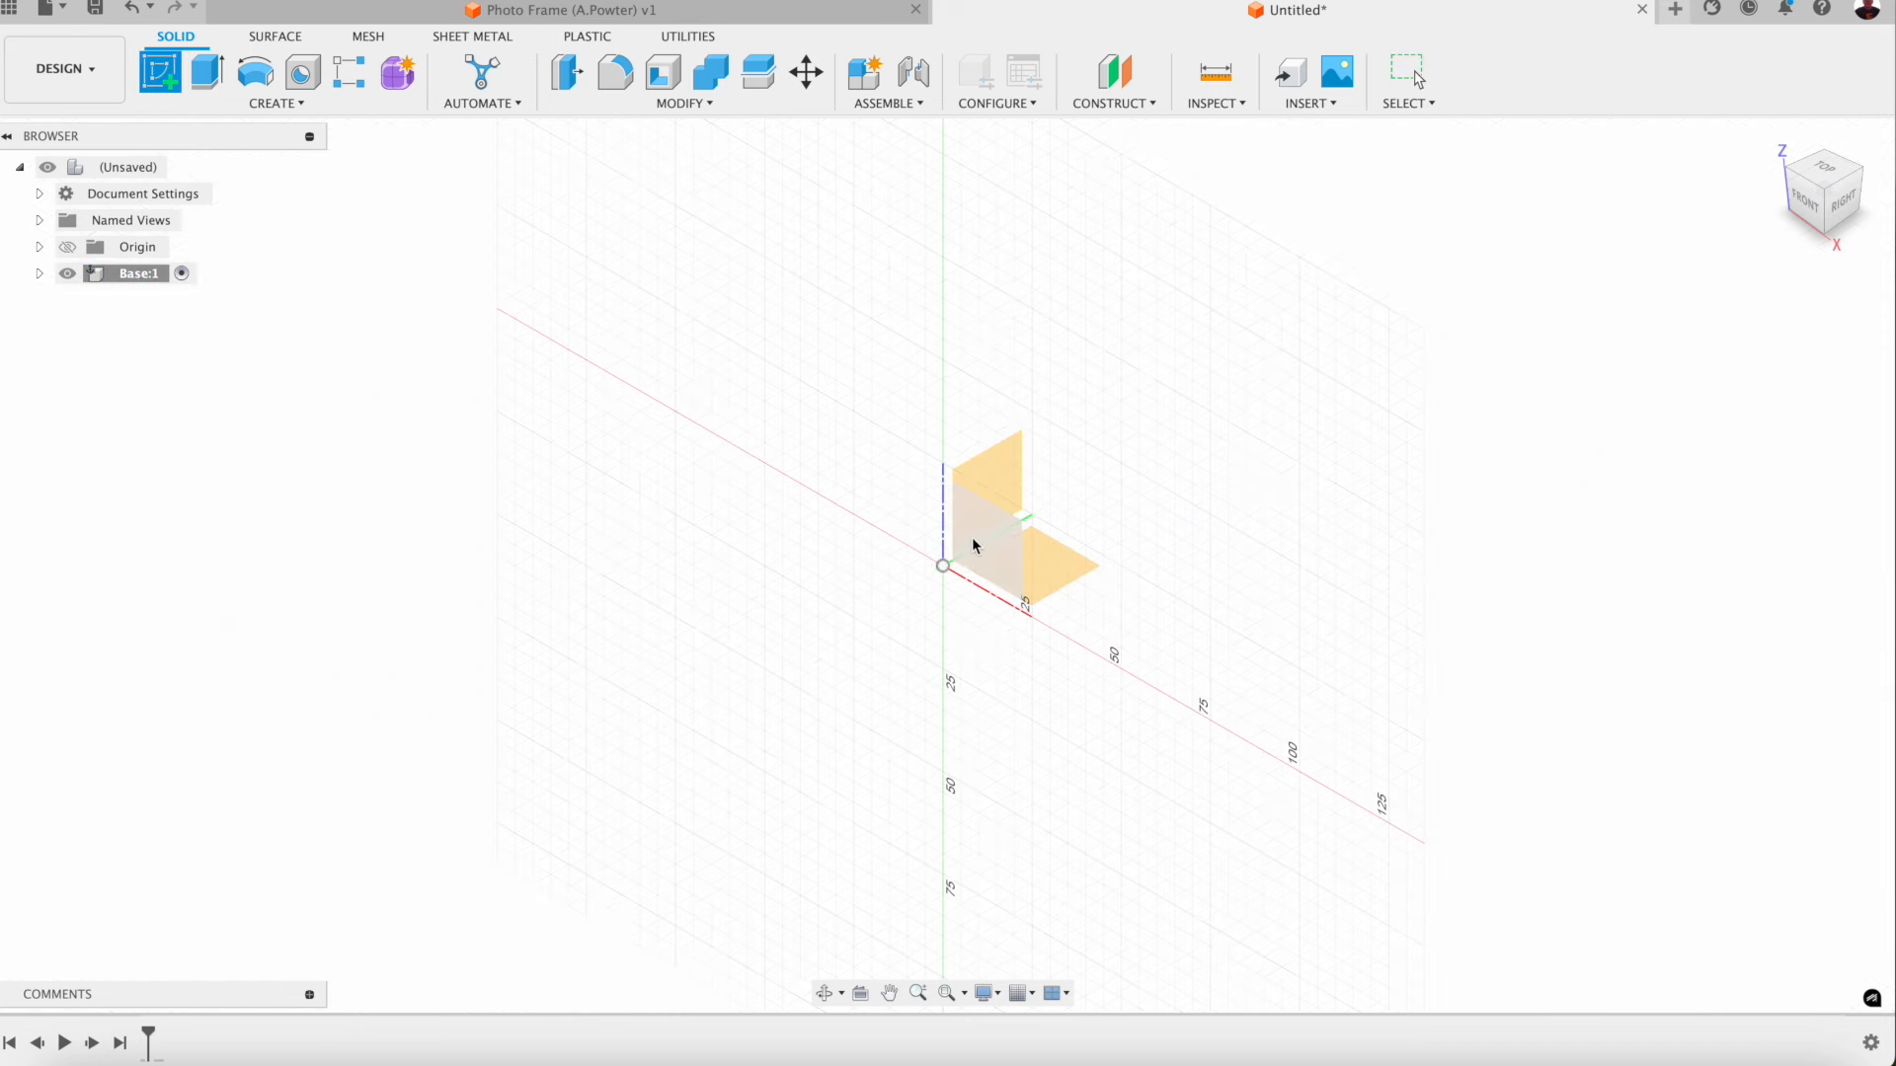
scroll(1043, 404, up, 3)
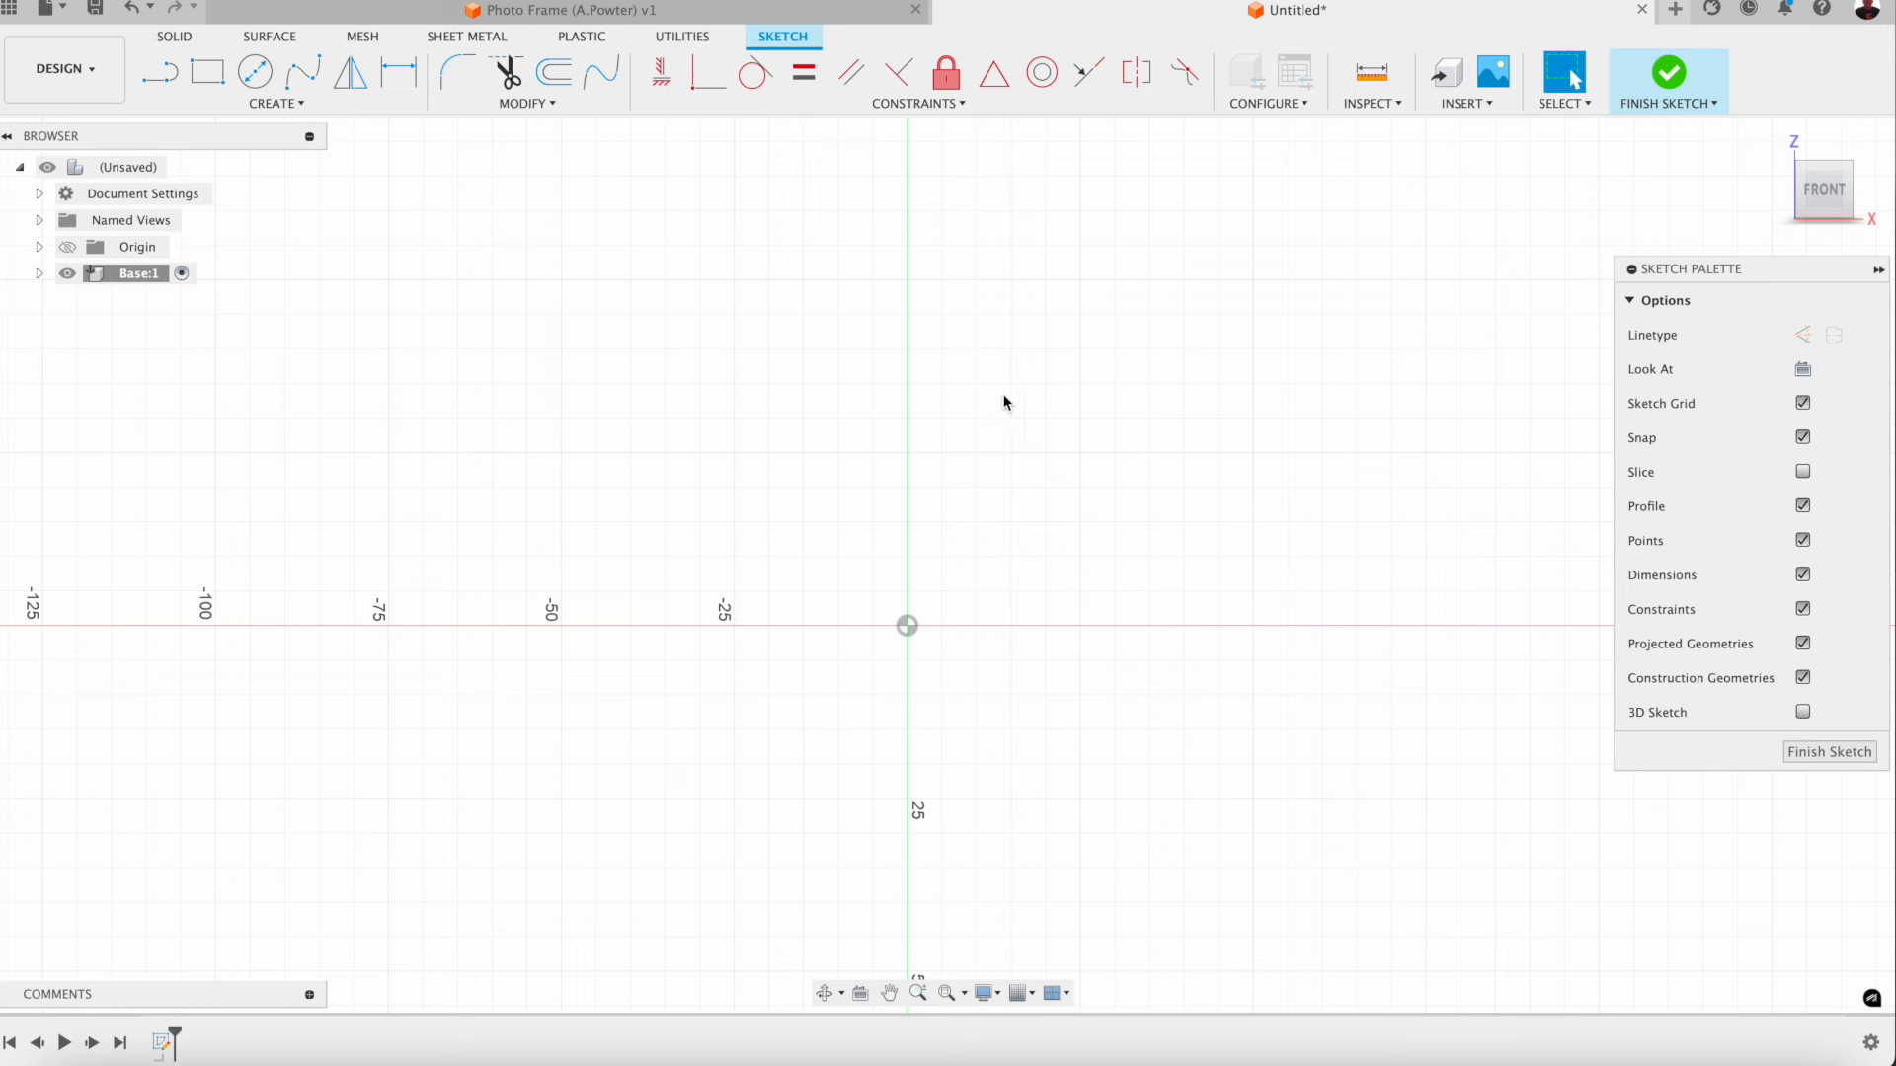
Step: Draw a 60 mm horizontal line from the origin along the positive X axis
key(l)
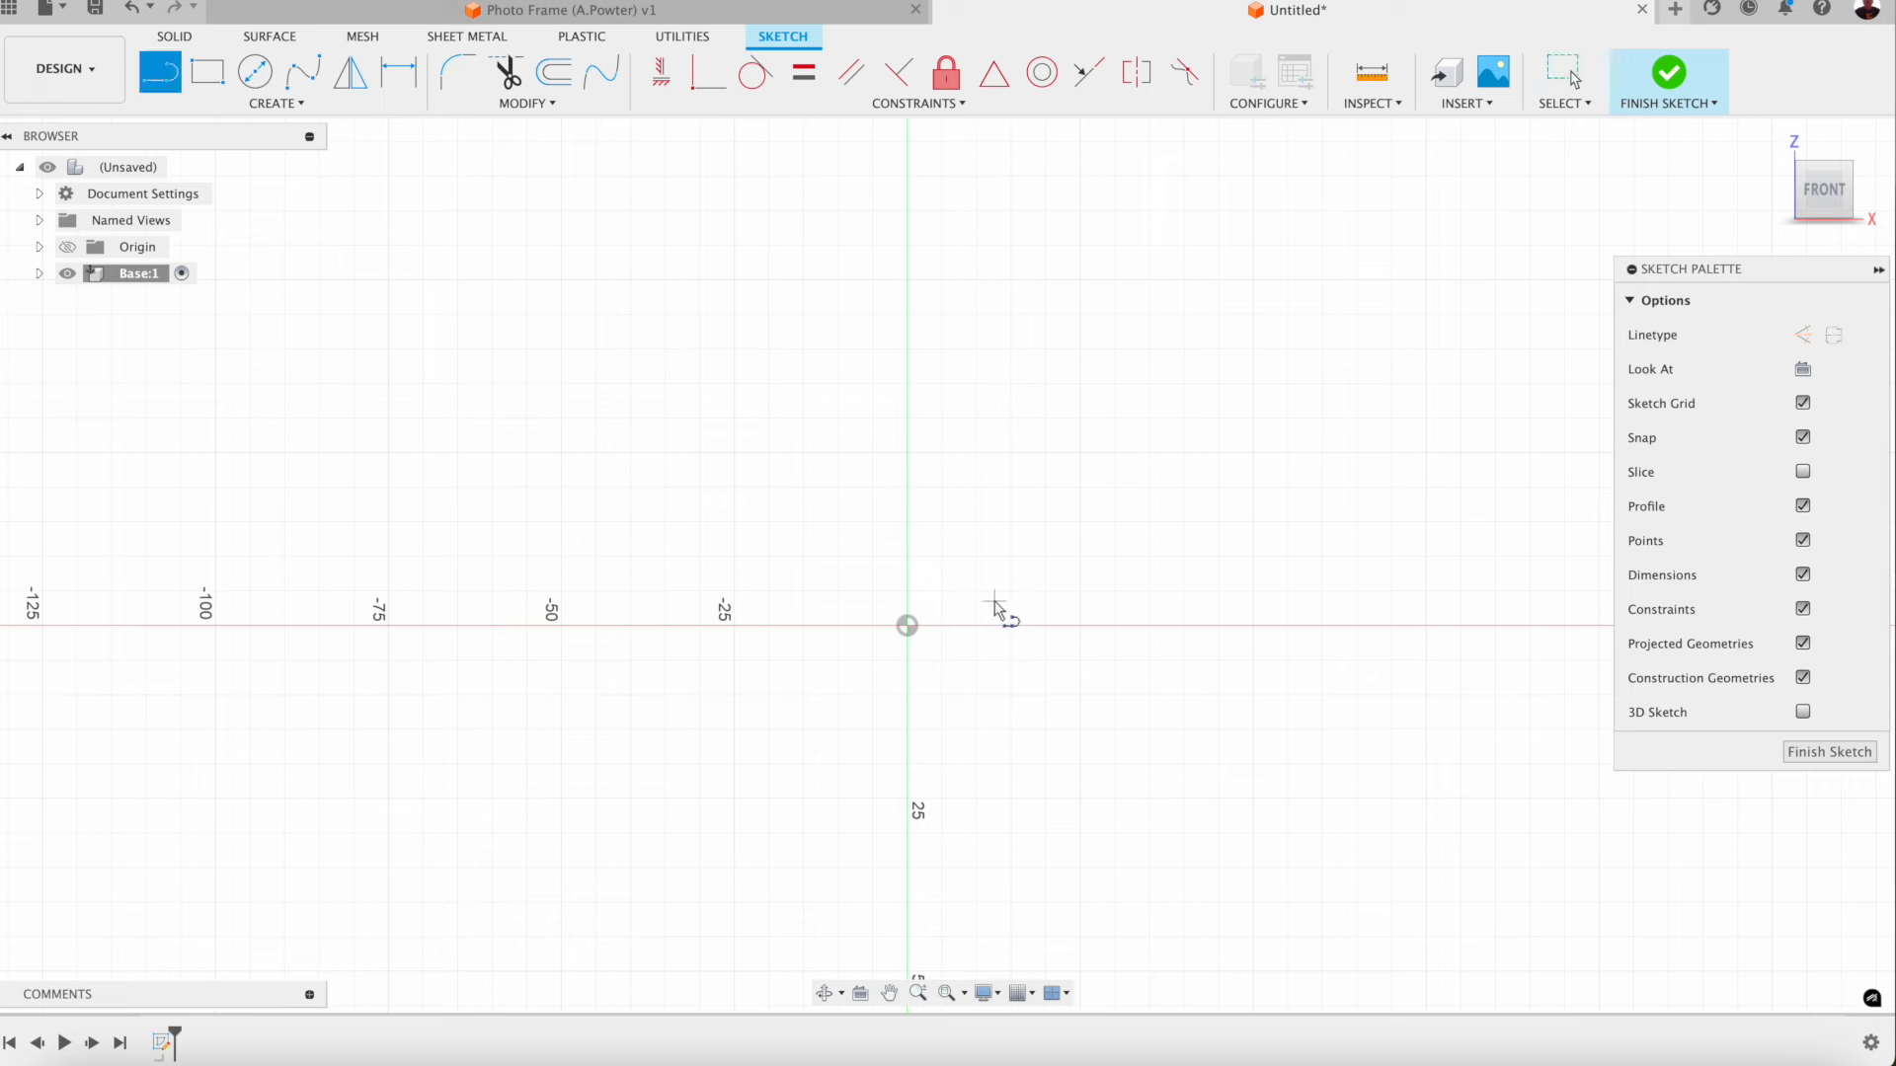
click(907, 625)
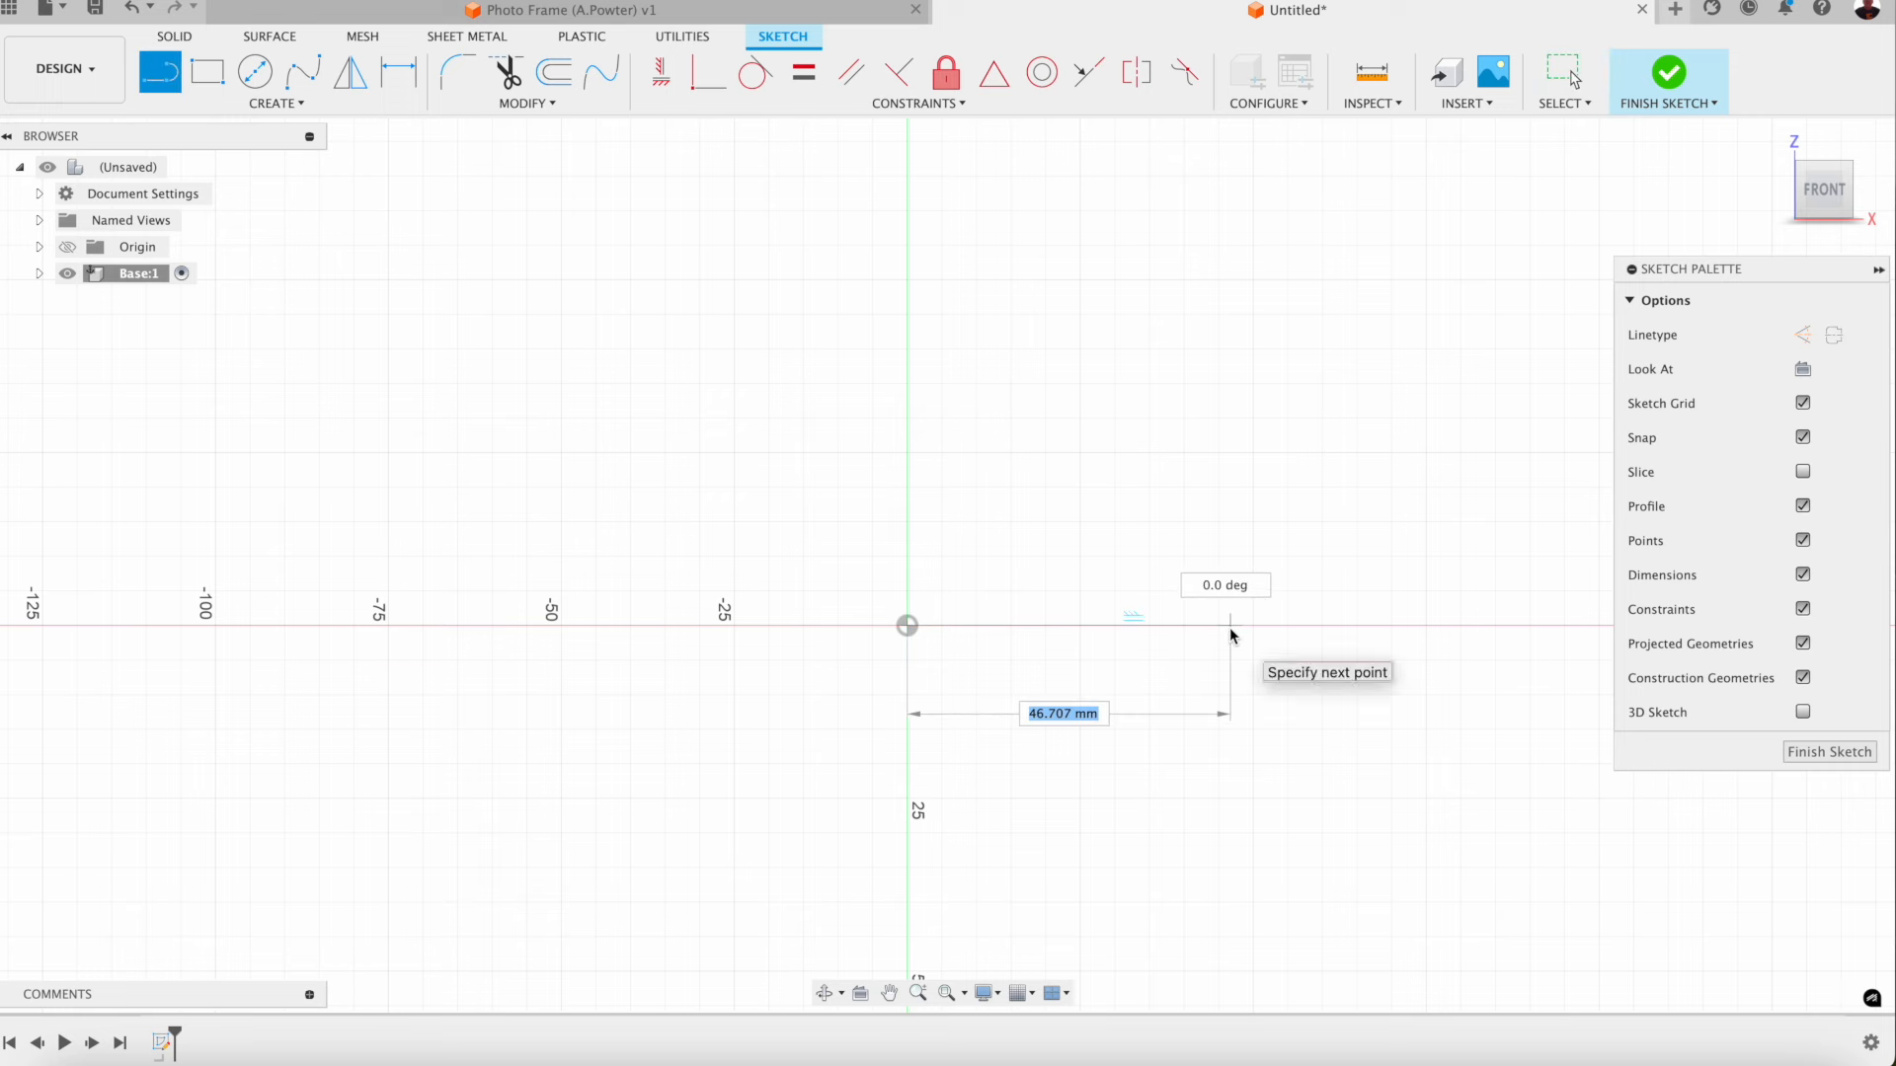
text(60)
key(Tab)
key(Tab)
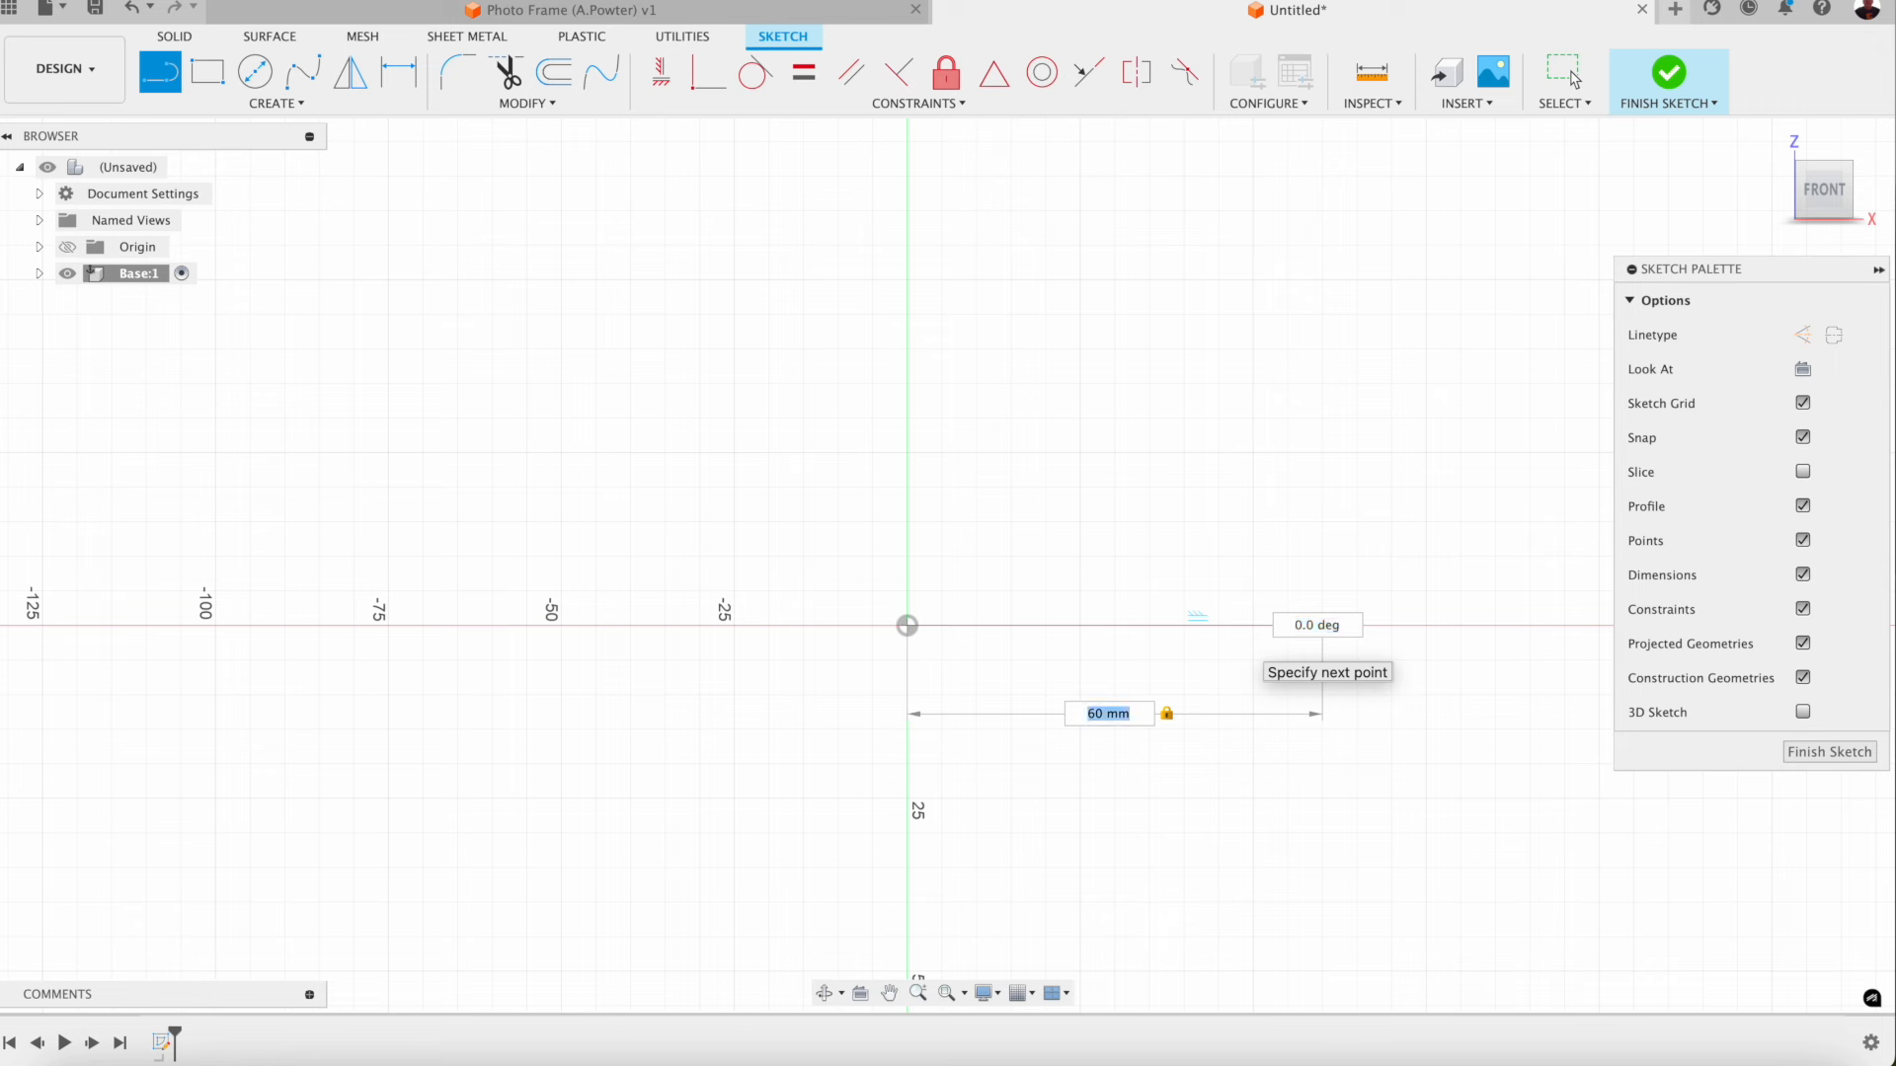
key(Return)
key(Escape)
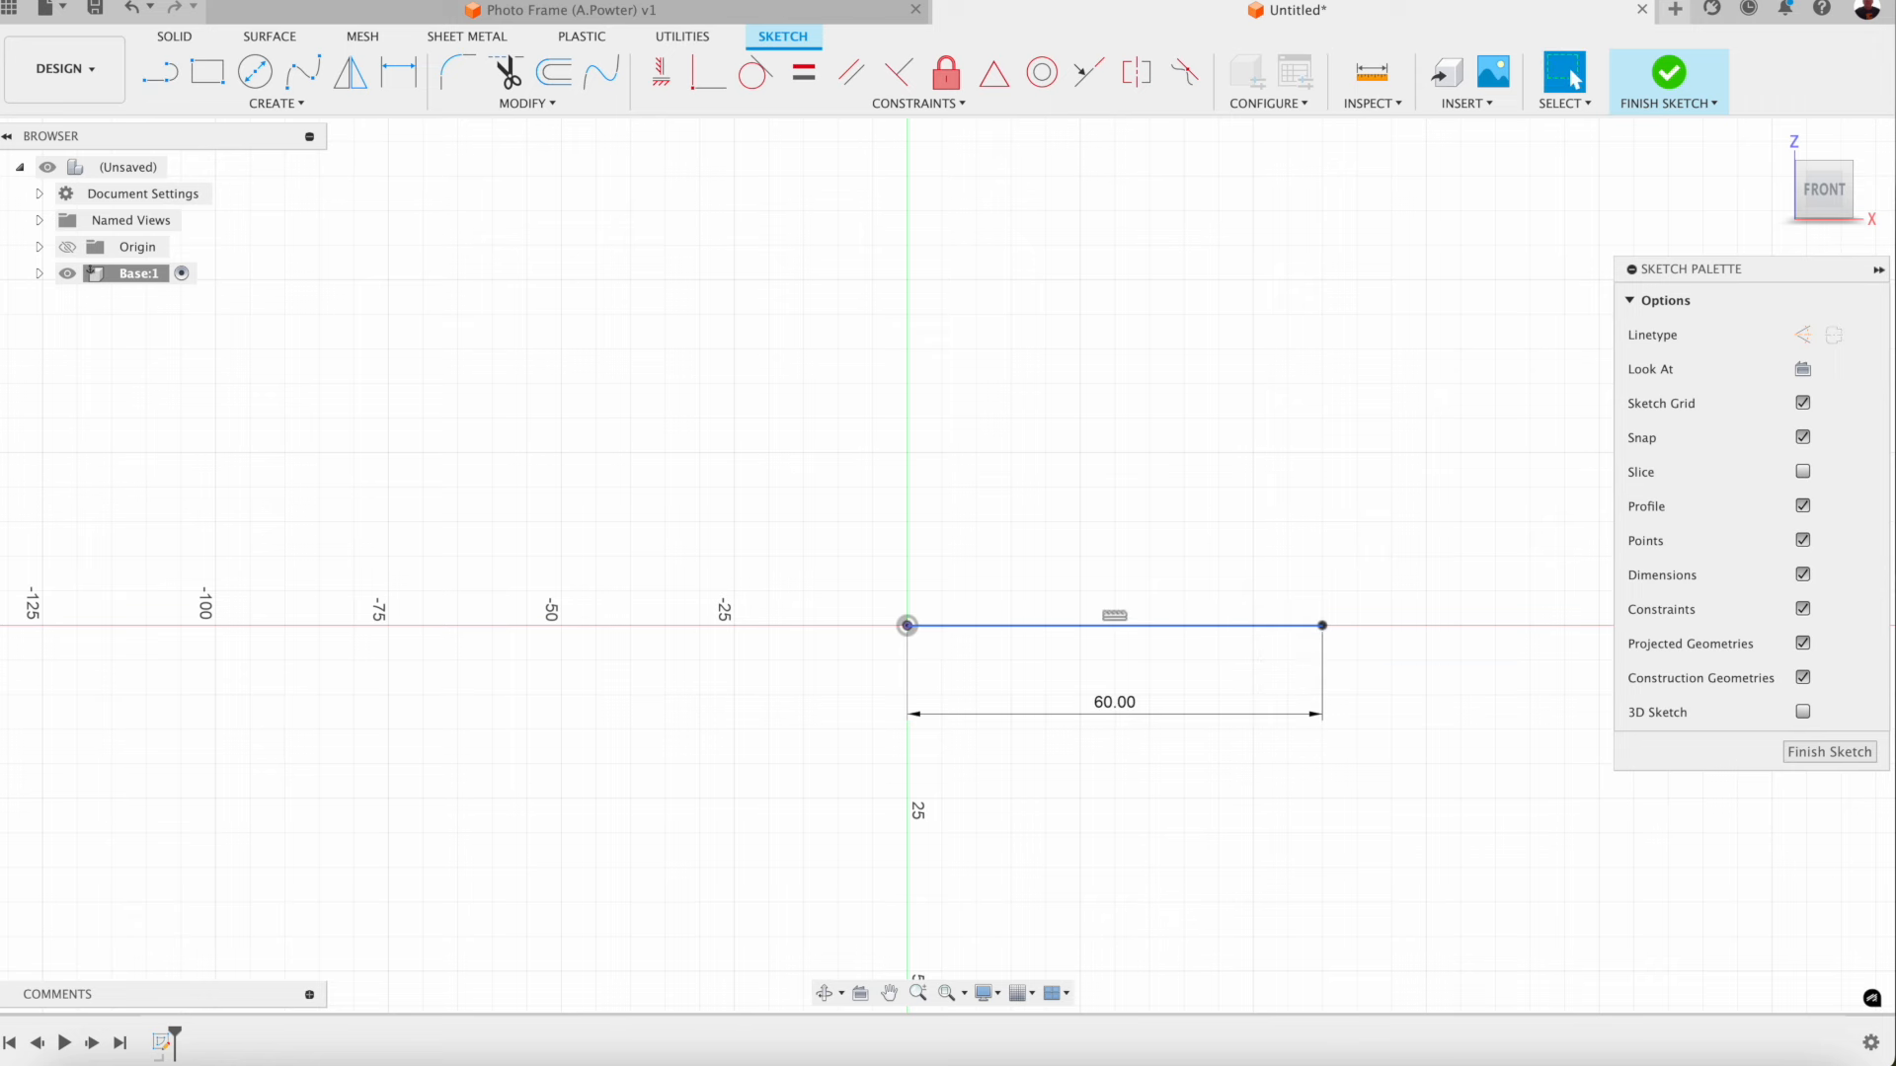
Step: Draw a second 60 mm line from the origin, sloping up above the horizontal line at about 51.5 degrees
key(l)
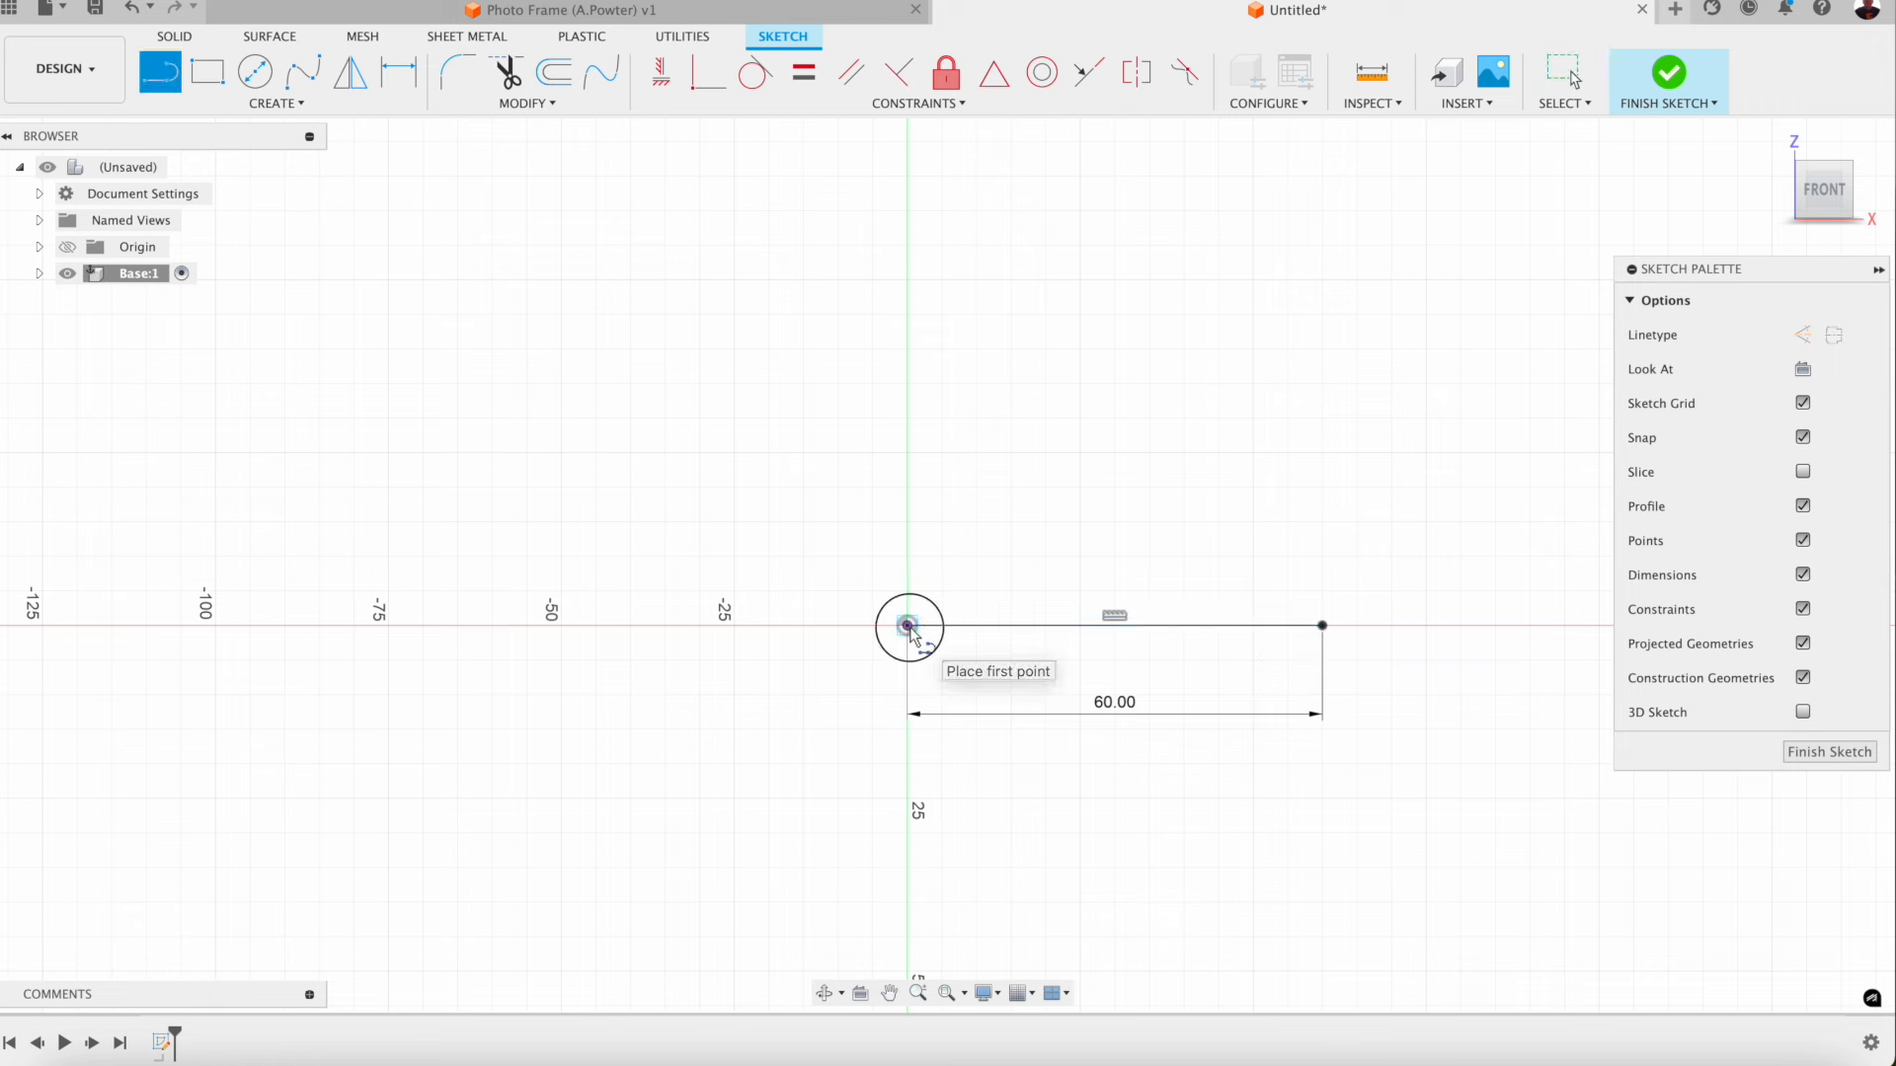
click(907, 626)
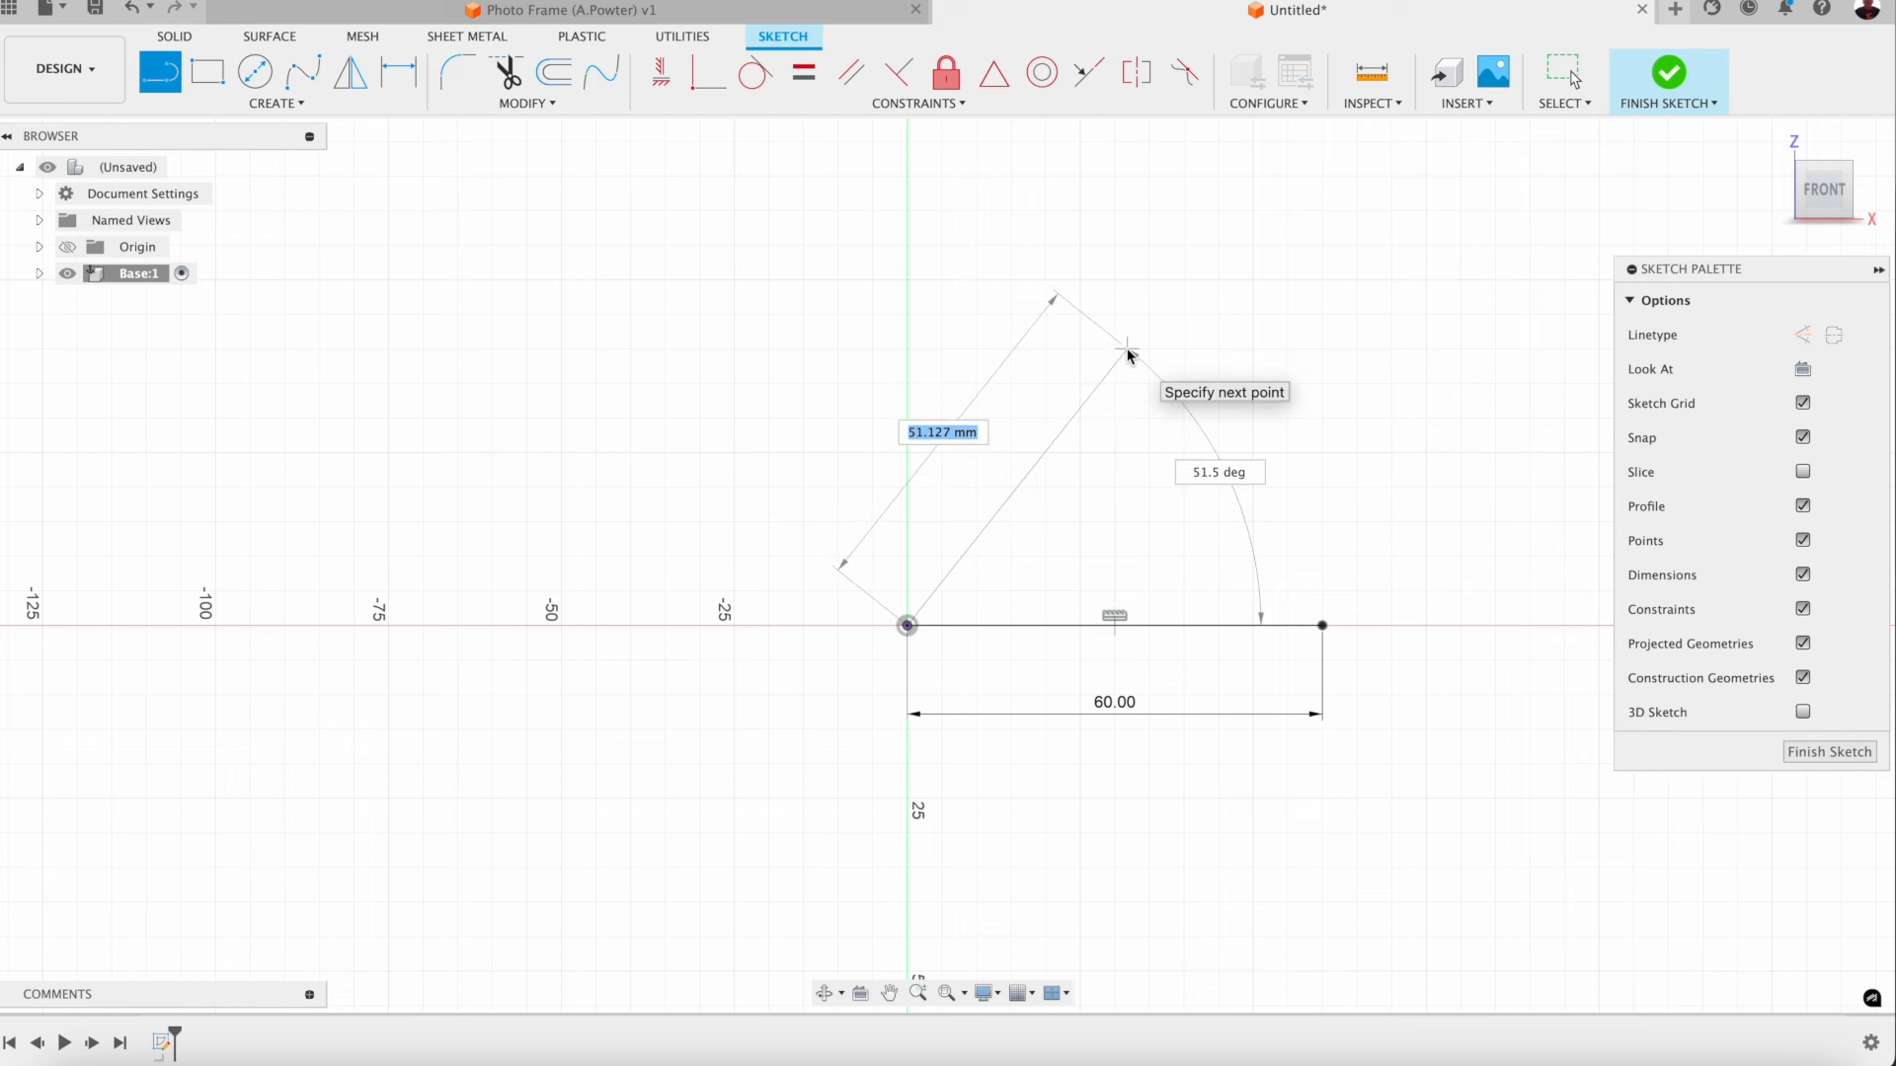
text(60)
key(Tab)
key(Tab)
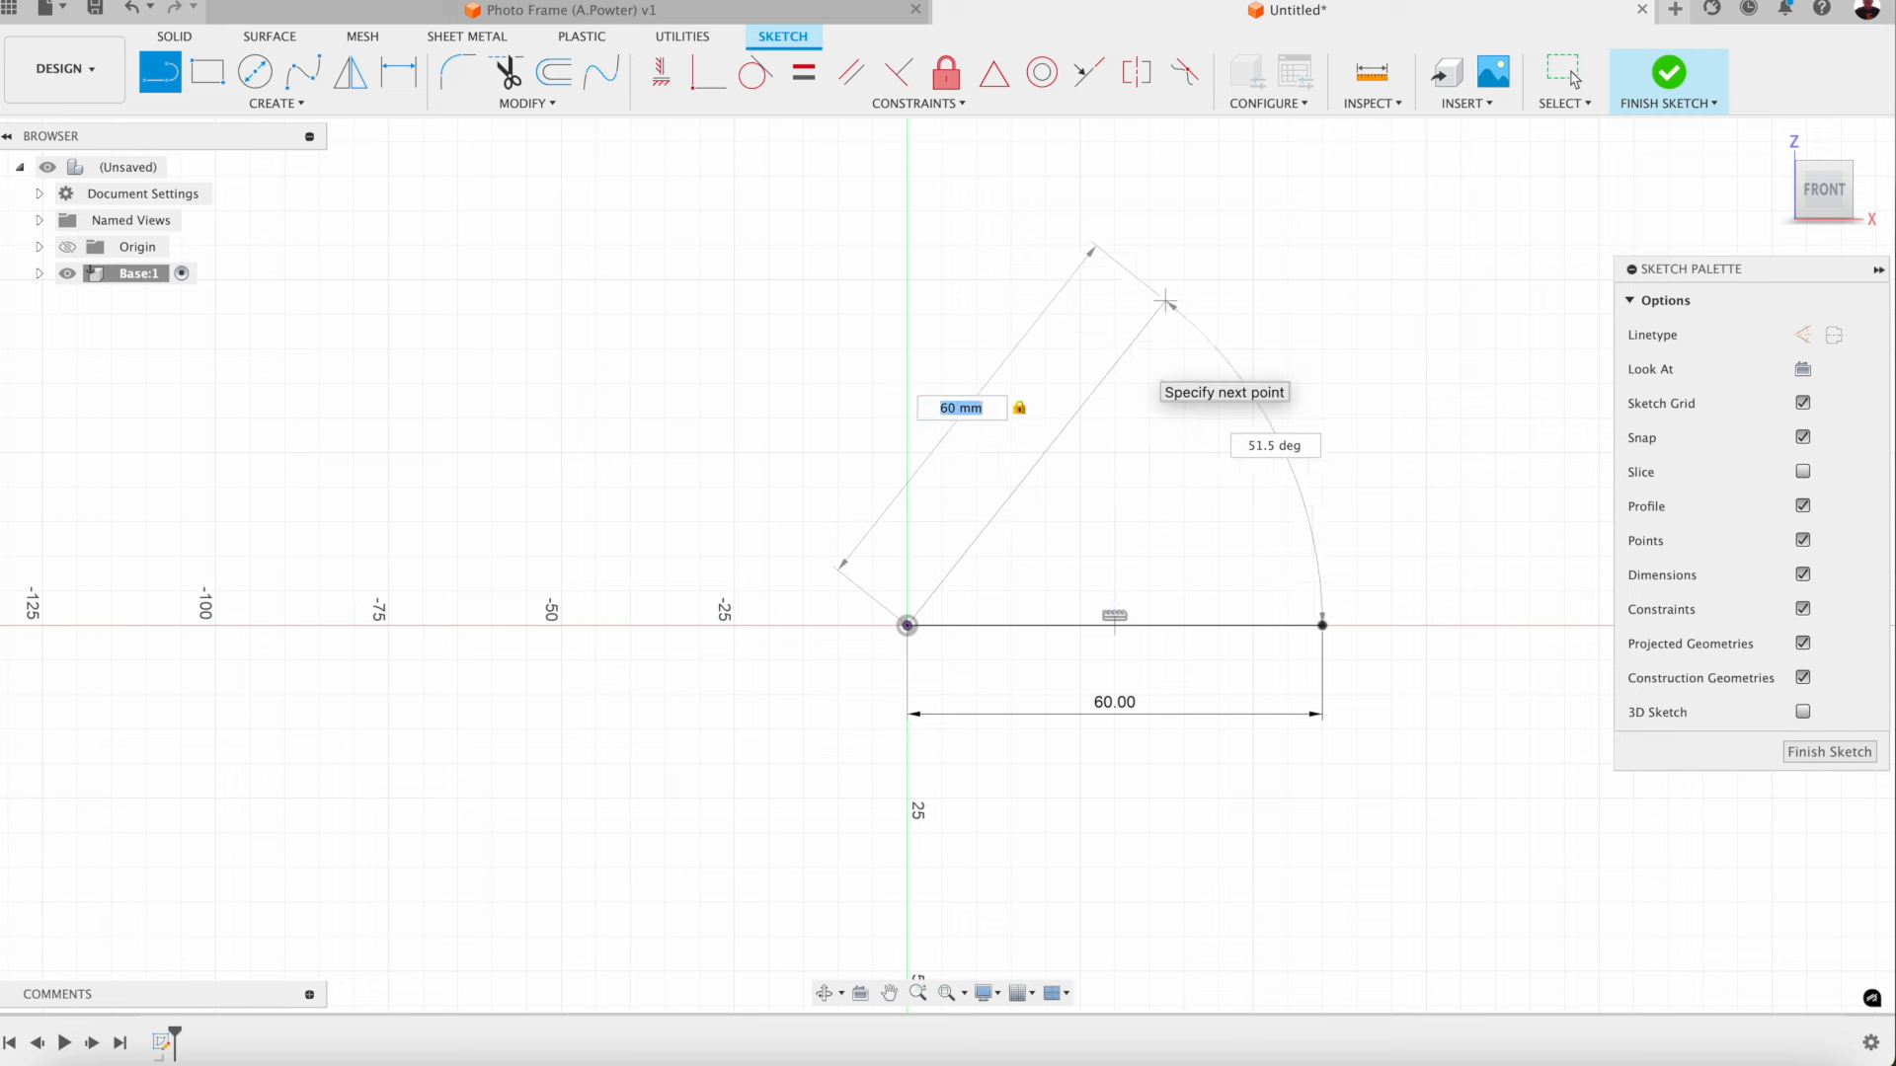
key(Return)
key(Escape)
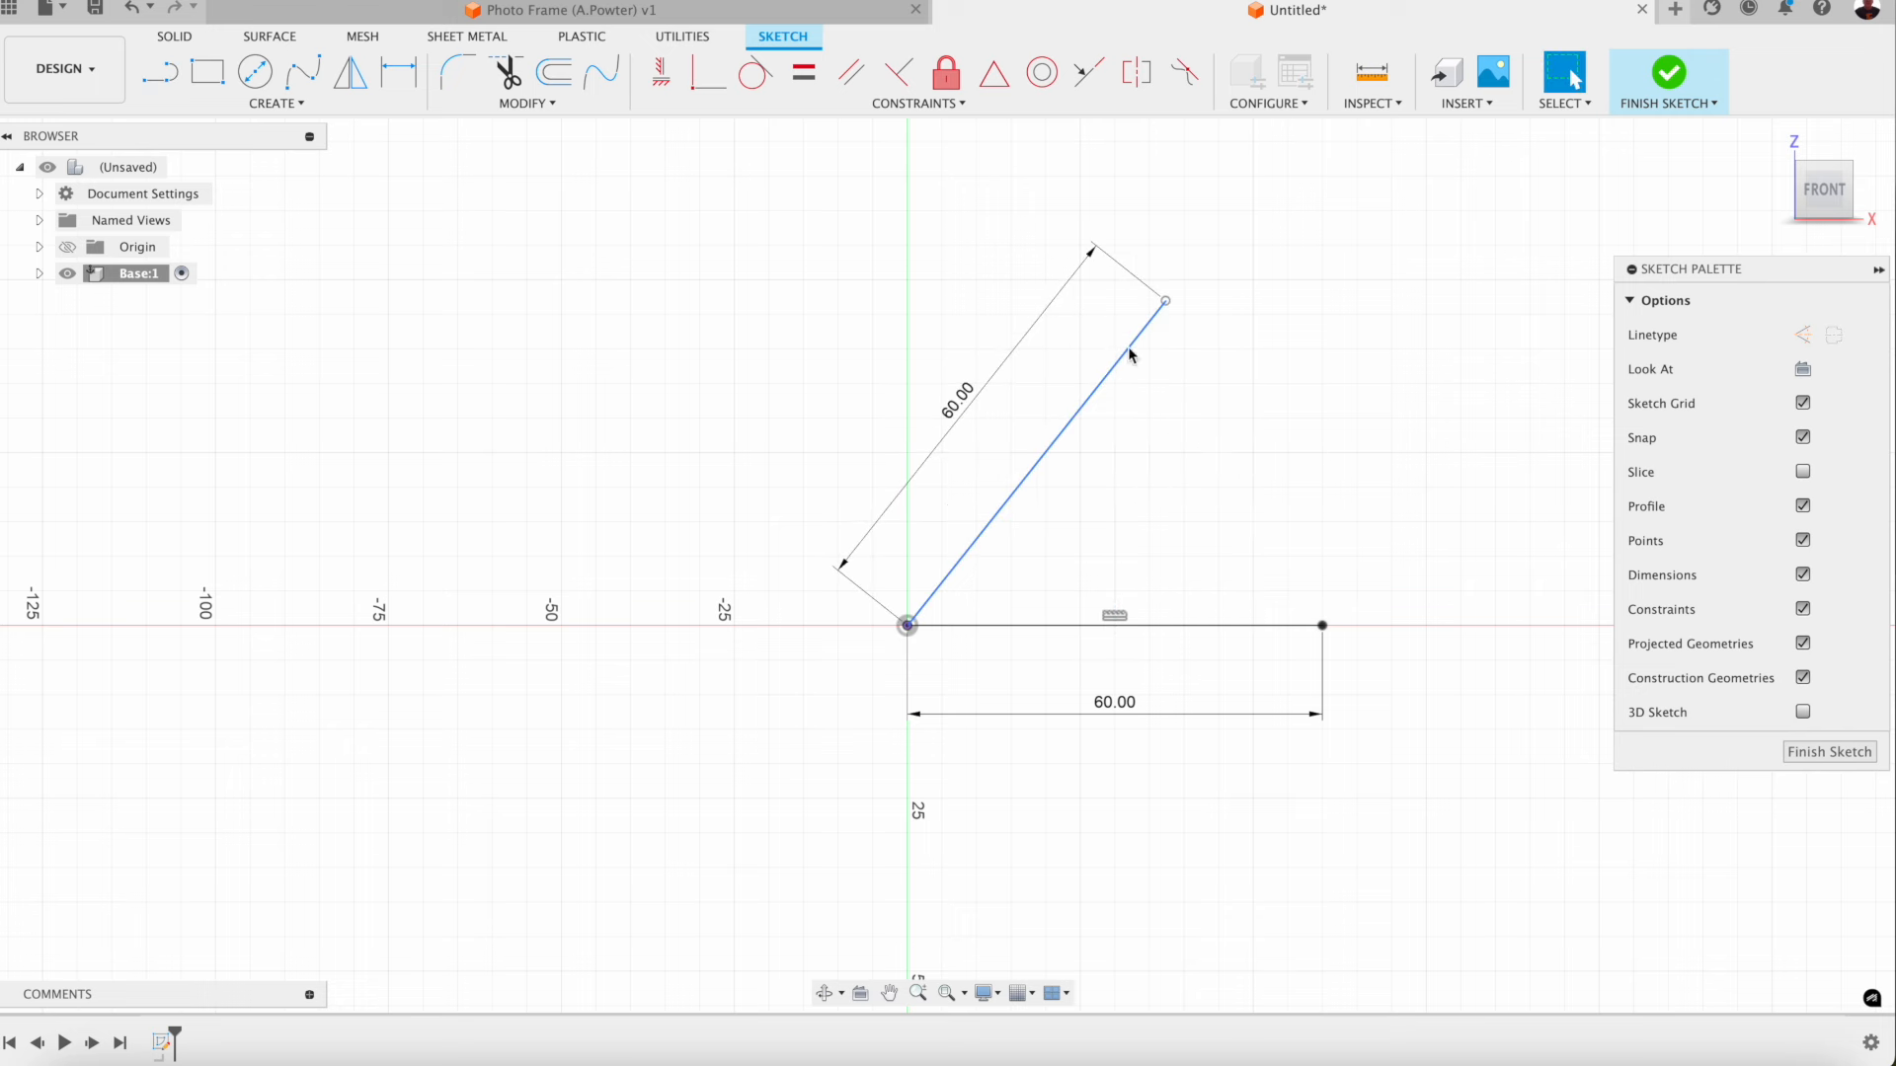
Step: Dimension the angle between the sloping line and the horizontal line as 60 degrees
key(d)
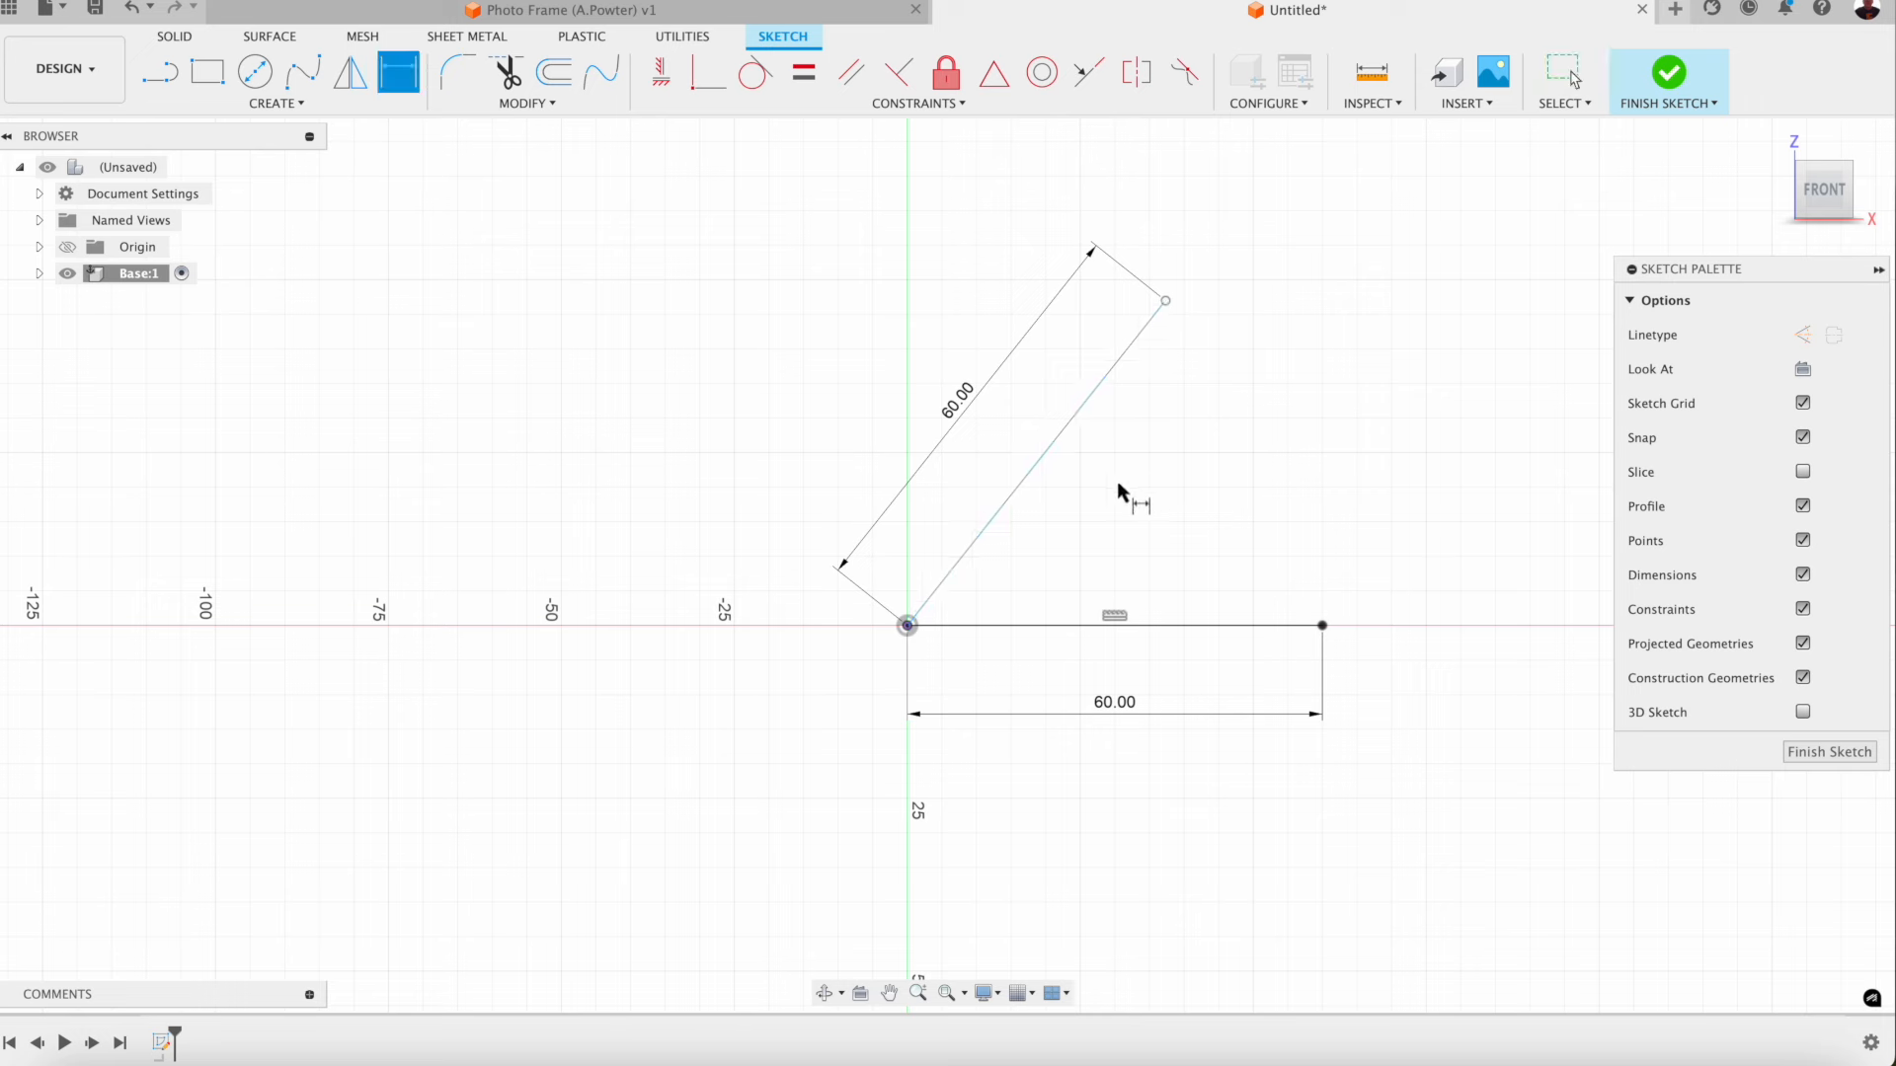
click(1076, 442)
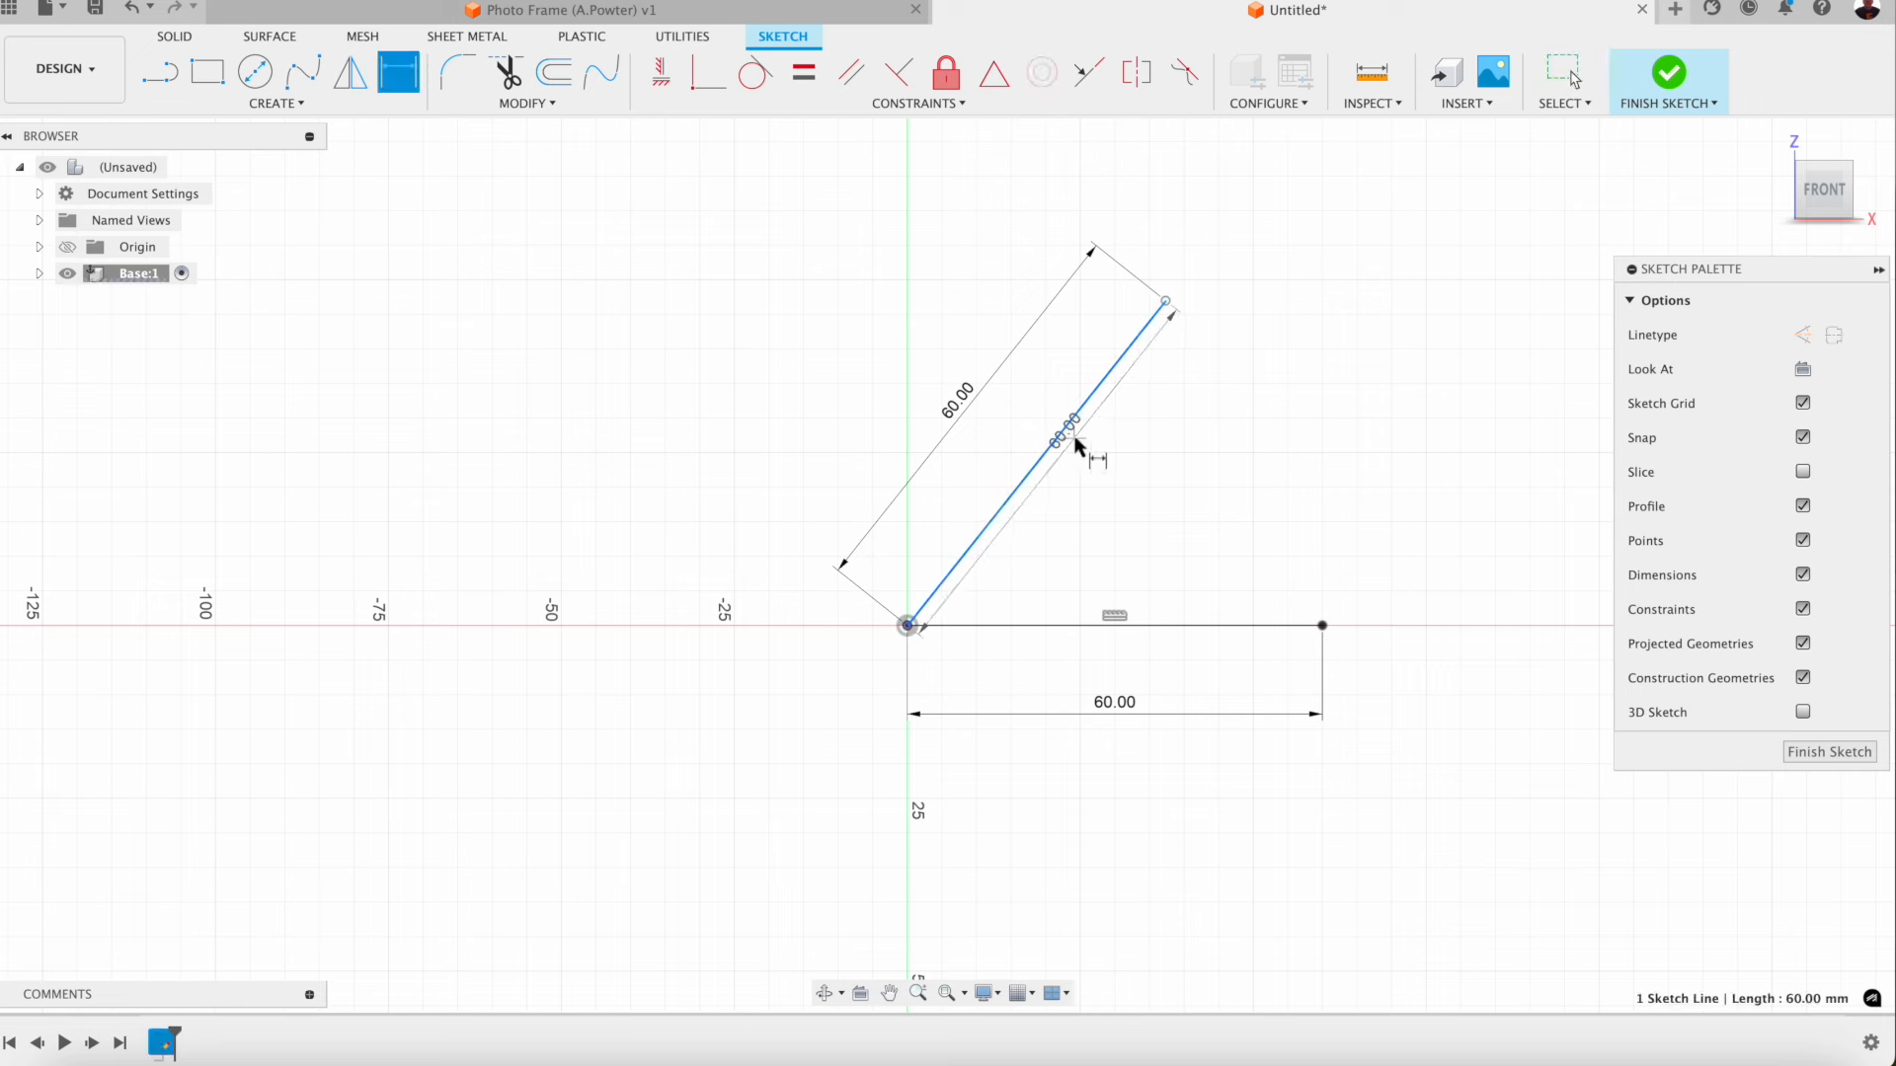
click(1077, 622)
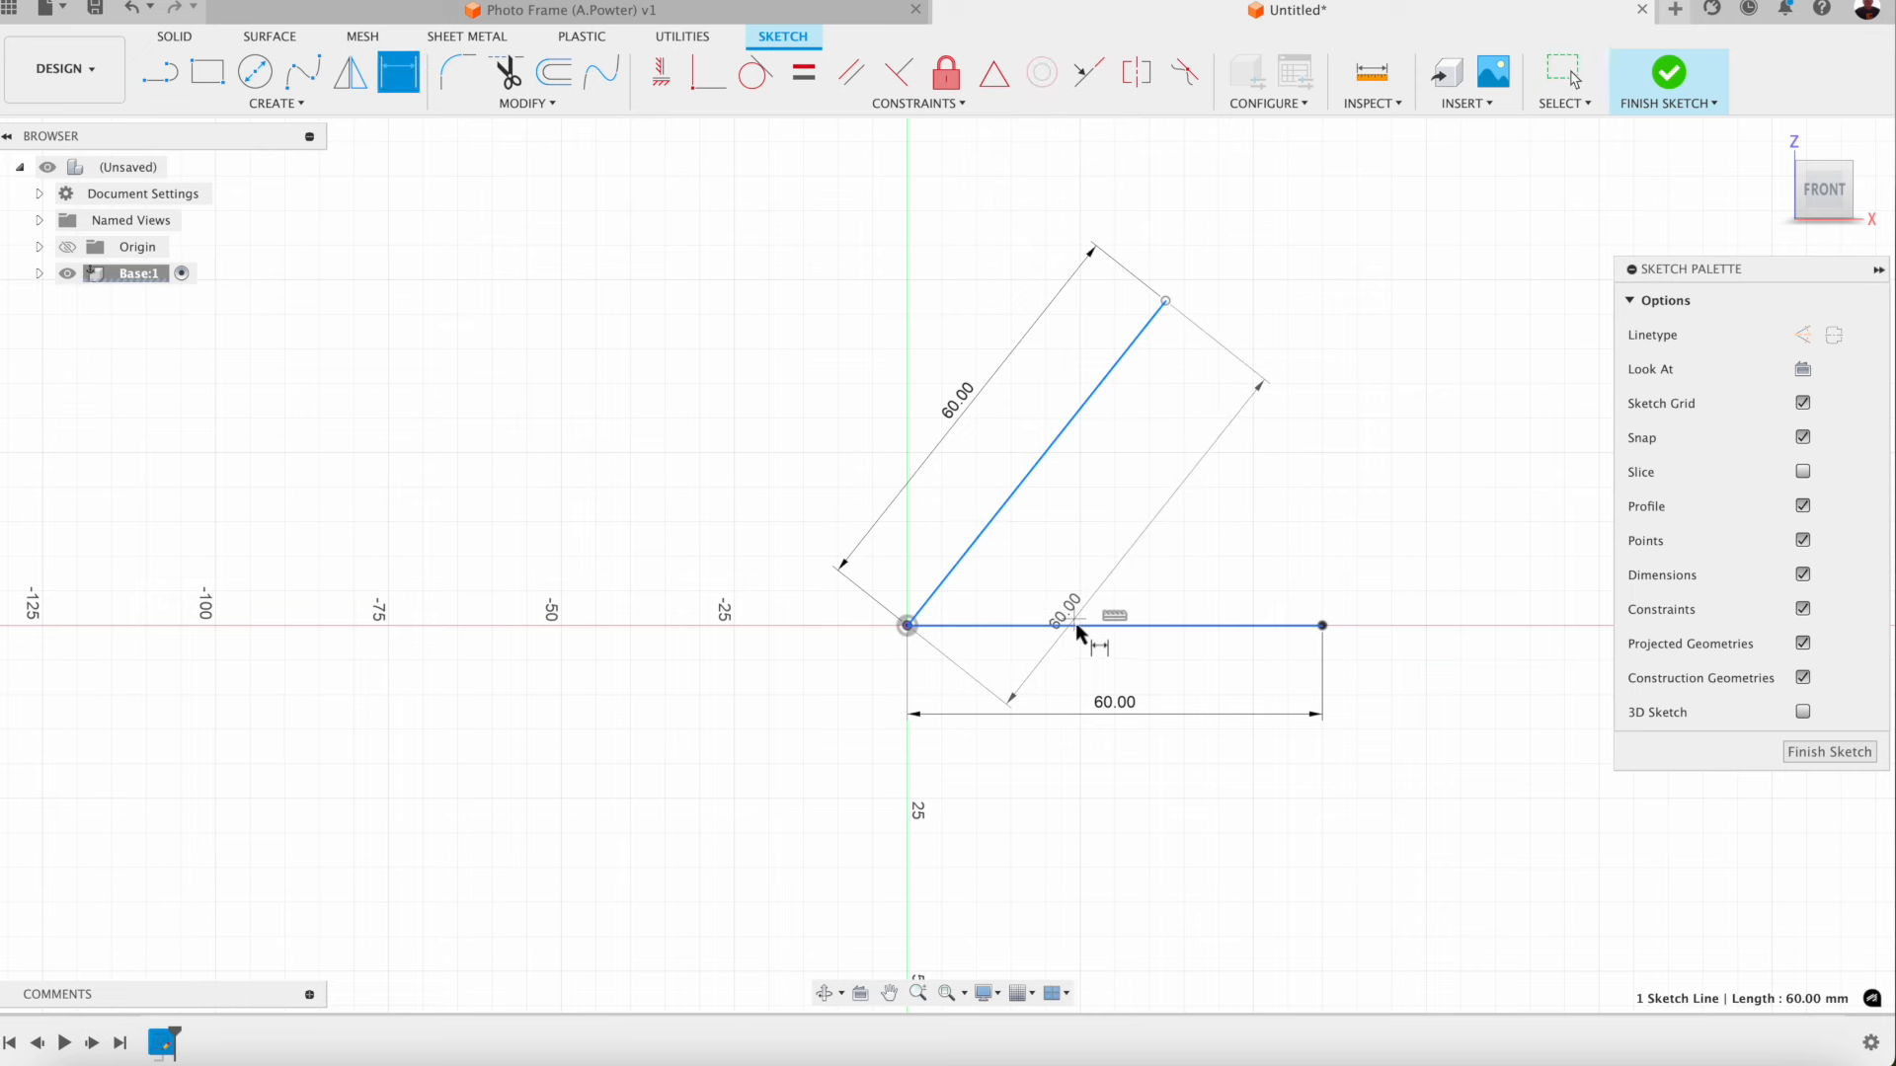
click(1131, 515)
text(60)
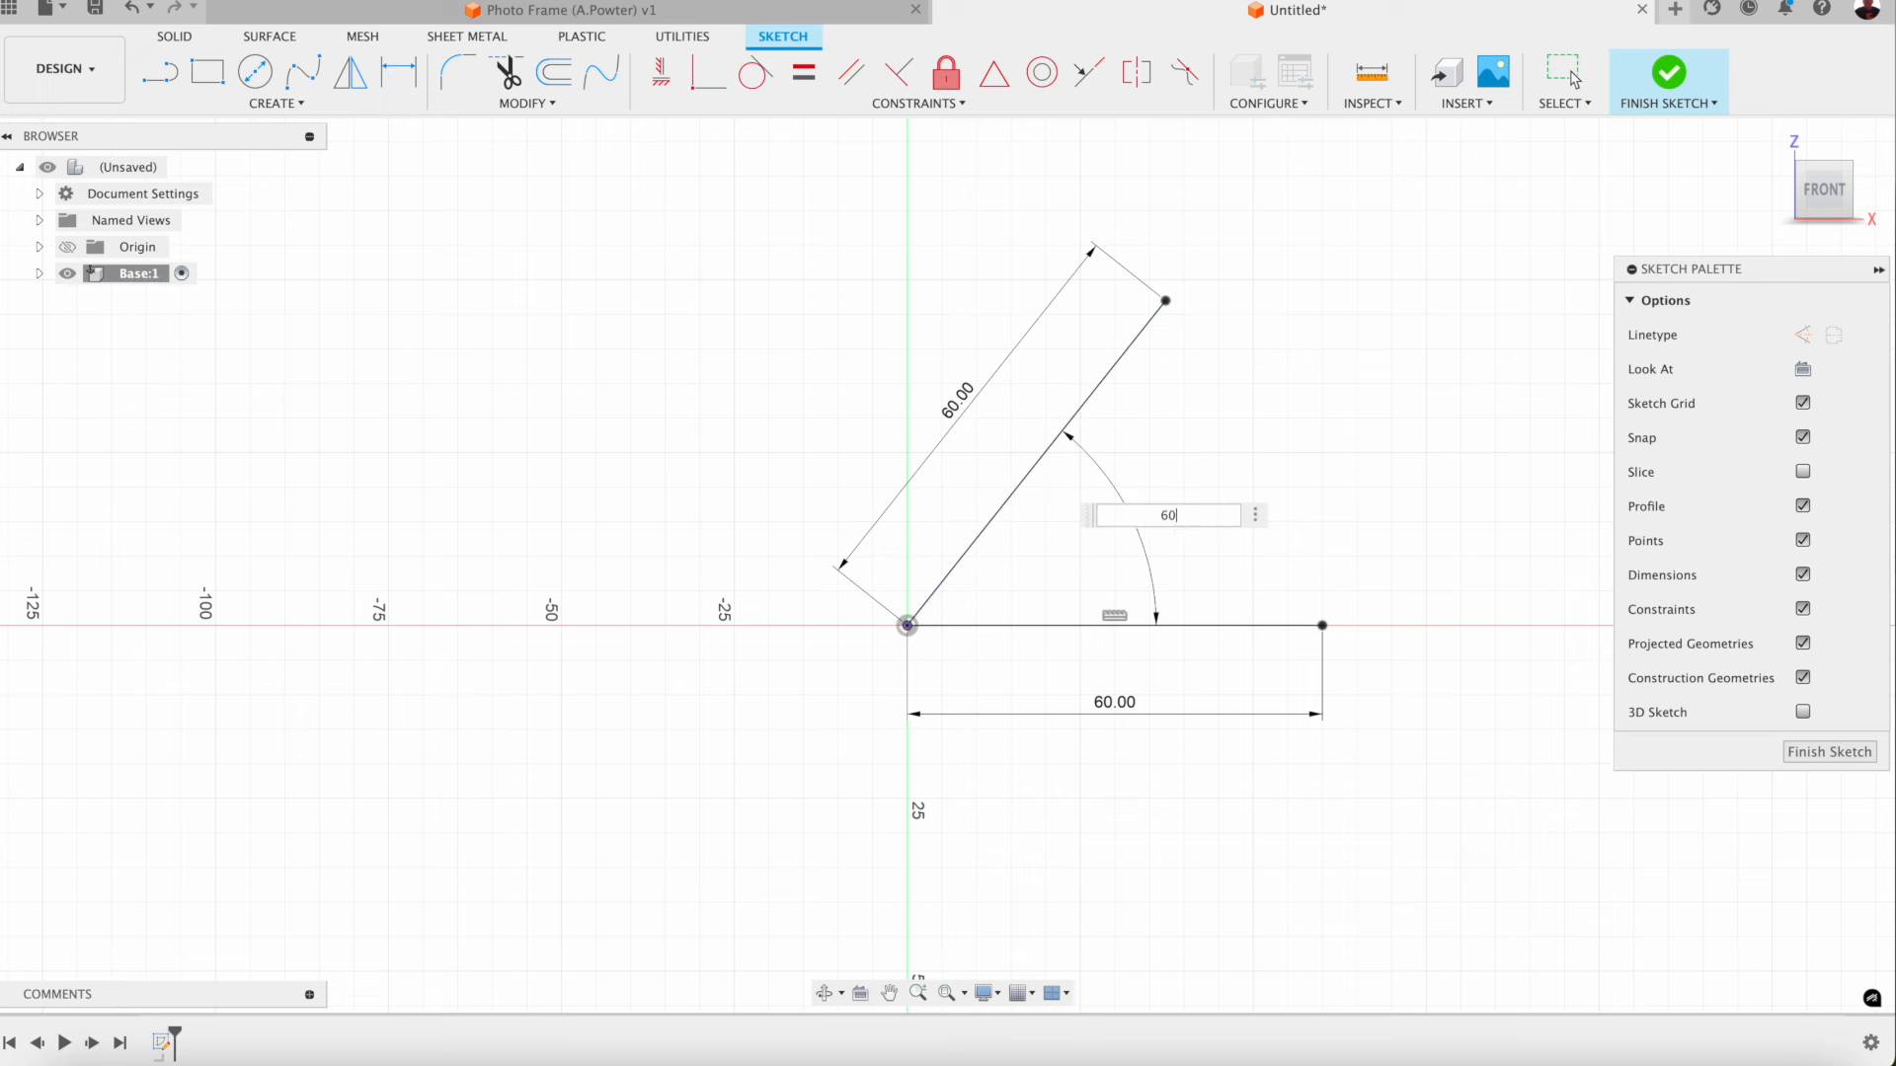
key(Return)
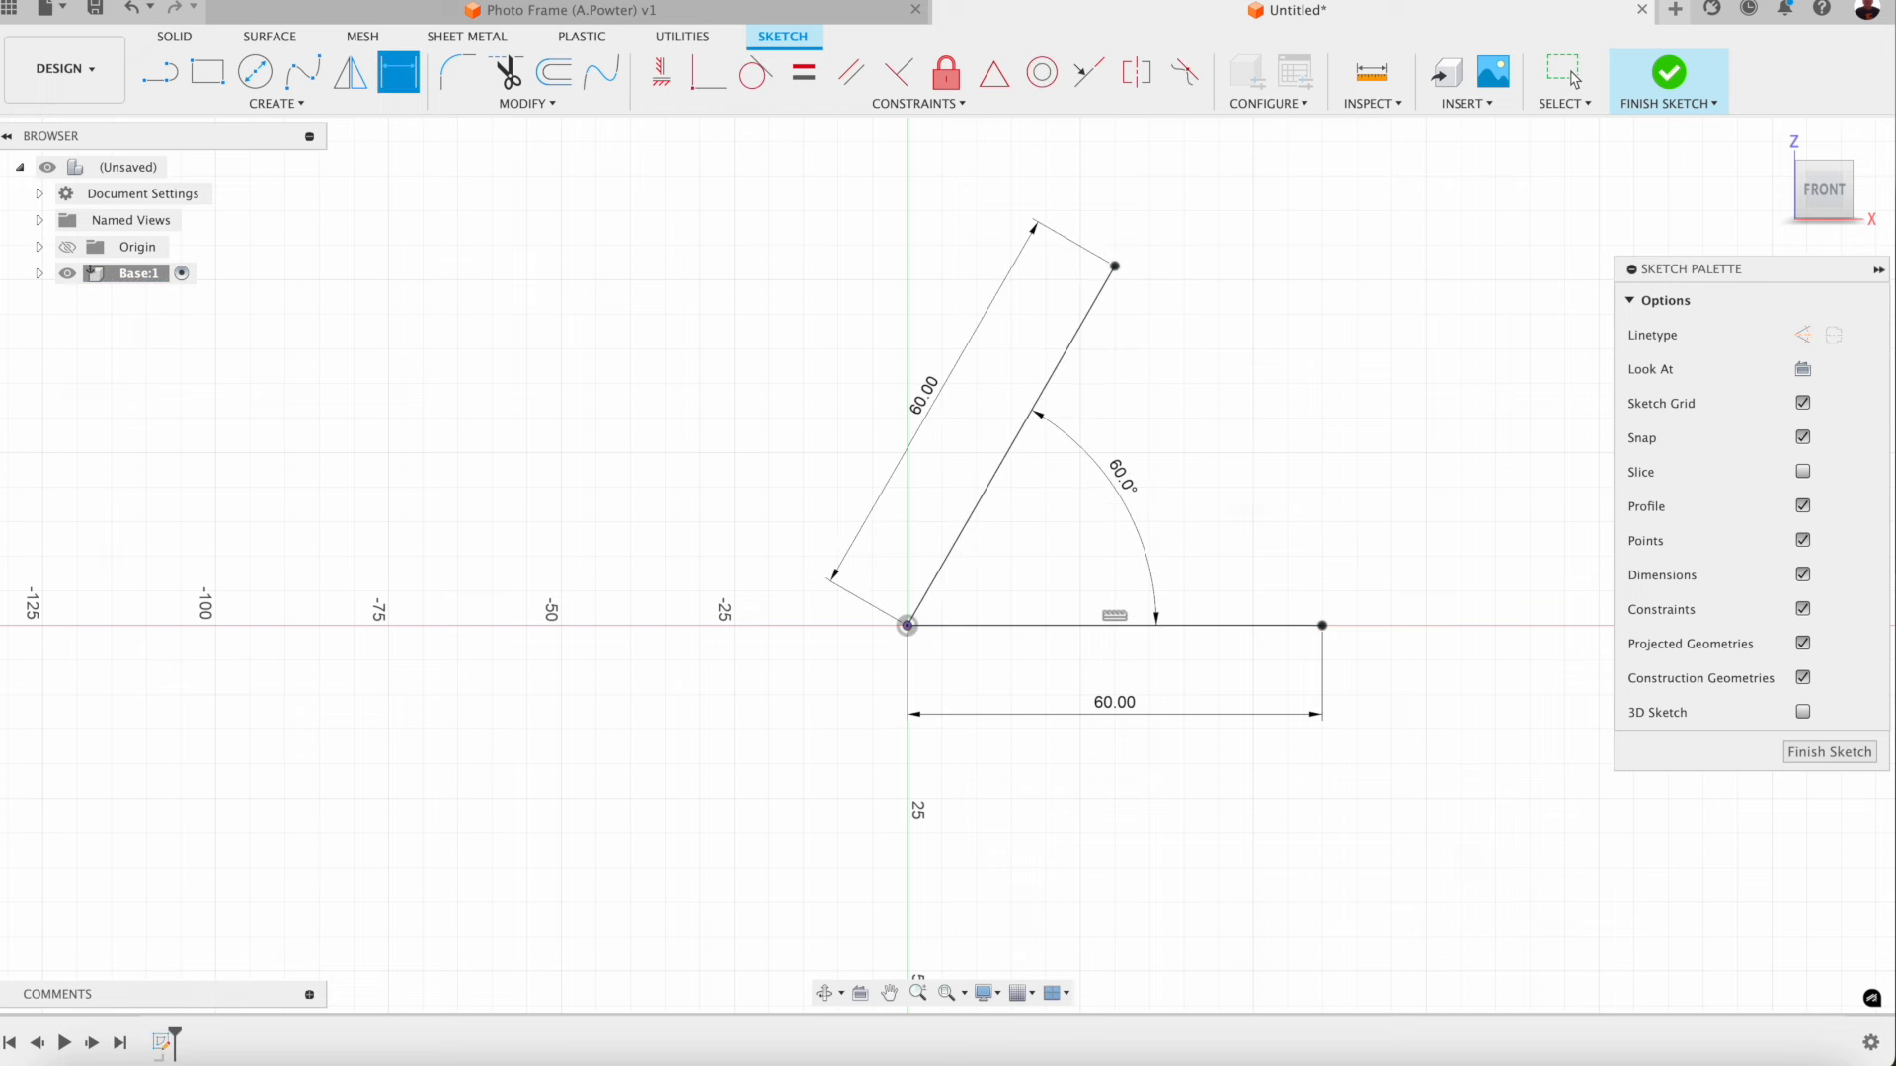
key(Escape)
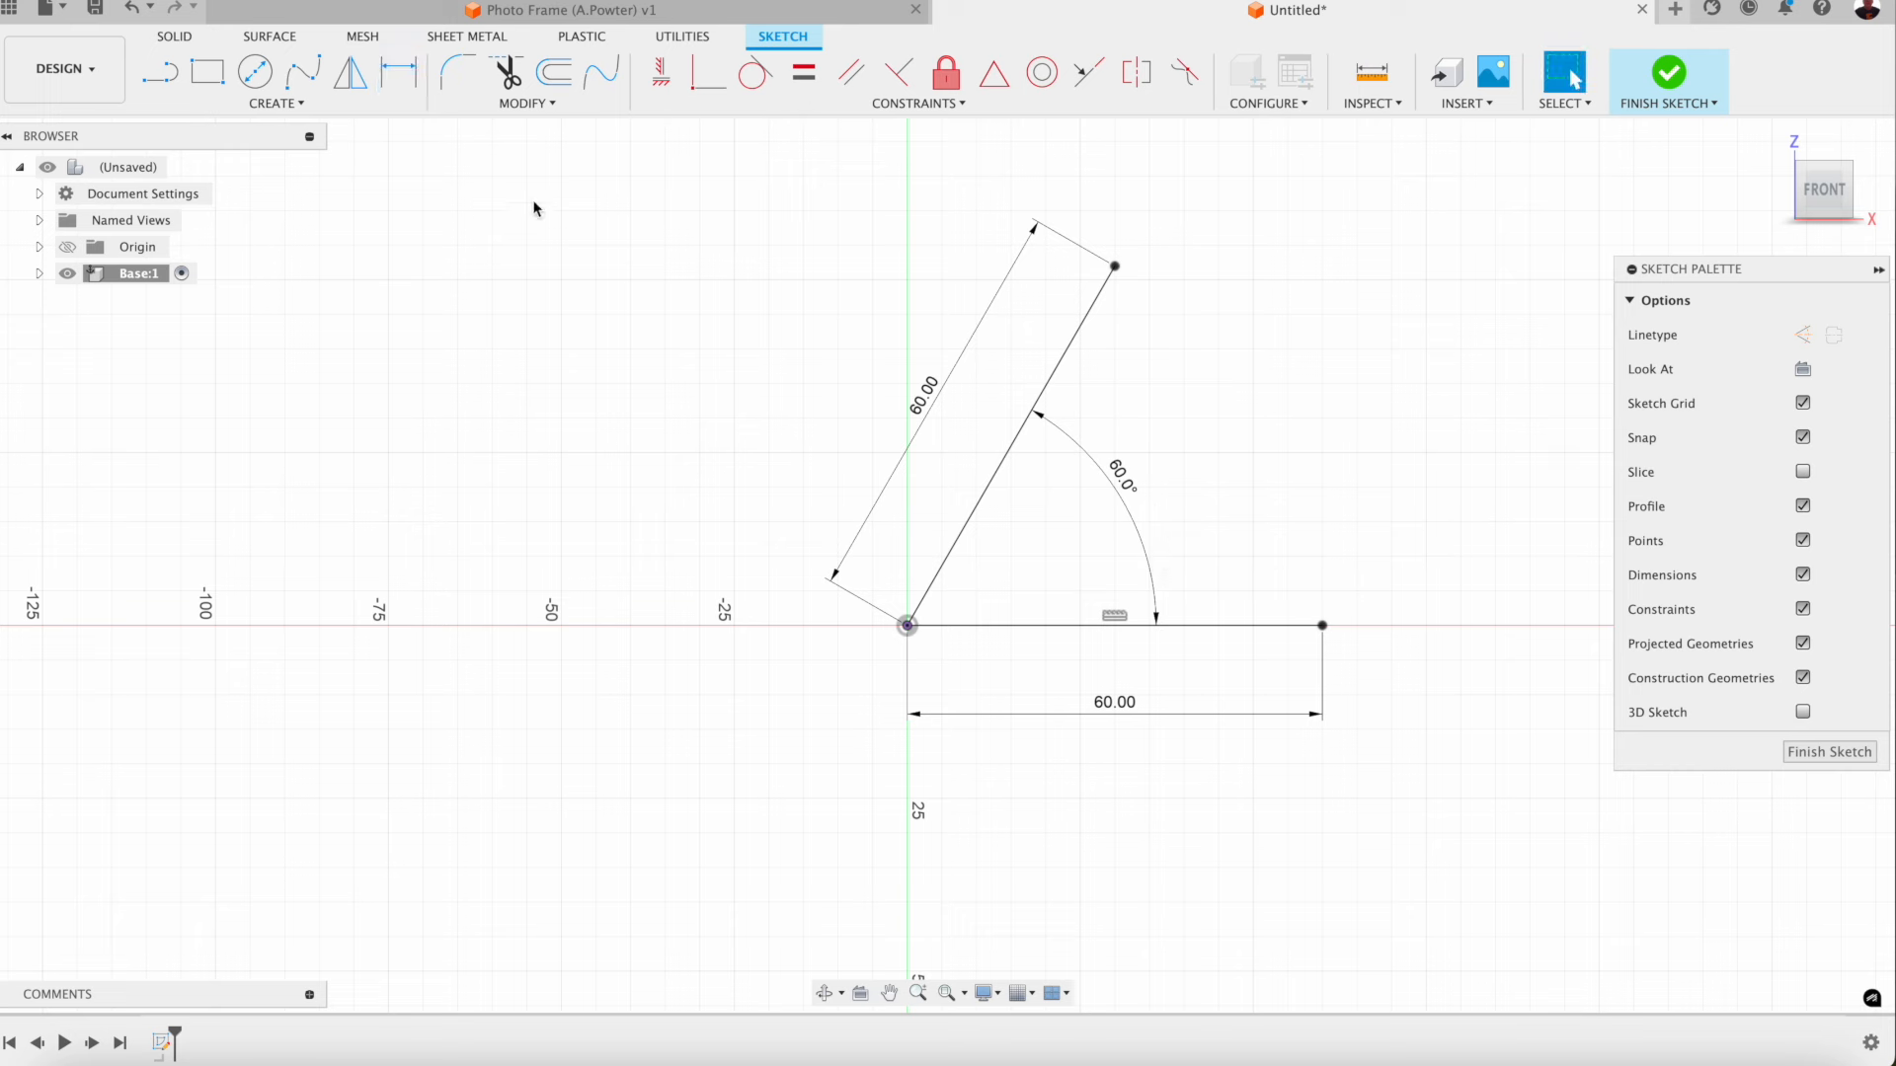
Step: Fillet the corner where the two lines meet at the origin with a 3 mm radius
click(525, 104)
click(494, 128)
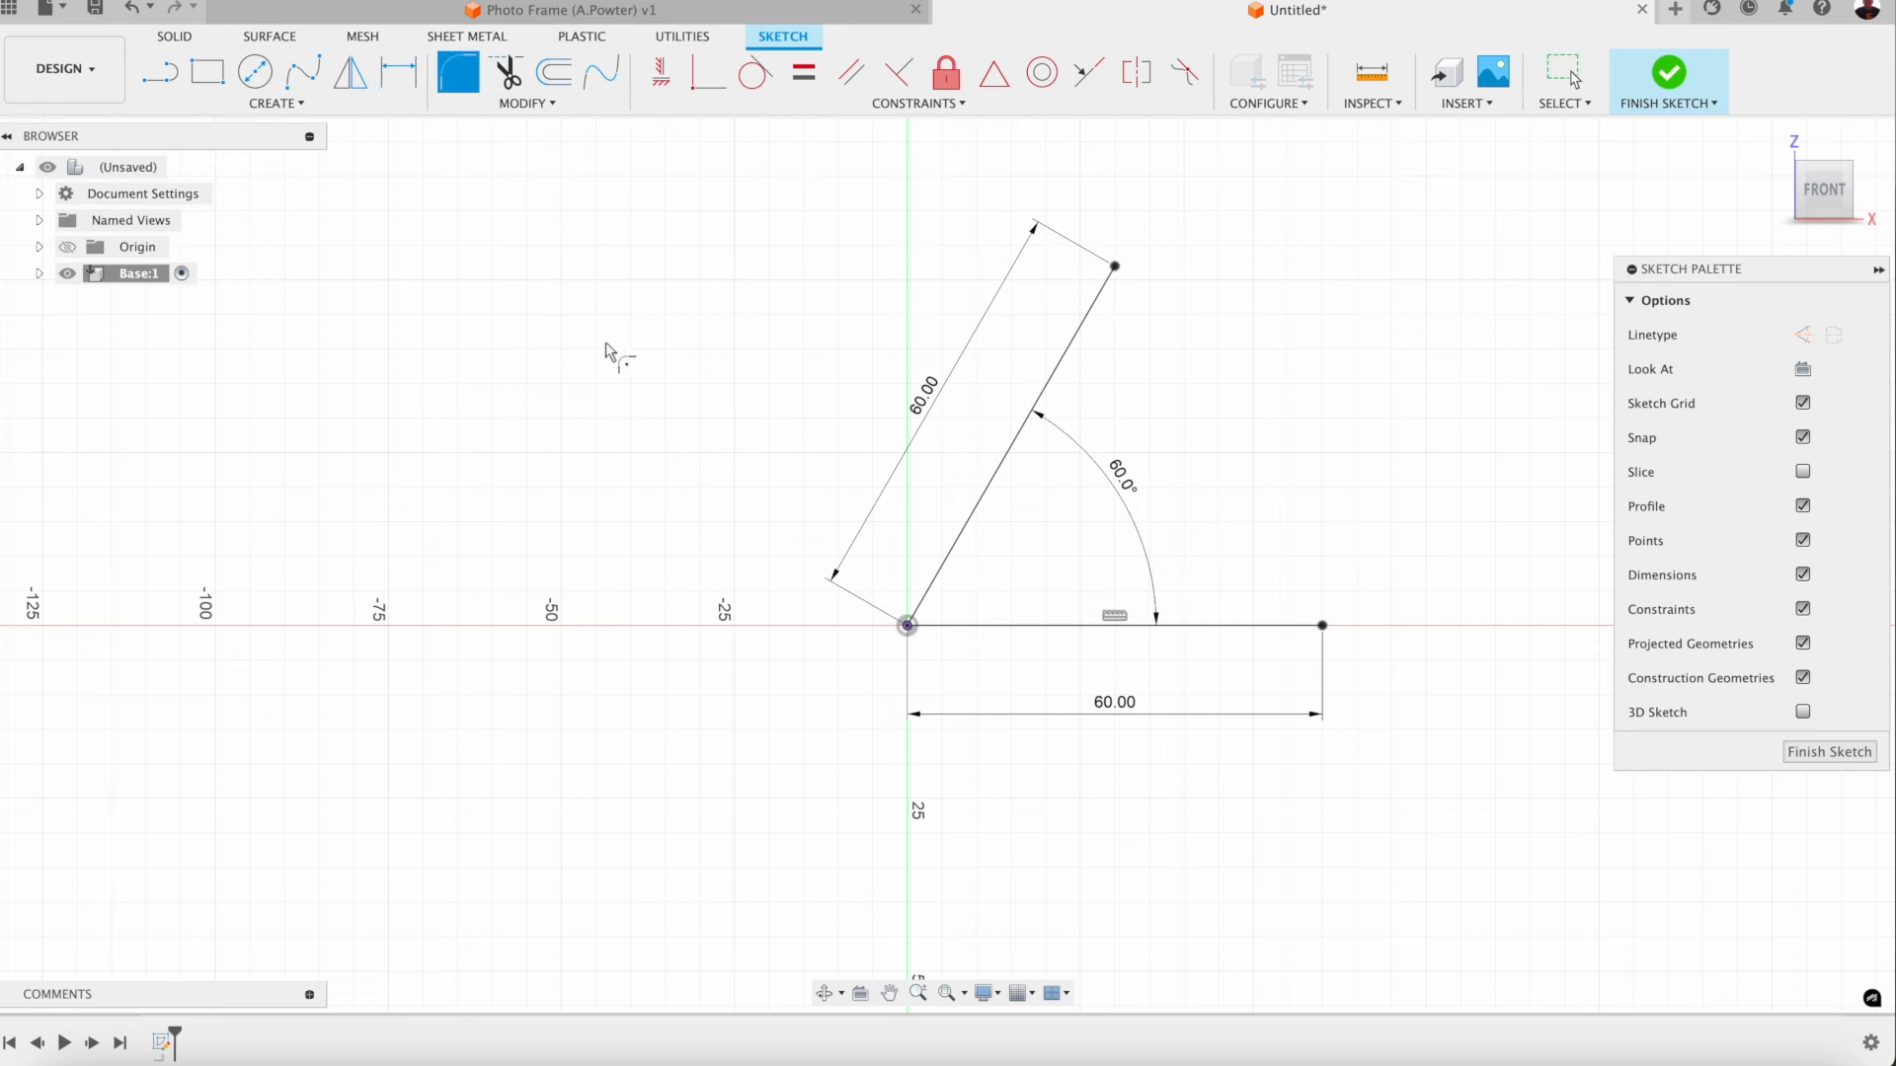
click(945, 629)
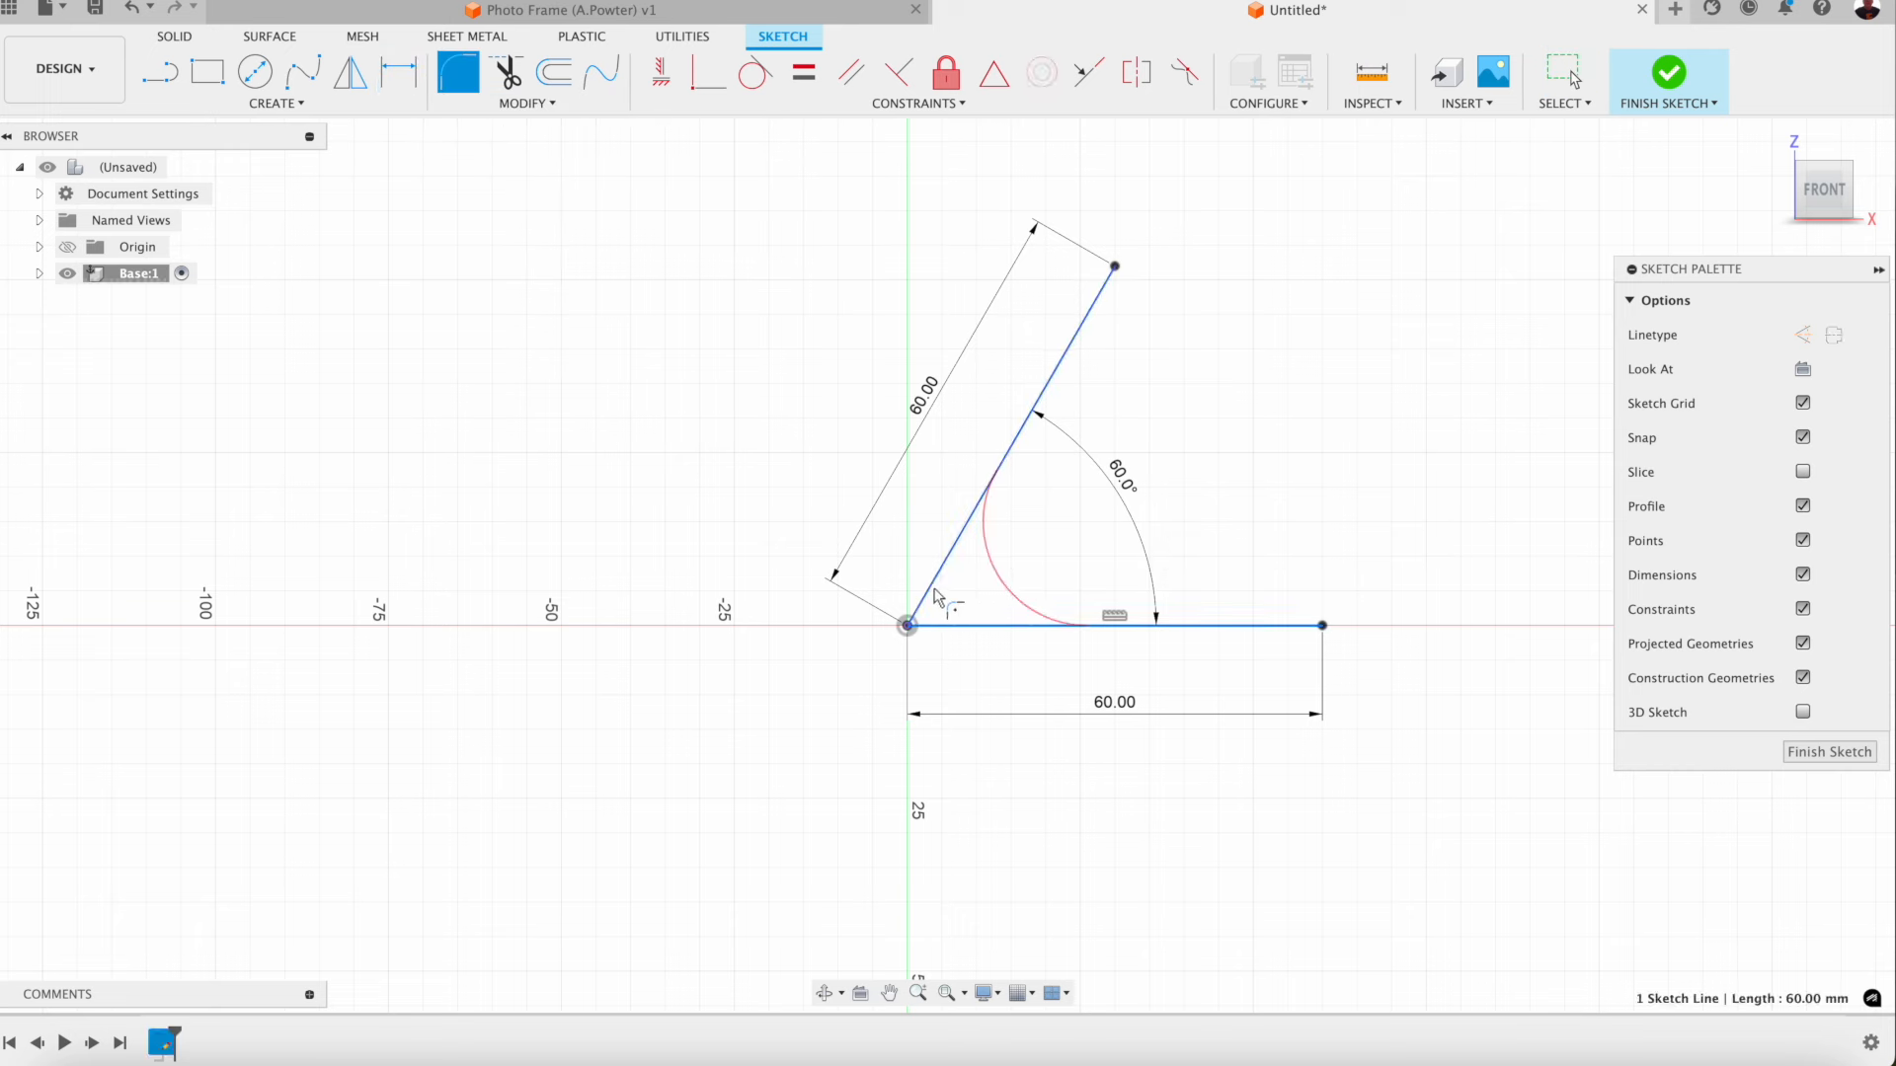
click(930, 595)
text(3)
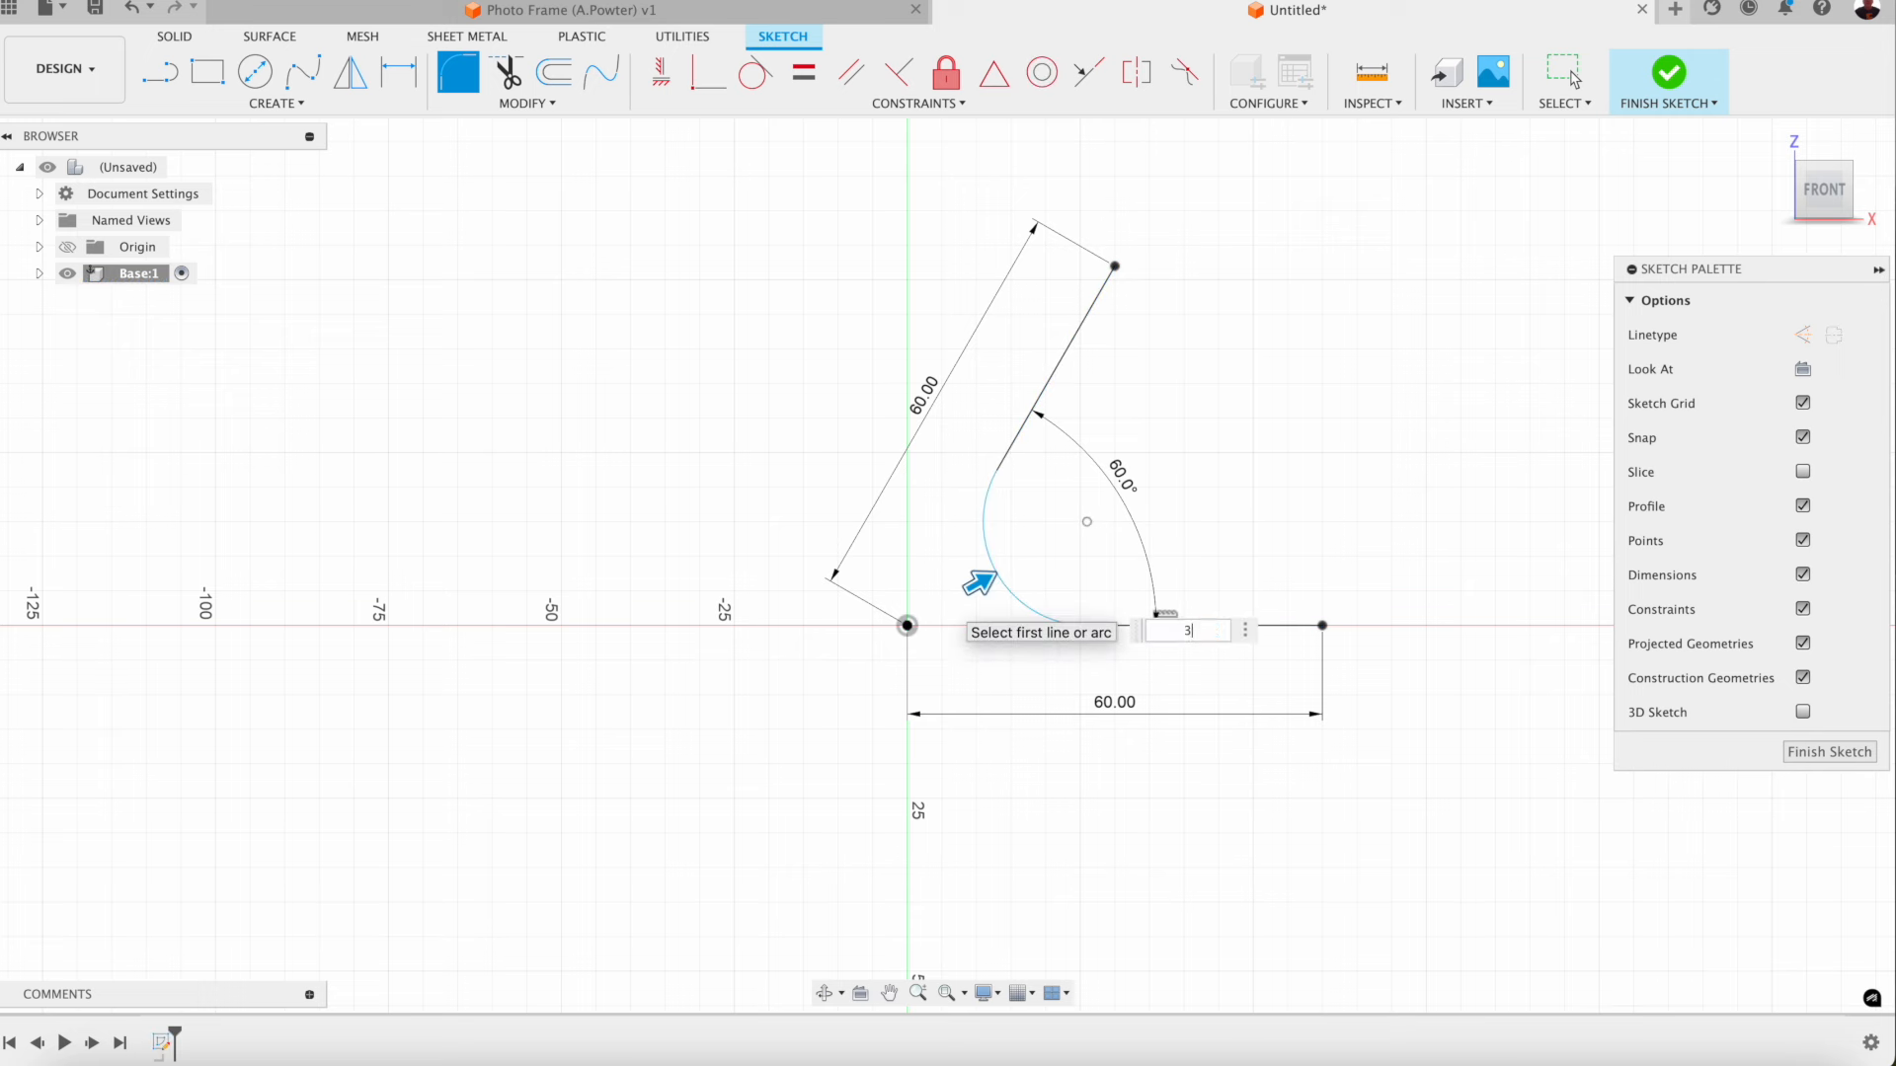
key(Return)
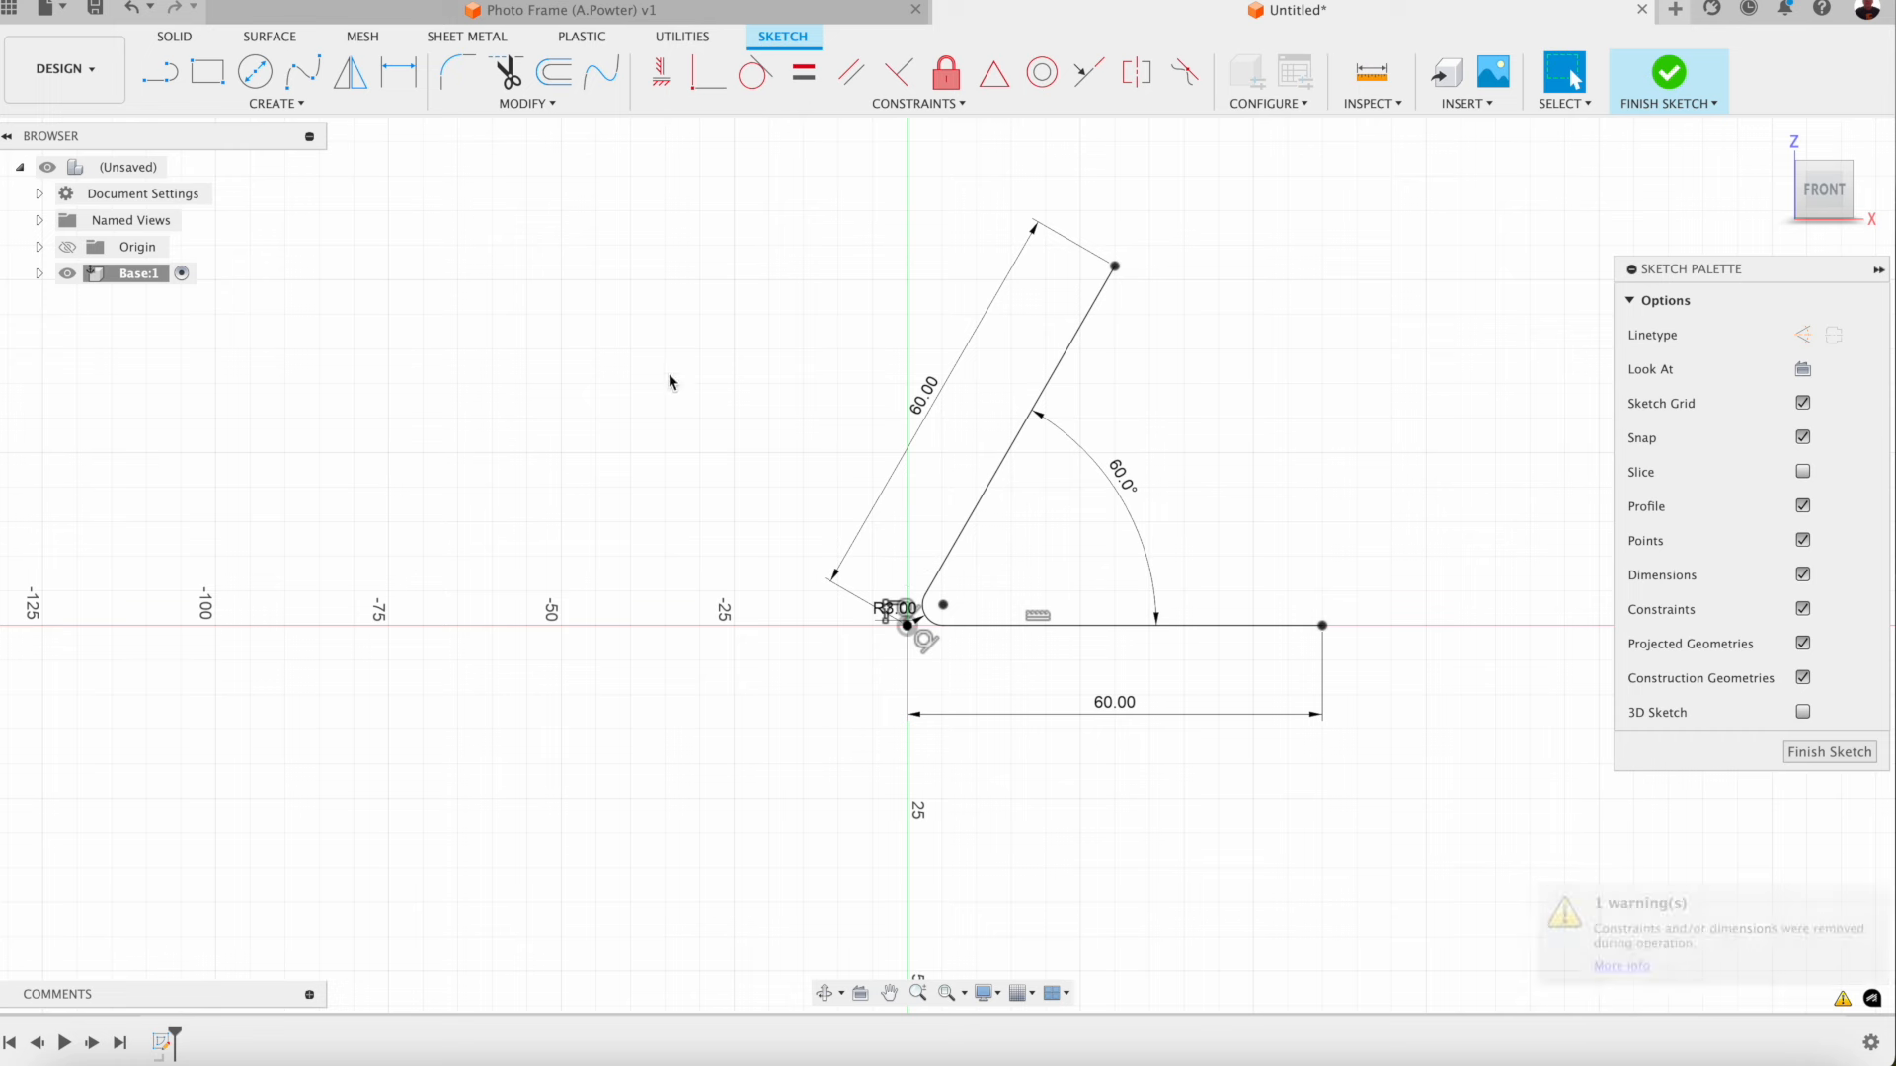
Step: Offset the whole filleted line chain 3 mm towards the outside of the bend
click(554, 72)
click(1068, 354)
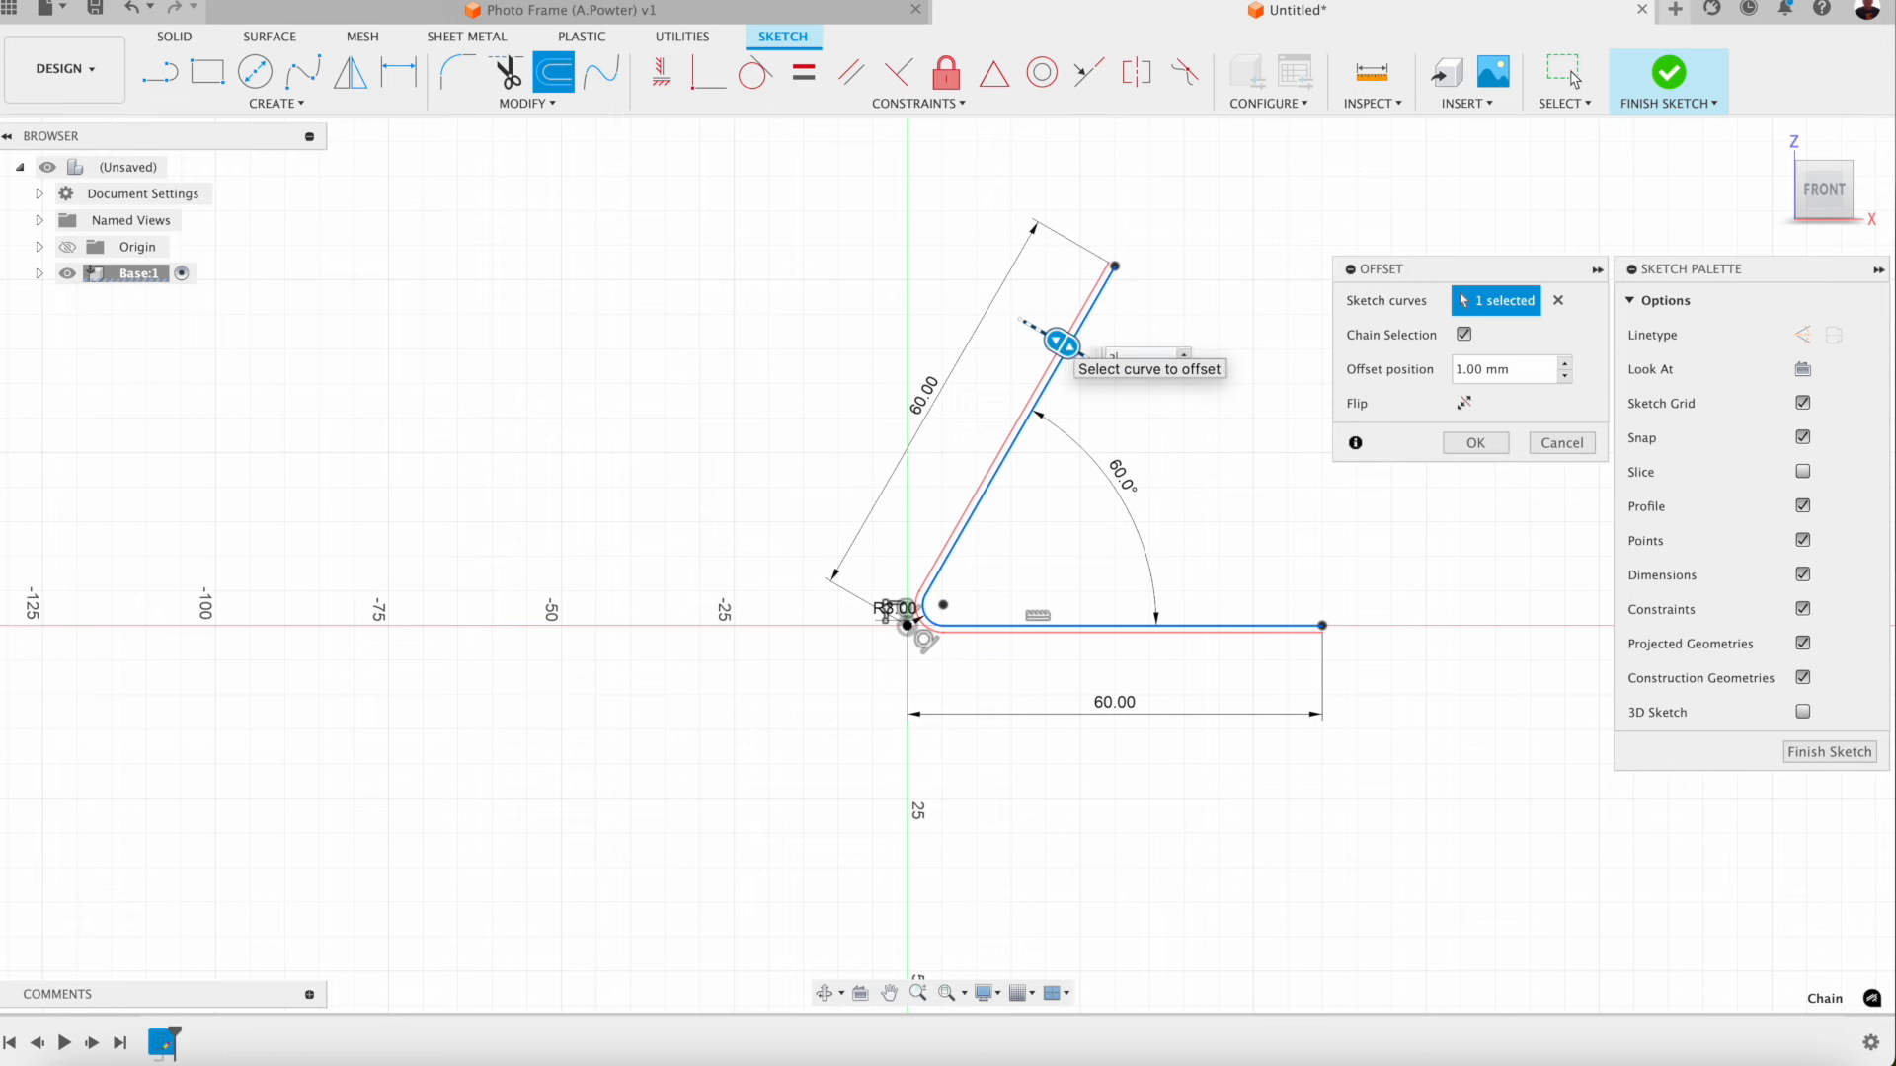
text(3)
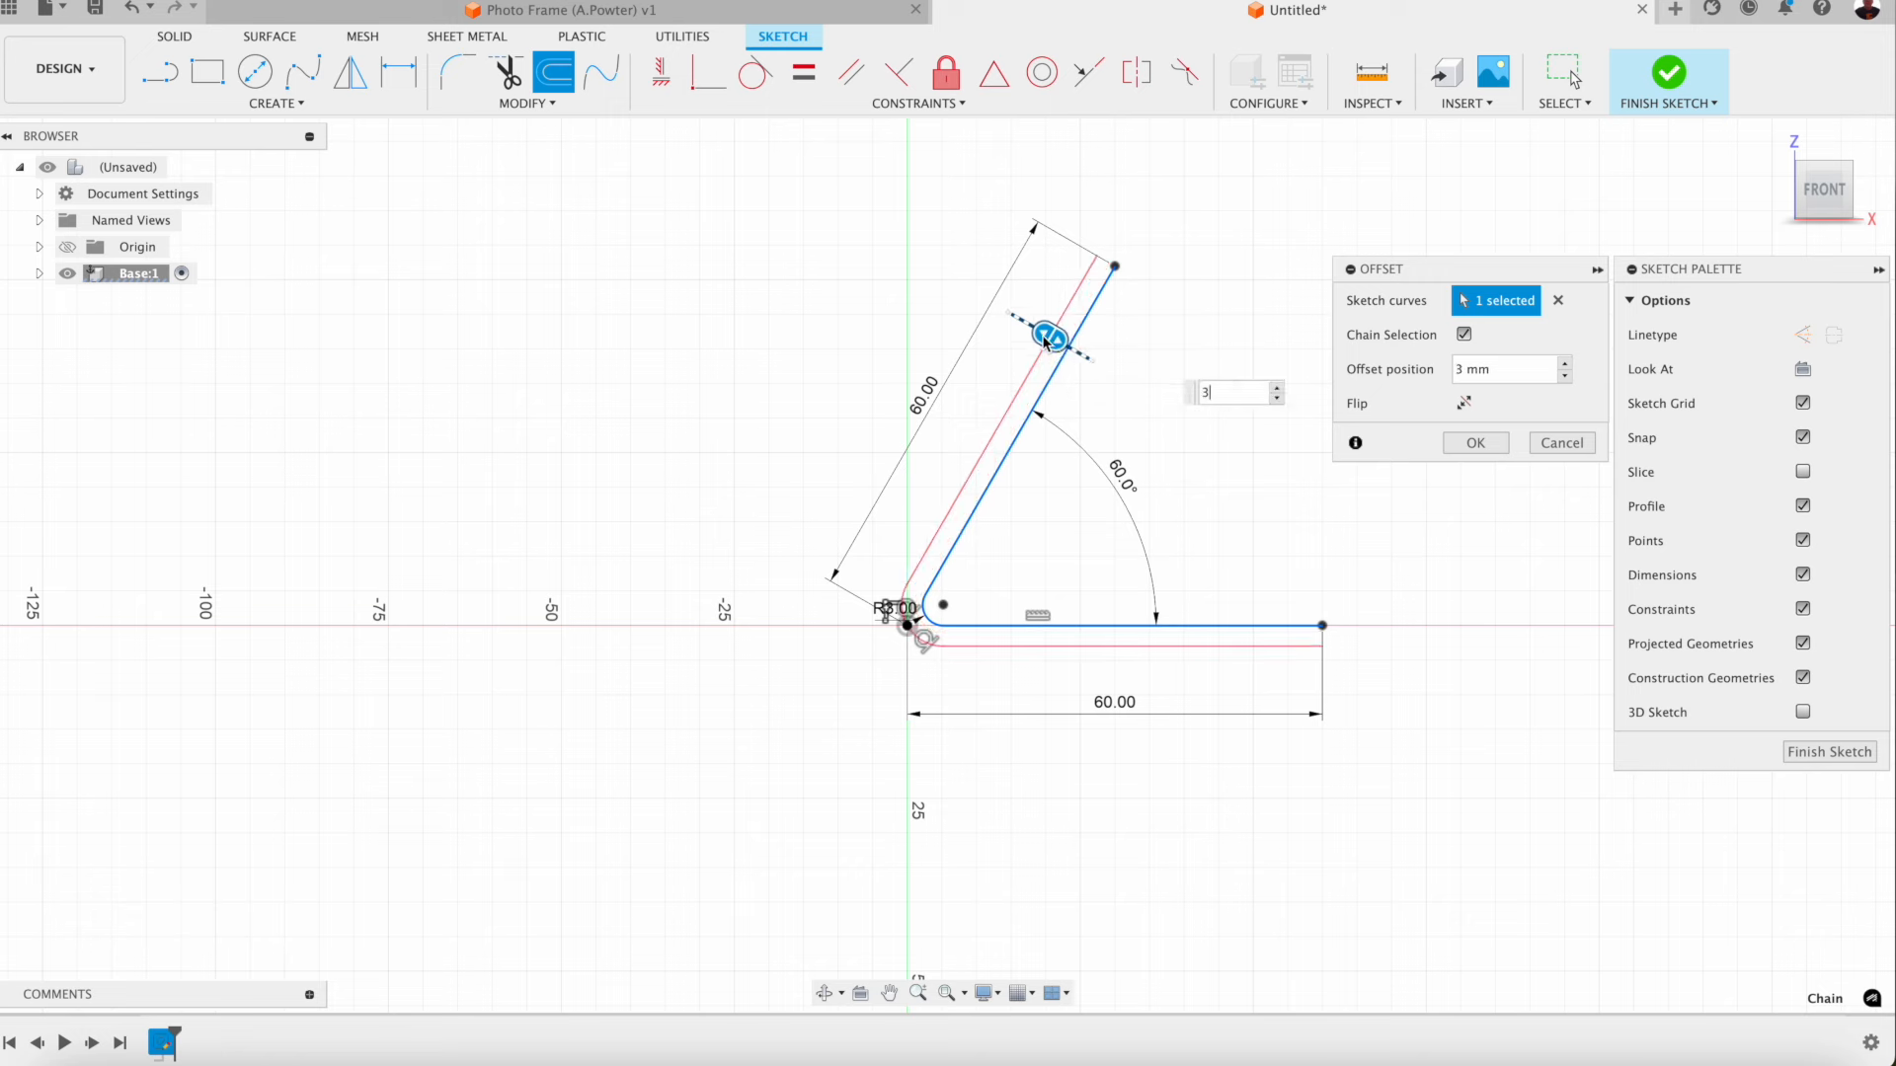
mouse_move(1047, 341)
mouse_down()
mouse_move(1020, 322)
mouse_move(1092, 483)
mouse_move(1036, 331)
mouse_up()
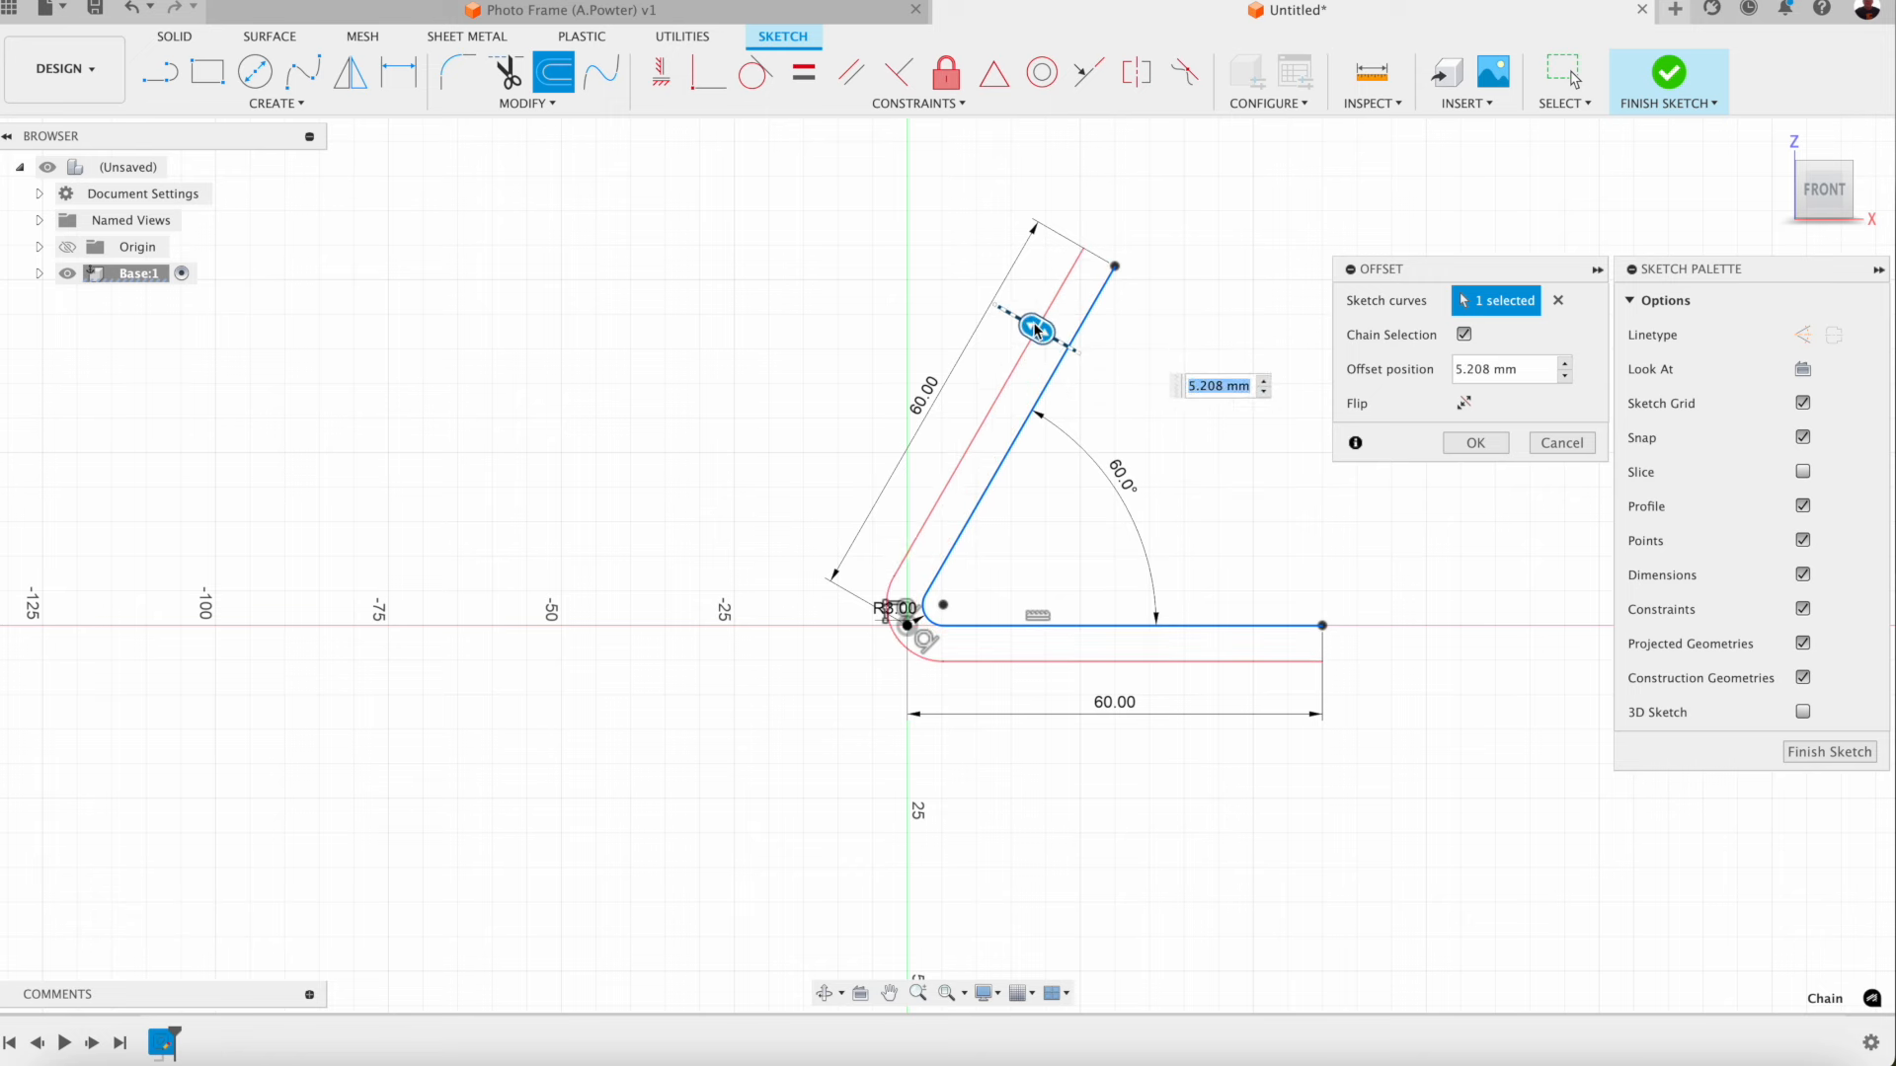
text(3)
key(Return)
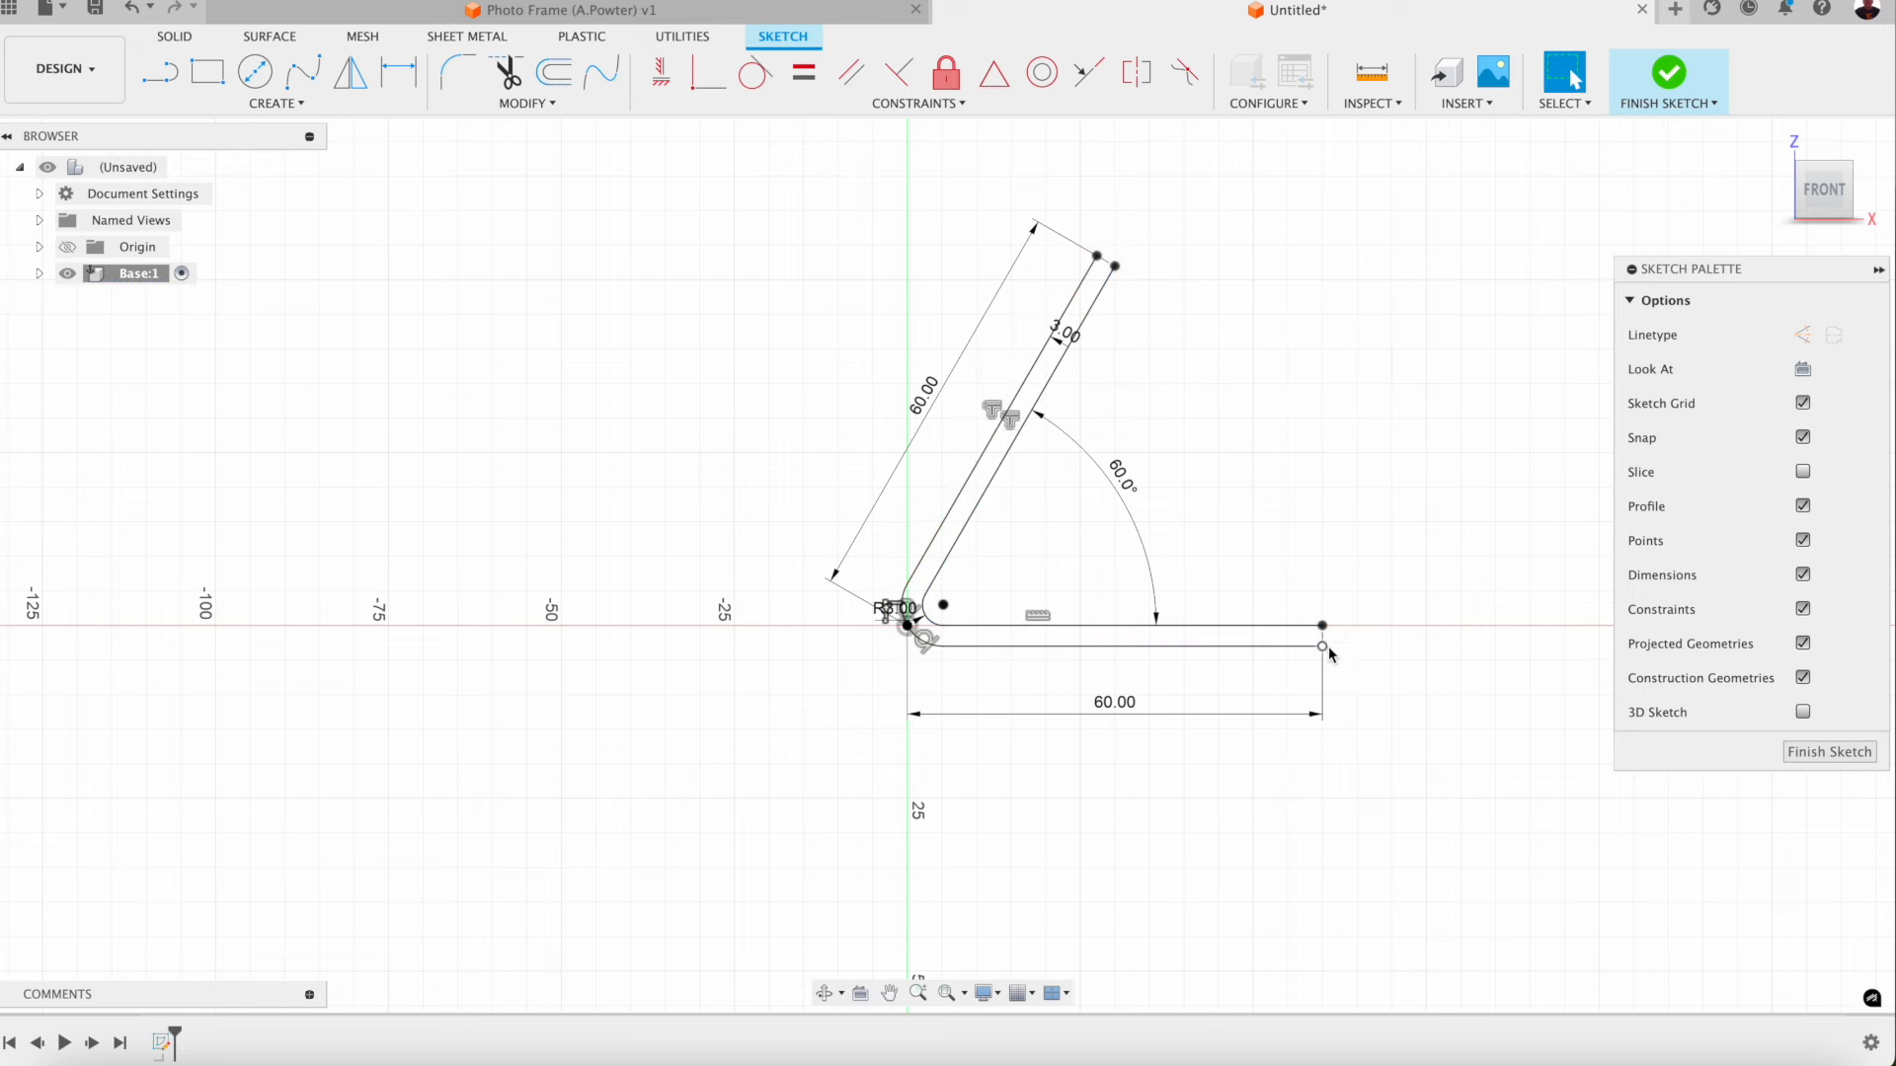
Step: Close the open end of the horizontal leg with a line joining the endpoints of its two parallel lines
scroll(1328, 651, up, 5)
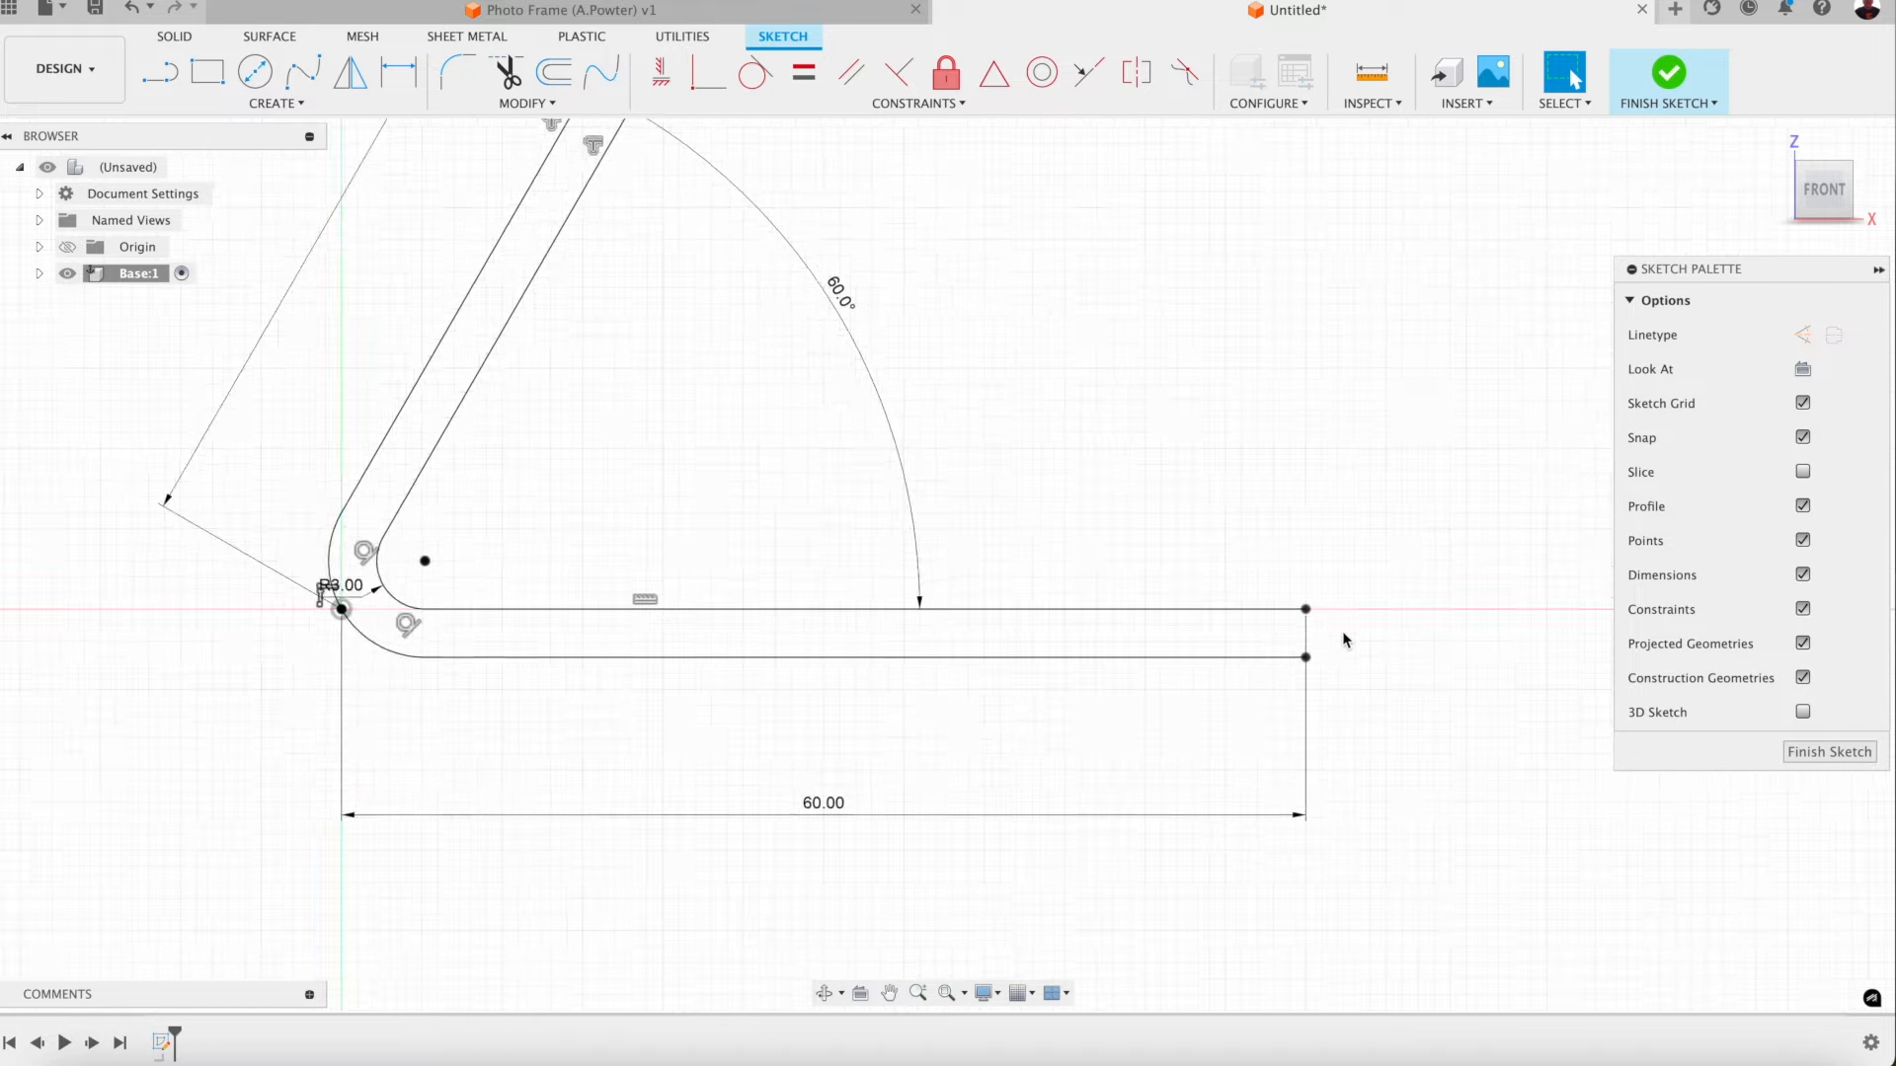
scroll(1343, 637, up, 3)
key(l)
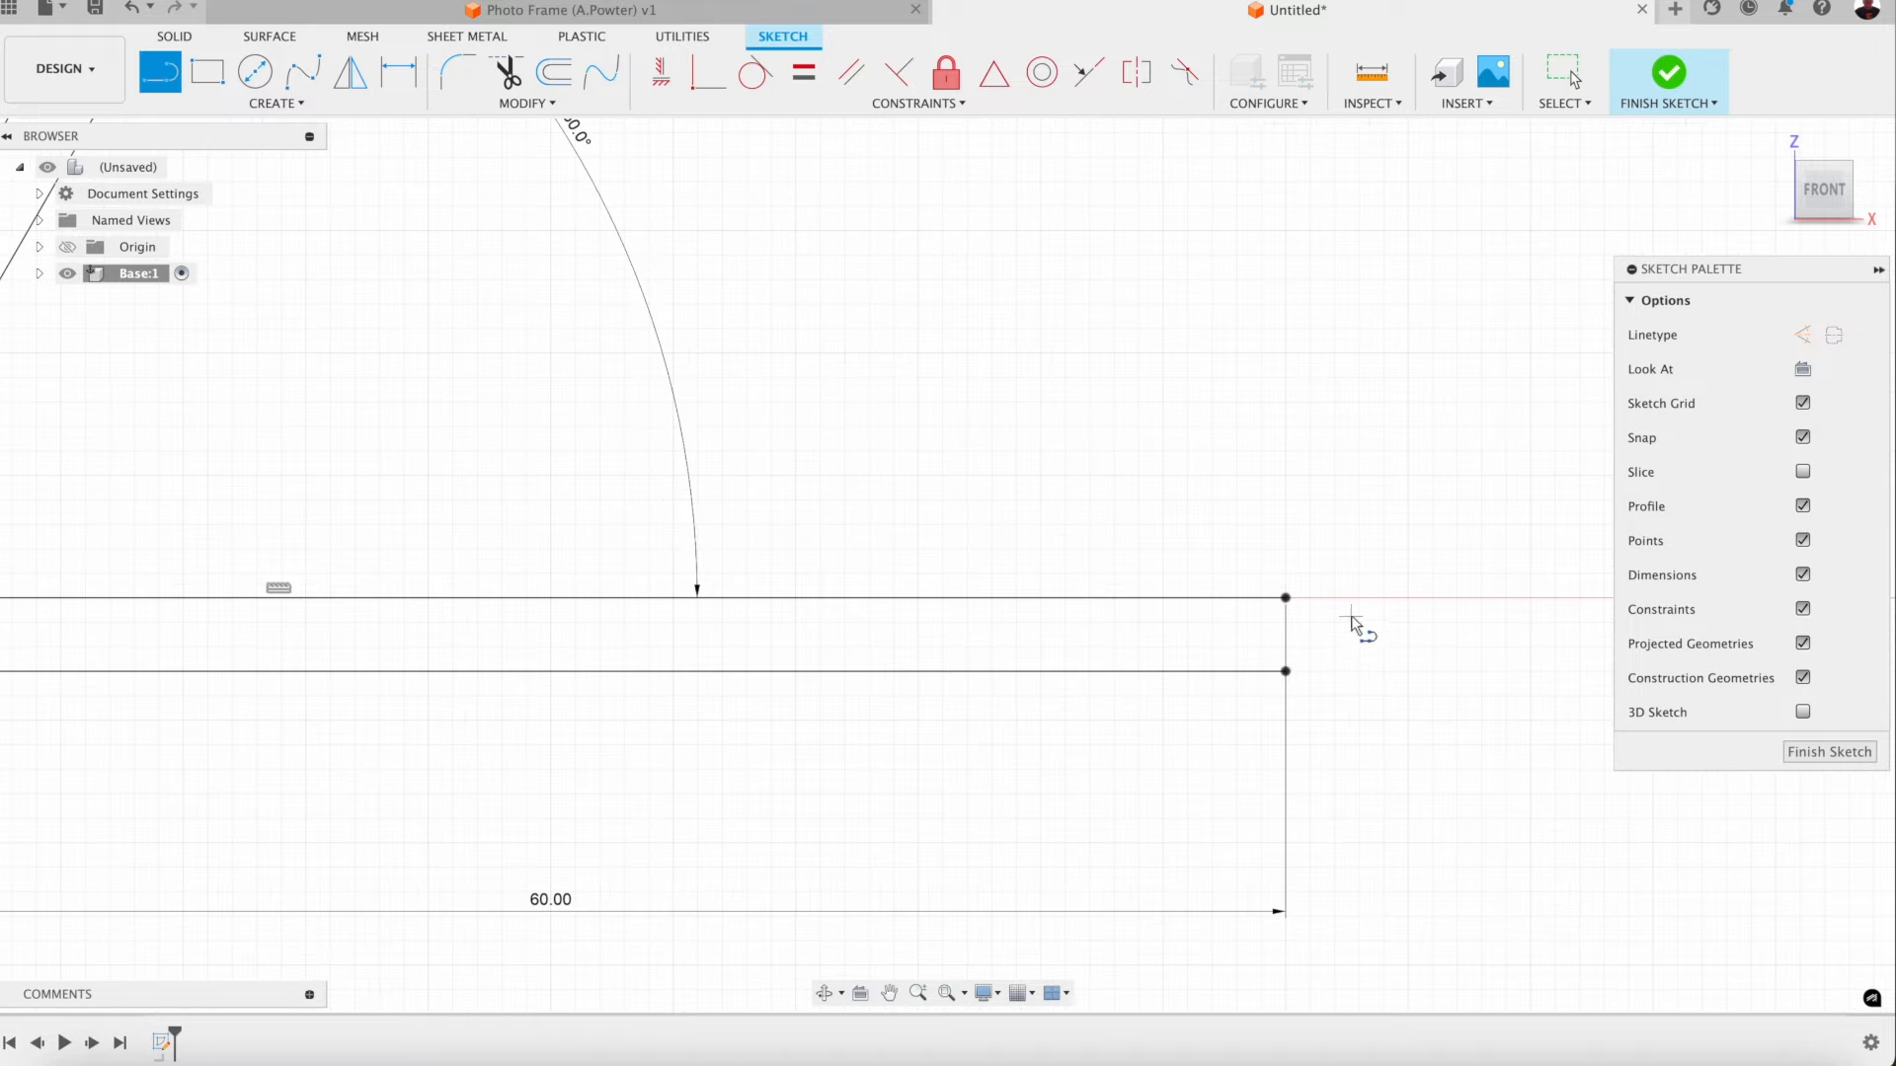
click(1285, 598)
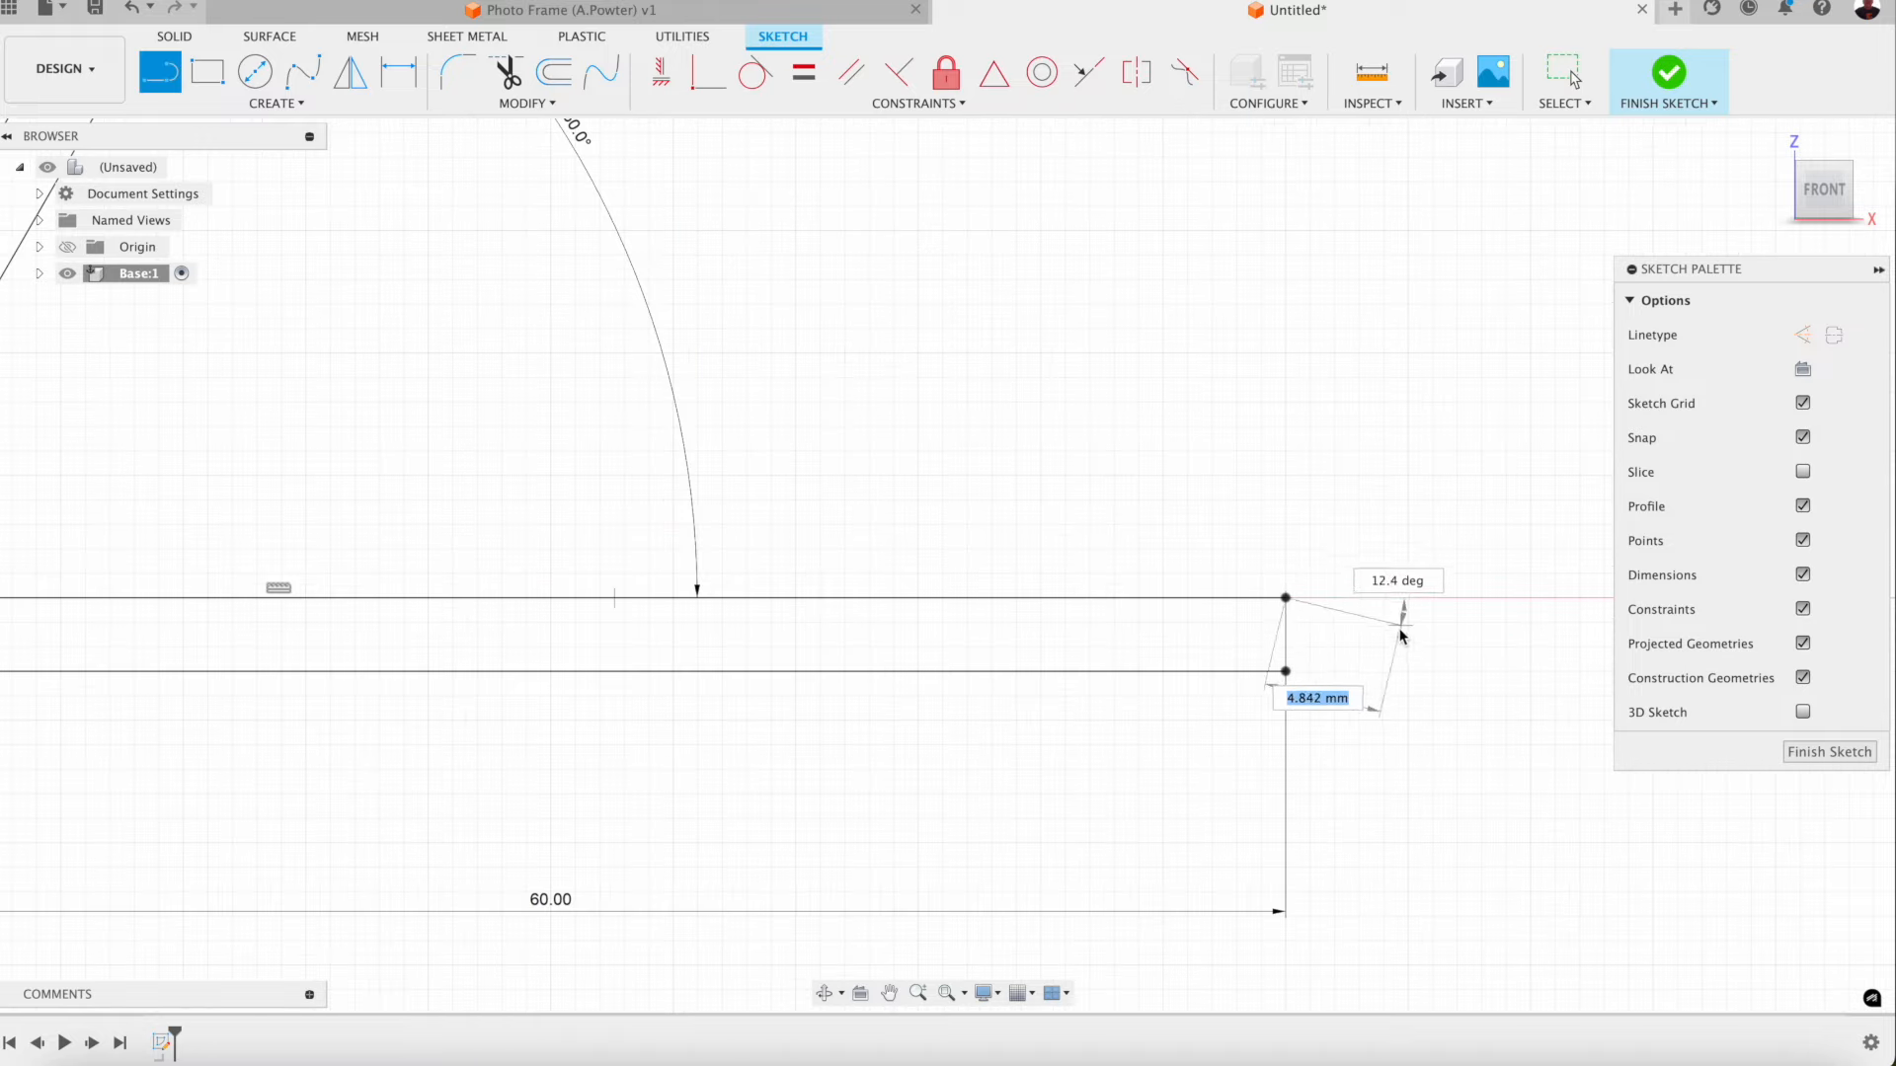
click(1285, 672)
Step: Close the open upper end of the sloping leg with a line joining its two endpoints
scroll(802, 283, down, 6)
scroll(800, 281, down, 2)
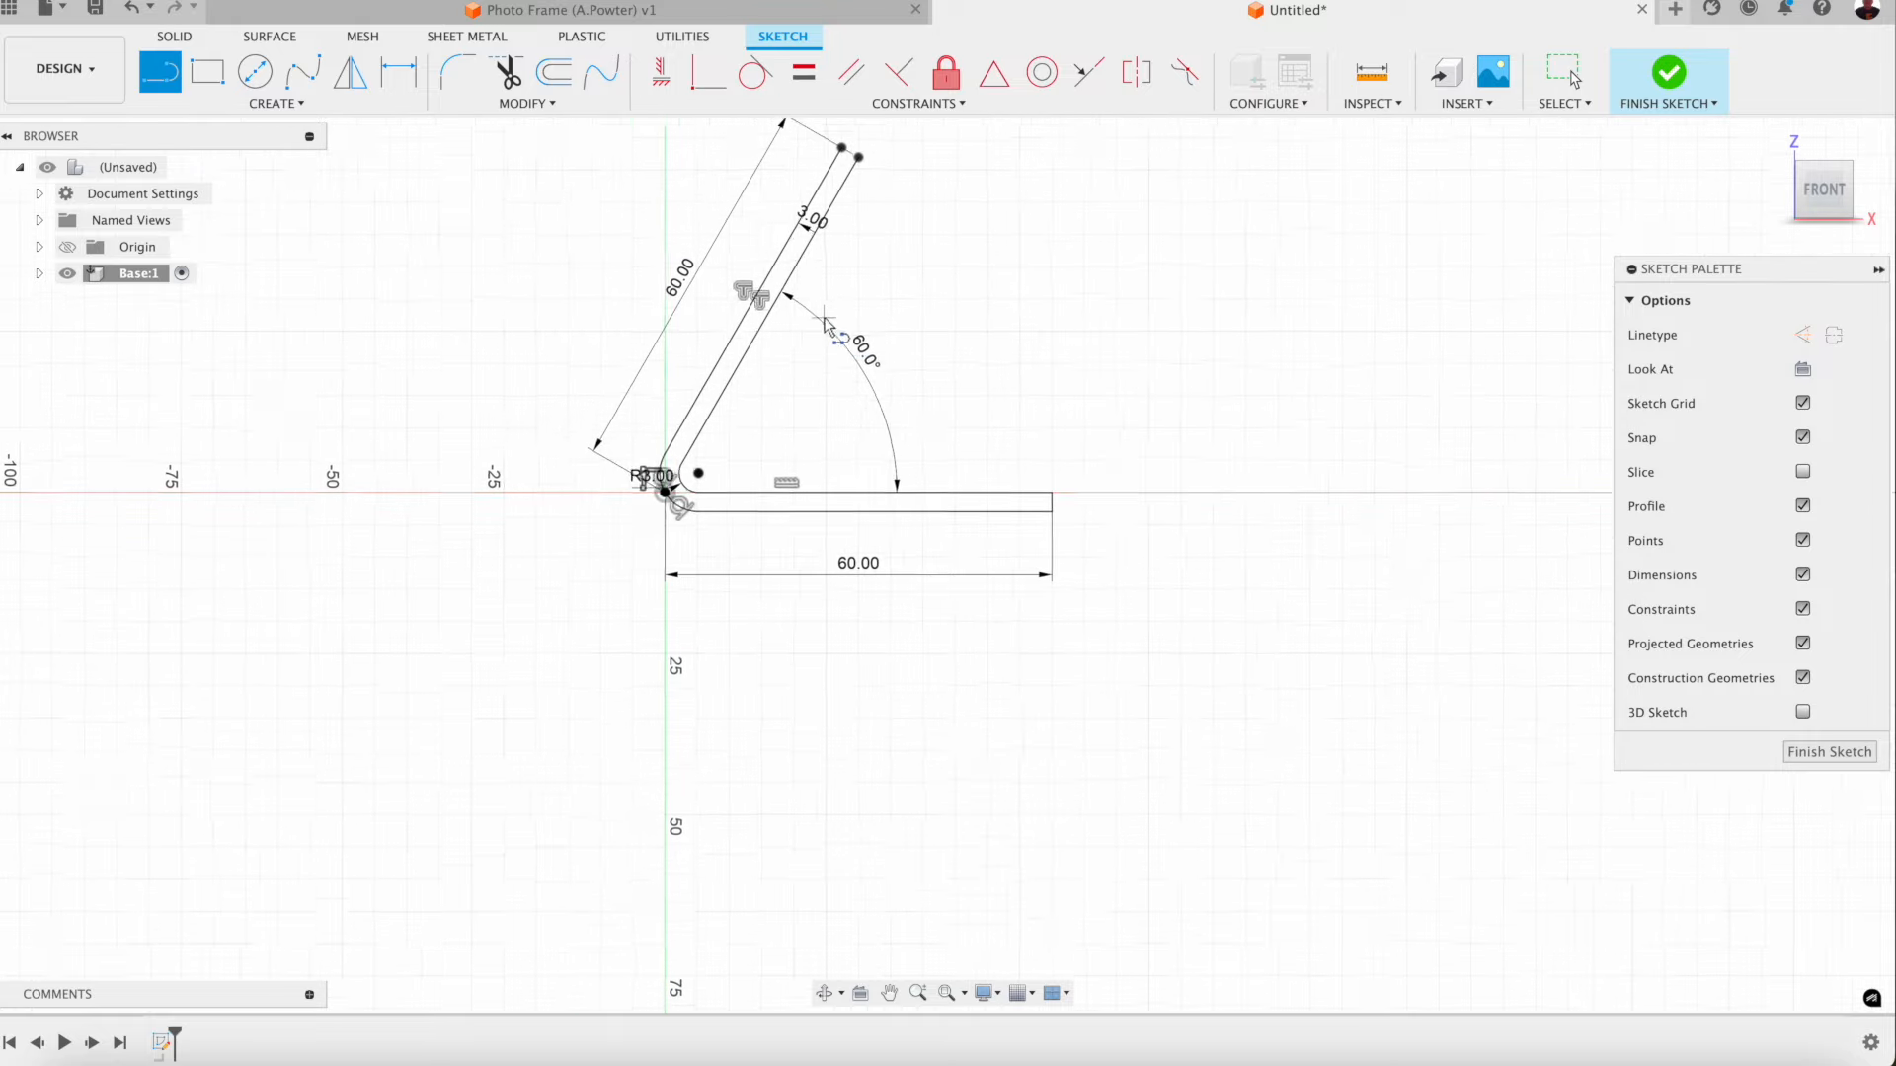
scroll(829, 148, up, 4)
scroll(830, 148, up, 3)
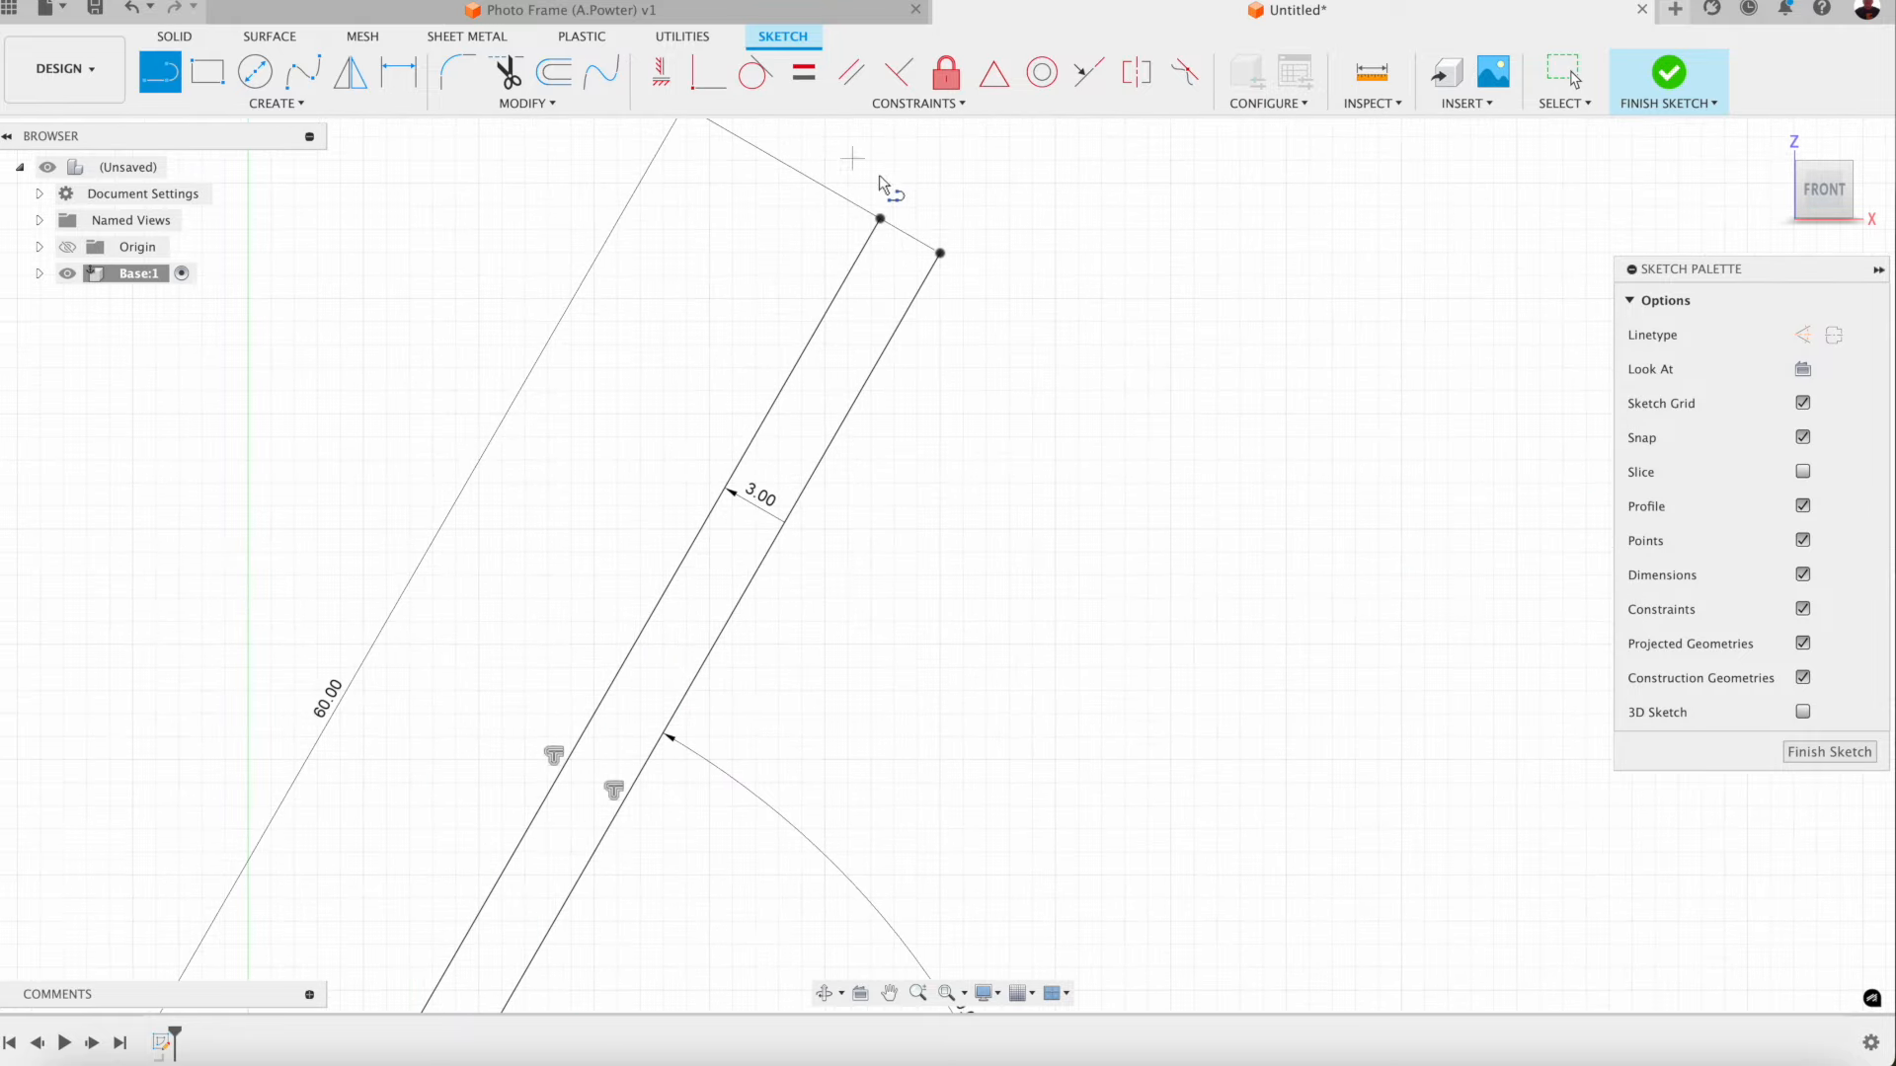
click(880, 217)
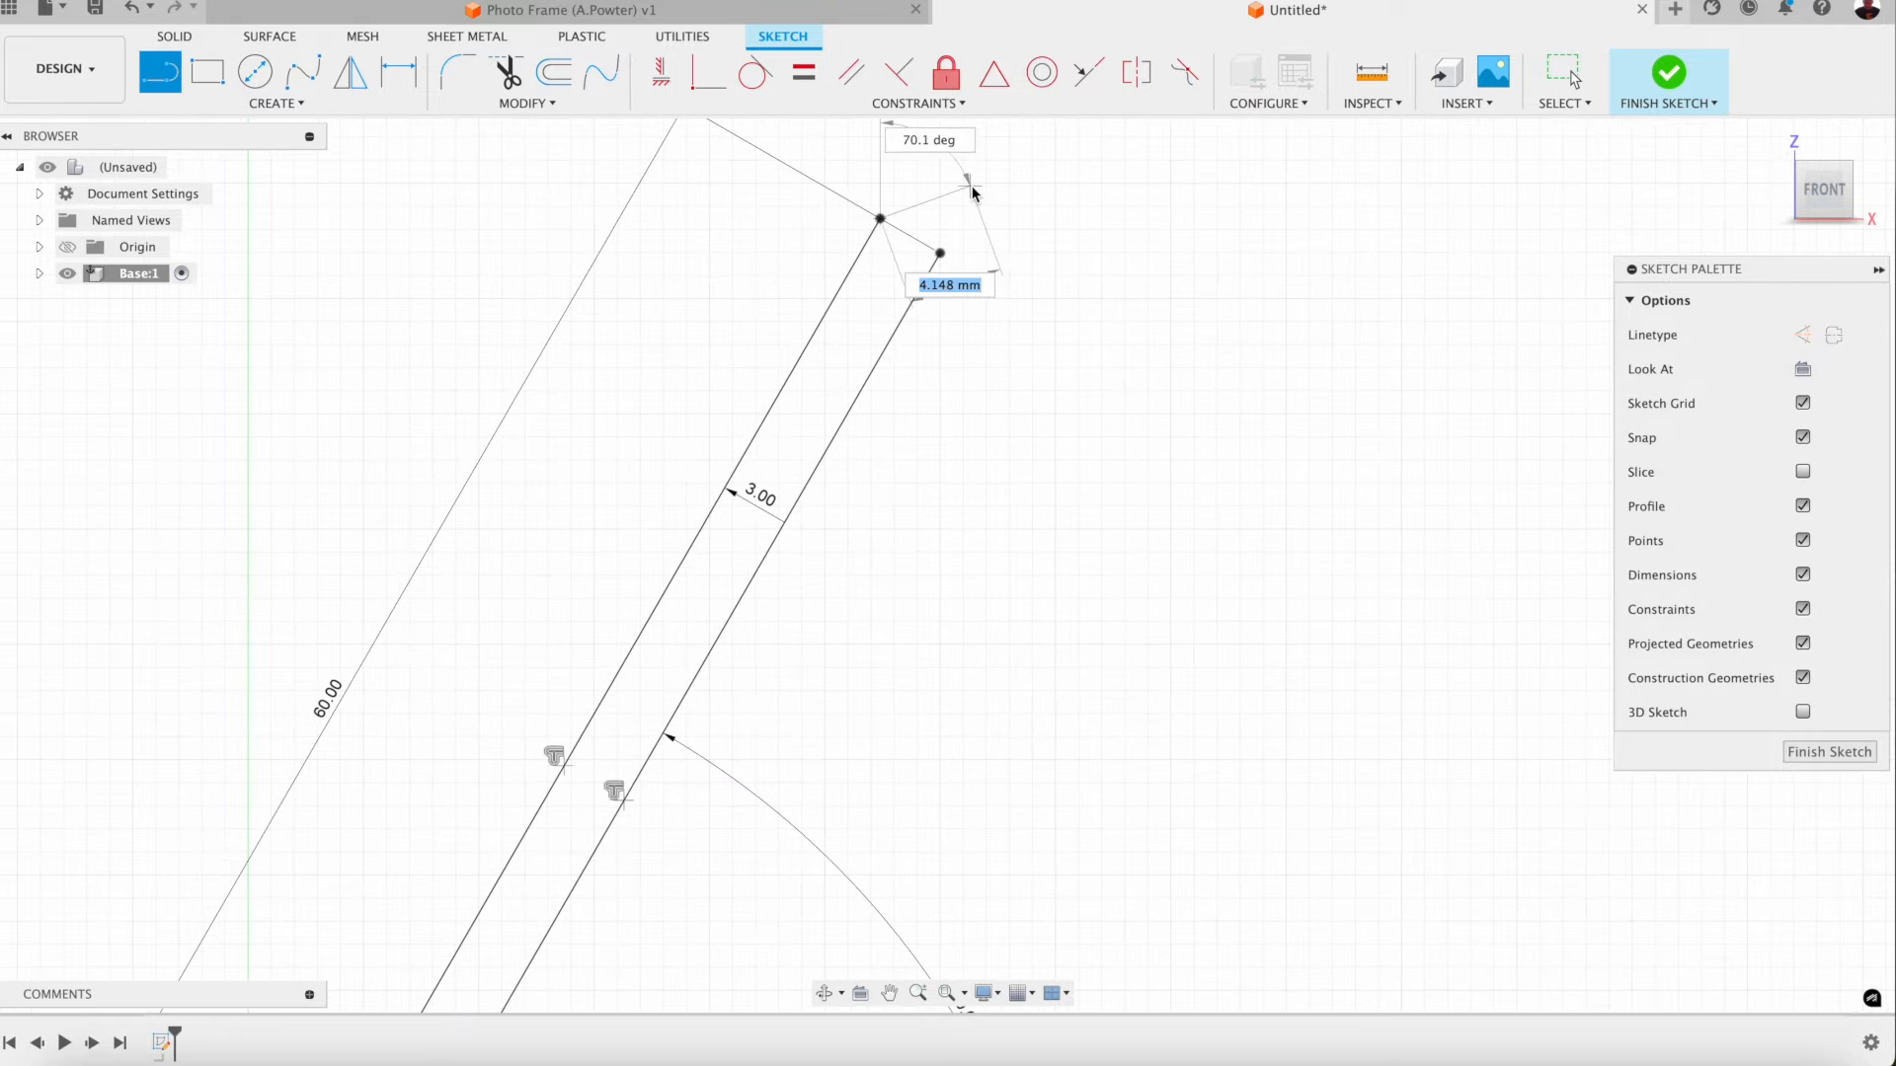
click(940, 253)
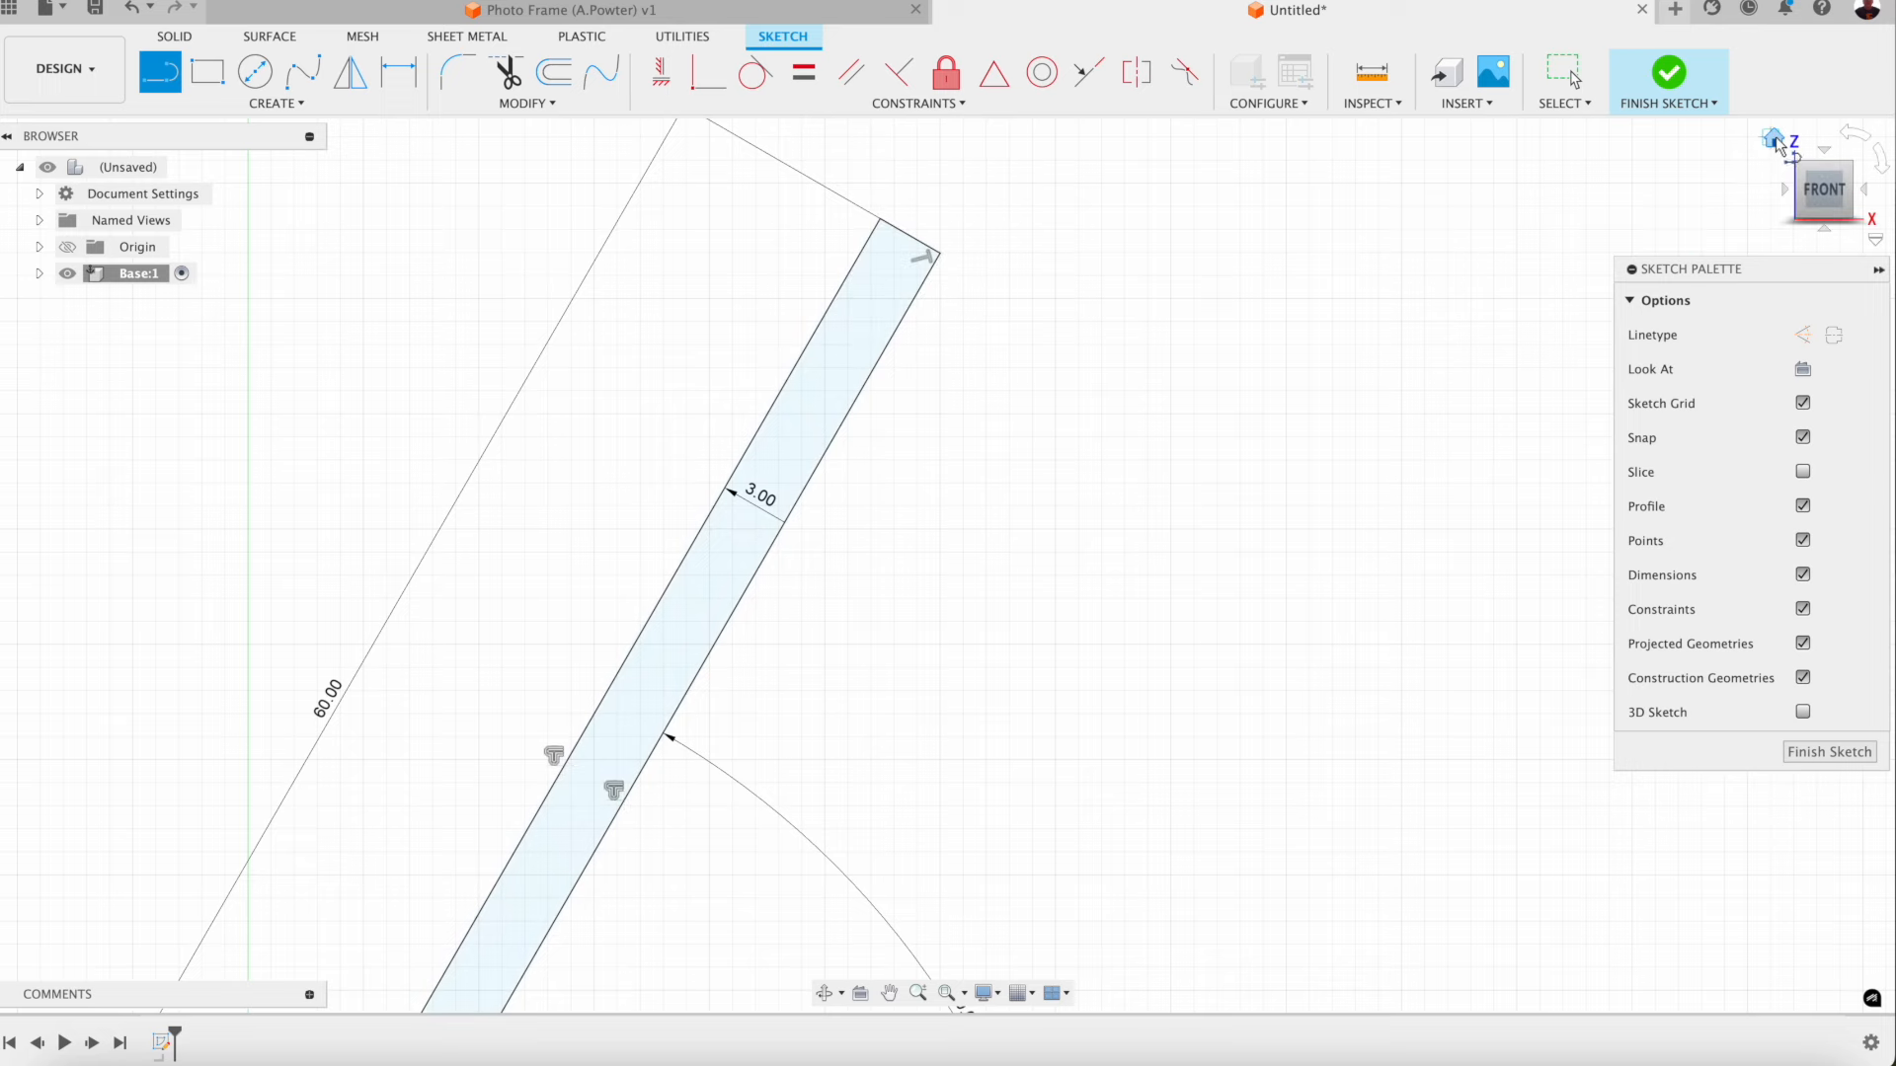
Step: Finish the sketch and extrude the closed bent profile to one side as a new body
click(1774, 140)
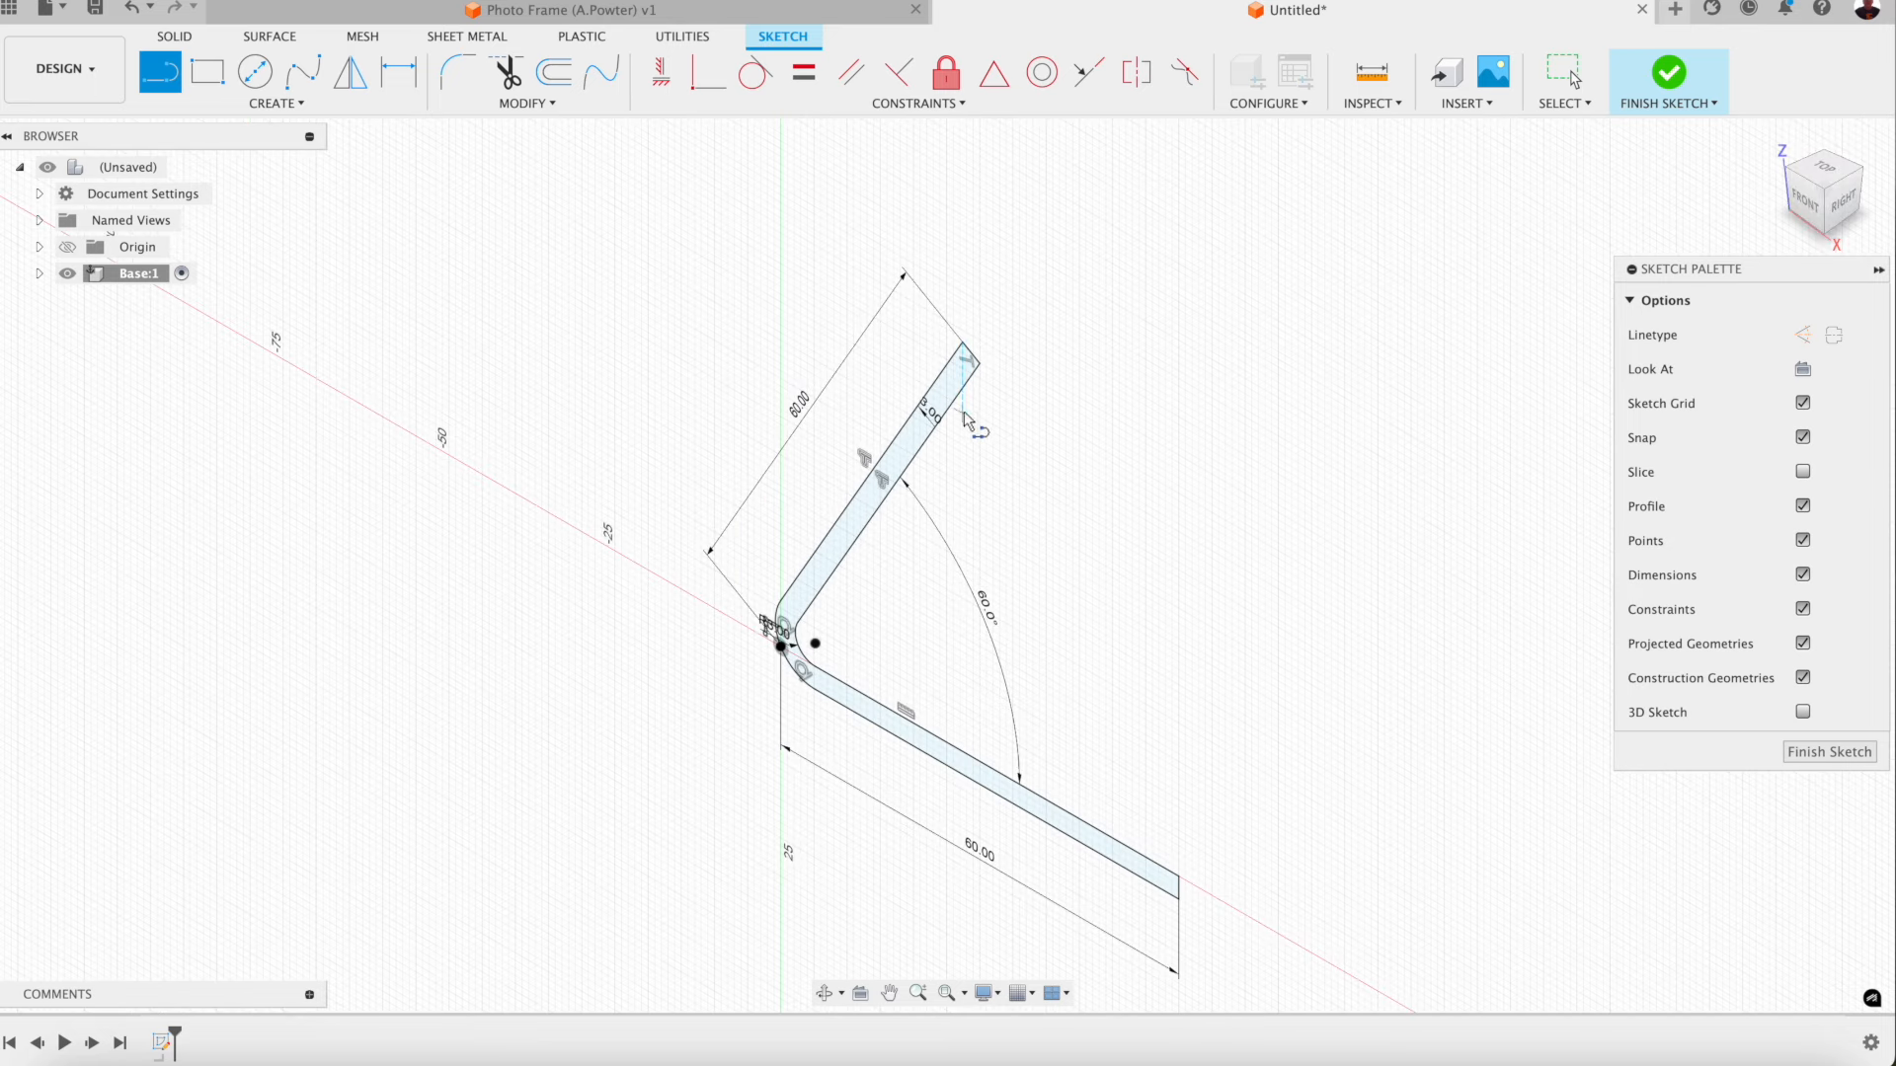
click(1667, 71)
click(213, 75)
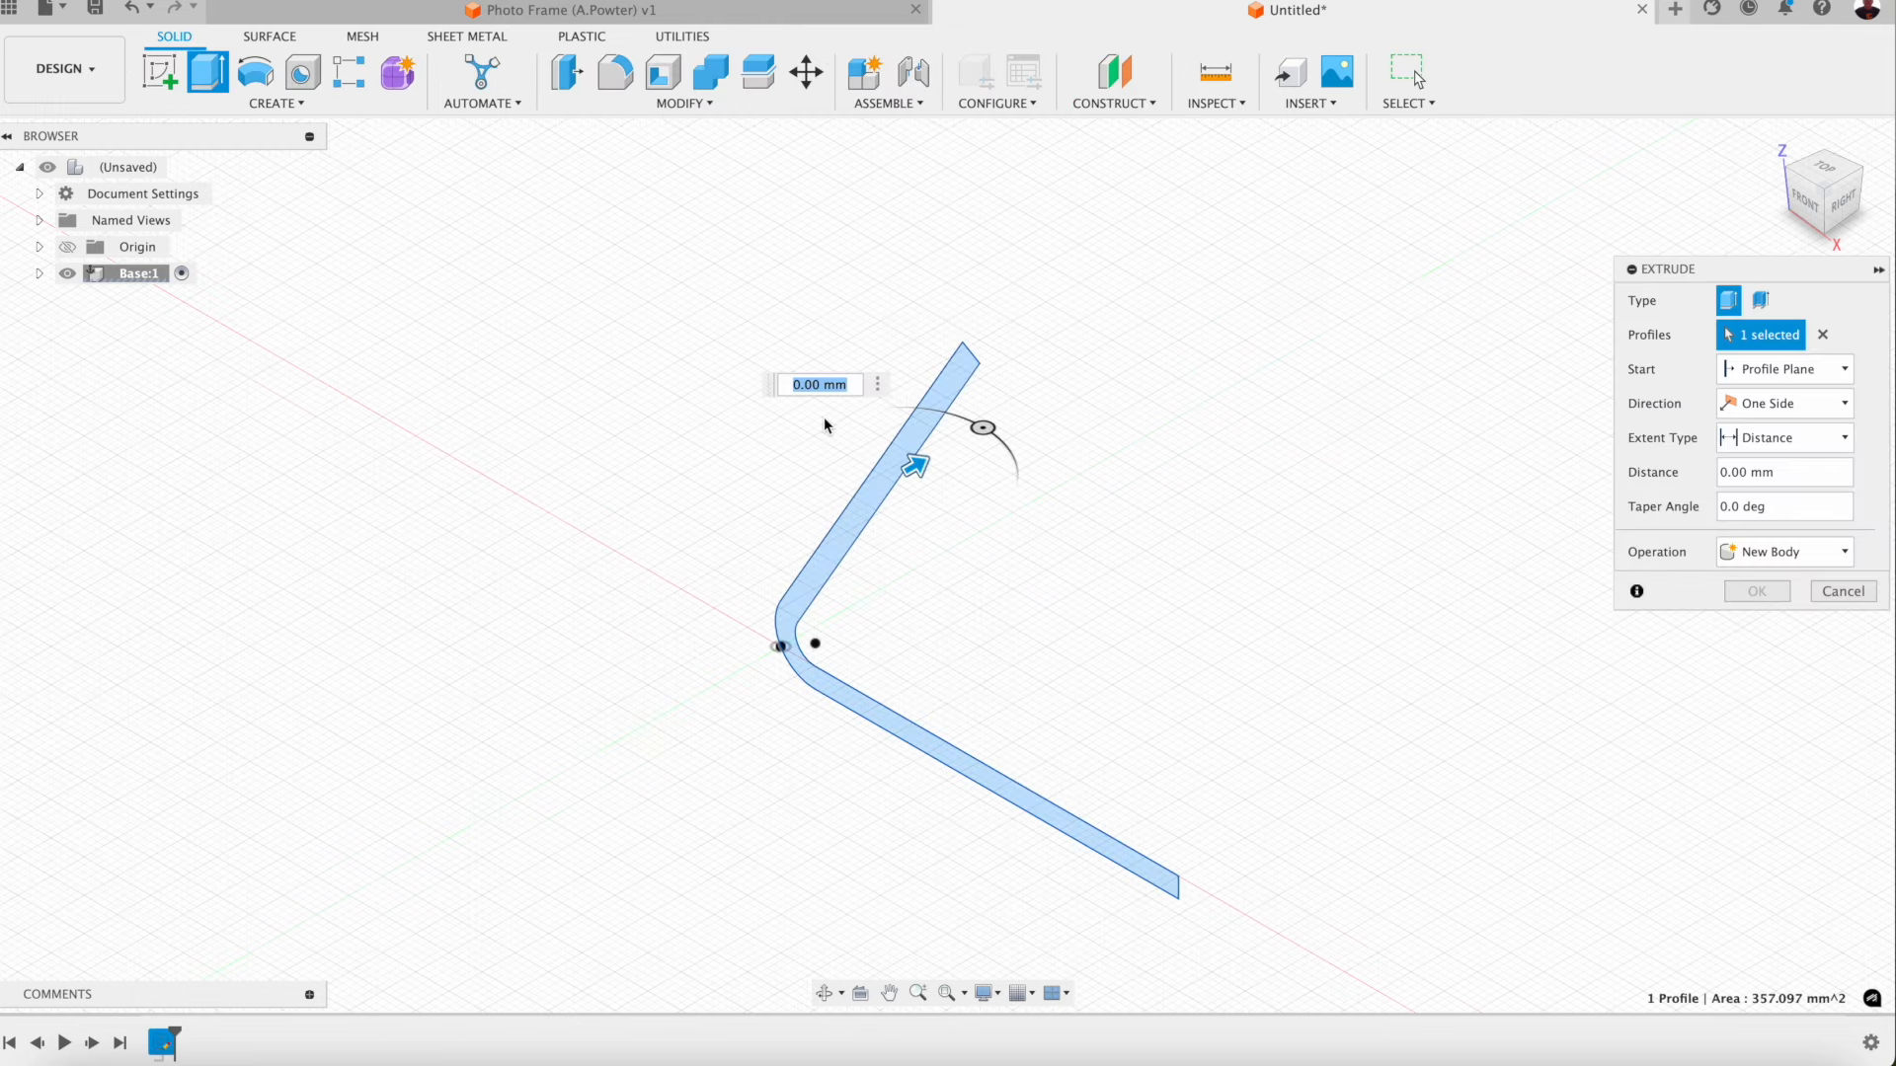
drag(925, 466, 1134, 339)
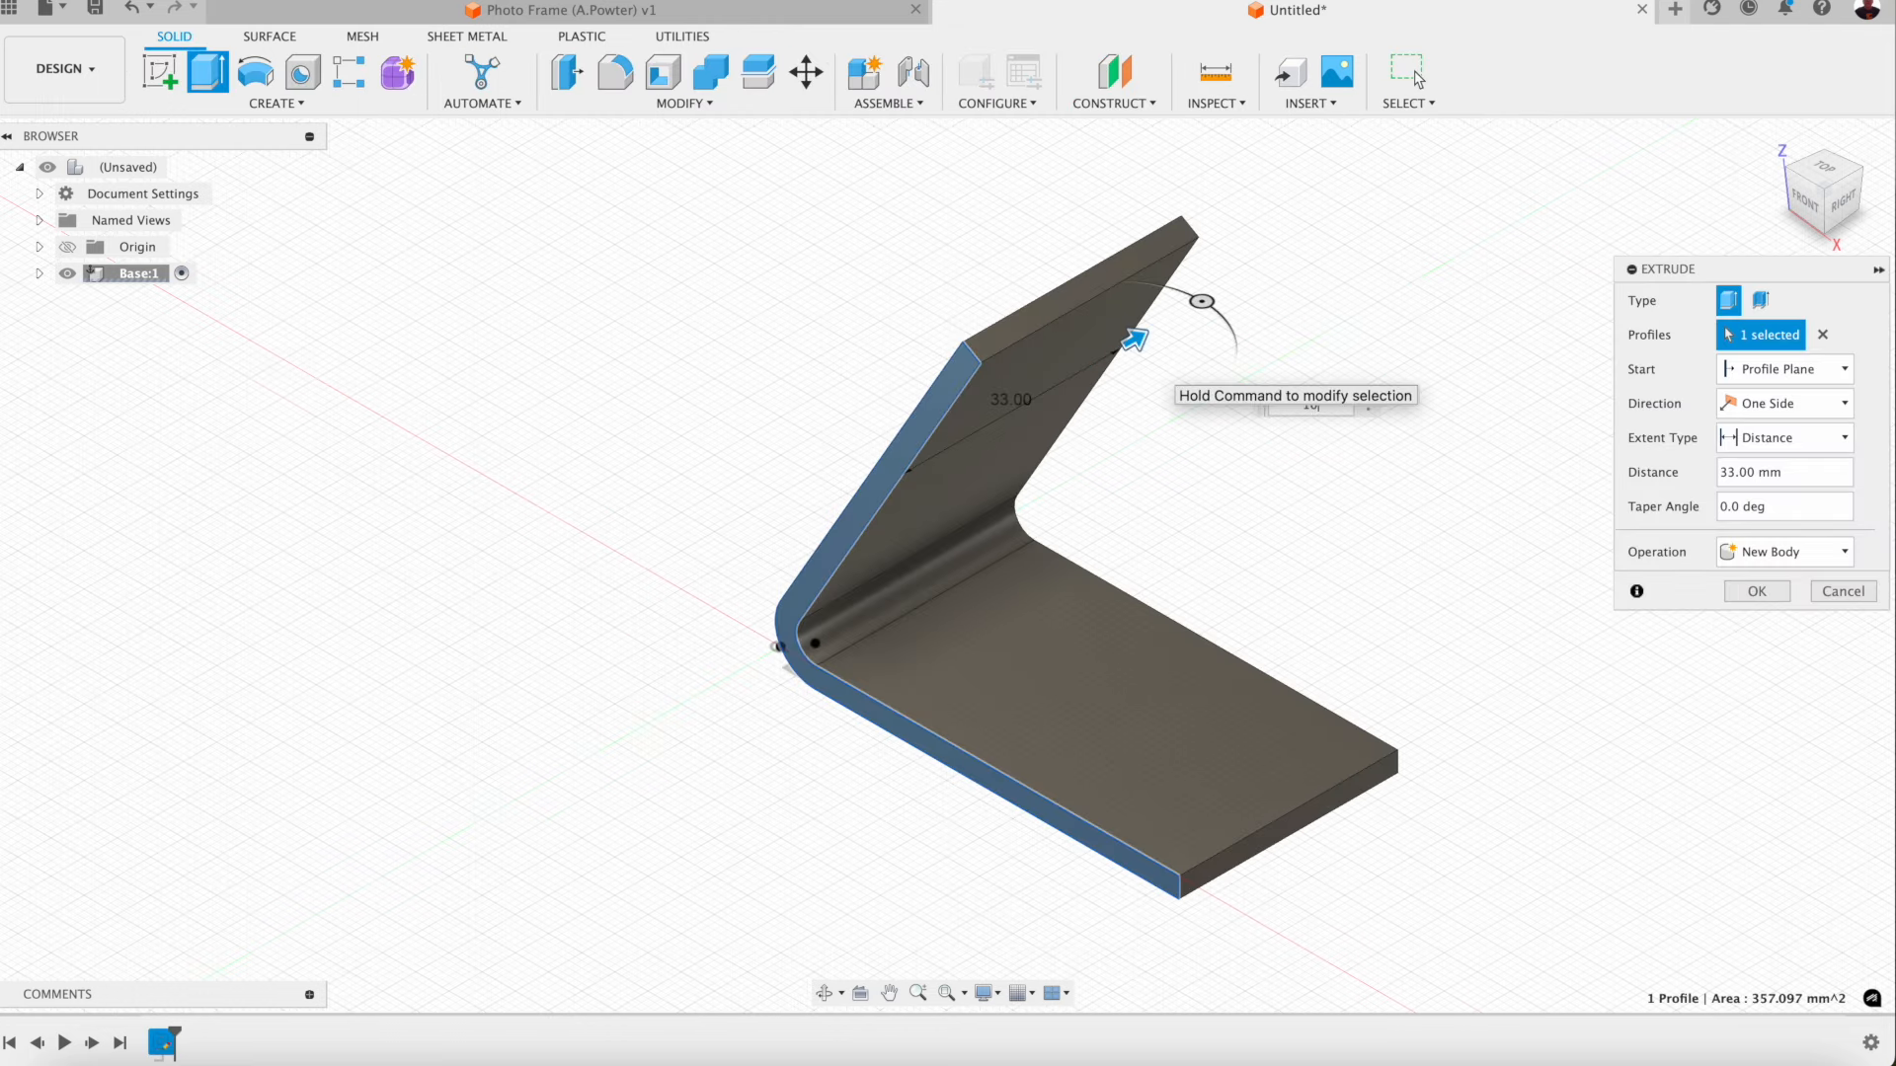
key(Return)
key(Return)
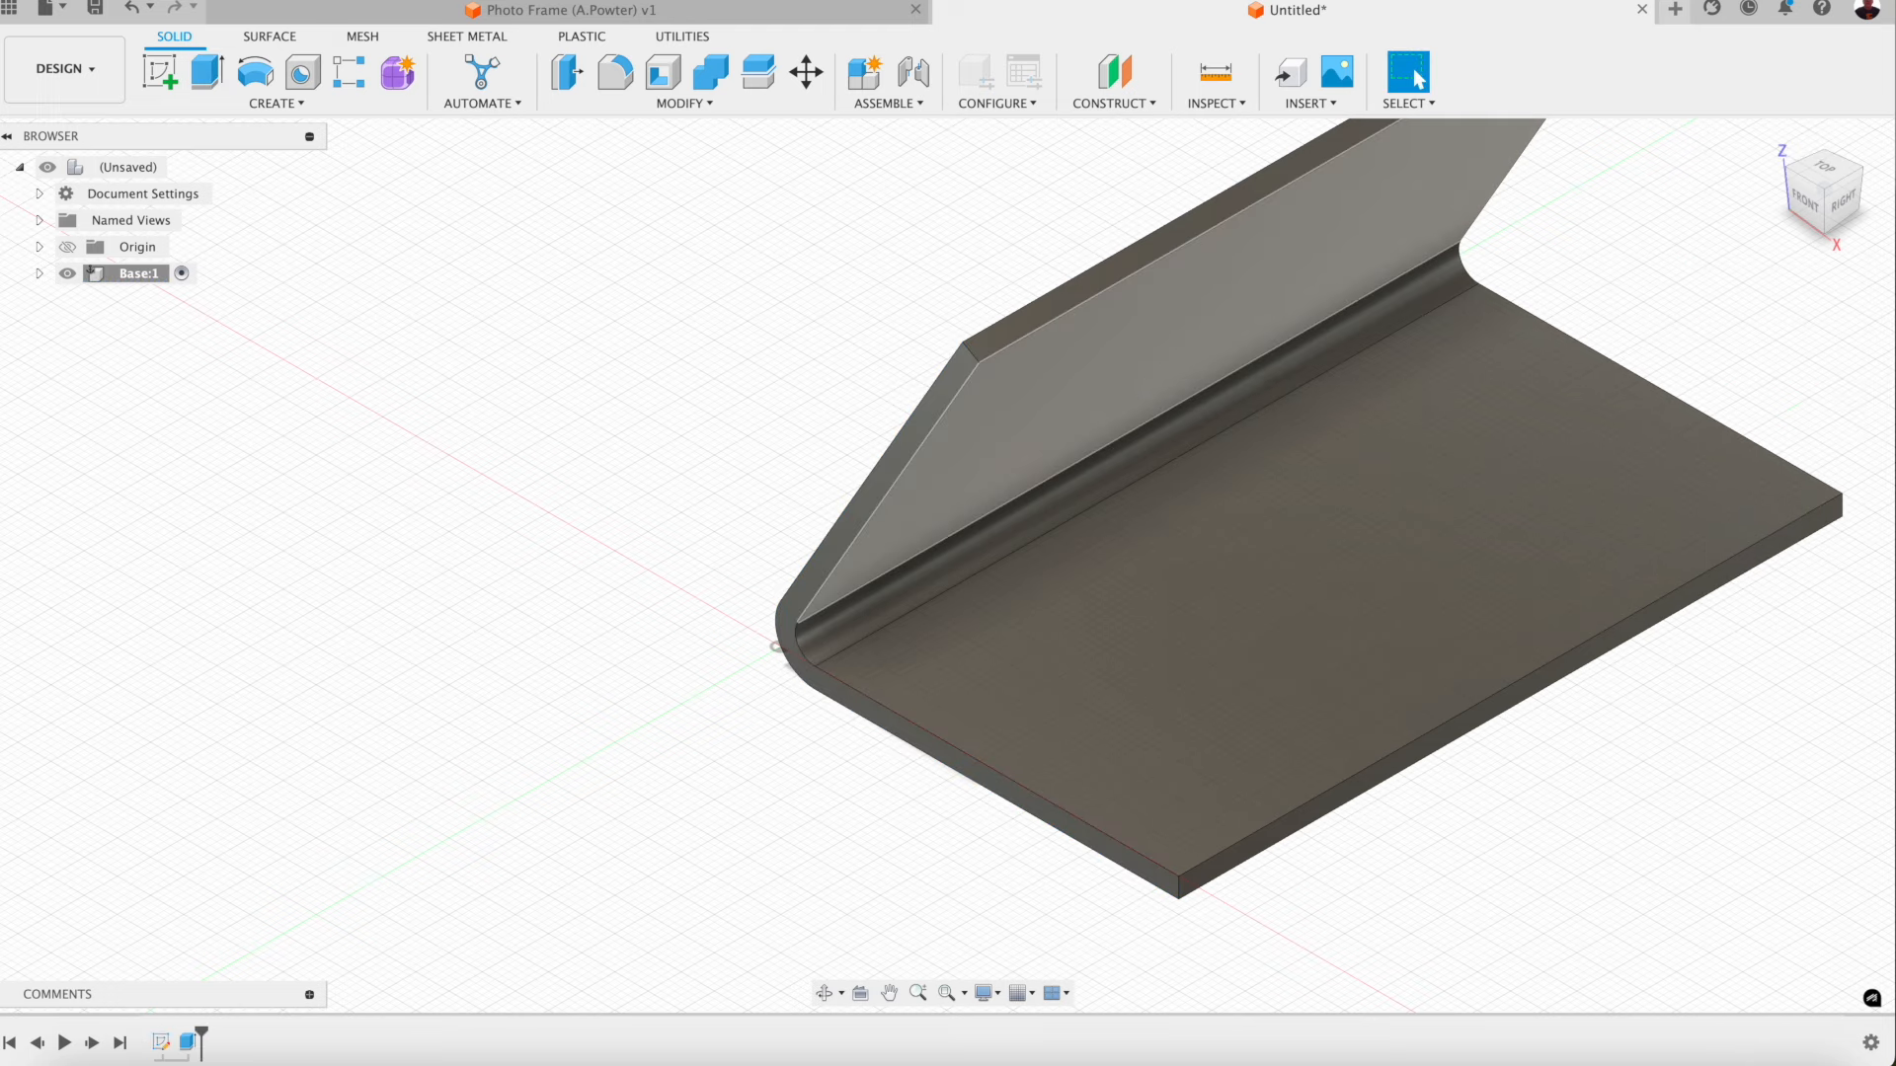
Step: Apply the Plastic - Glossy (Yellow) appearance from the Fusion library to the whole bent body
scroll(988, 355, down, 3)
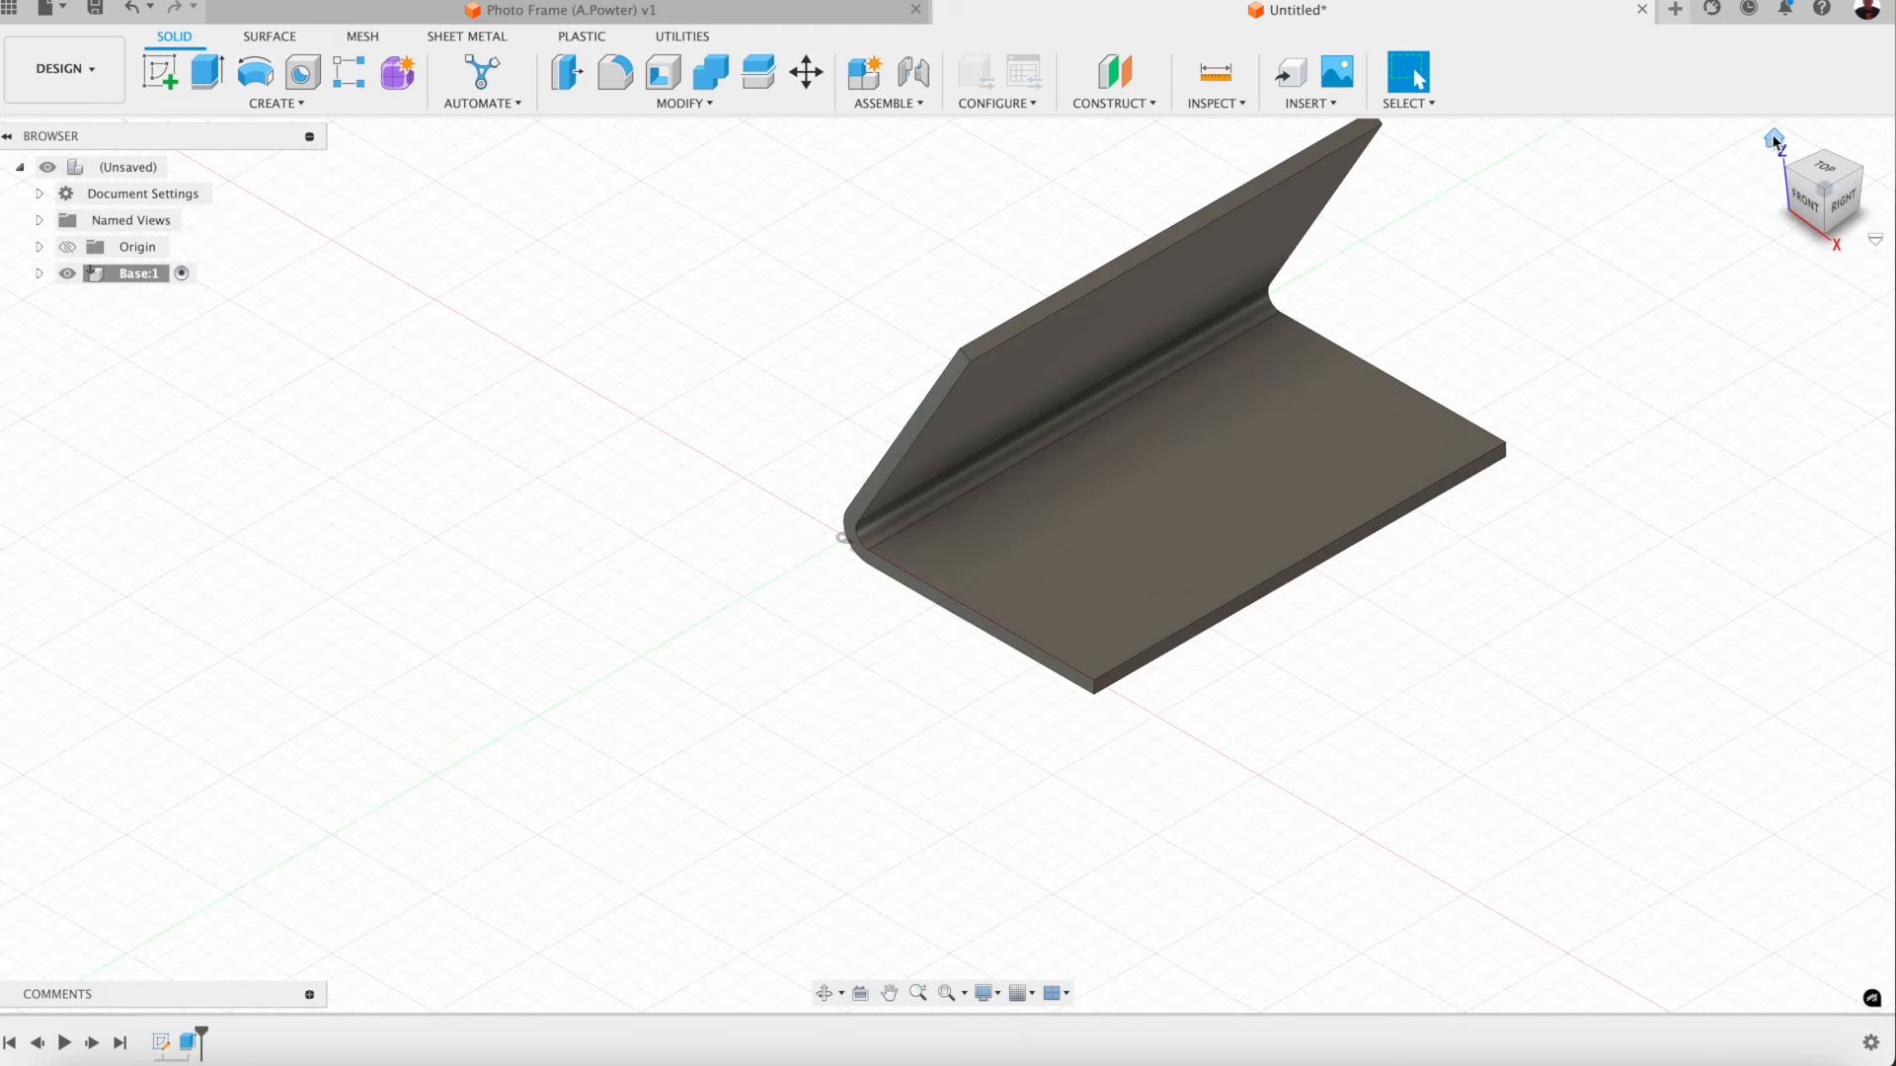
scroll(1600, 232, up, 2)
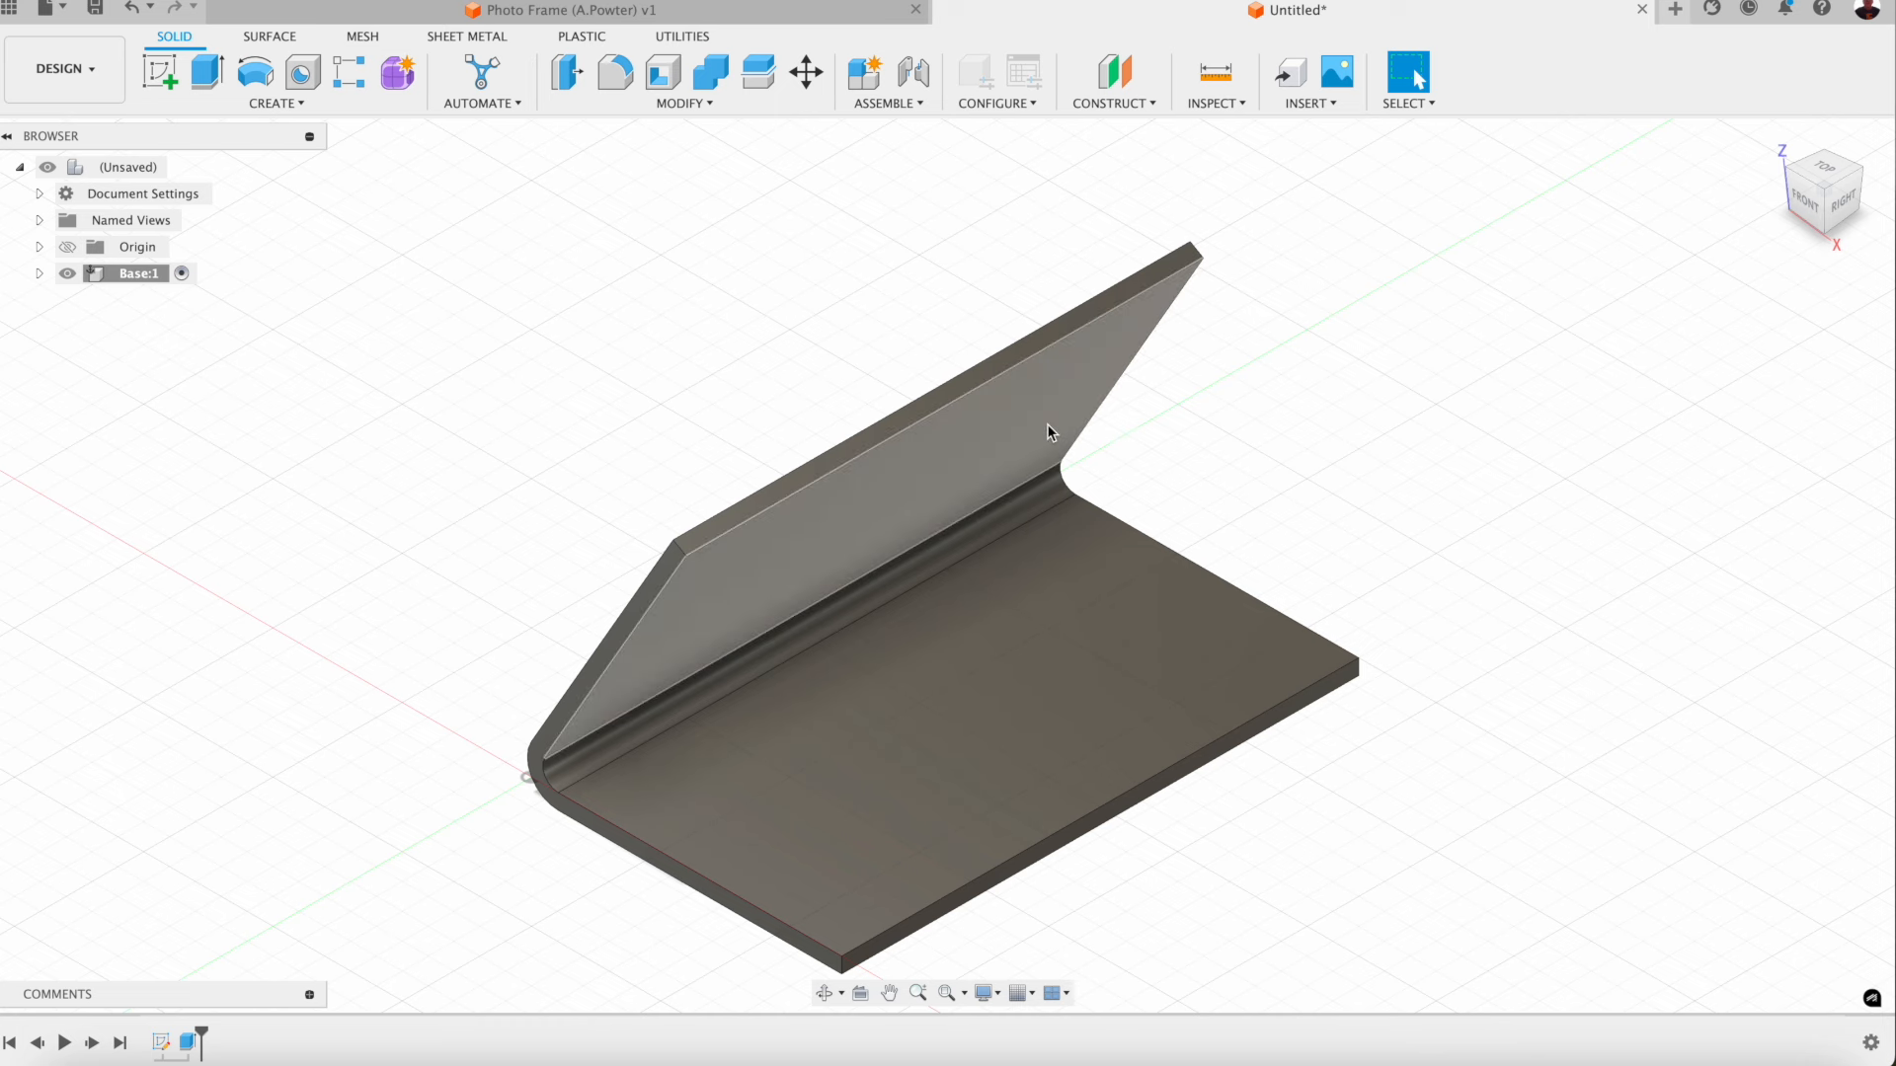
key(a)
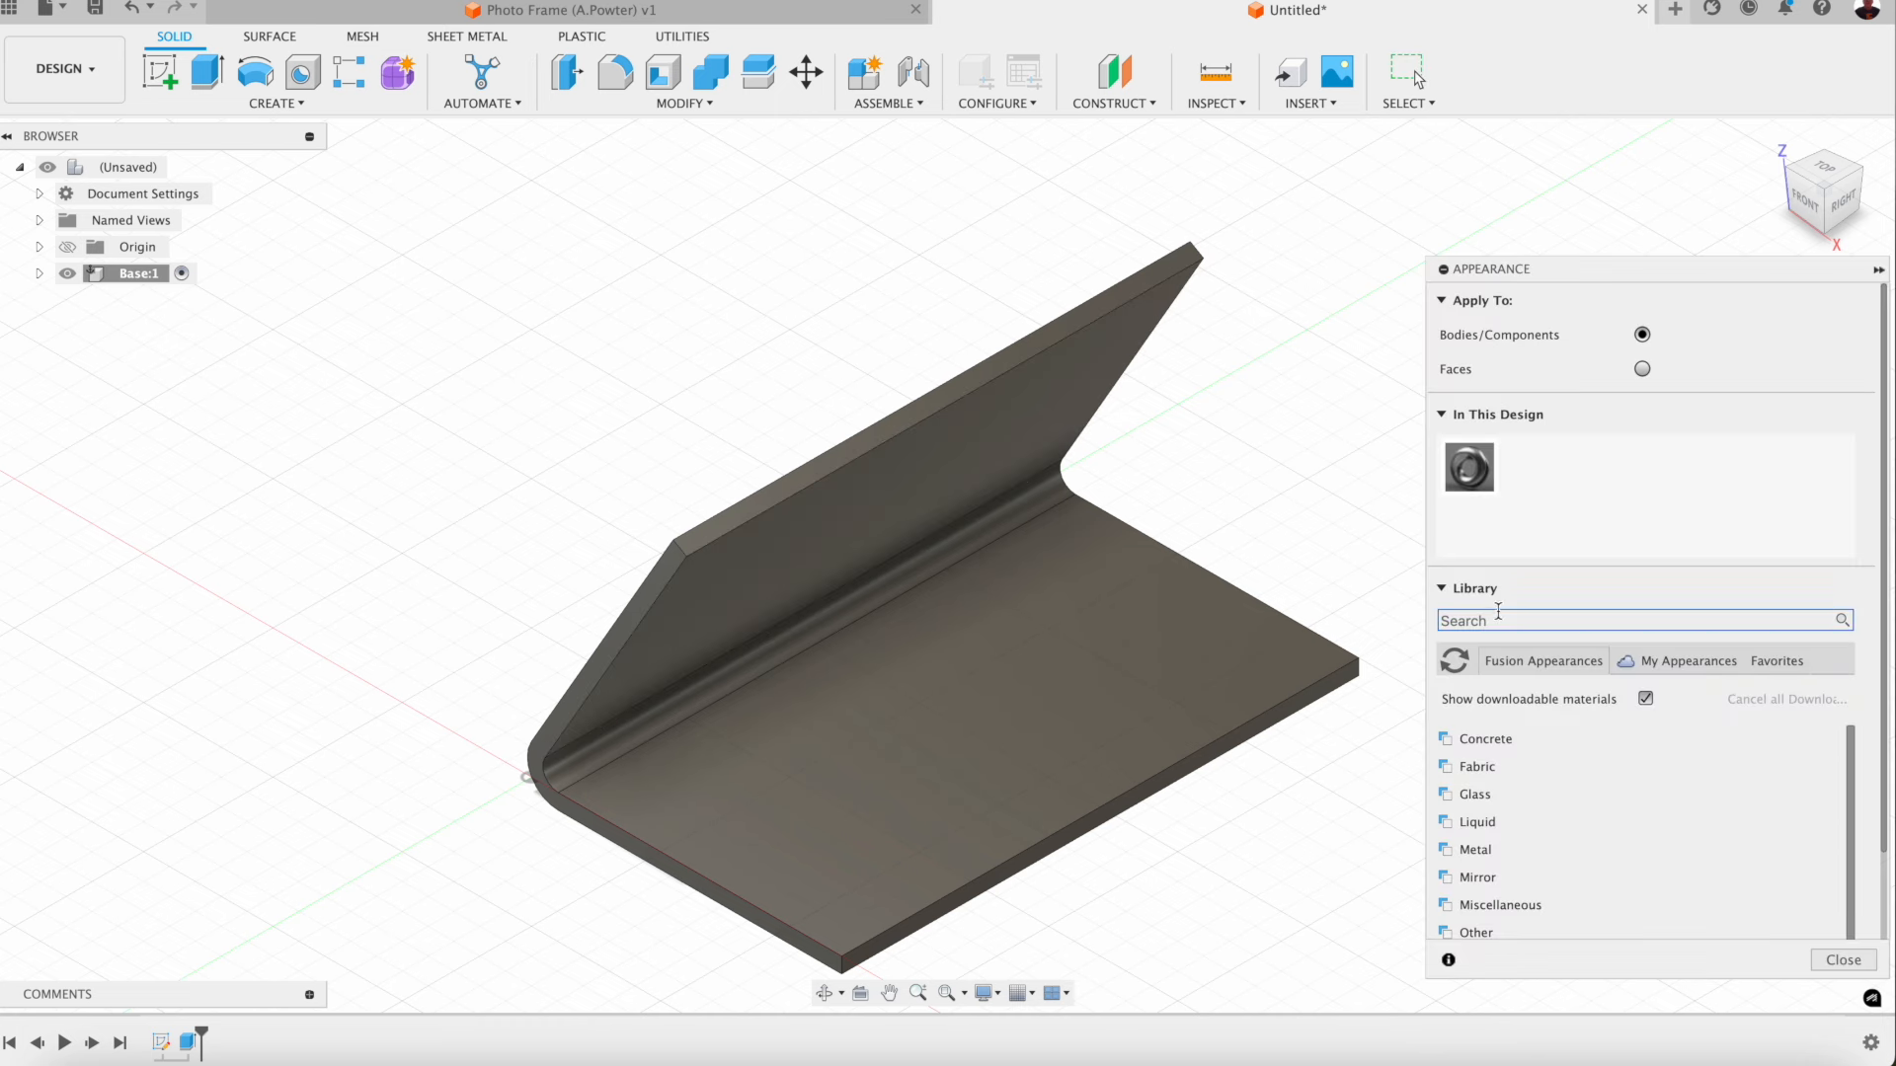
text(Yellow P)
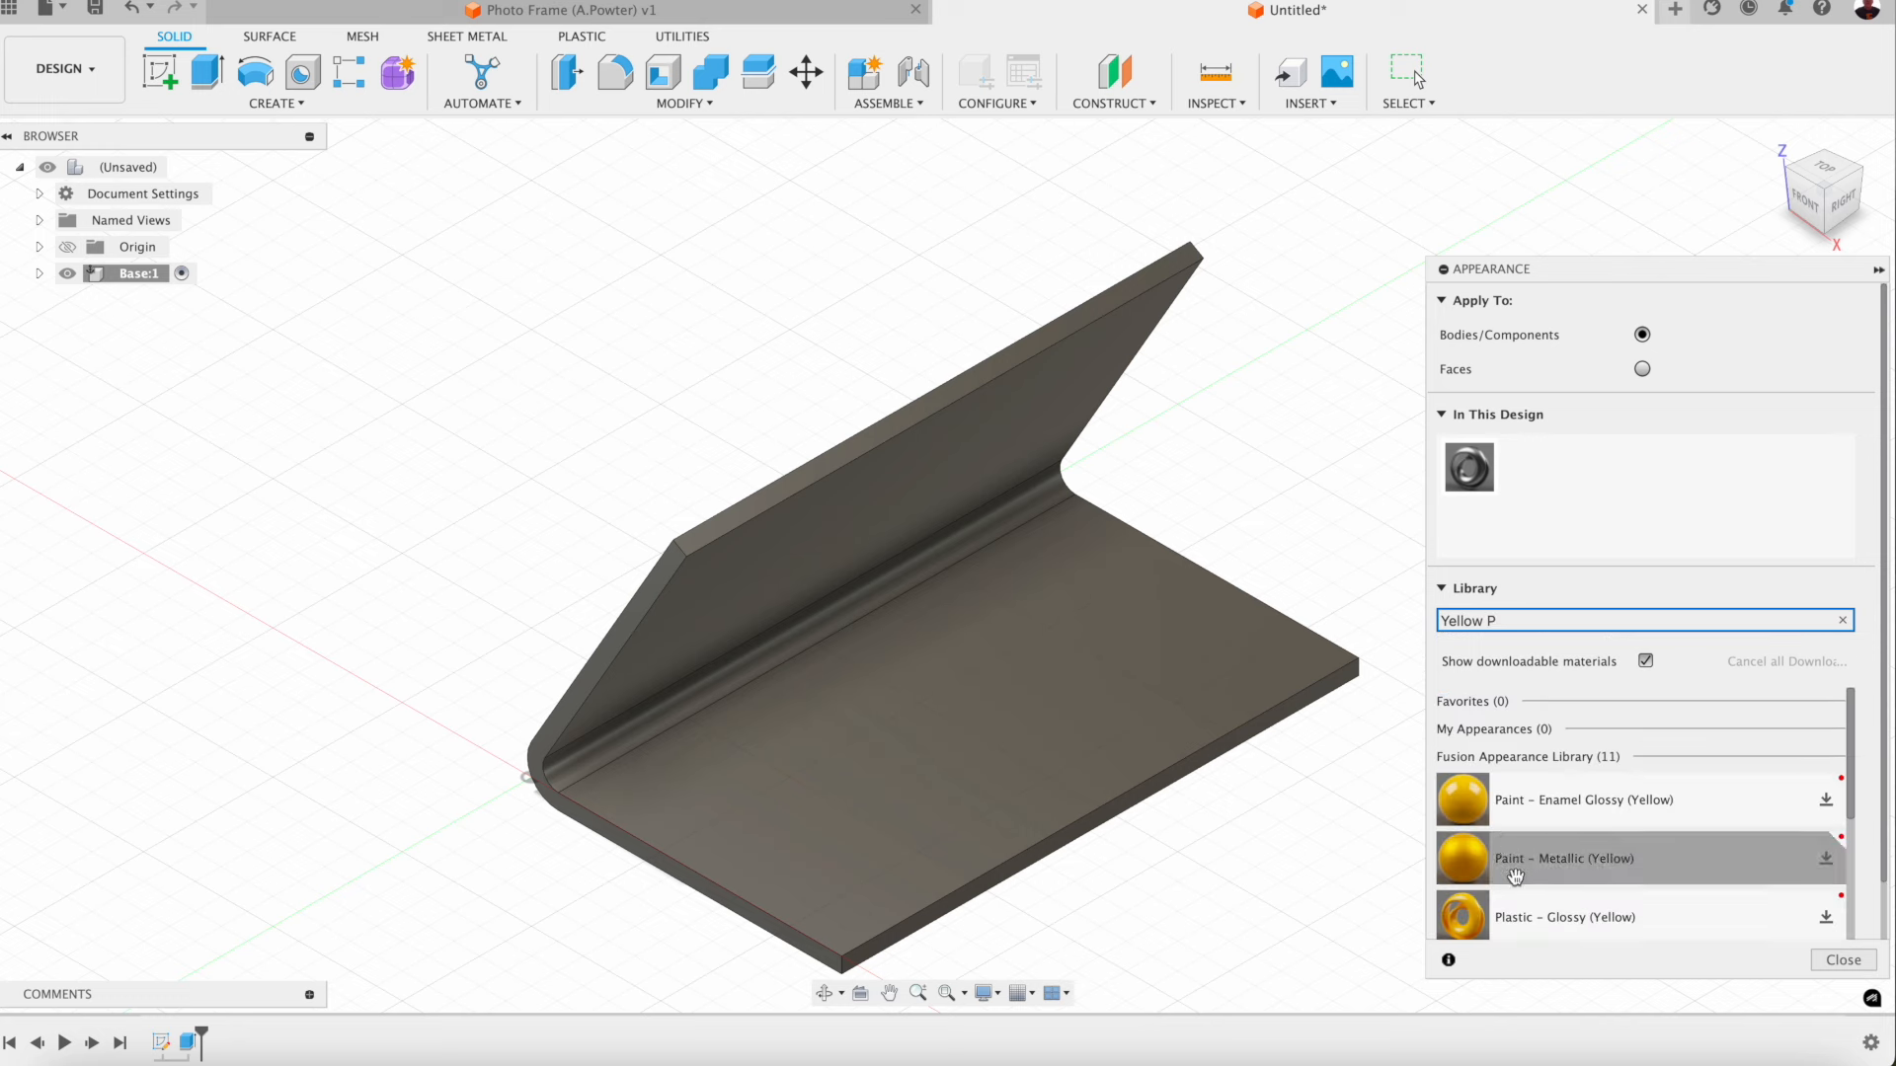
drag(1540, 921, 1051, 662)
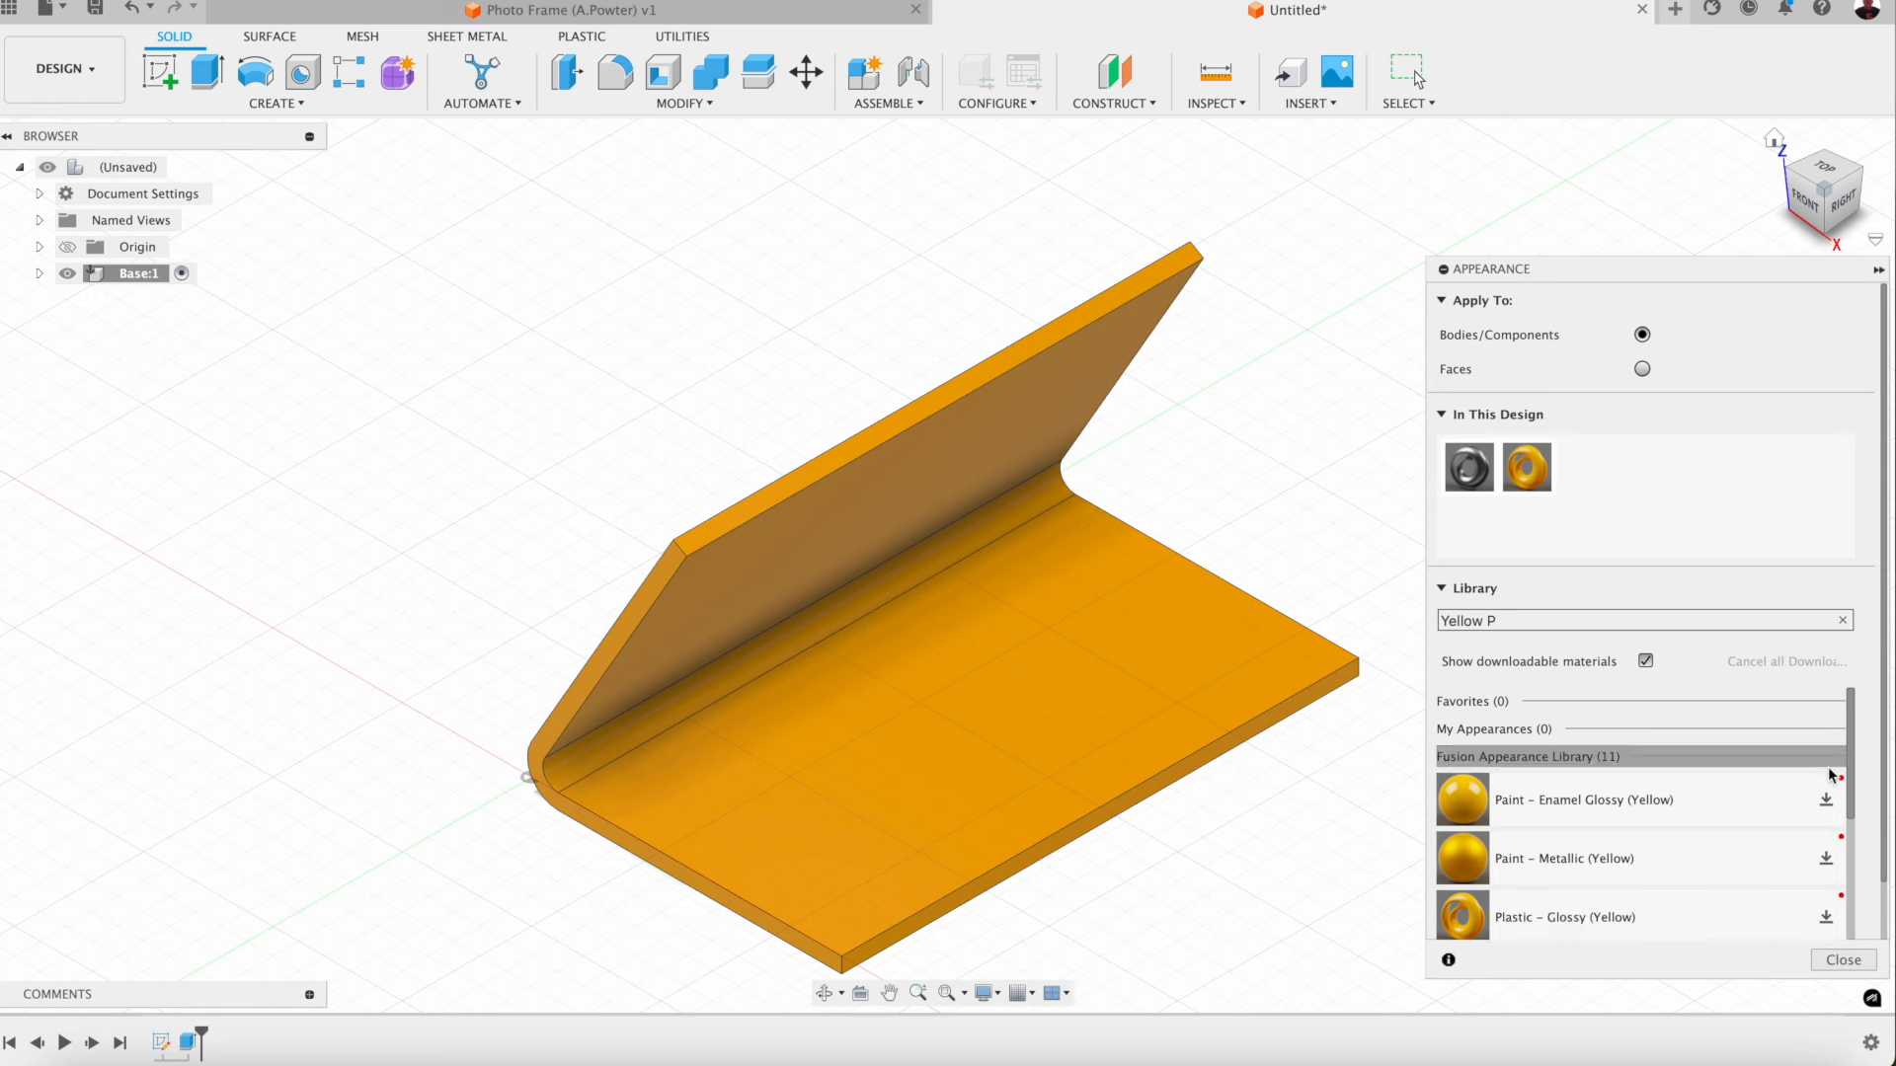
click(1842, 960)
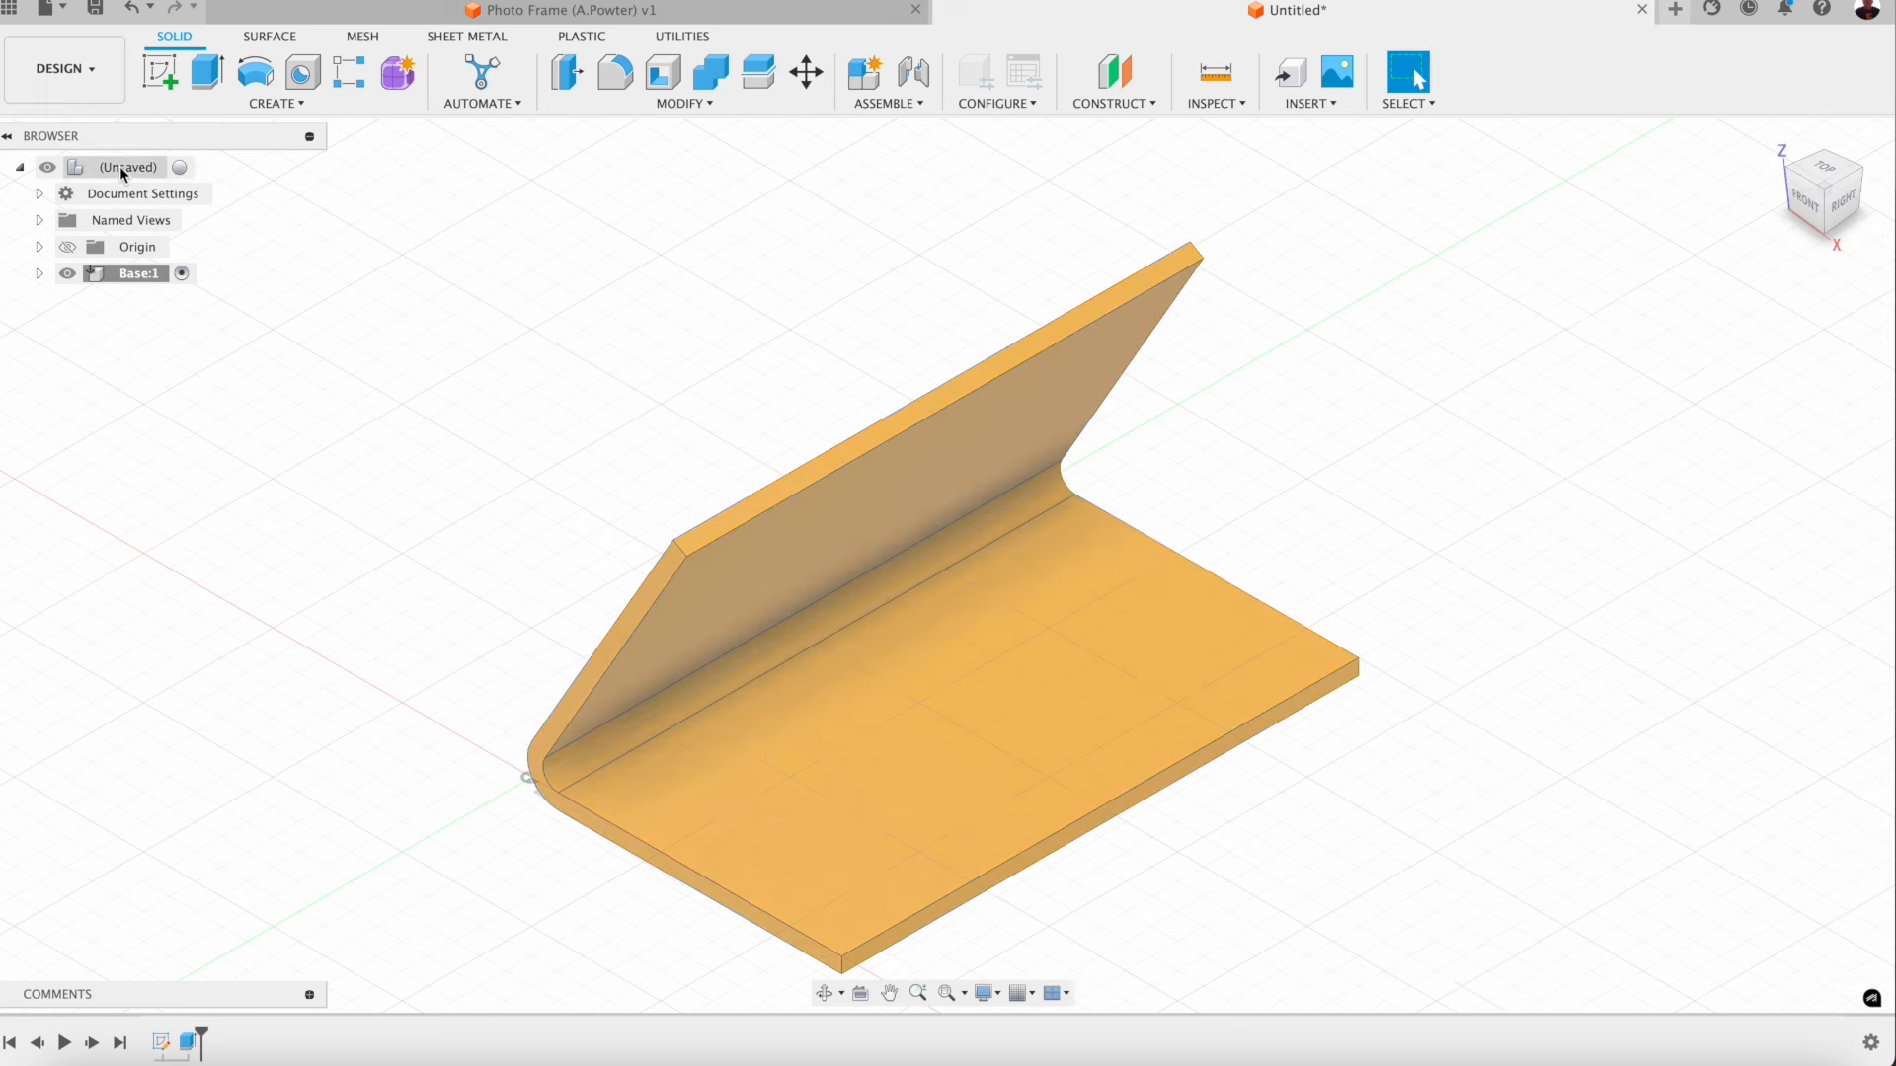
Step: Make the unsaved top-level assembly the active component instead of Base
click(123, 168)
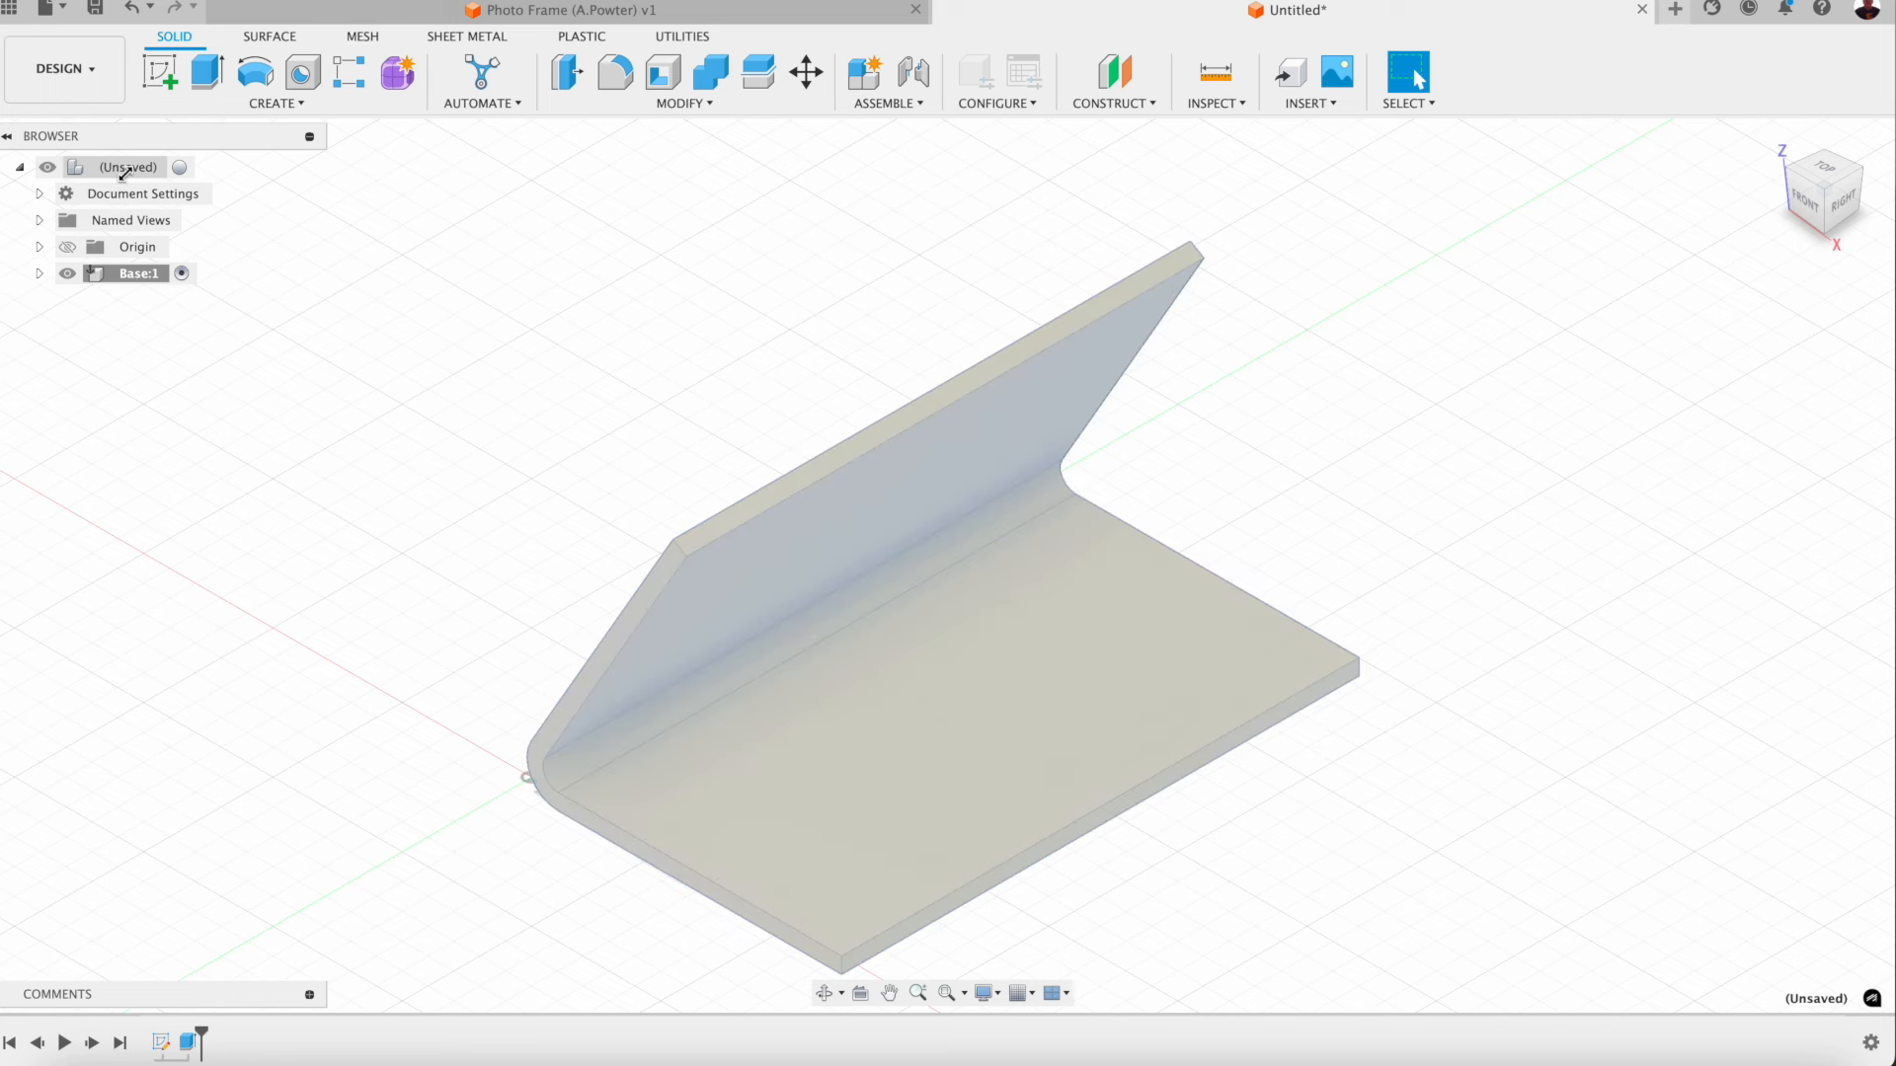
click(181, 167)
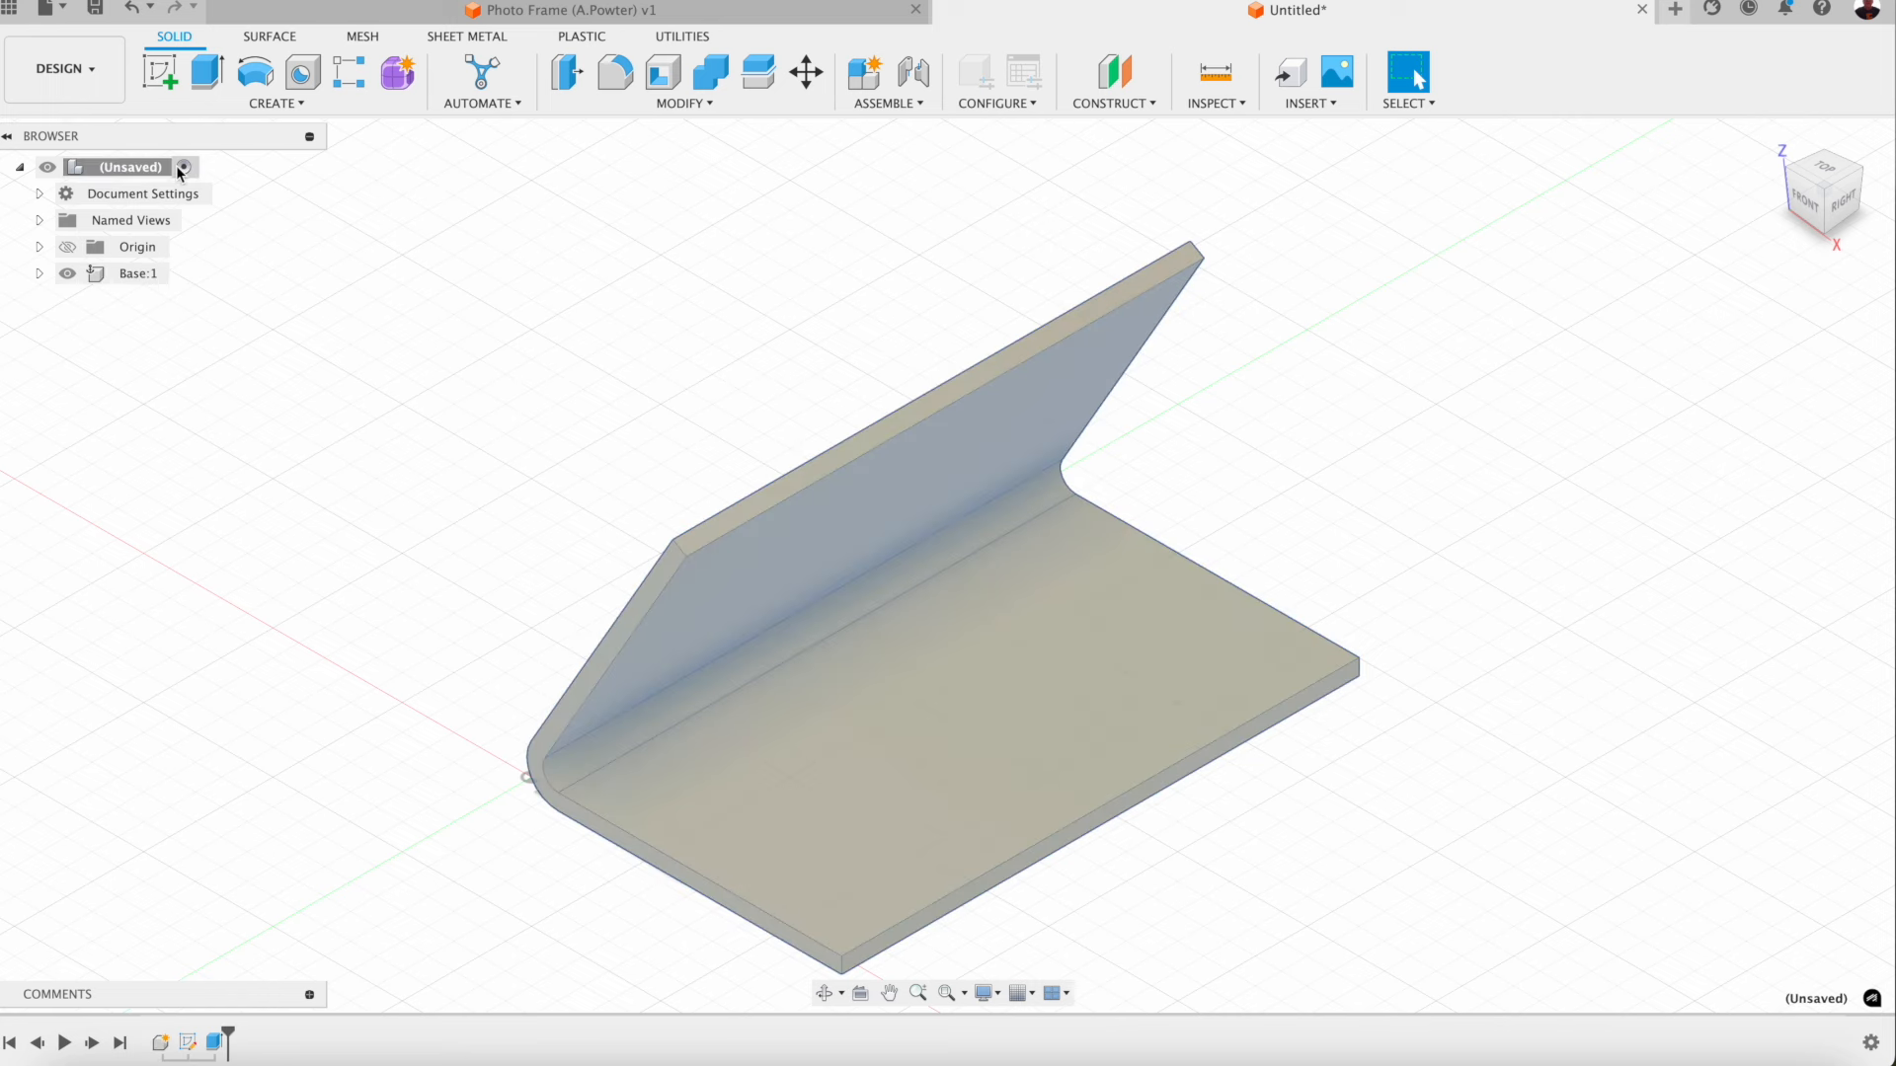
click(325, 246)
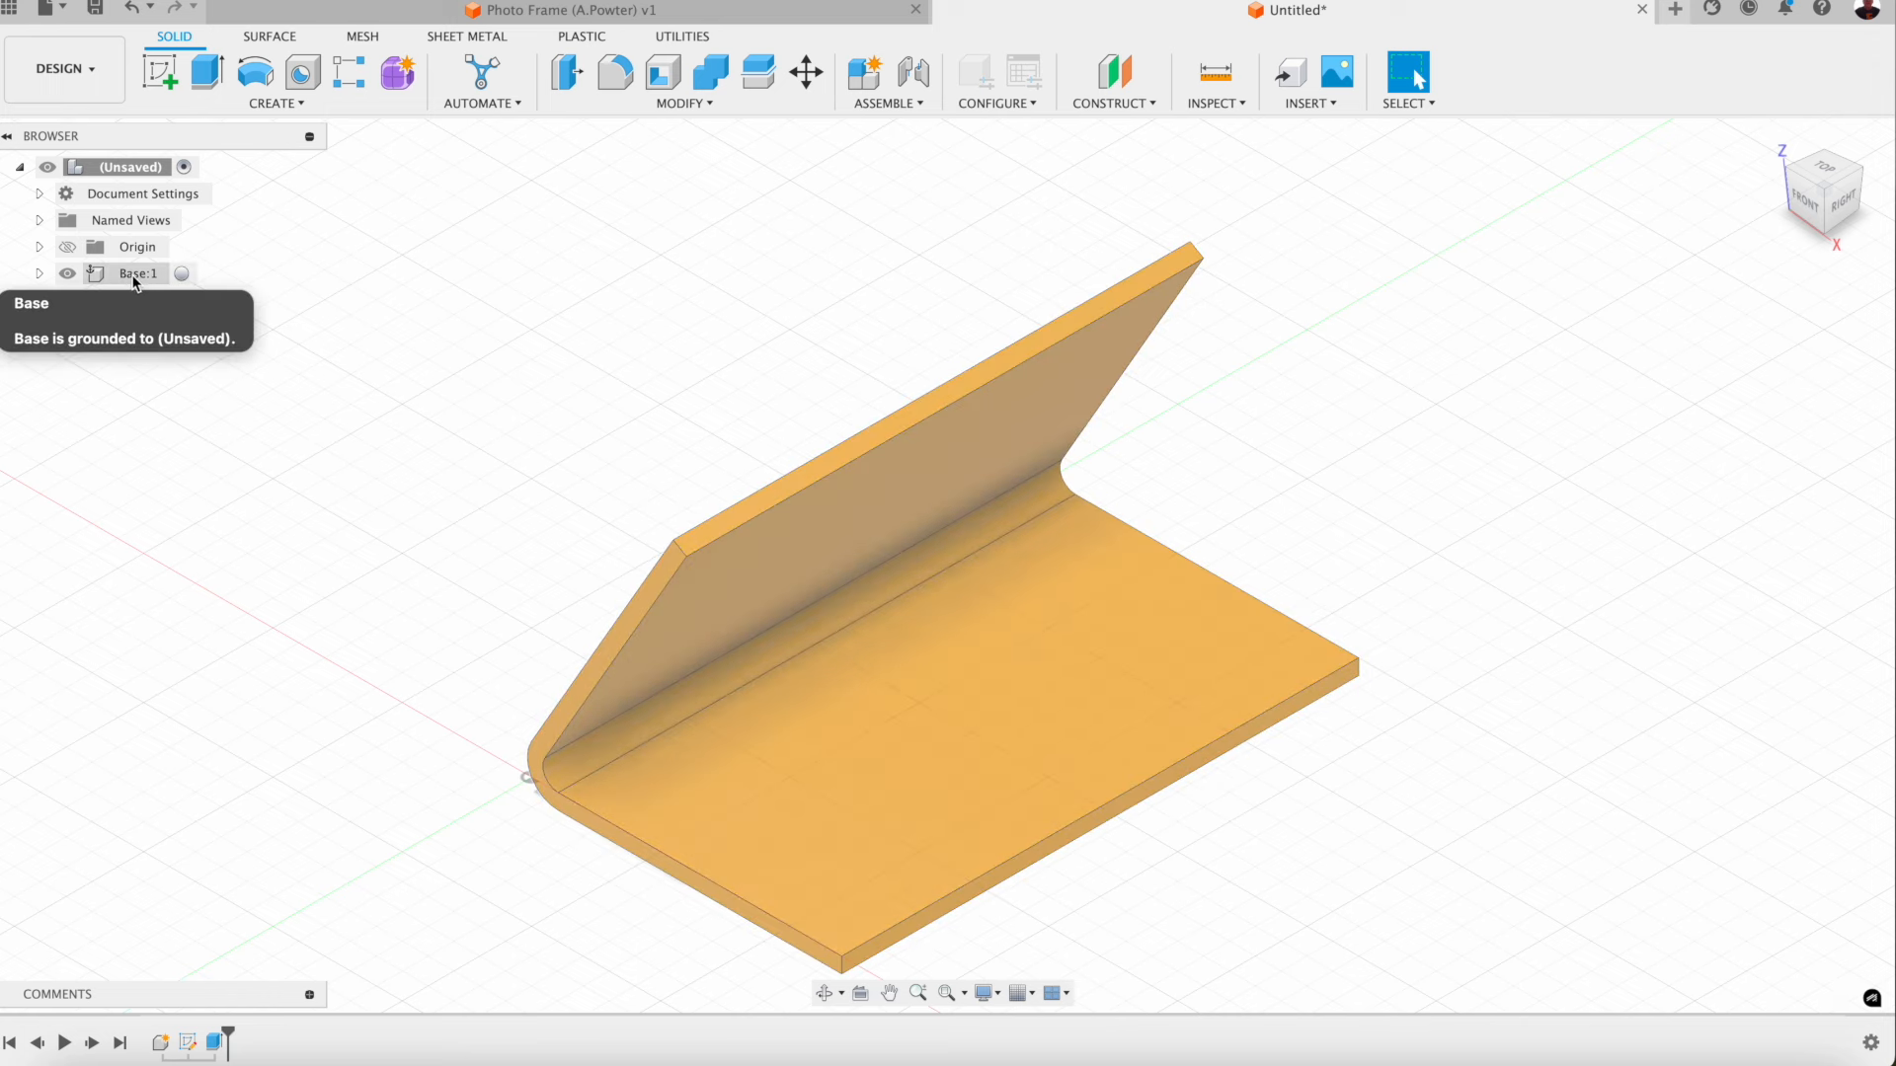
Step: Switch the active component to Base and back to the top-level assembly
click(126, 275)
click(182, 274)
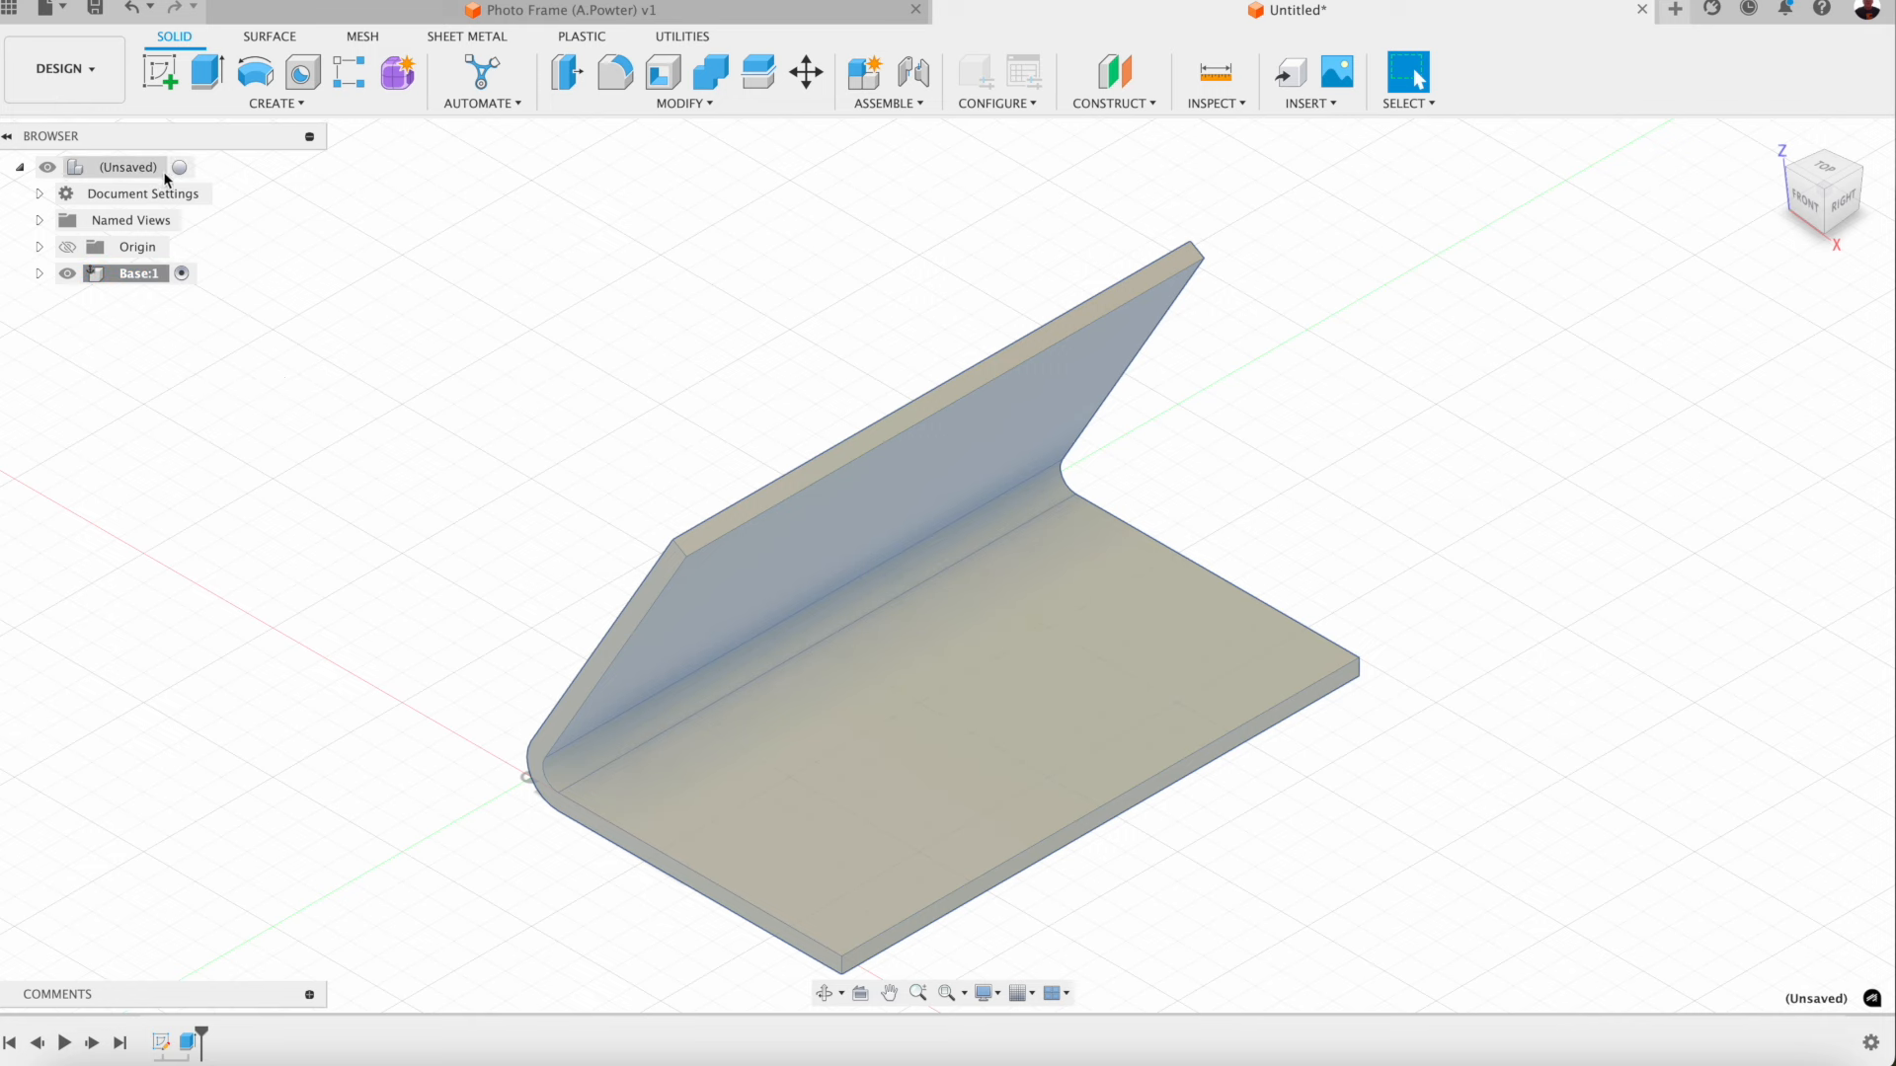
click(182, 166)
click(535, 286)
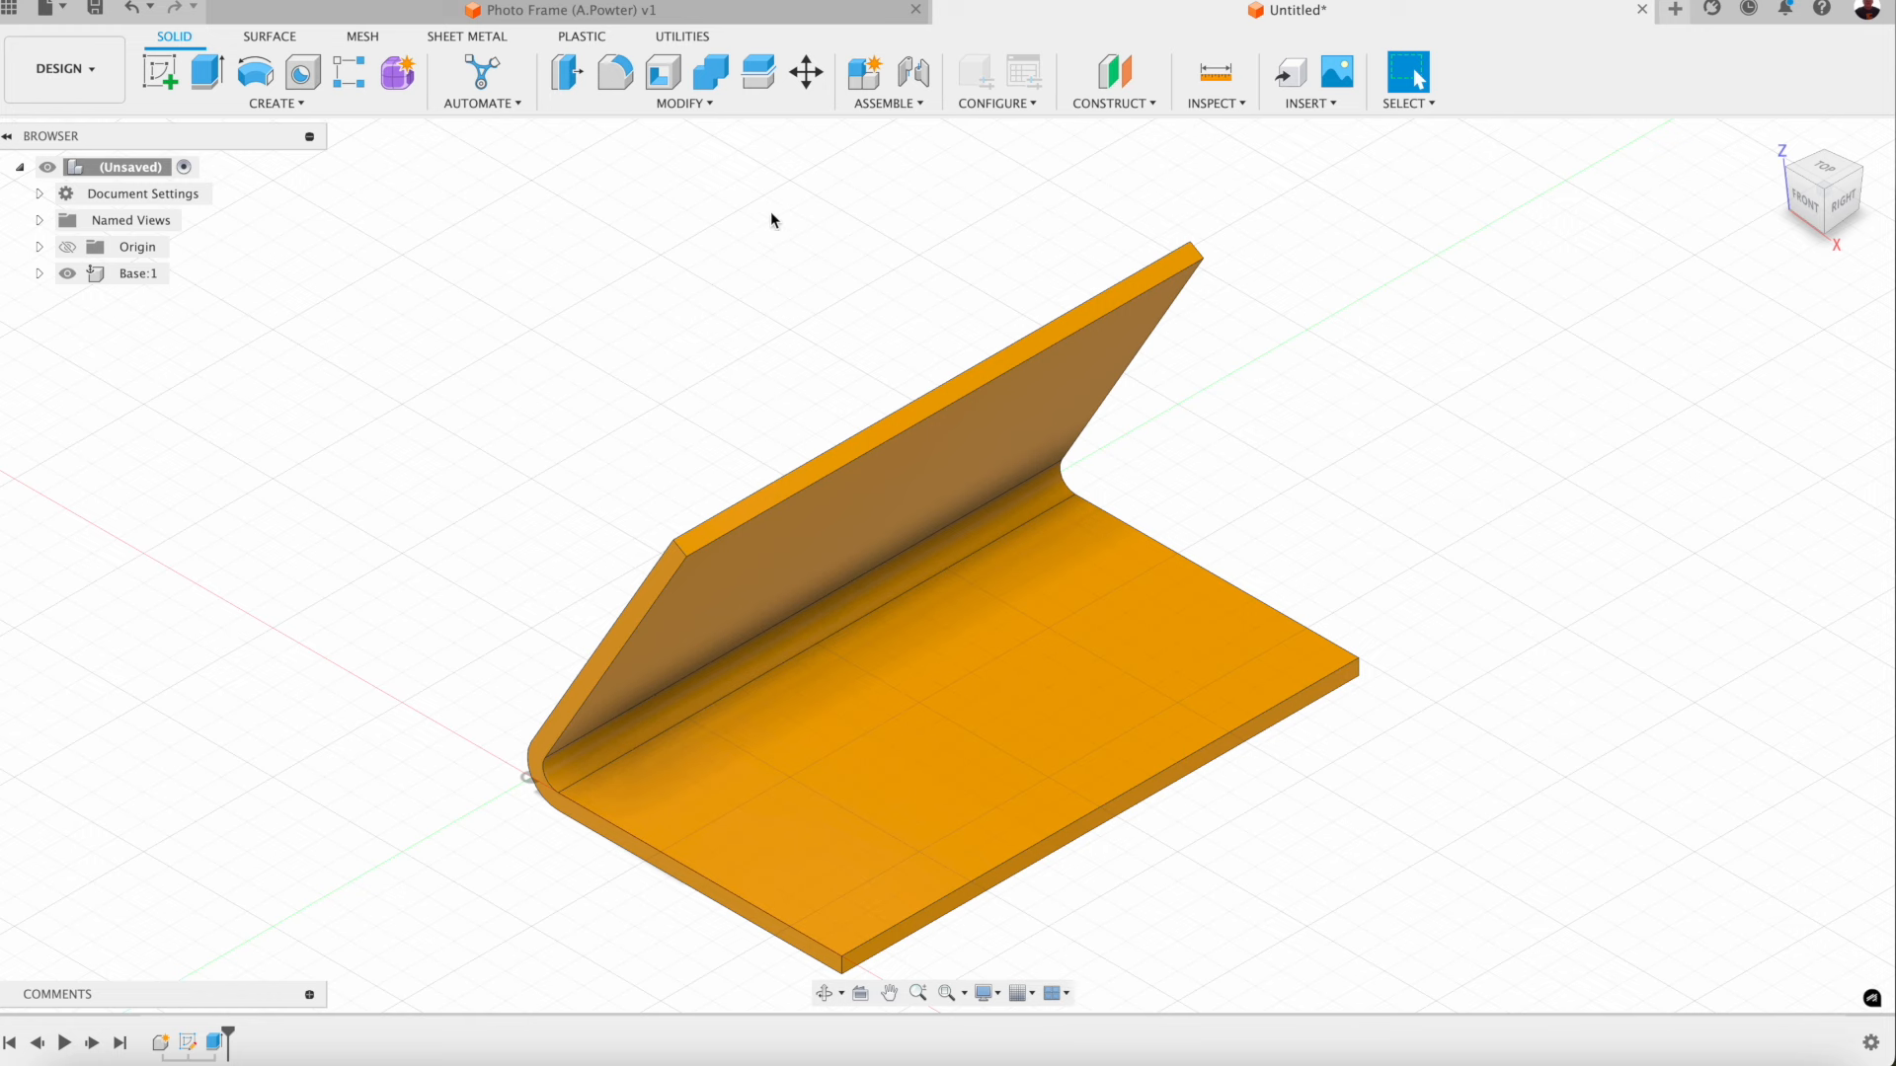
Step: Create an internal standard component named Frame under the top-level assembly and activate it
click(887, 103)
click(888, 127)
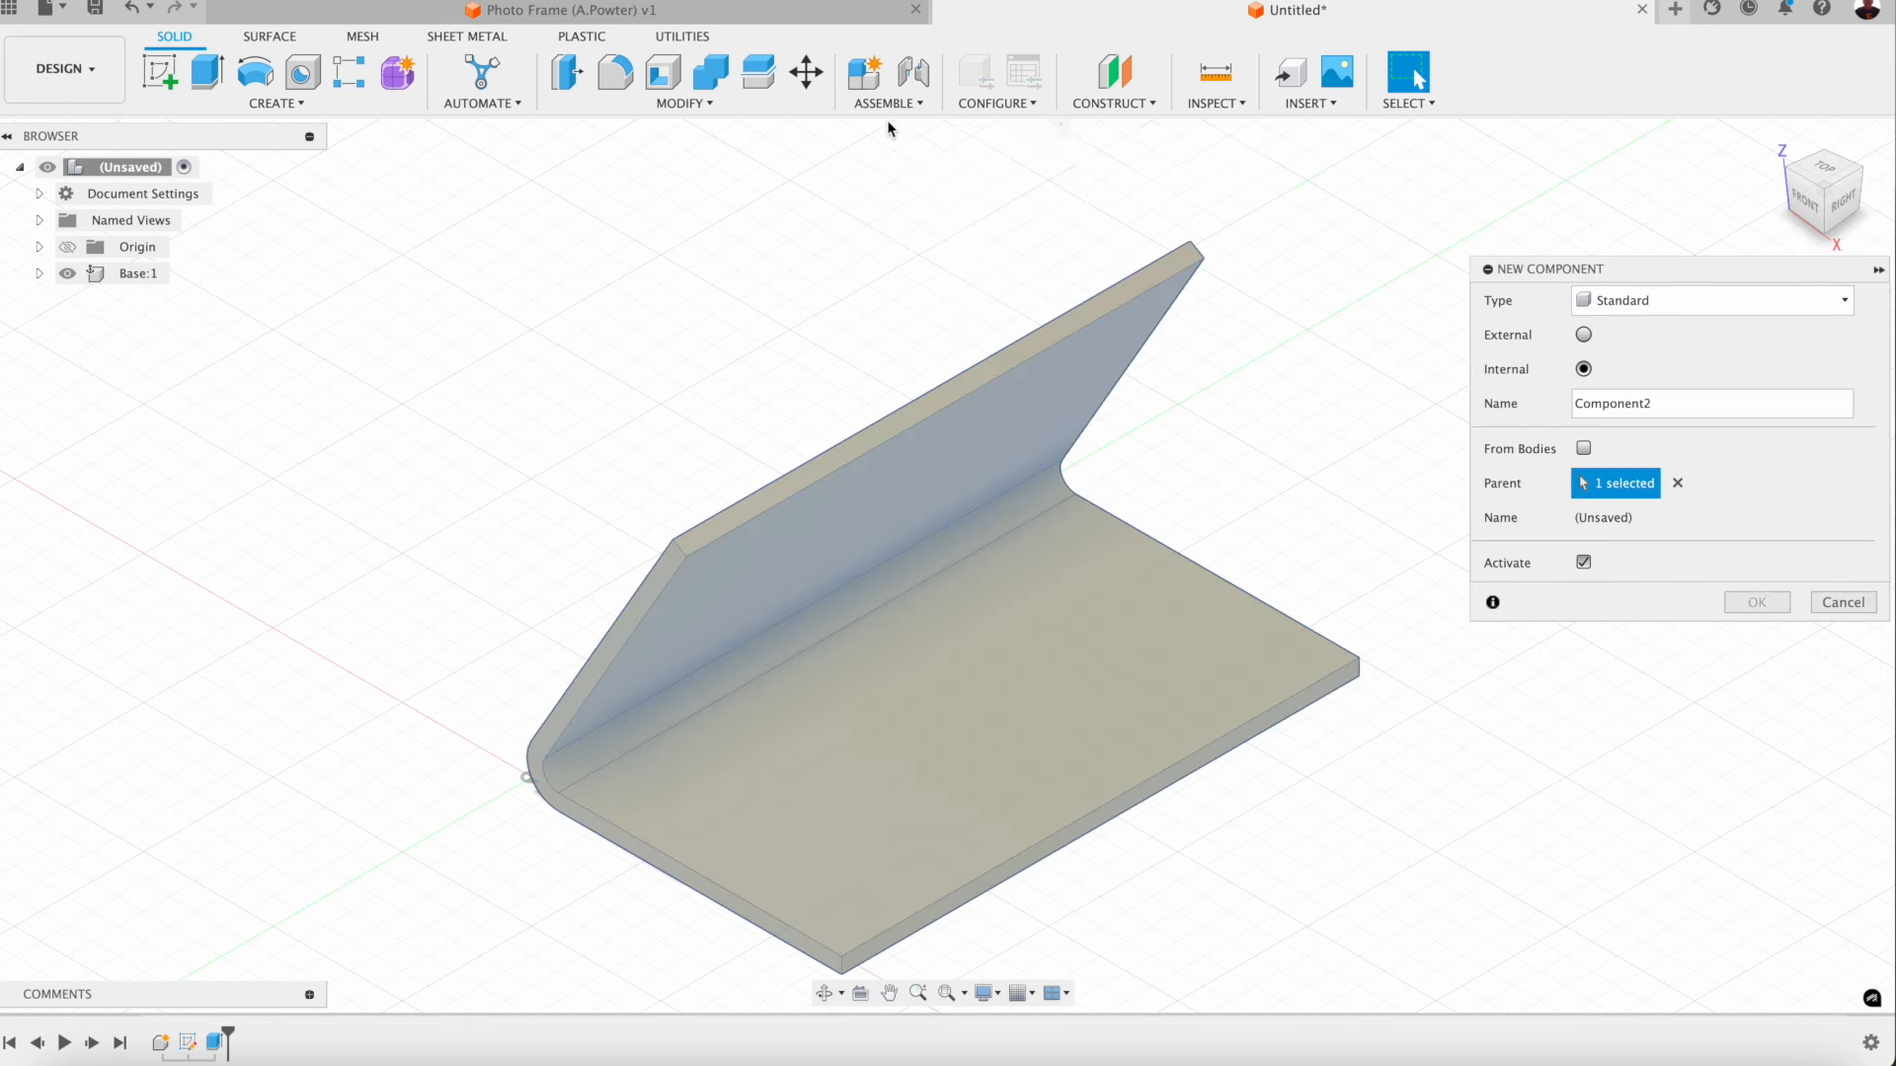
double_click(1708, 410)
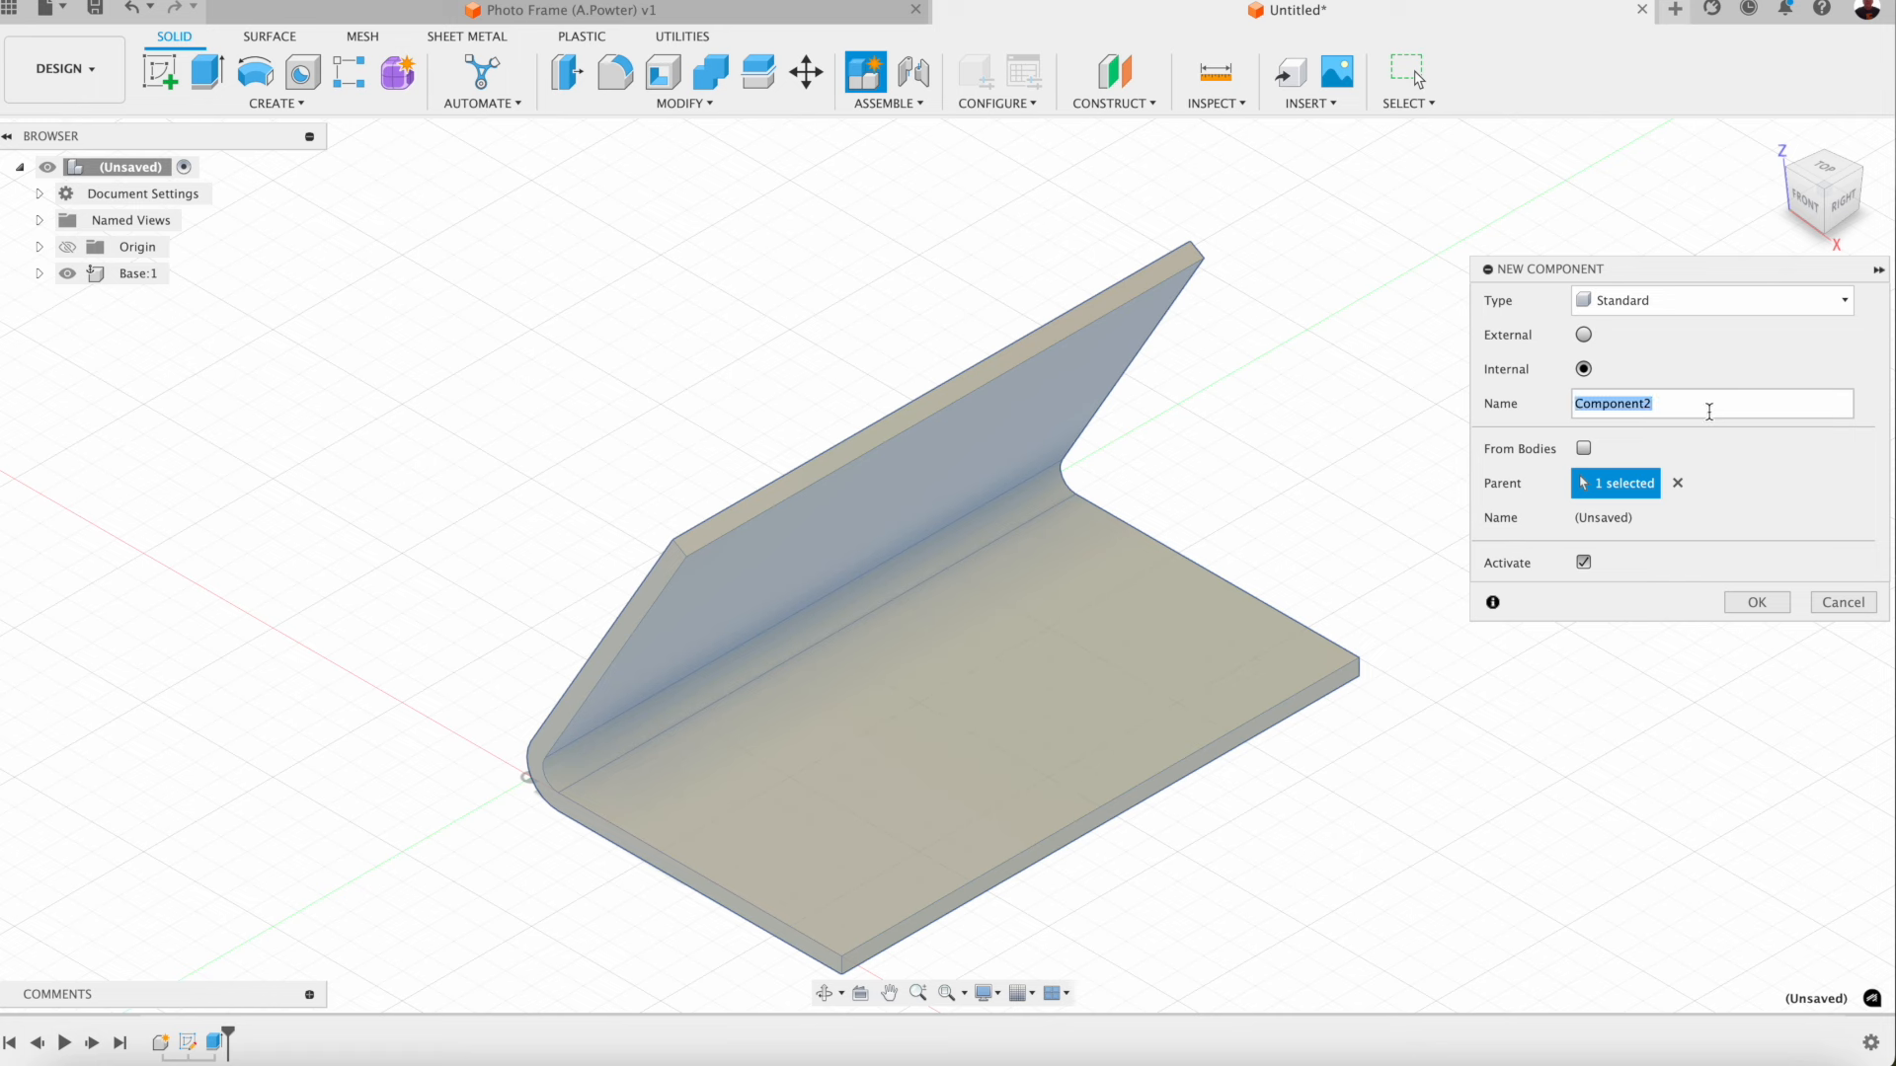
text(Frame)
key(Return)
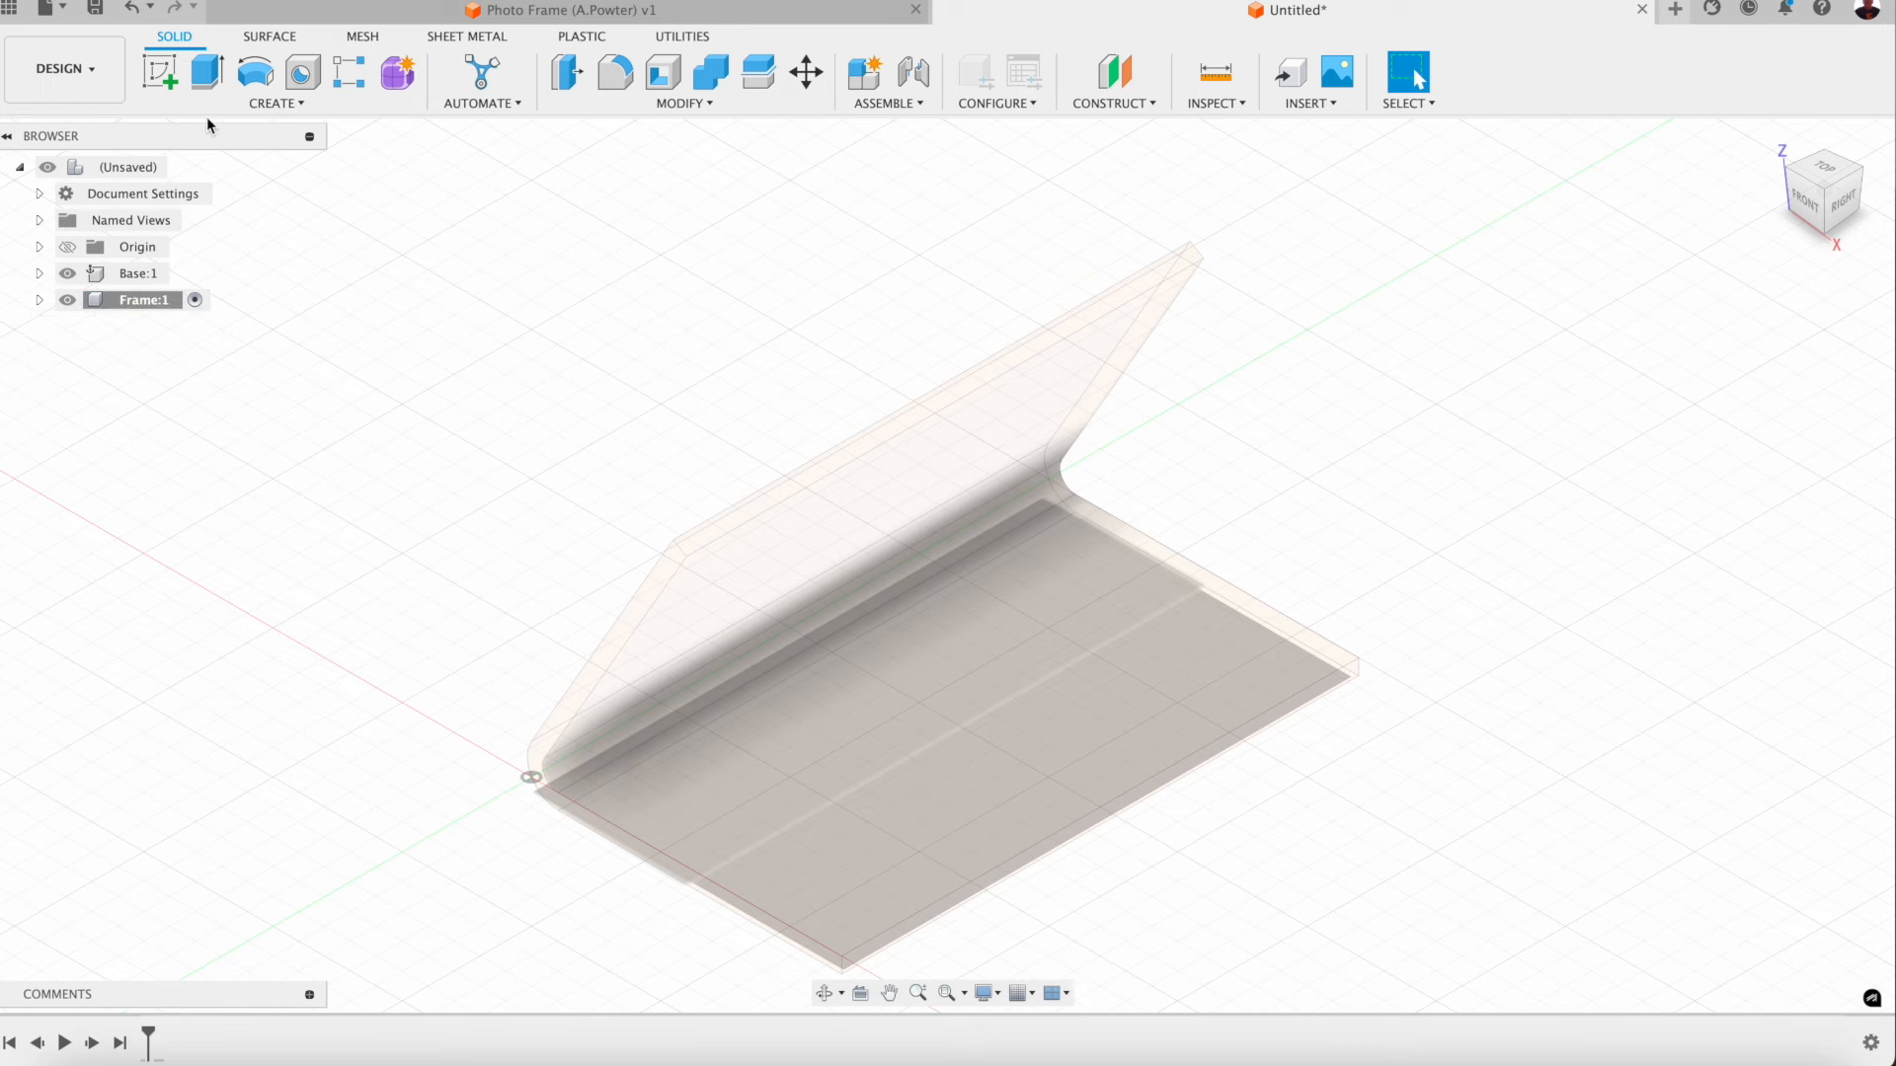
Step: Start a new sketch in the Frame component on the front (XZ) origin plane
click(160, 71)
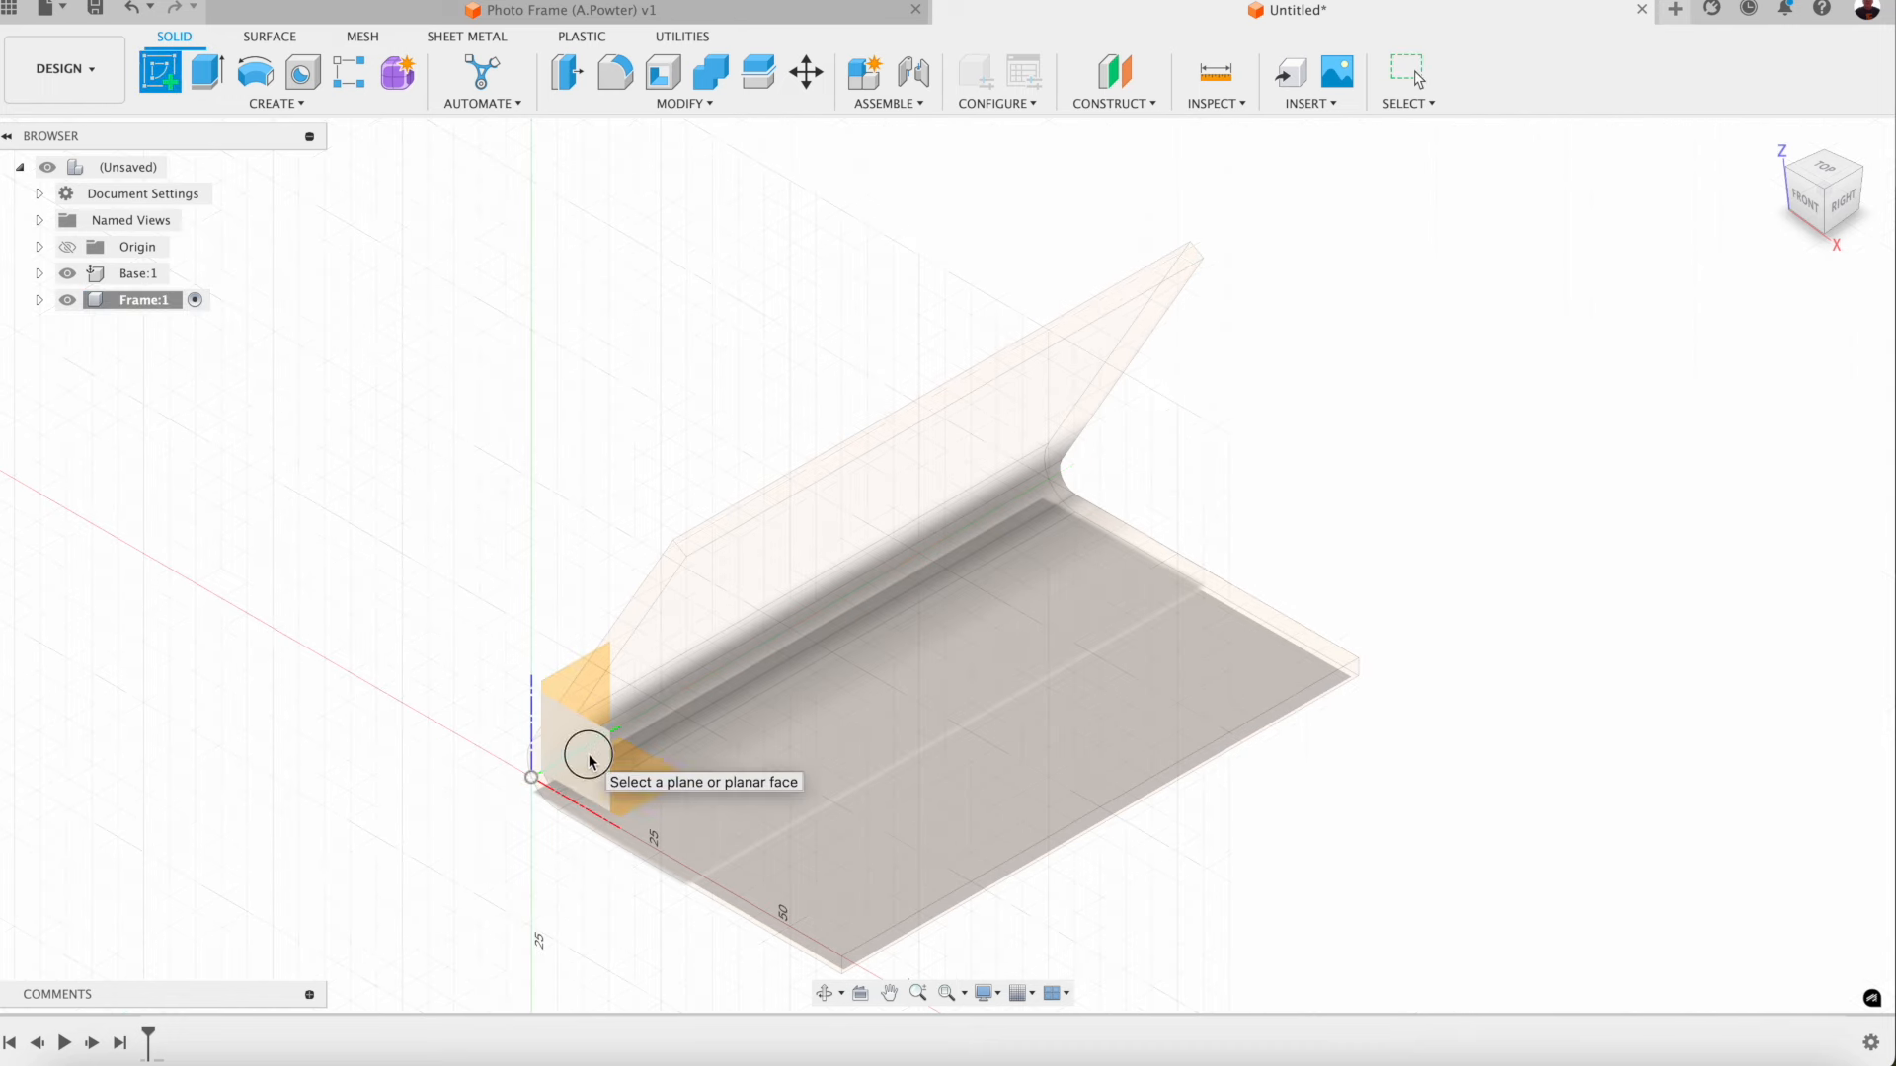
click(582, 764)
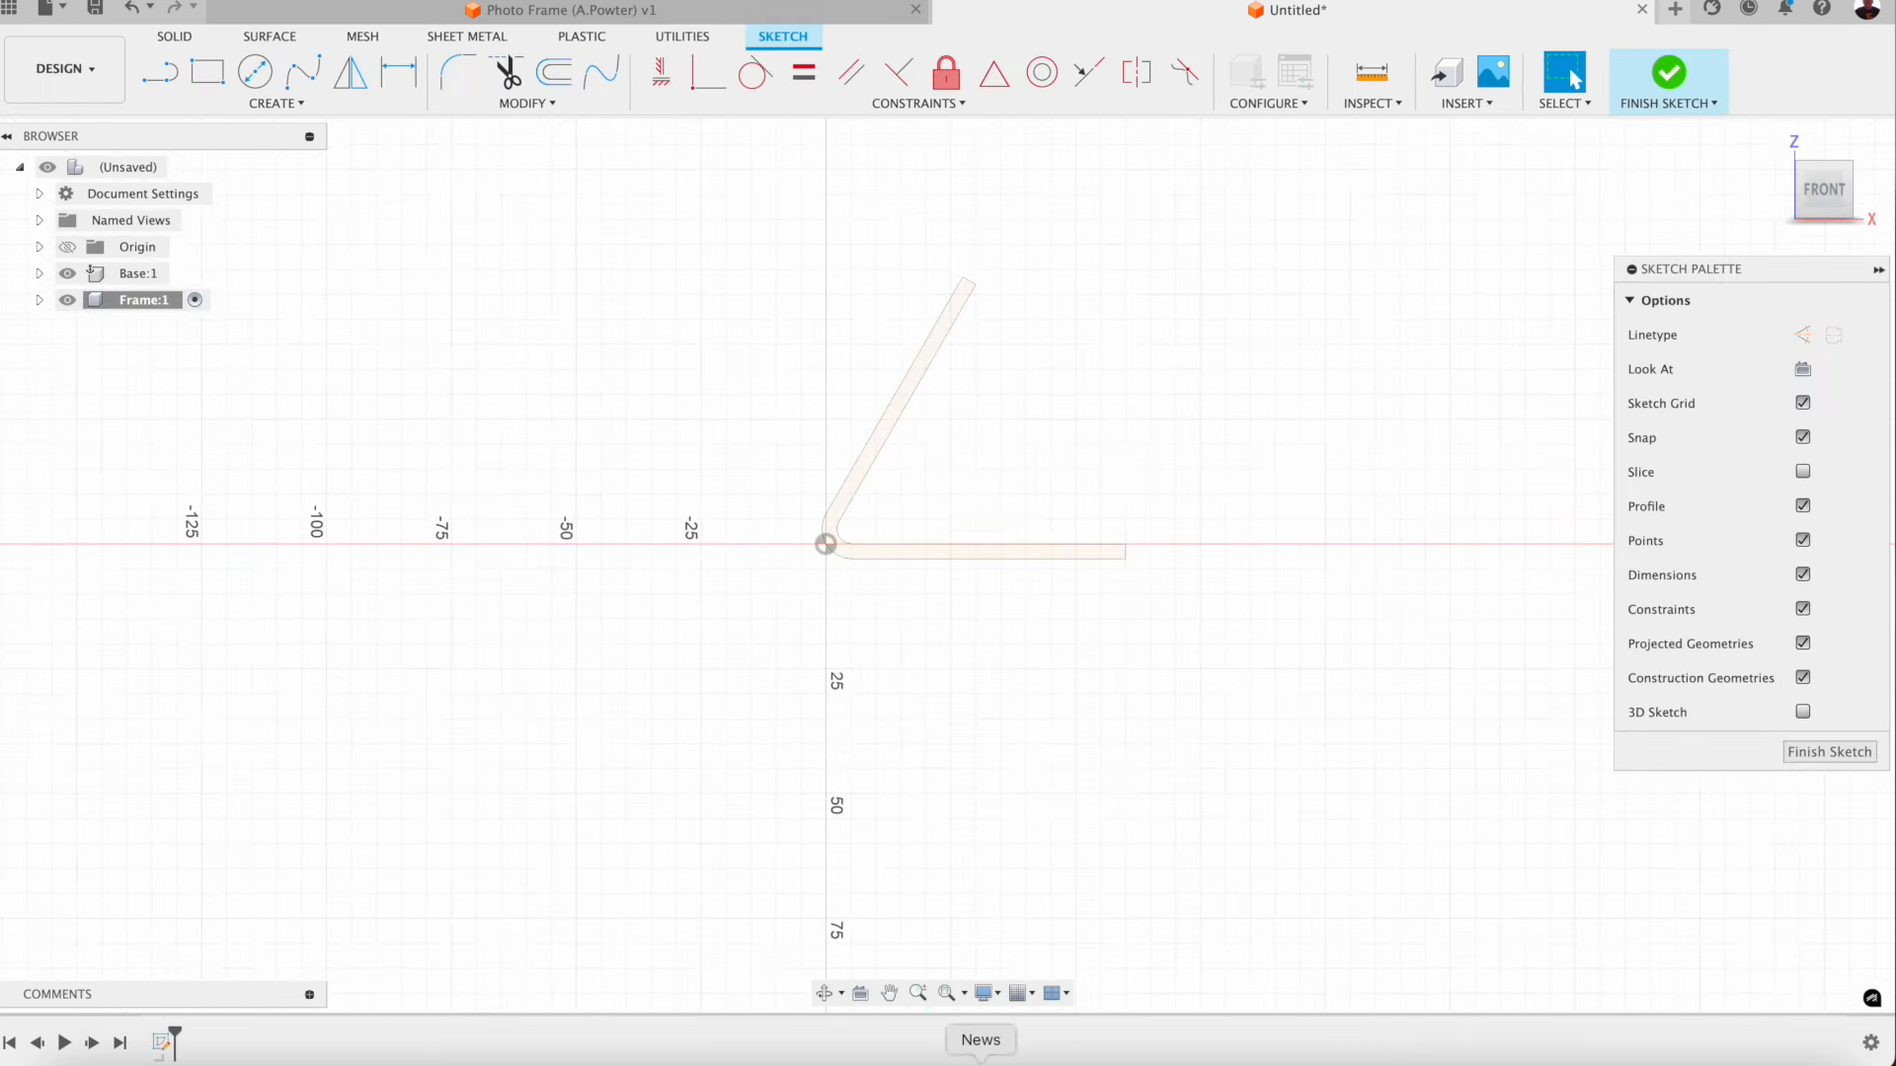
click(890, 993)
drag(968, 562, 1083, 813)
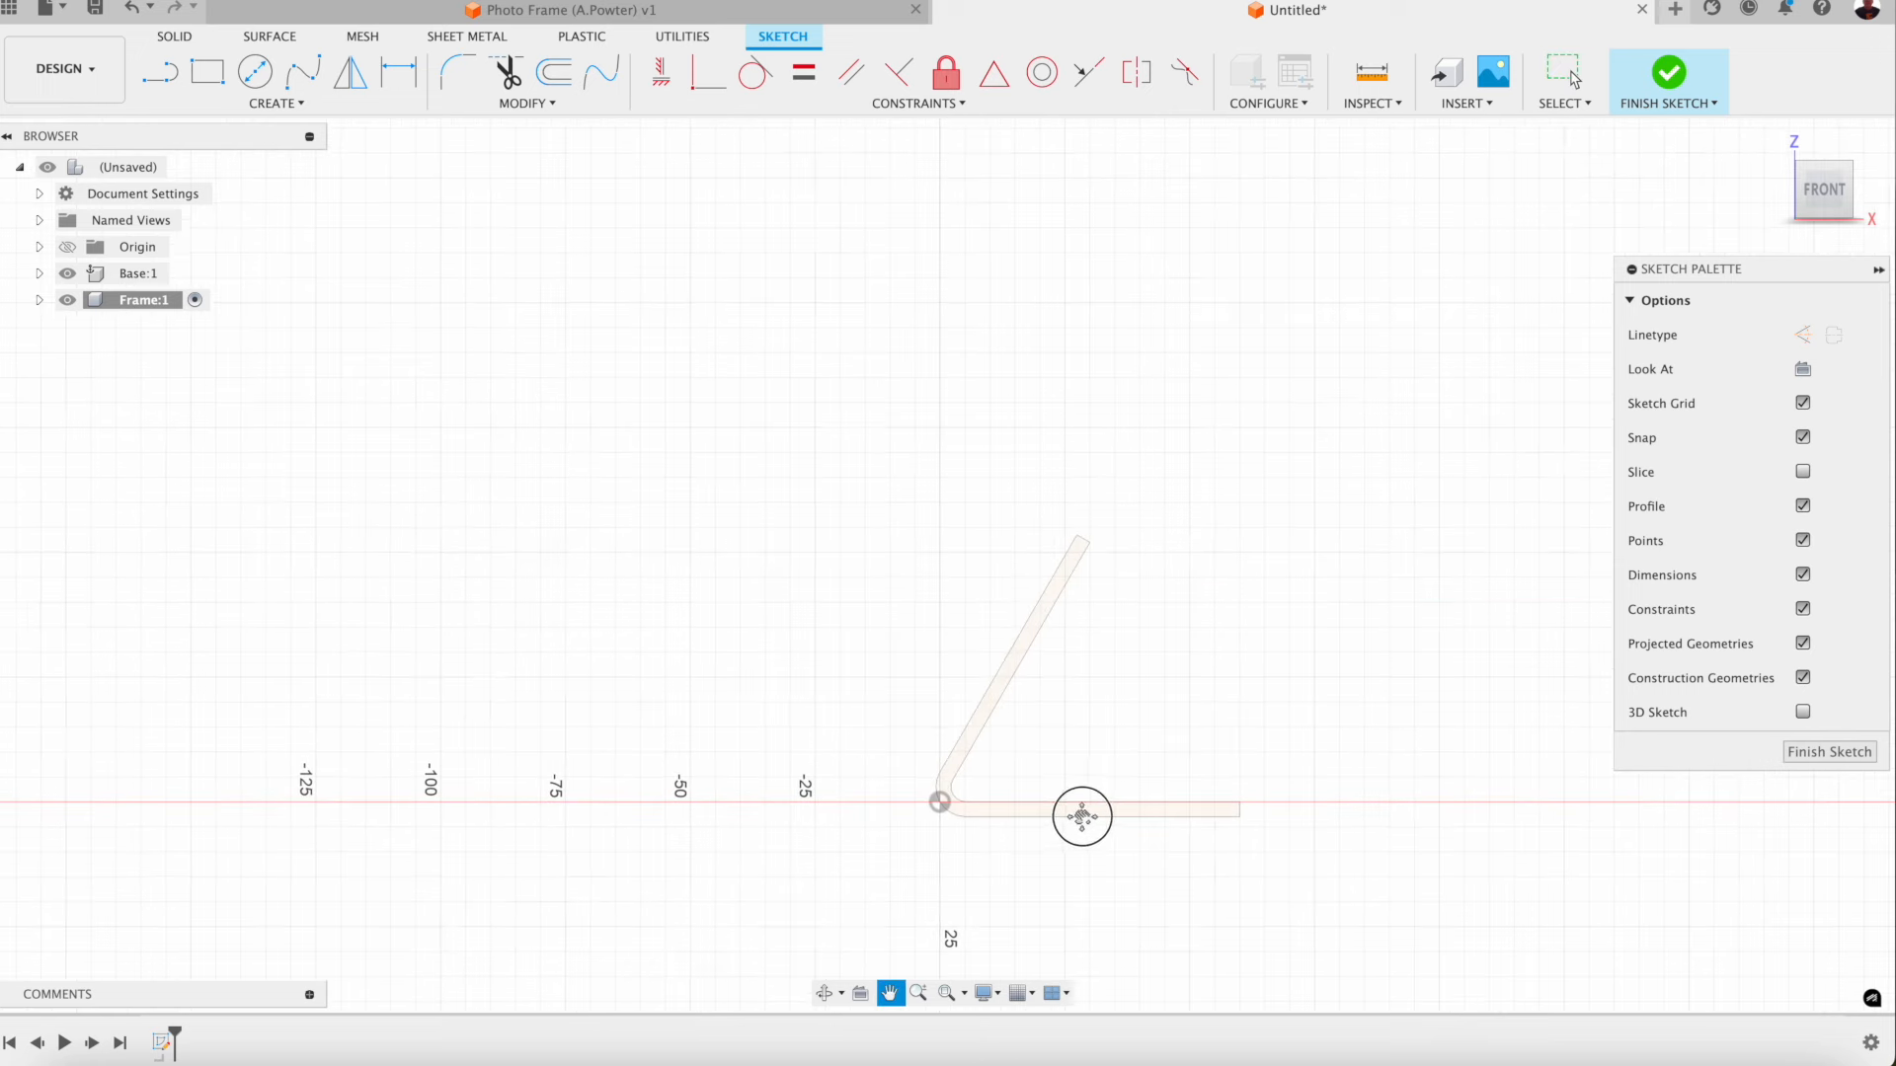
key(Escape)
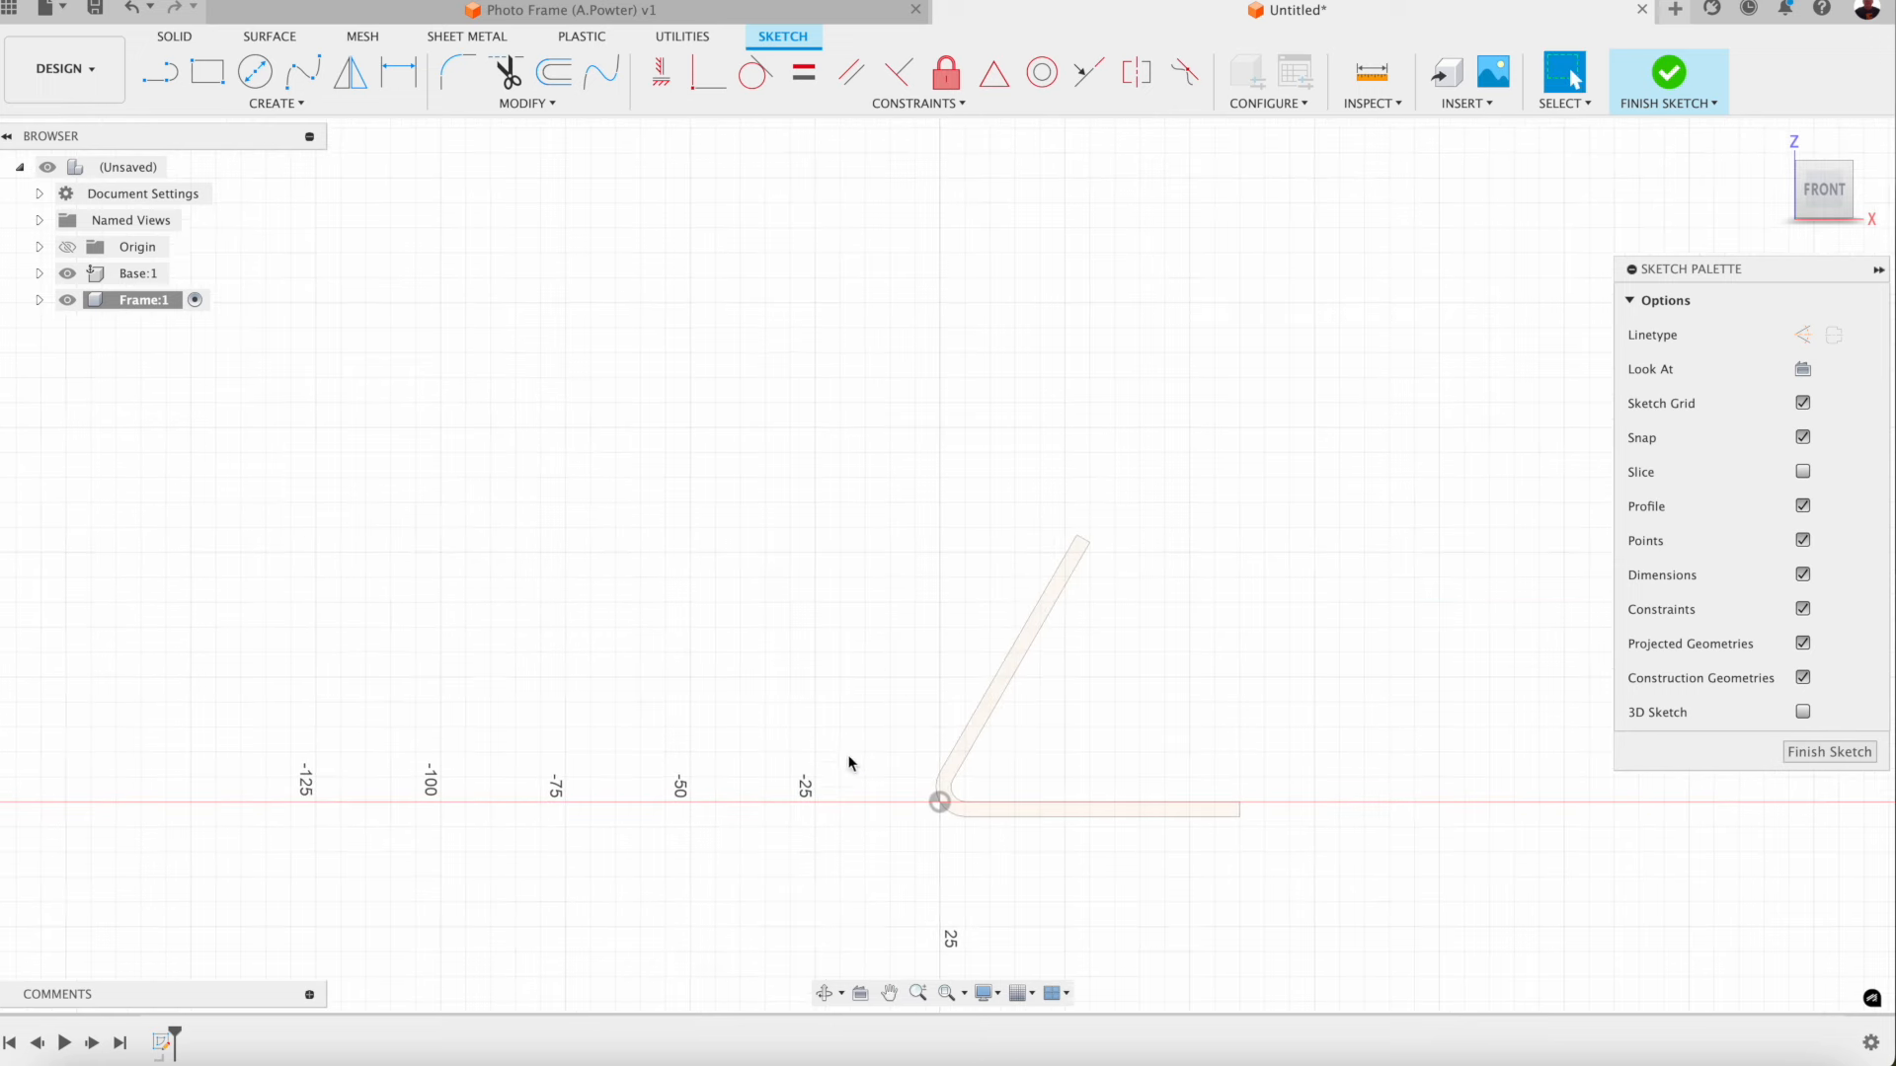
key(l)
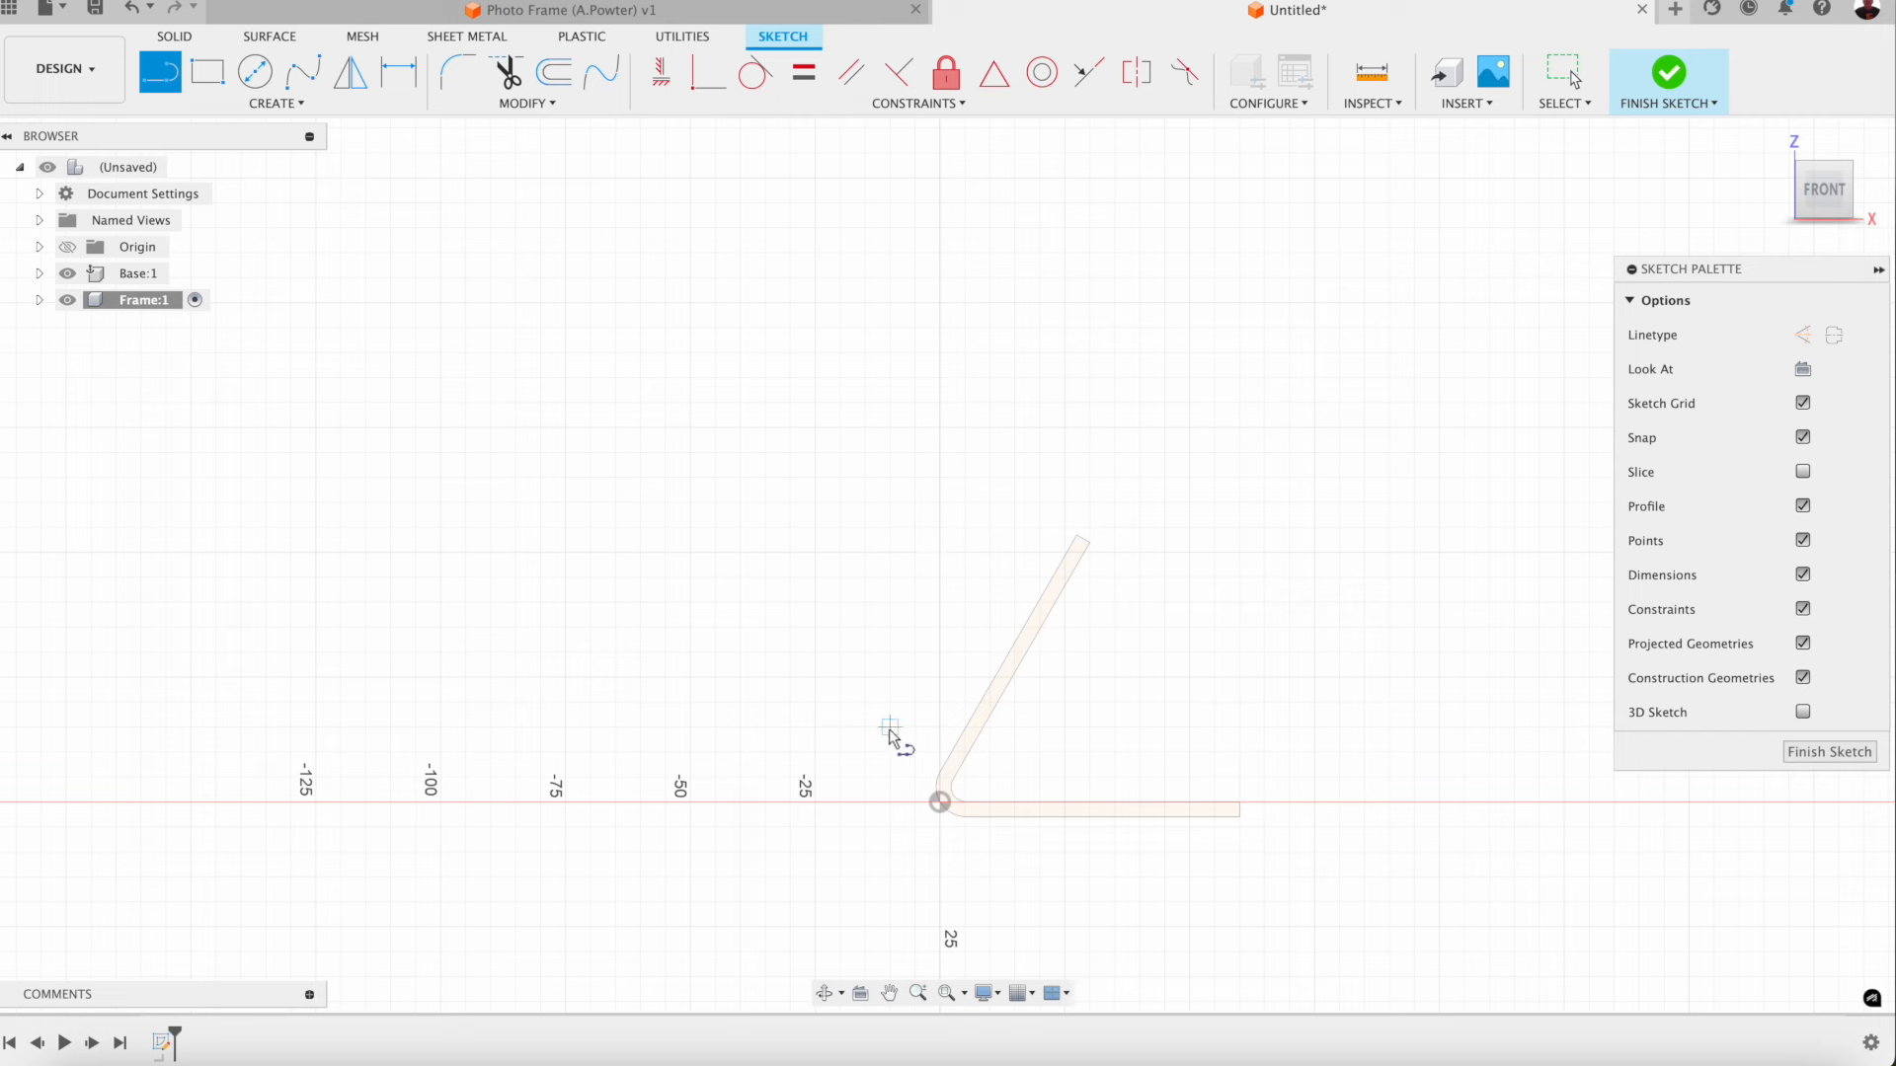
click(1024, 996)
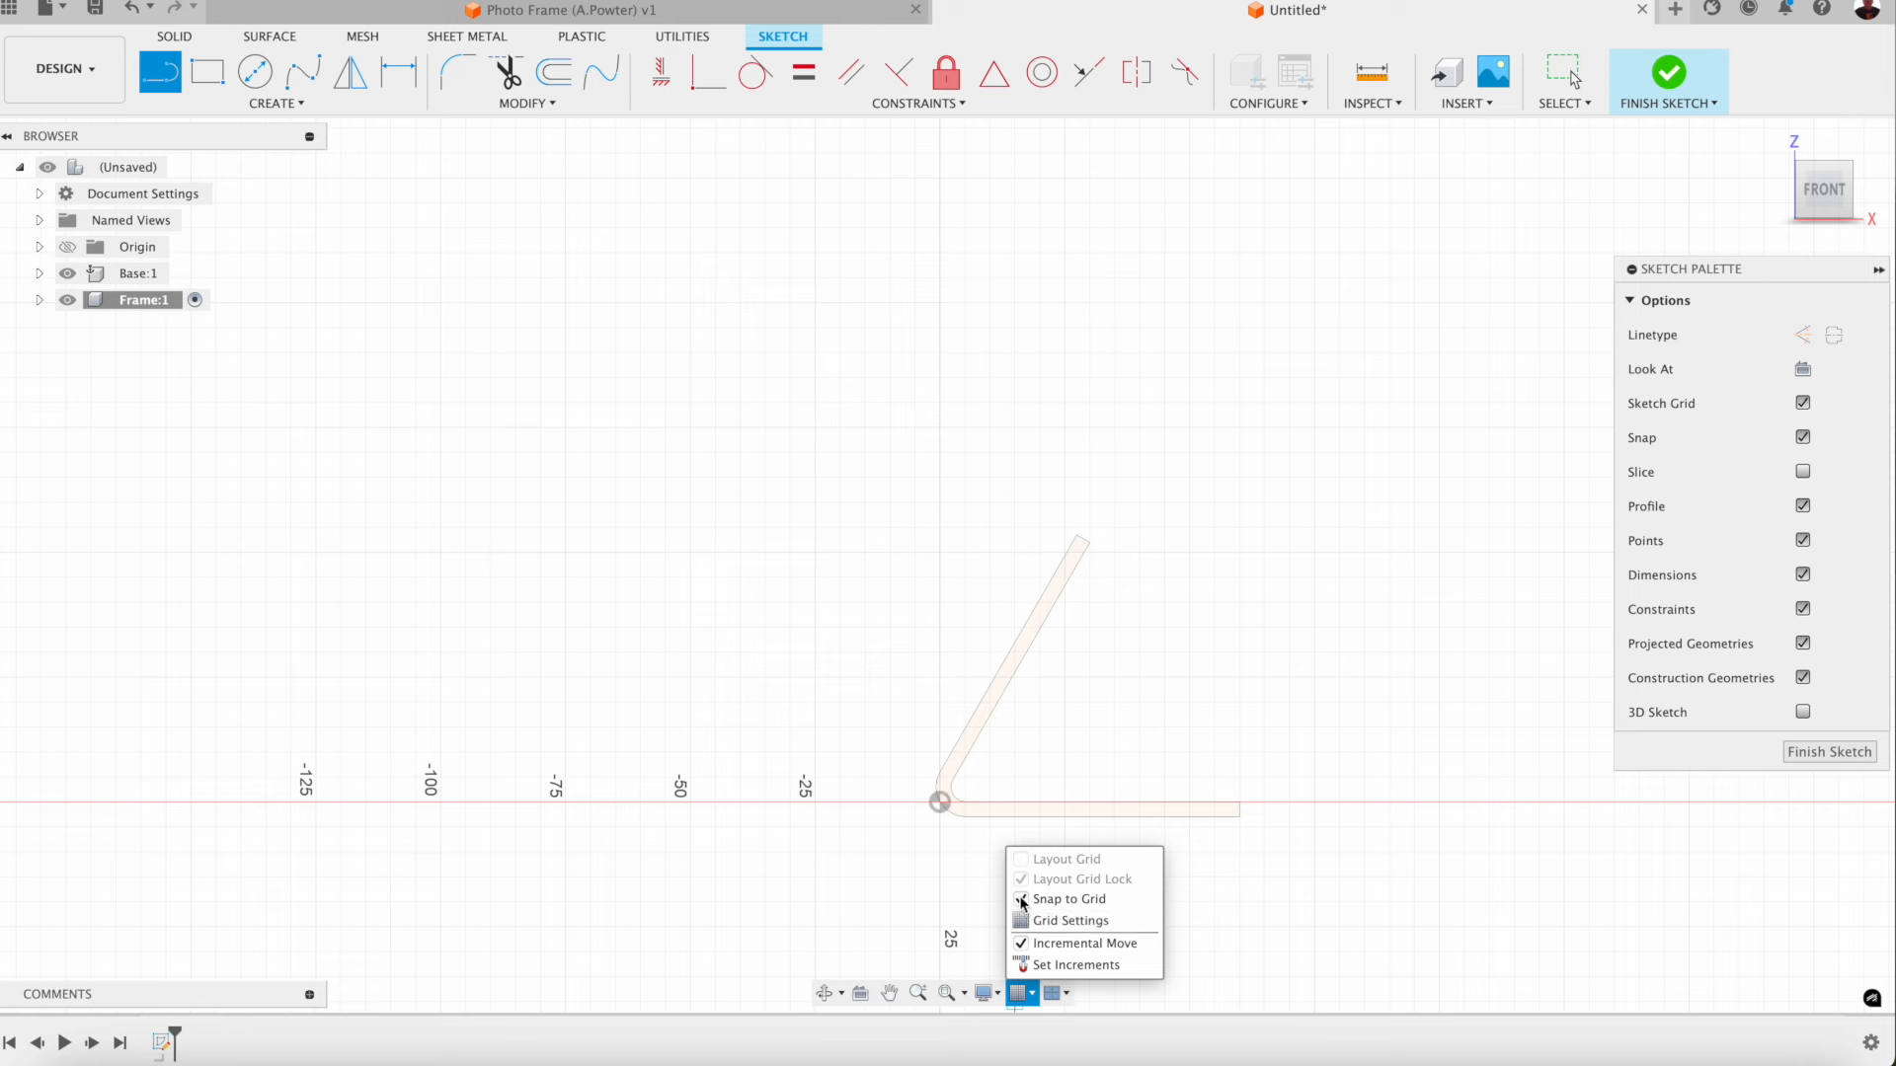
key(Escape)
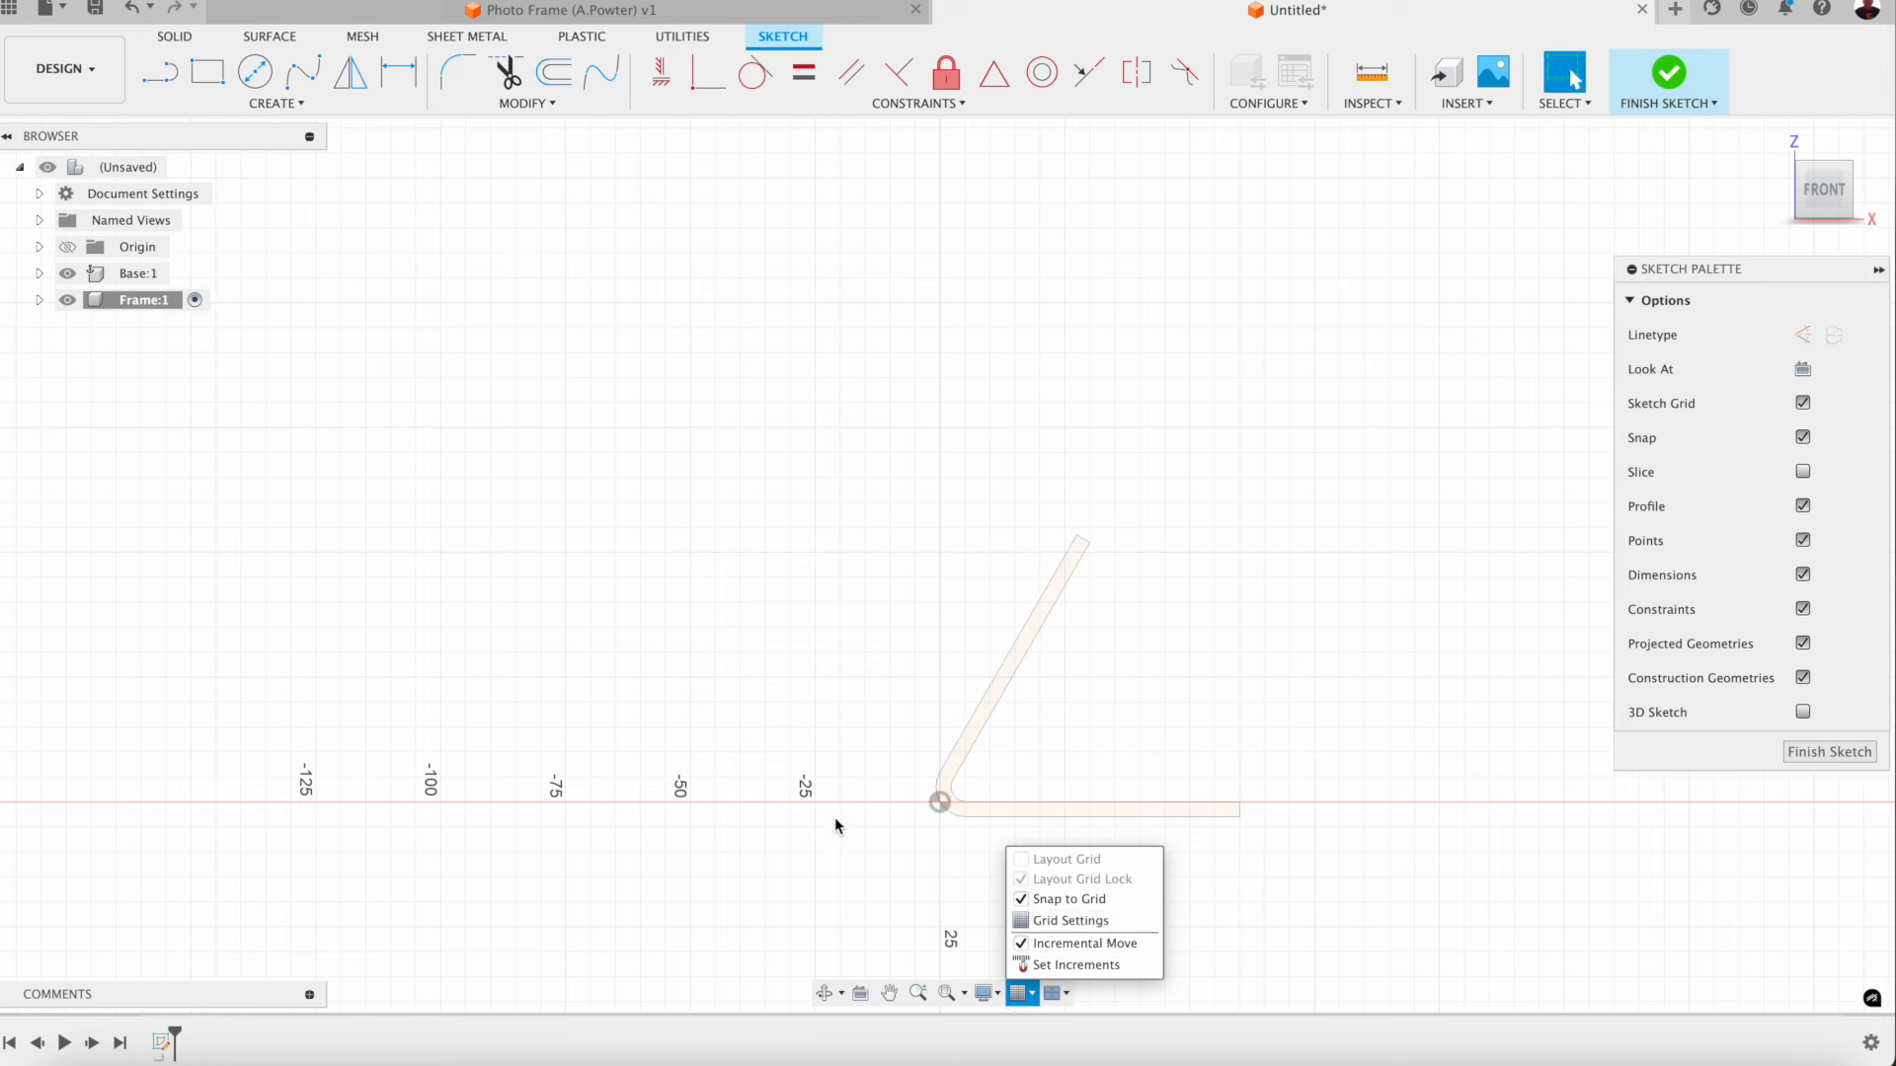
click(876, 862)
Step: Draw a vertical 150 mm line upward from the horizontal axis, about 20 mm to the left of the origin
key(l)
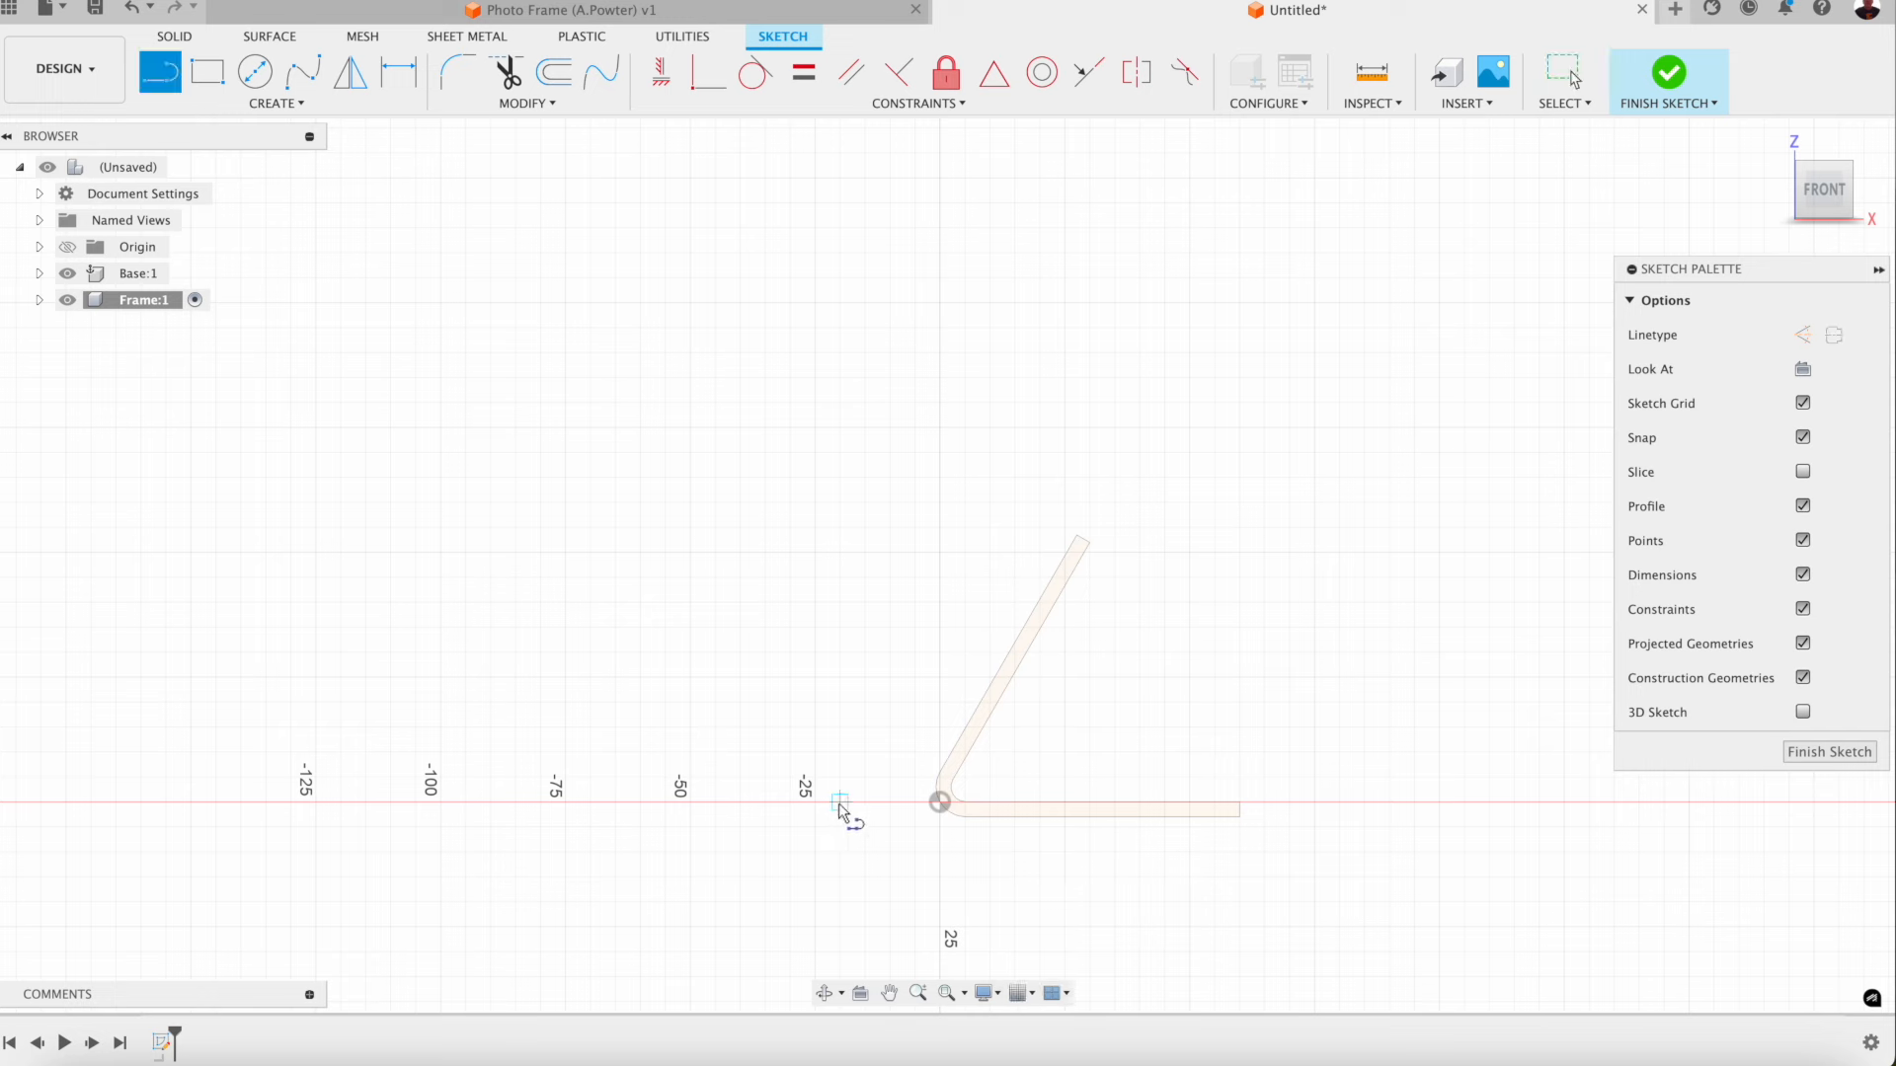
click(838, 803)
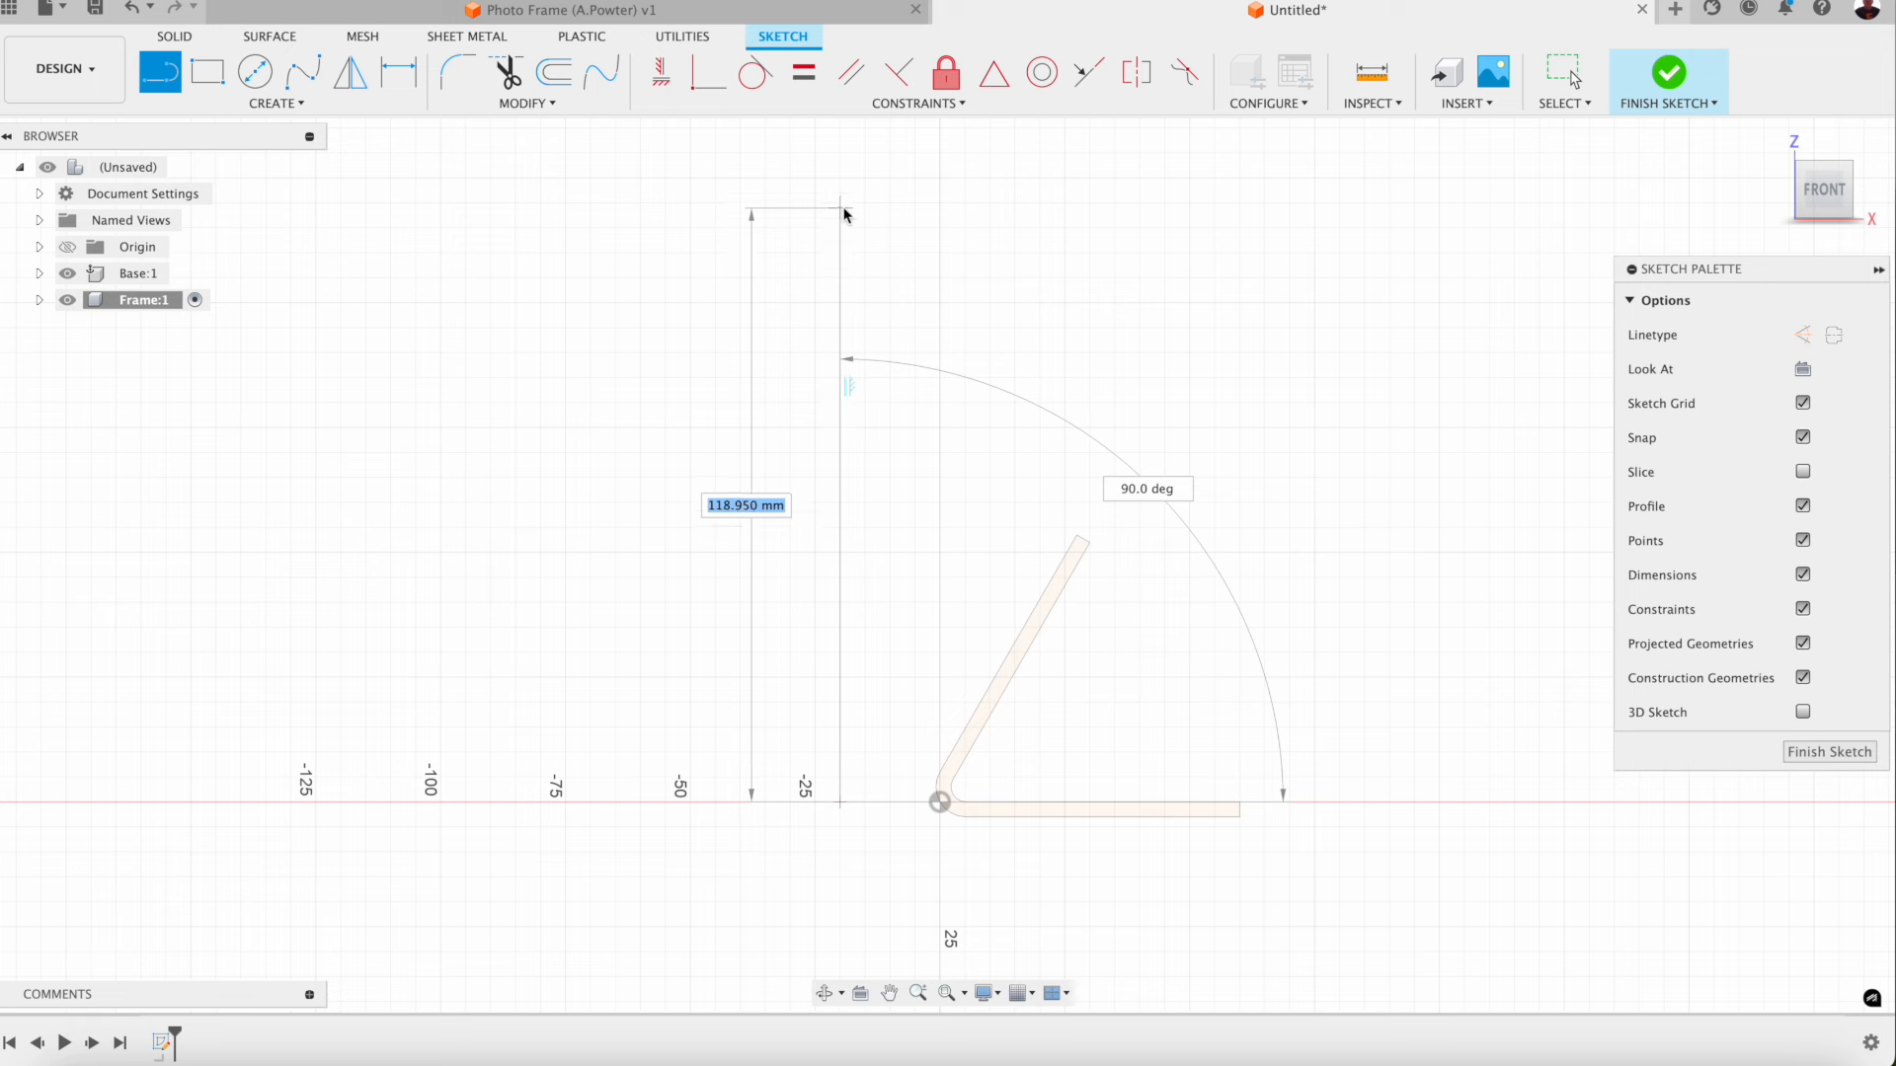
text(150)
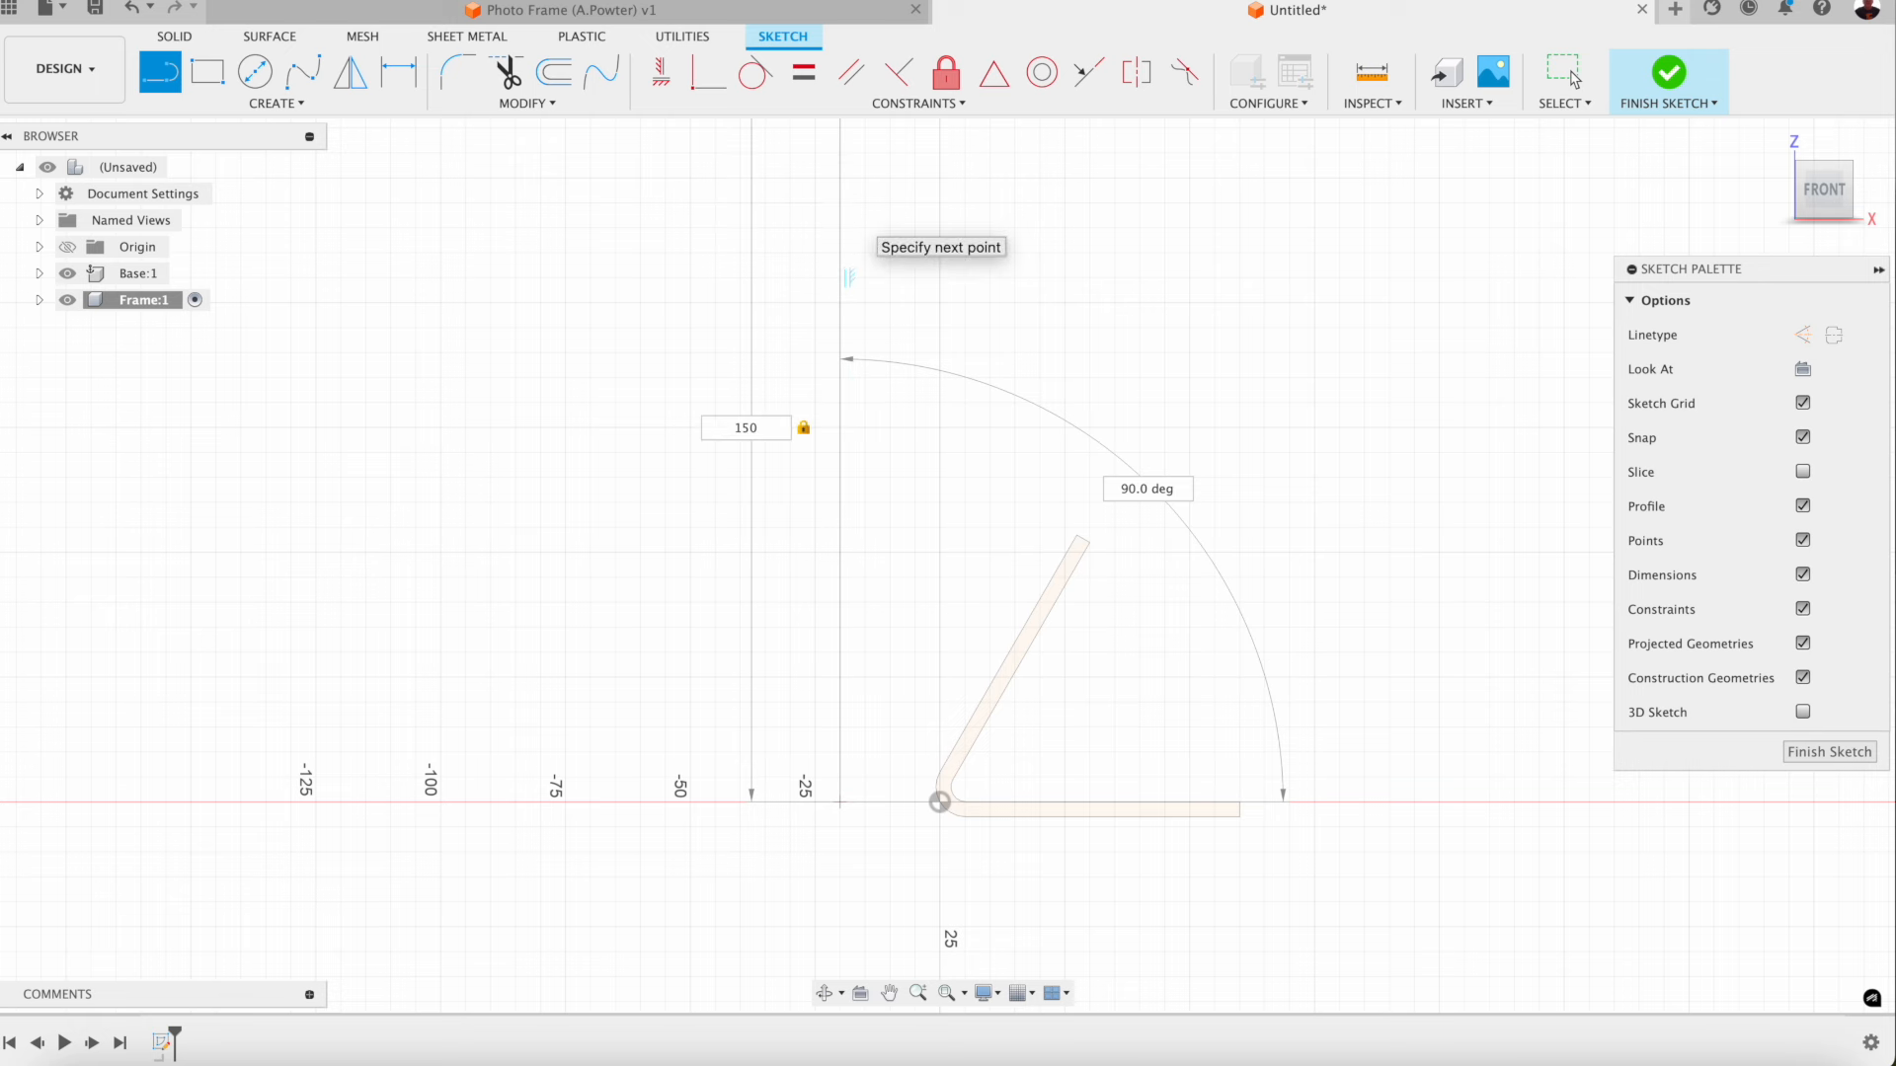
key(Return)
key(Escape)
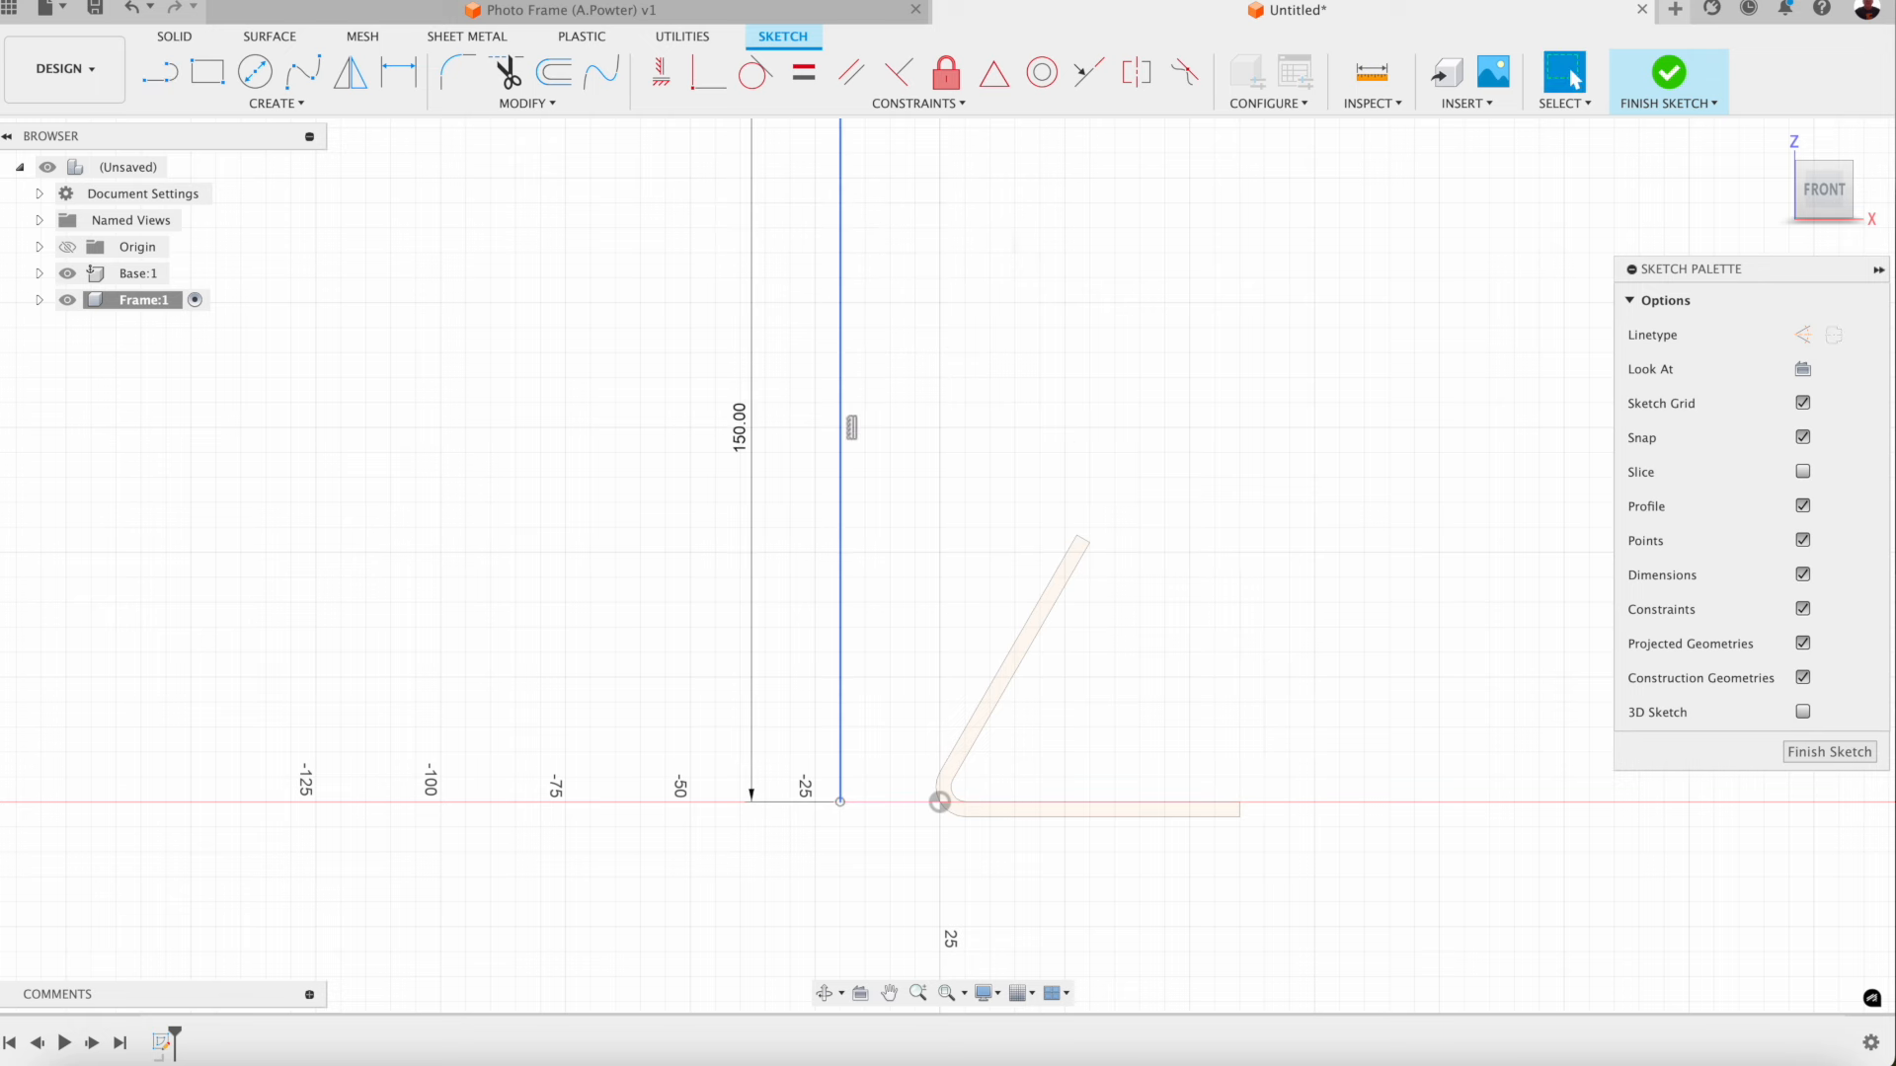
Step: Draw a second vertical line parallel to the first, about 10 mm to its right and spanning the same height from the horizontal axis
click(890, 992)
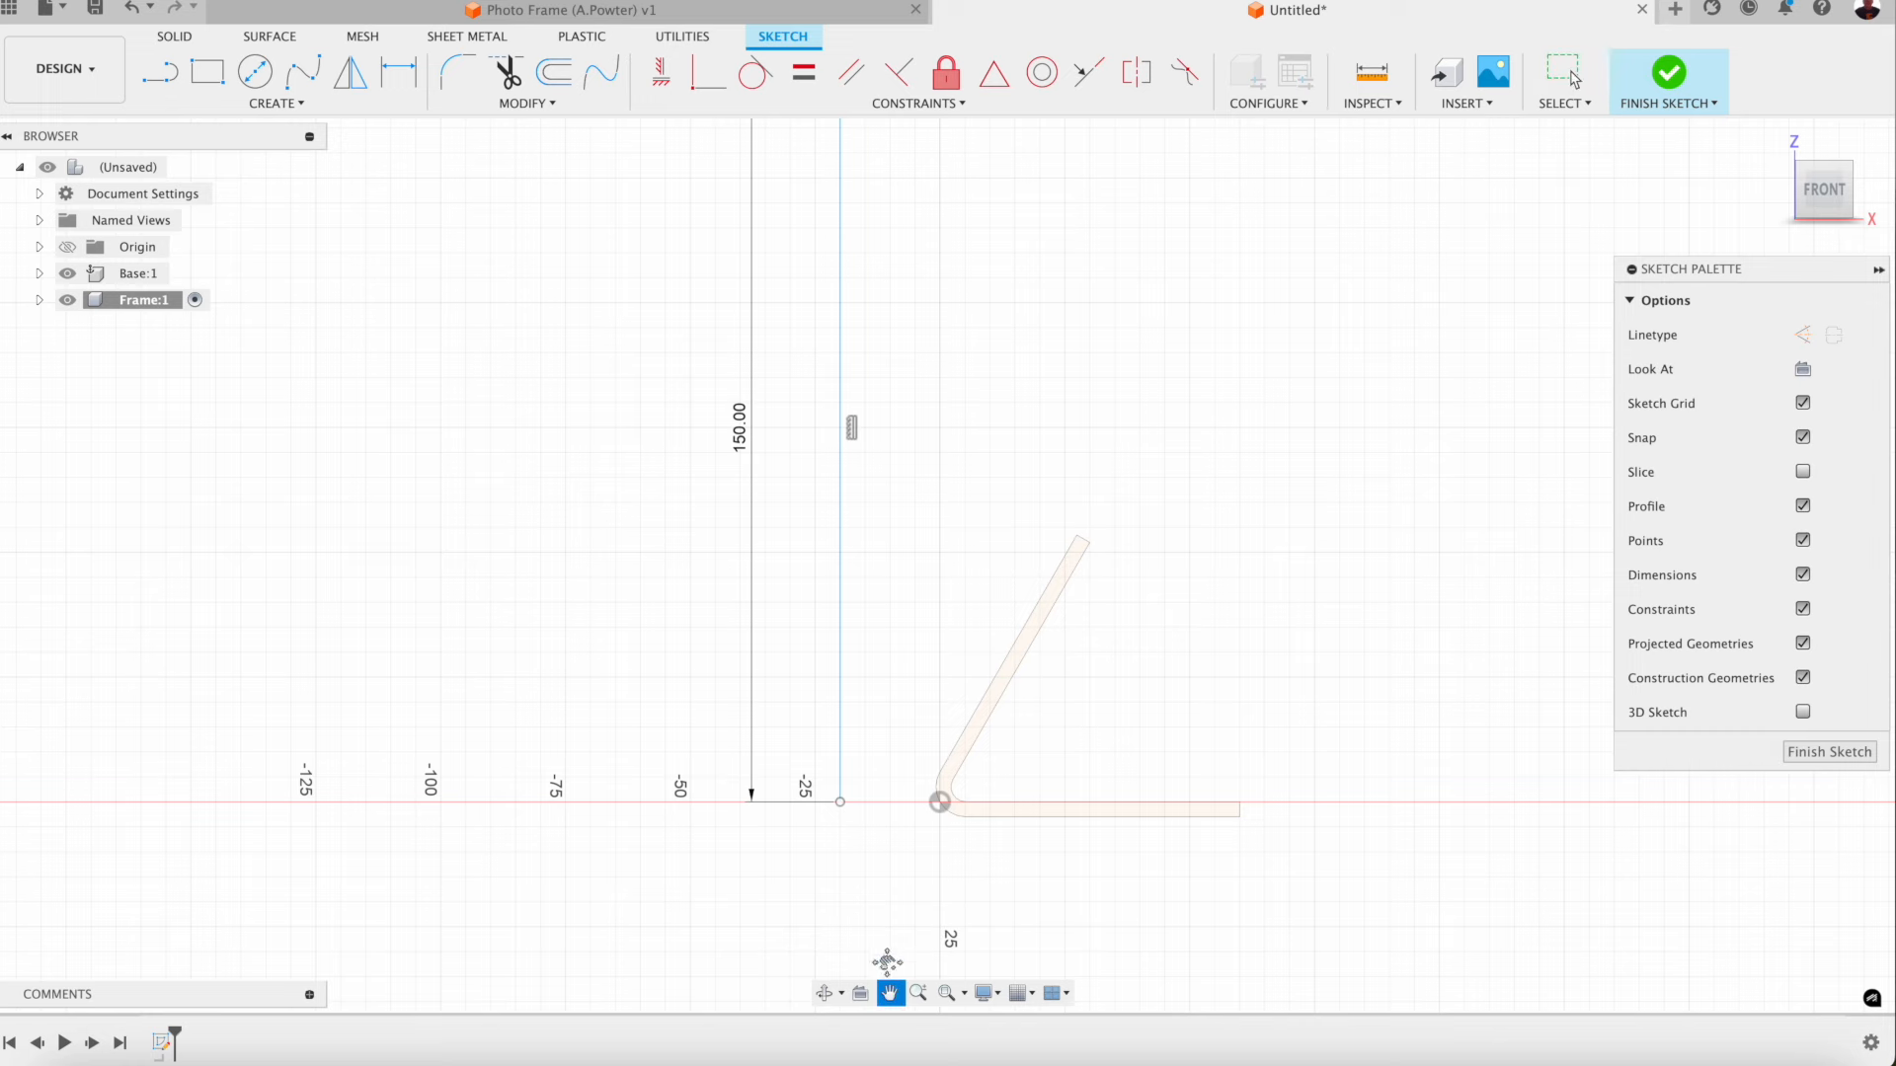
drag(956, 506, 920, 601)
key(l)
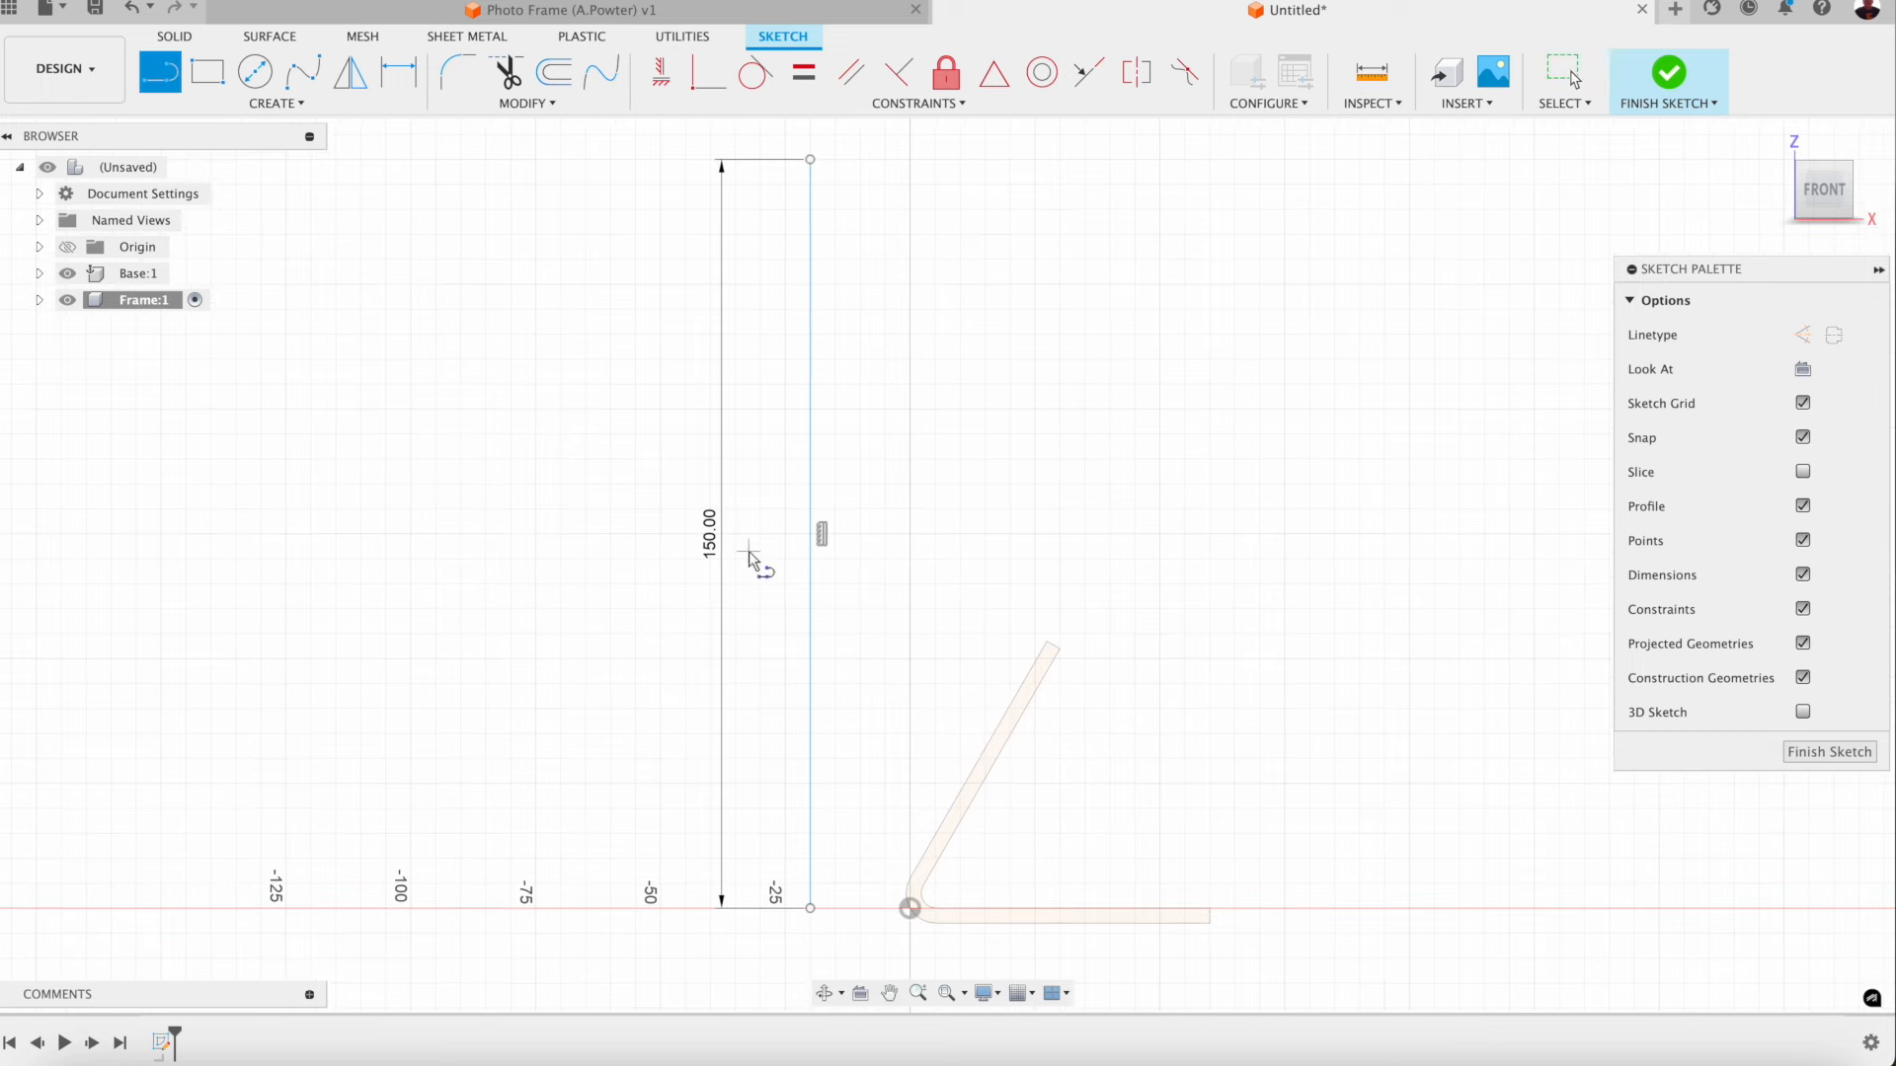
click(859, 908)
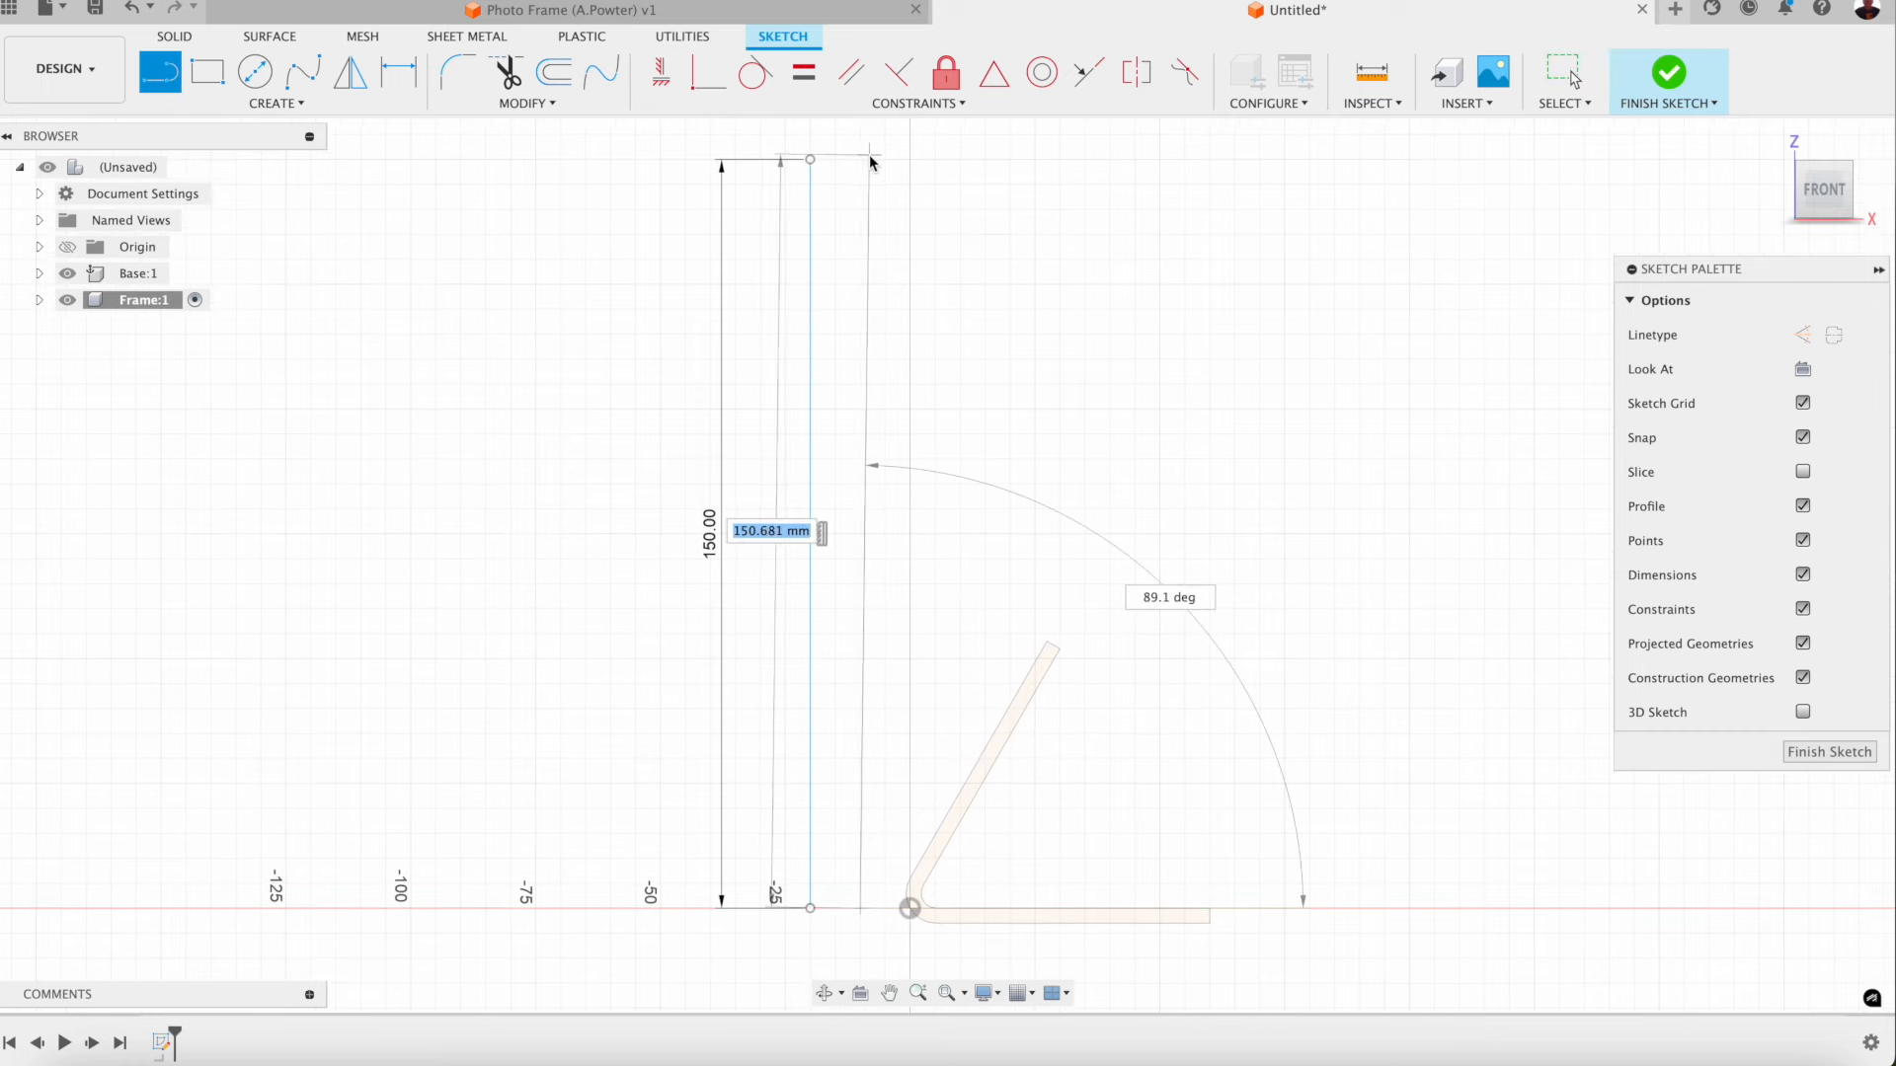
click(860, 159)
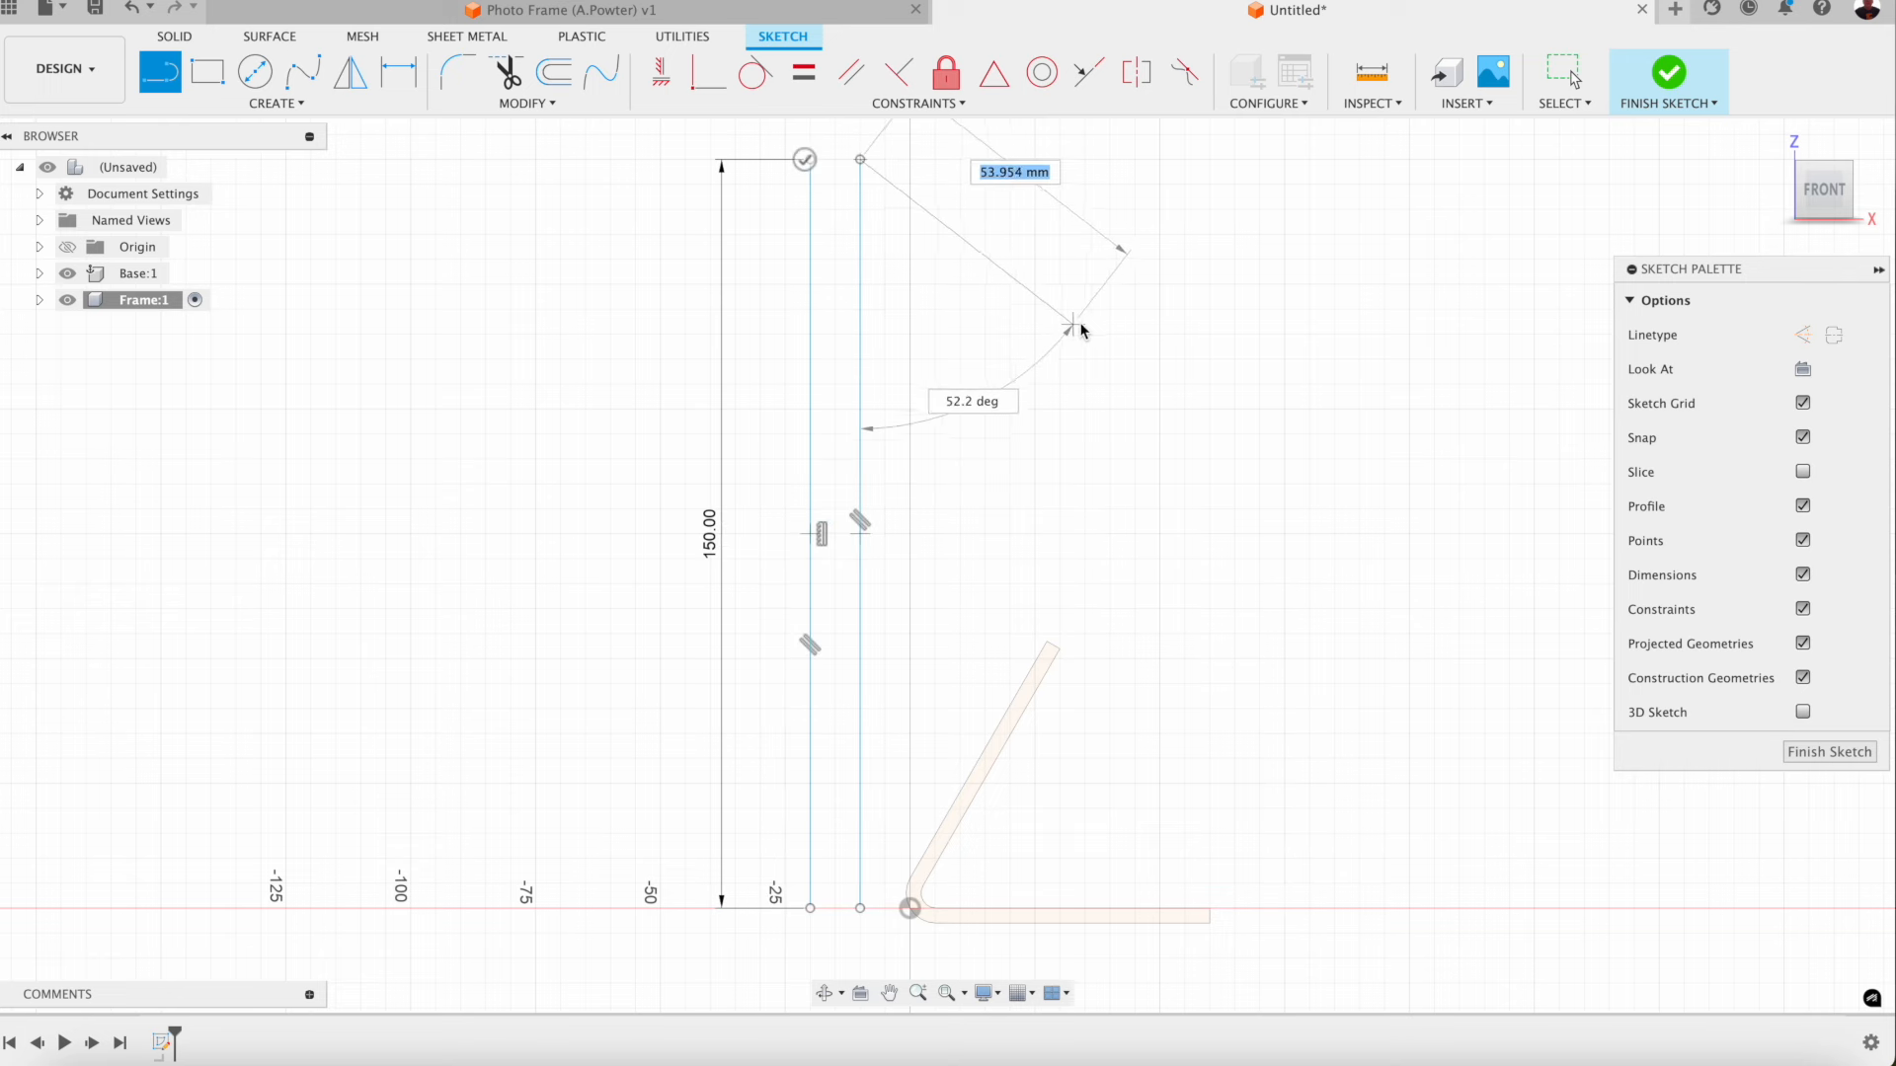
key(Escape)
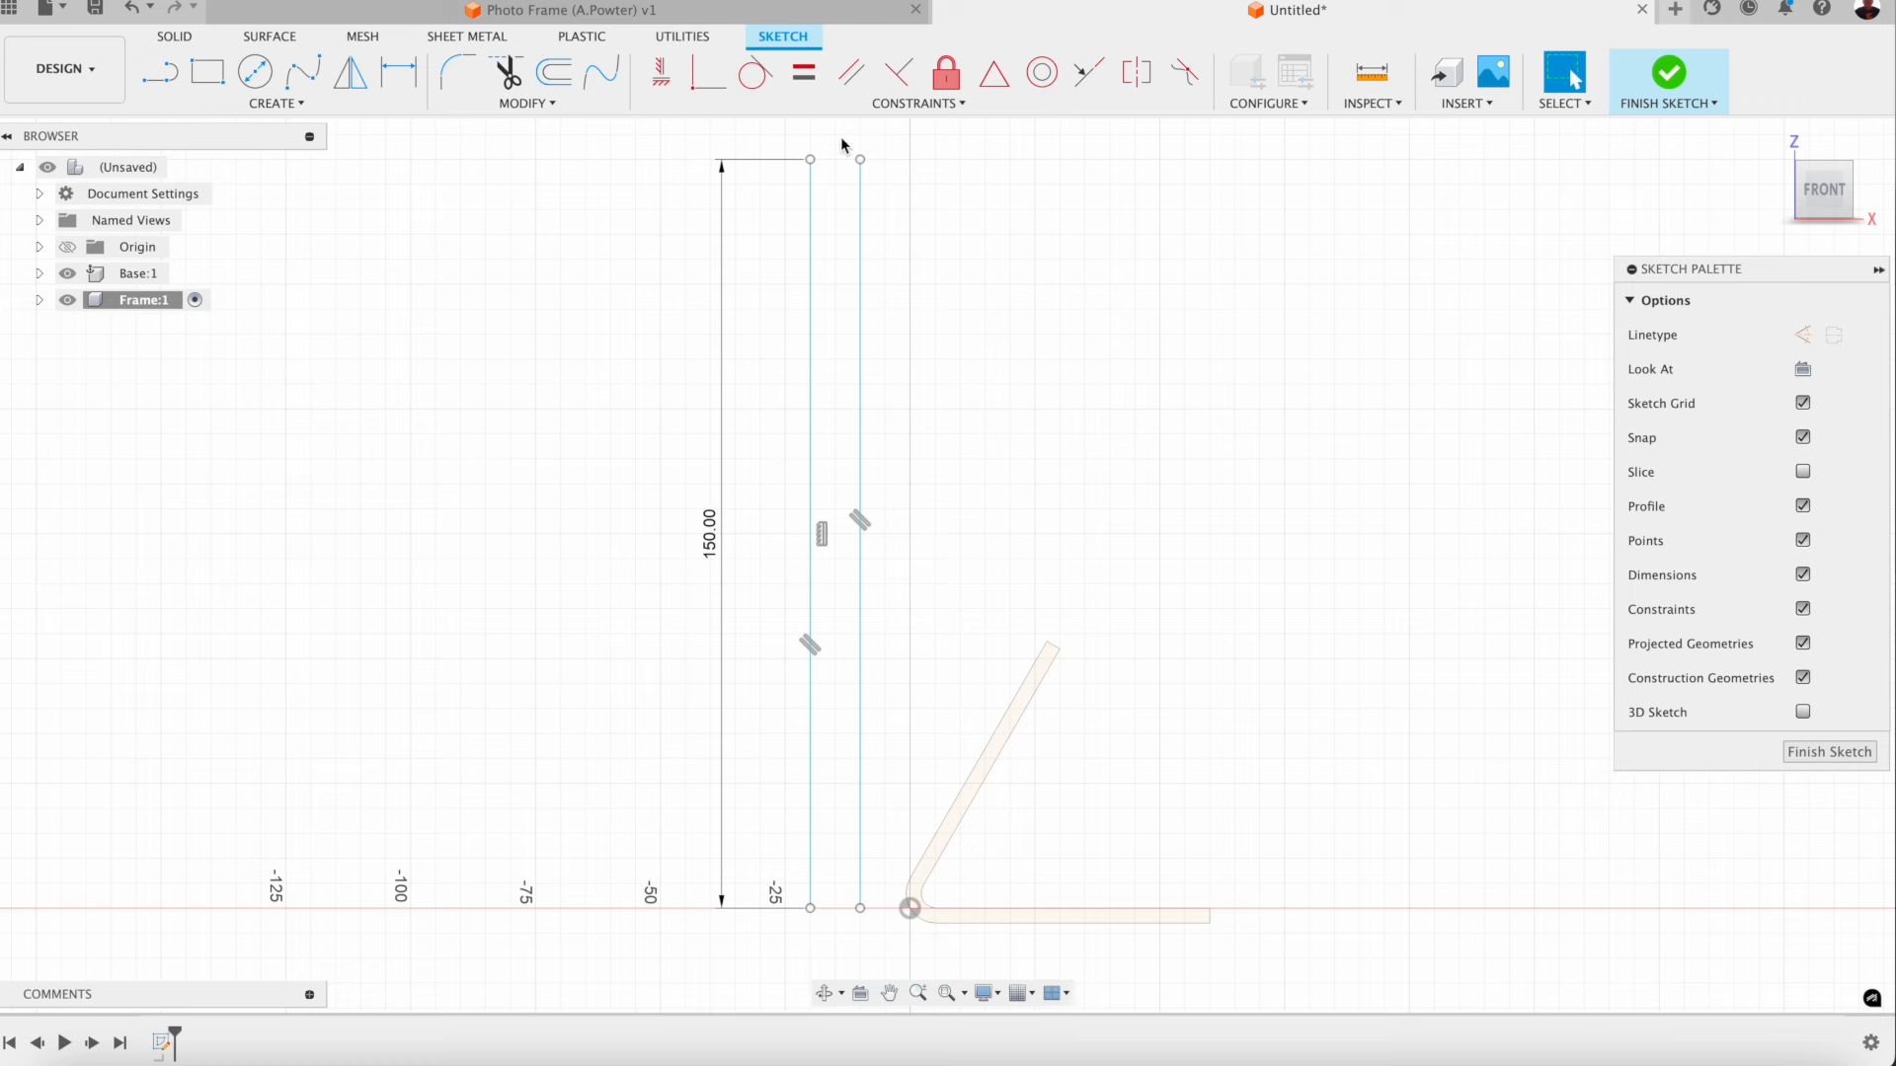
Step: Apply an Equal constraint between the two vertical lines
click(803, 72)
click(811, 263)
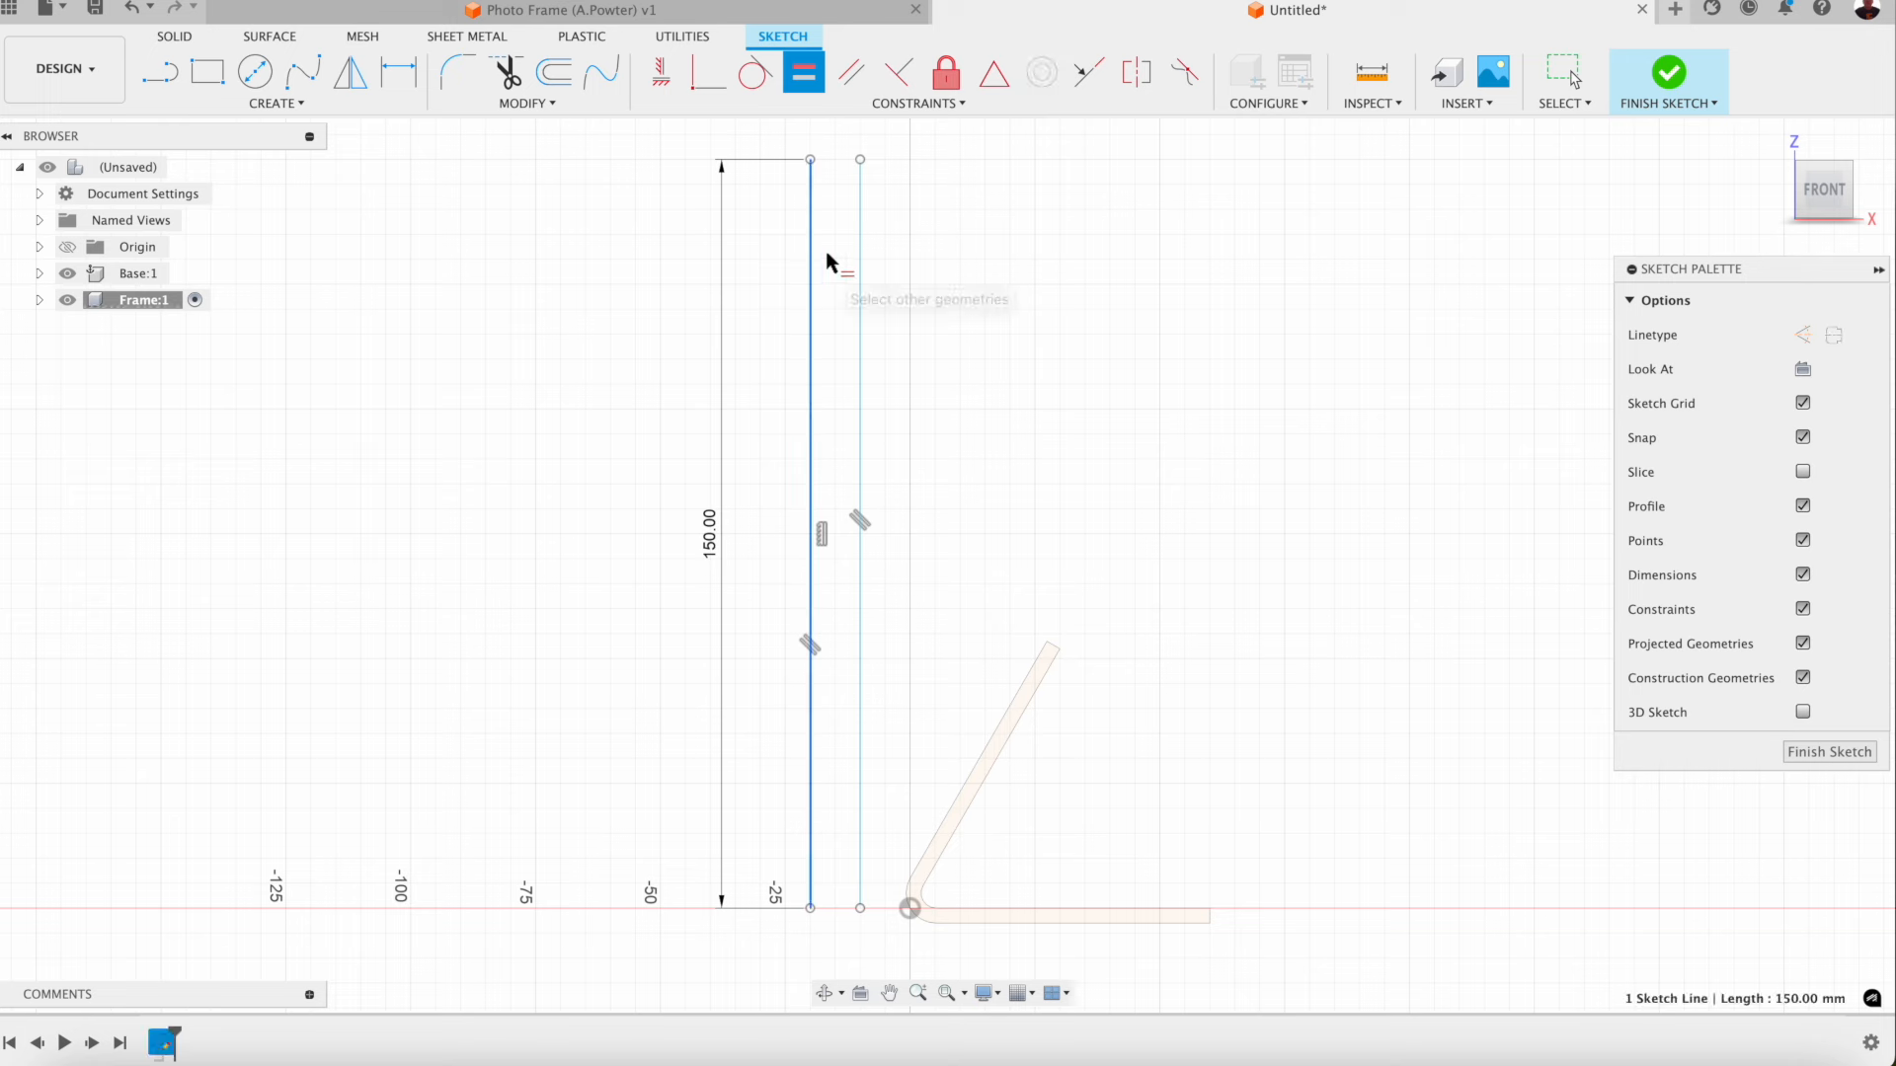
click(860, 247)
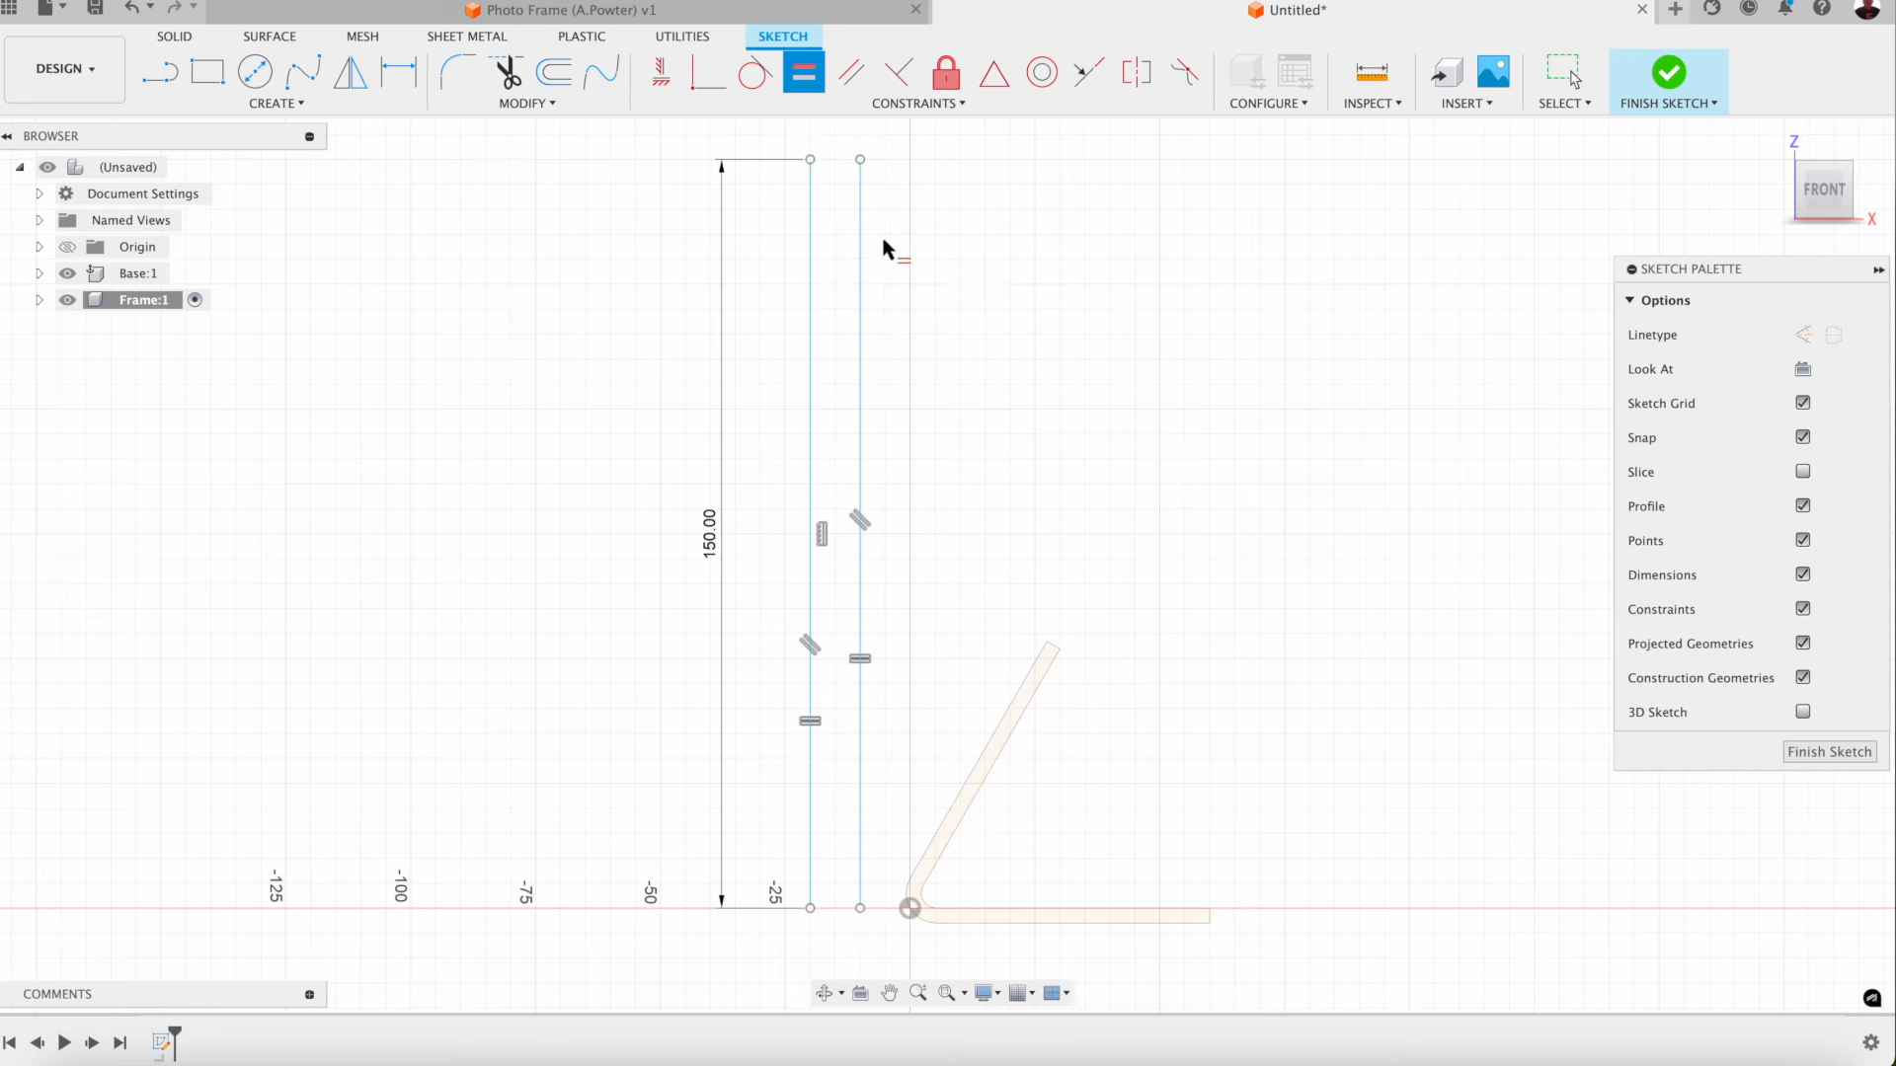
key(Escape)
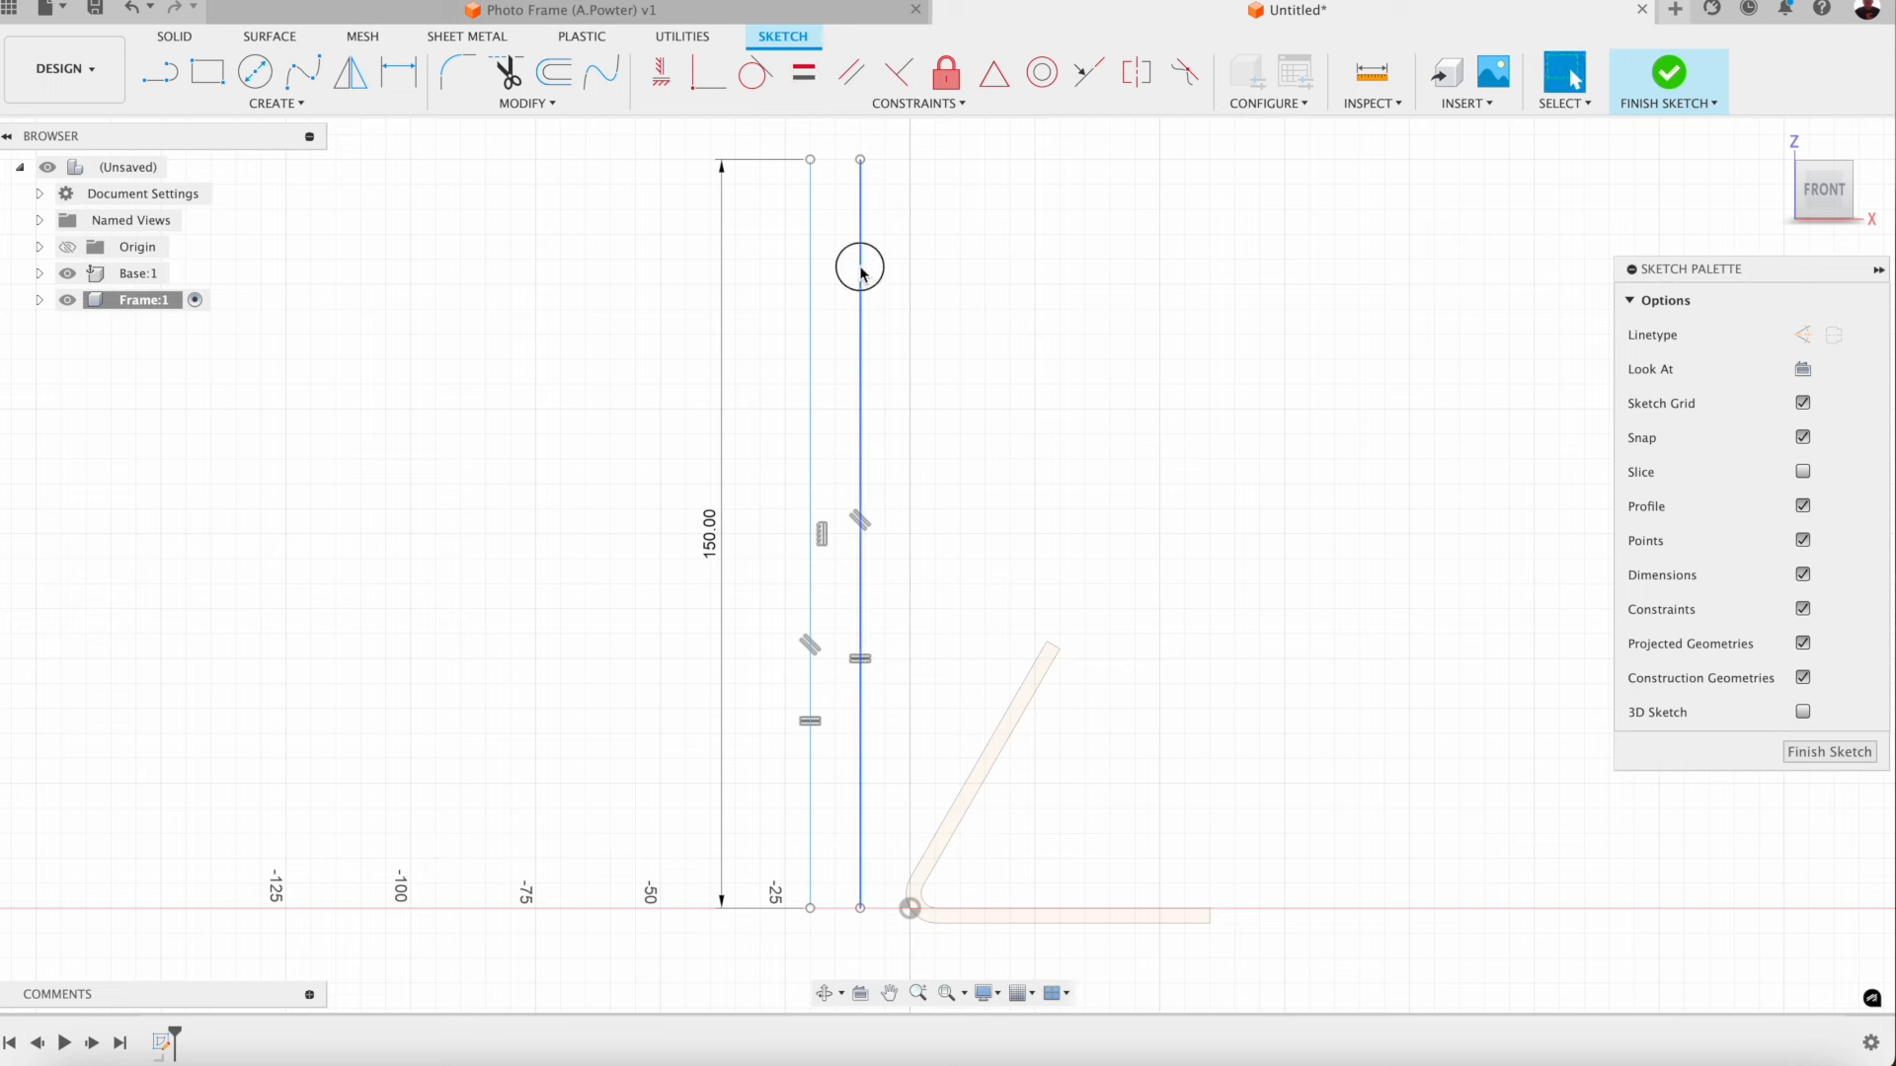
Step: Shift the second line slightly upward and align the lower endpoints of both lines with a Horizontal/Vertical constraint
mouse_move(859, 263)
mouse_down()
mouse_move(859, 235)
mouse_move(862, 254)
mouse_up()
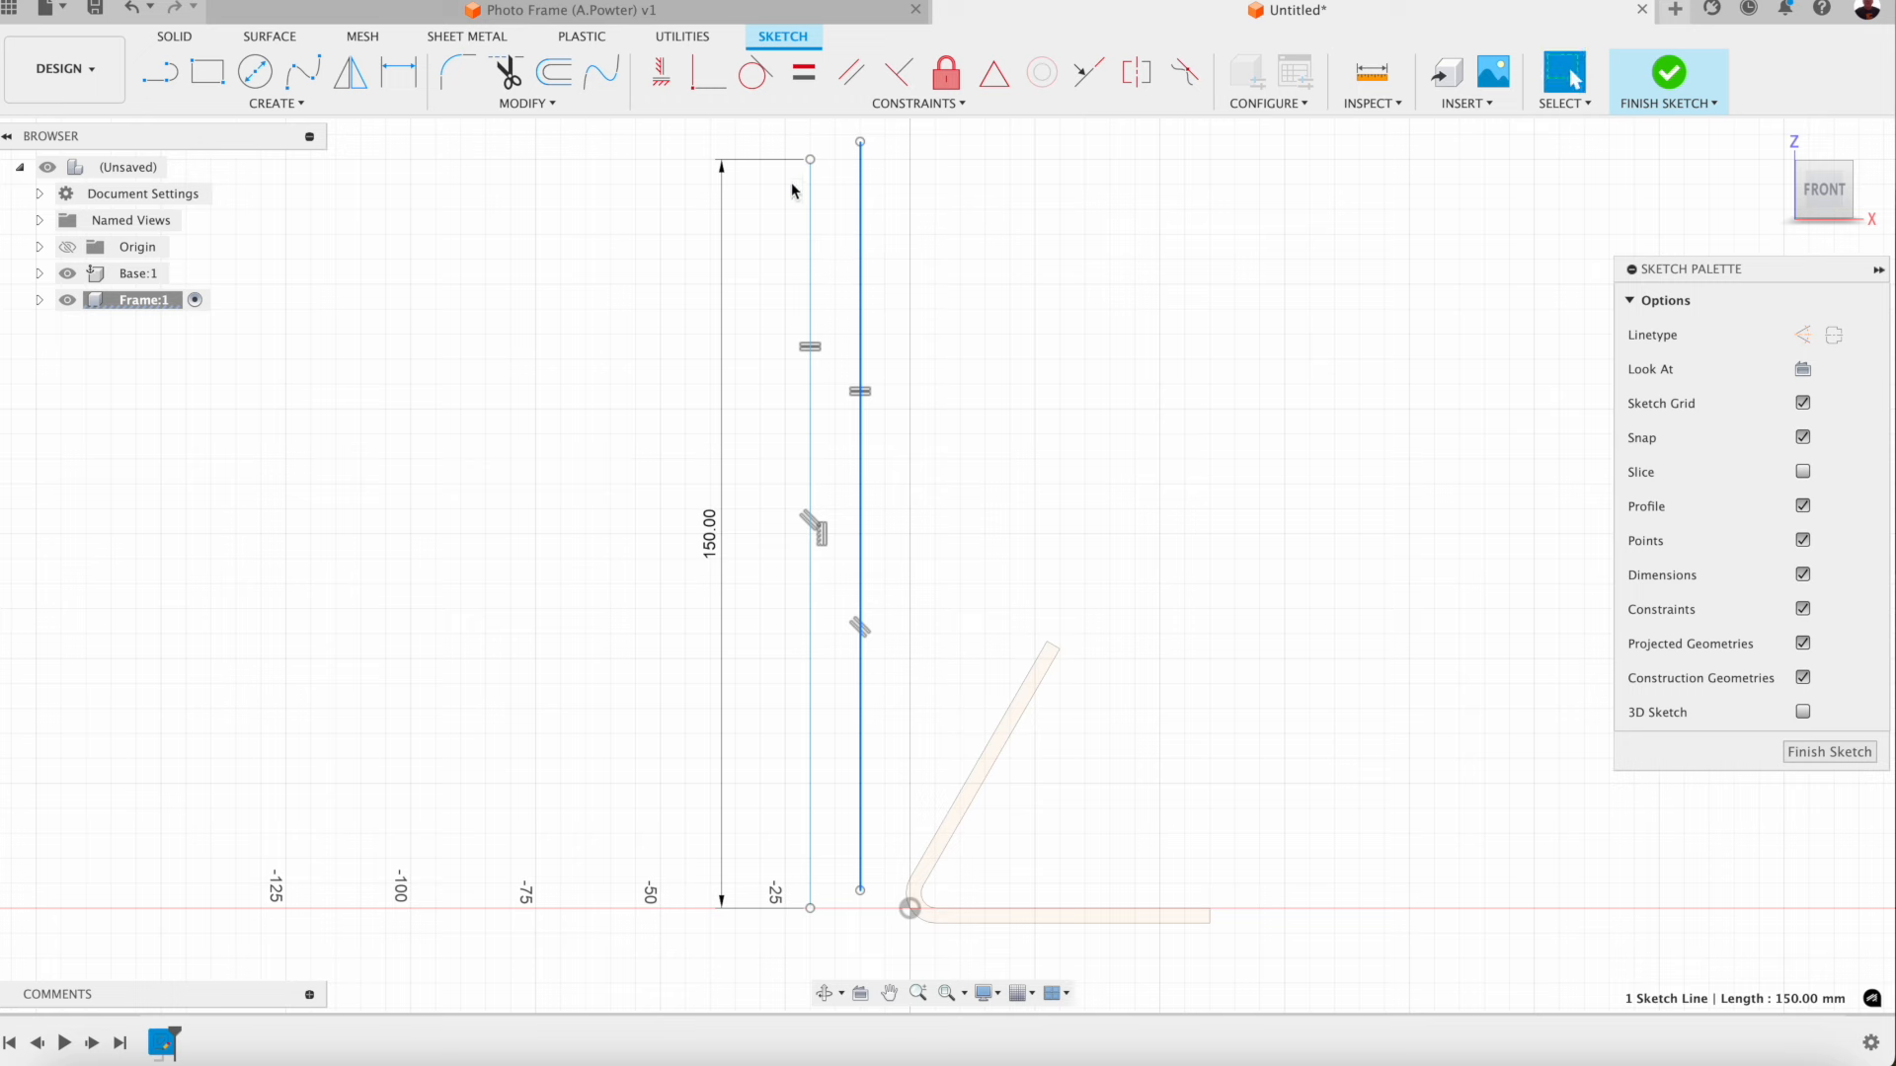
click(660, 85)
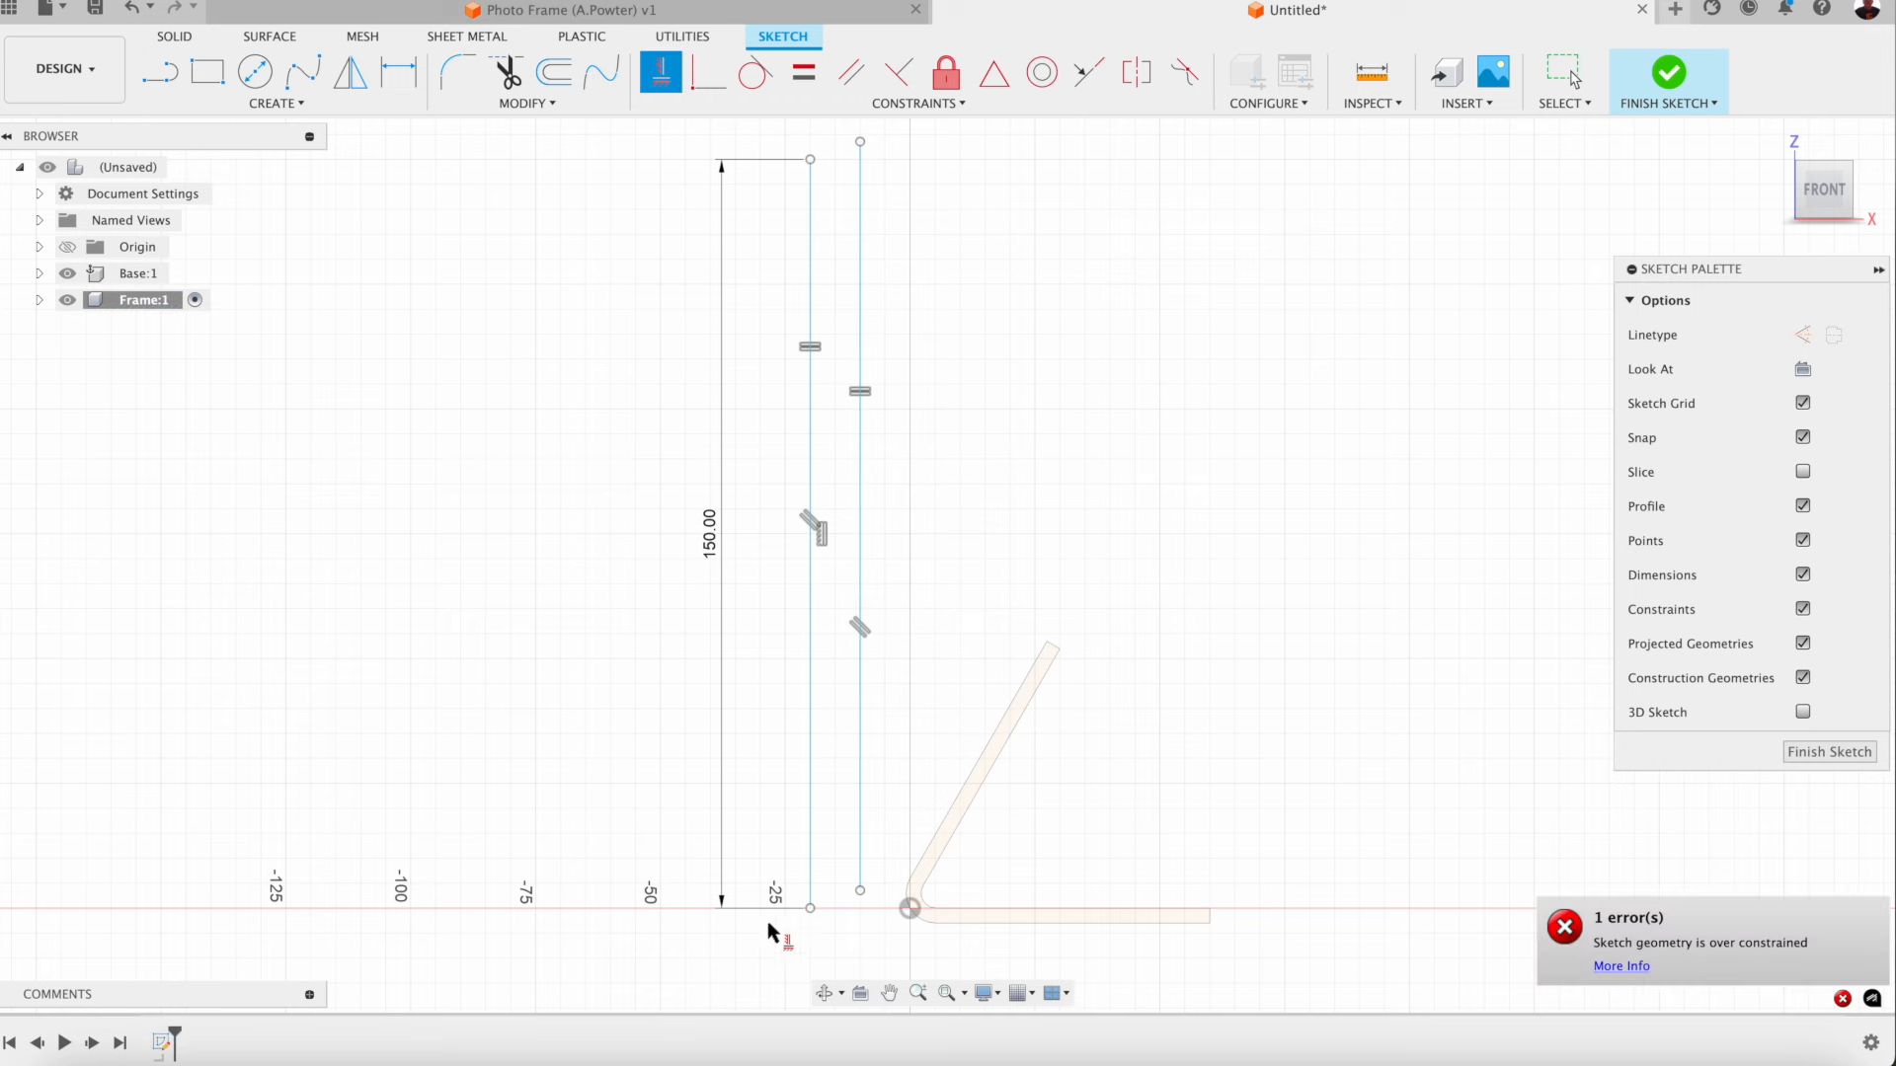
click(810, 908)
click(860, 890)
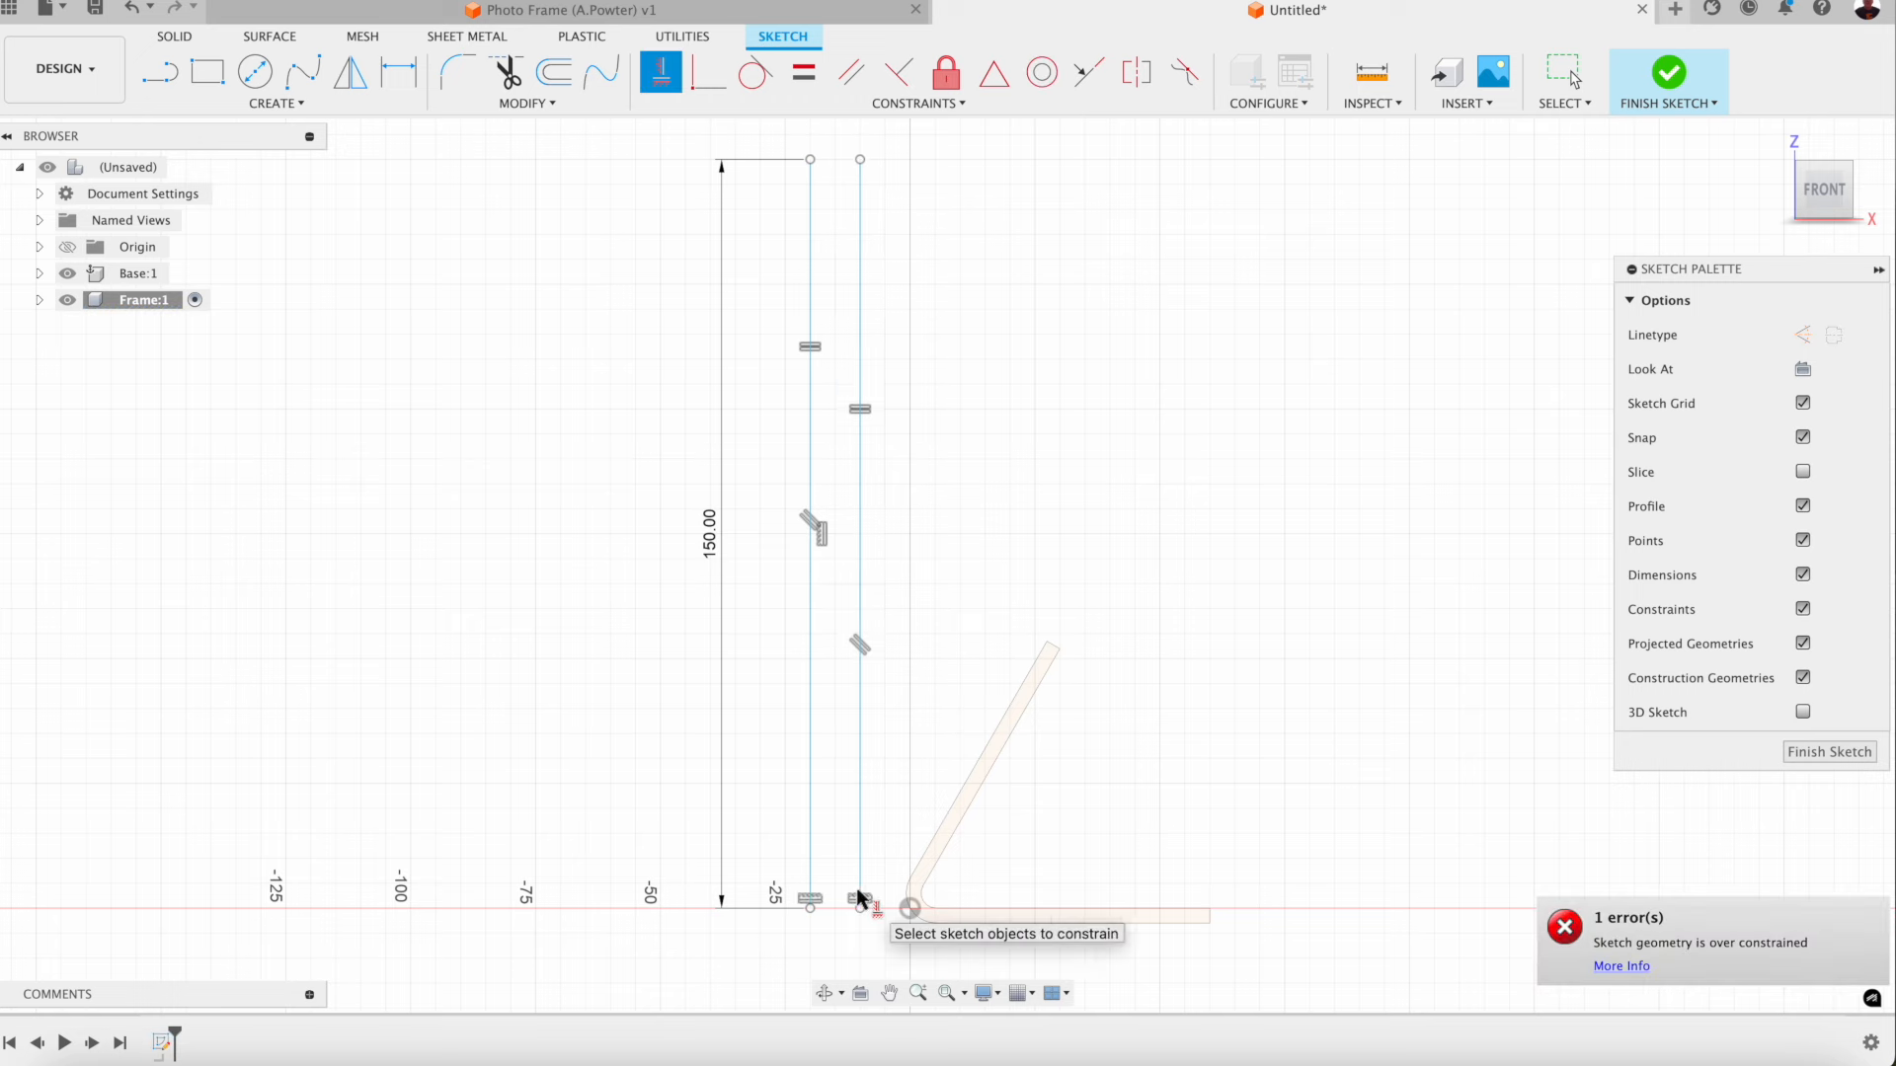
Step: Close the upper end of the profile with a 3-point arc, tangent to the lines, joining their upper endpoints
scroll(855, 139, down, 2)
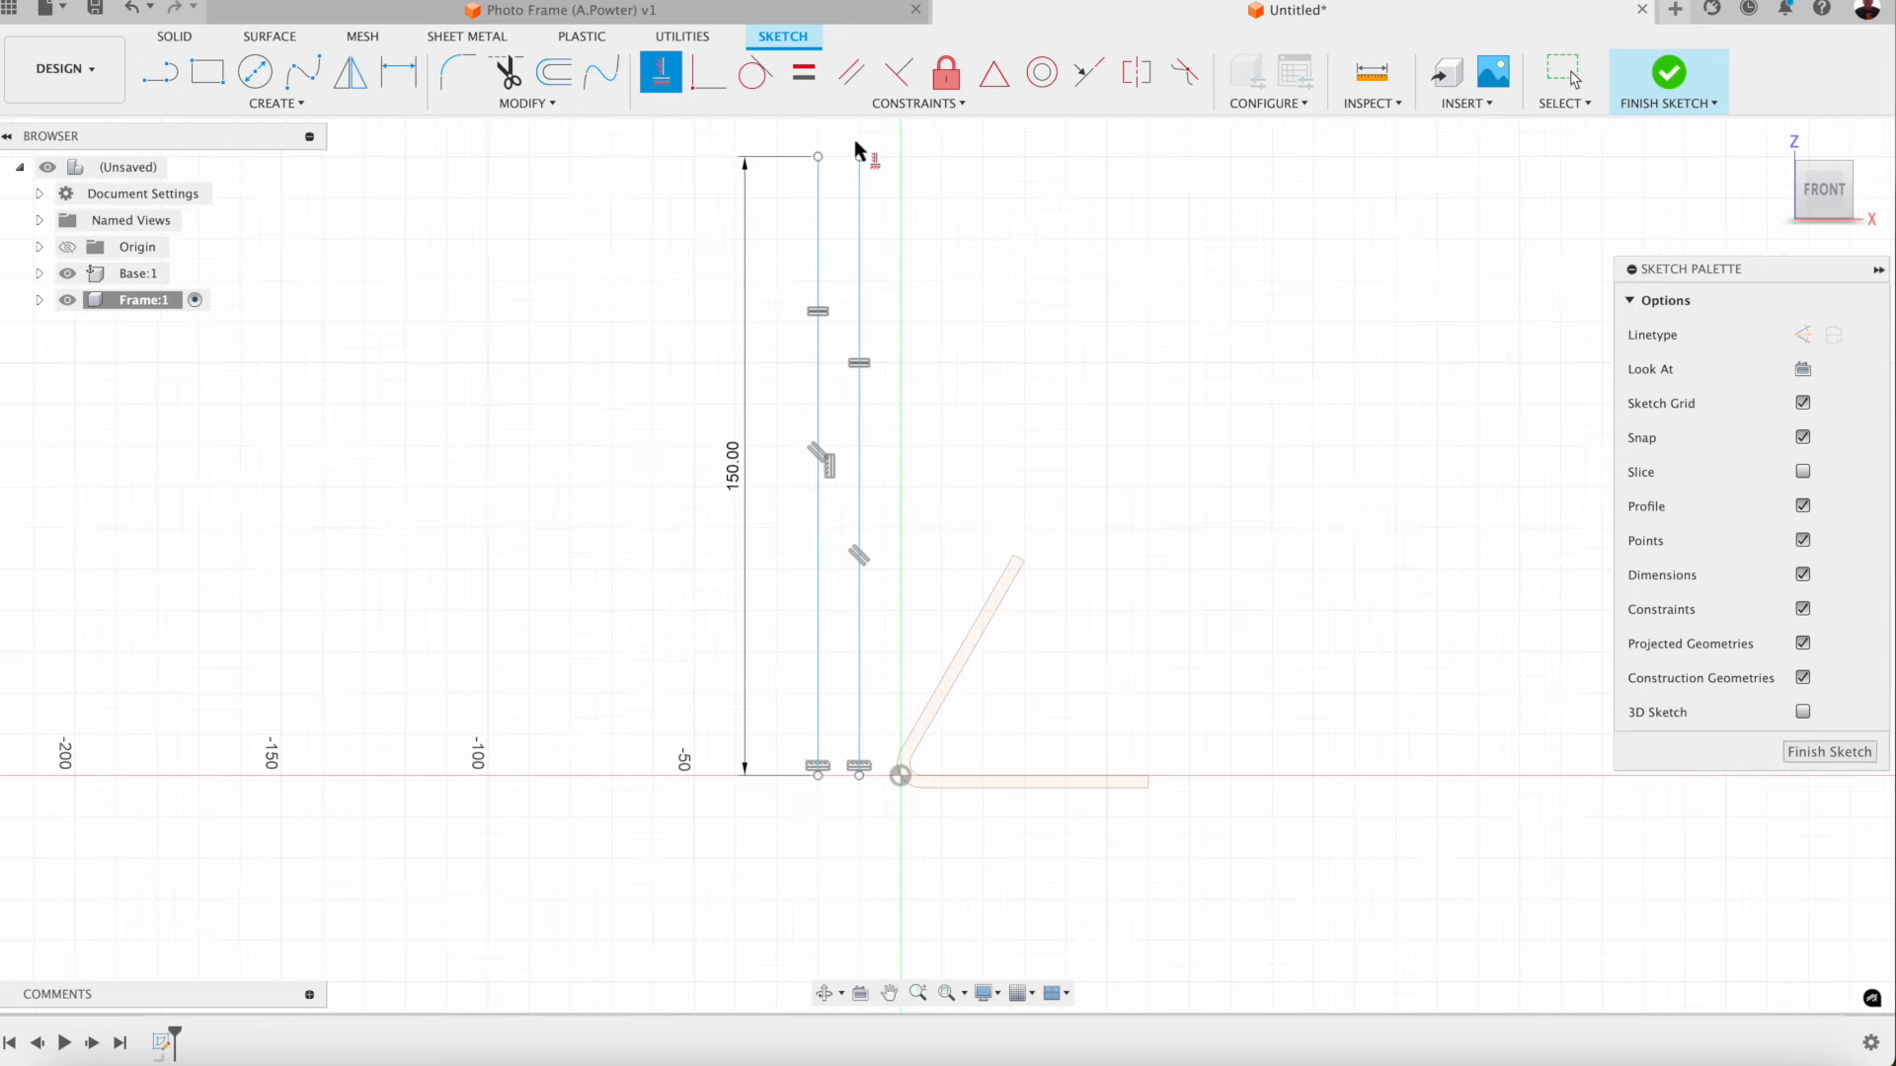
scroll(847, 133, up, 3)
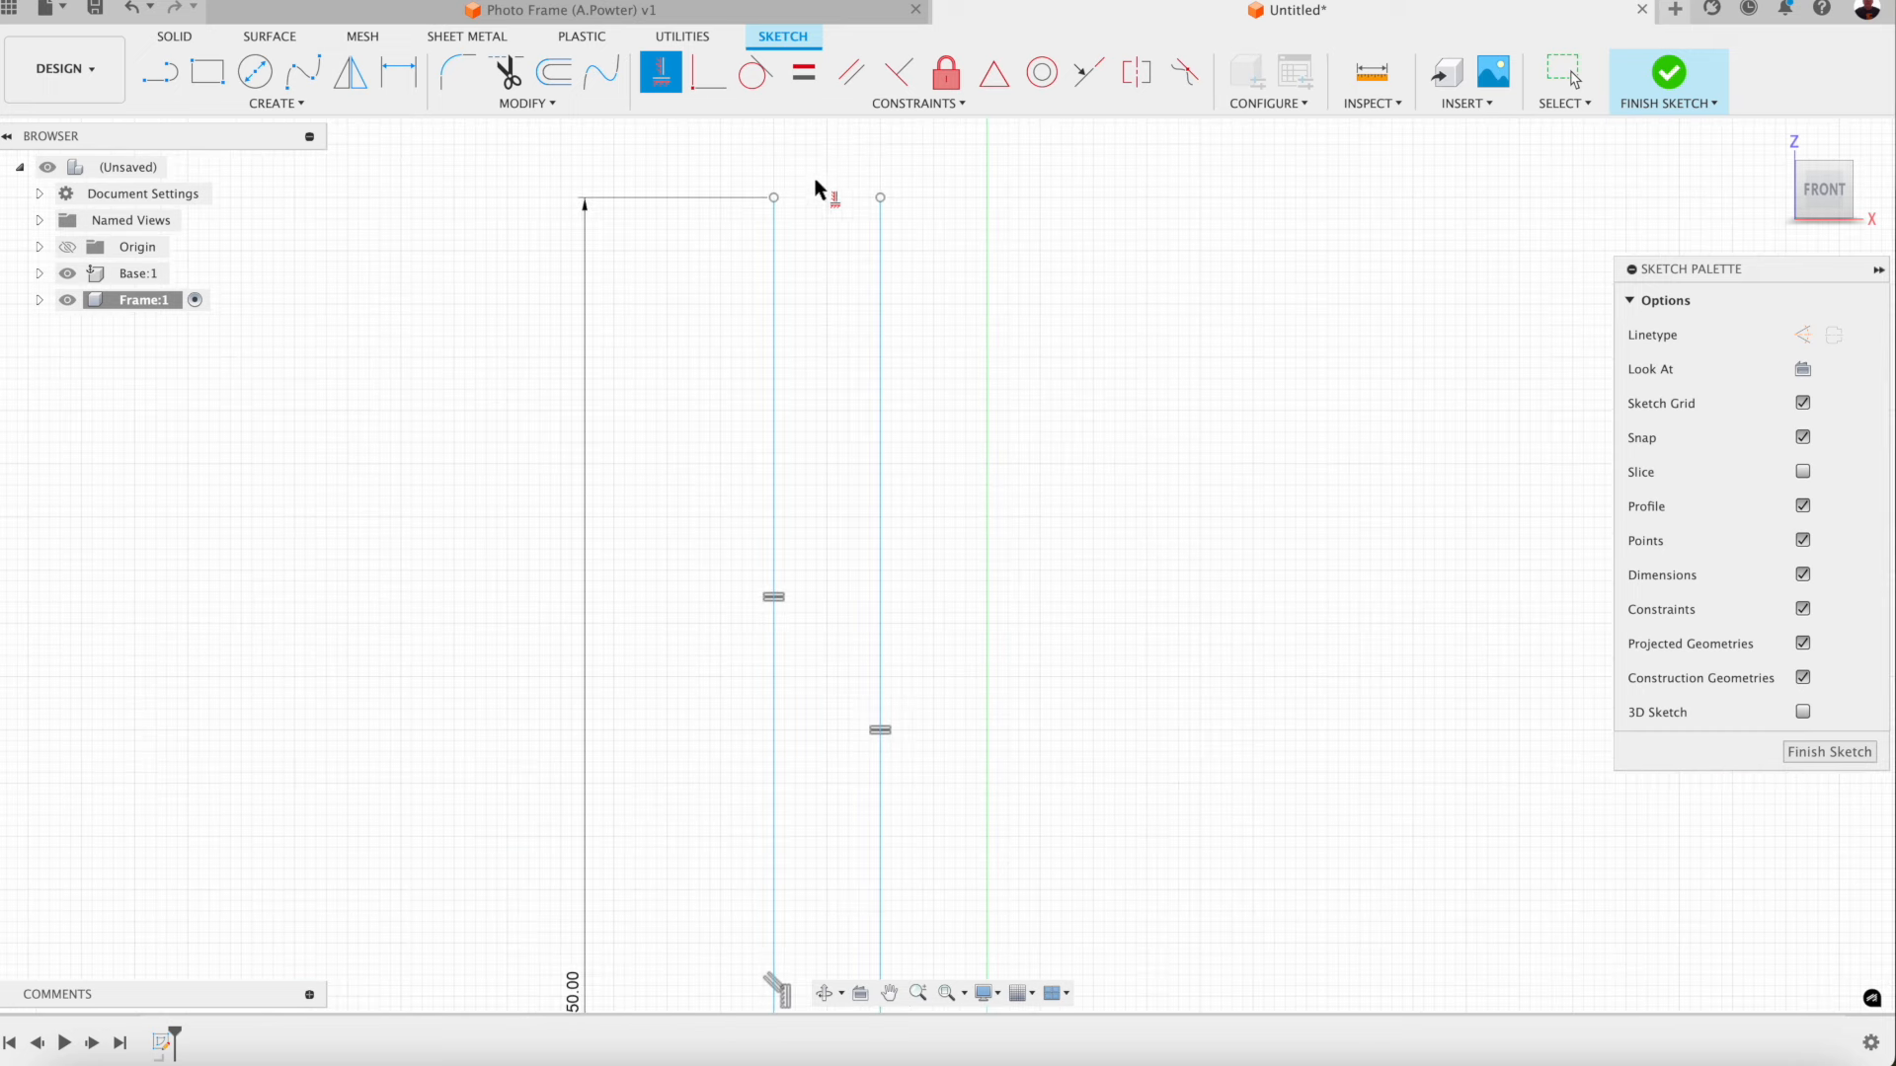
click(276, 103)
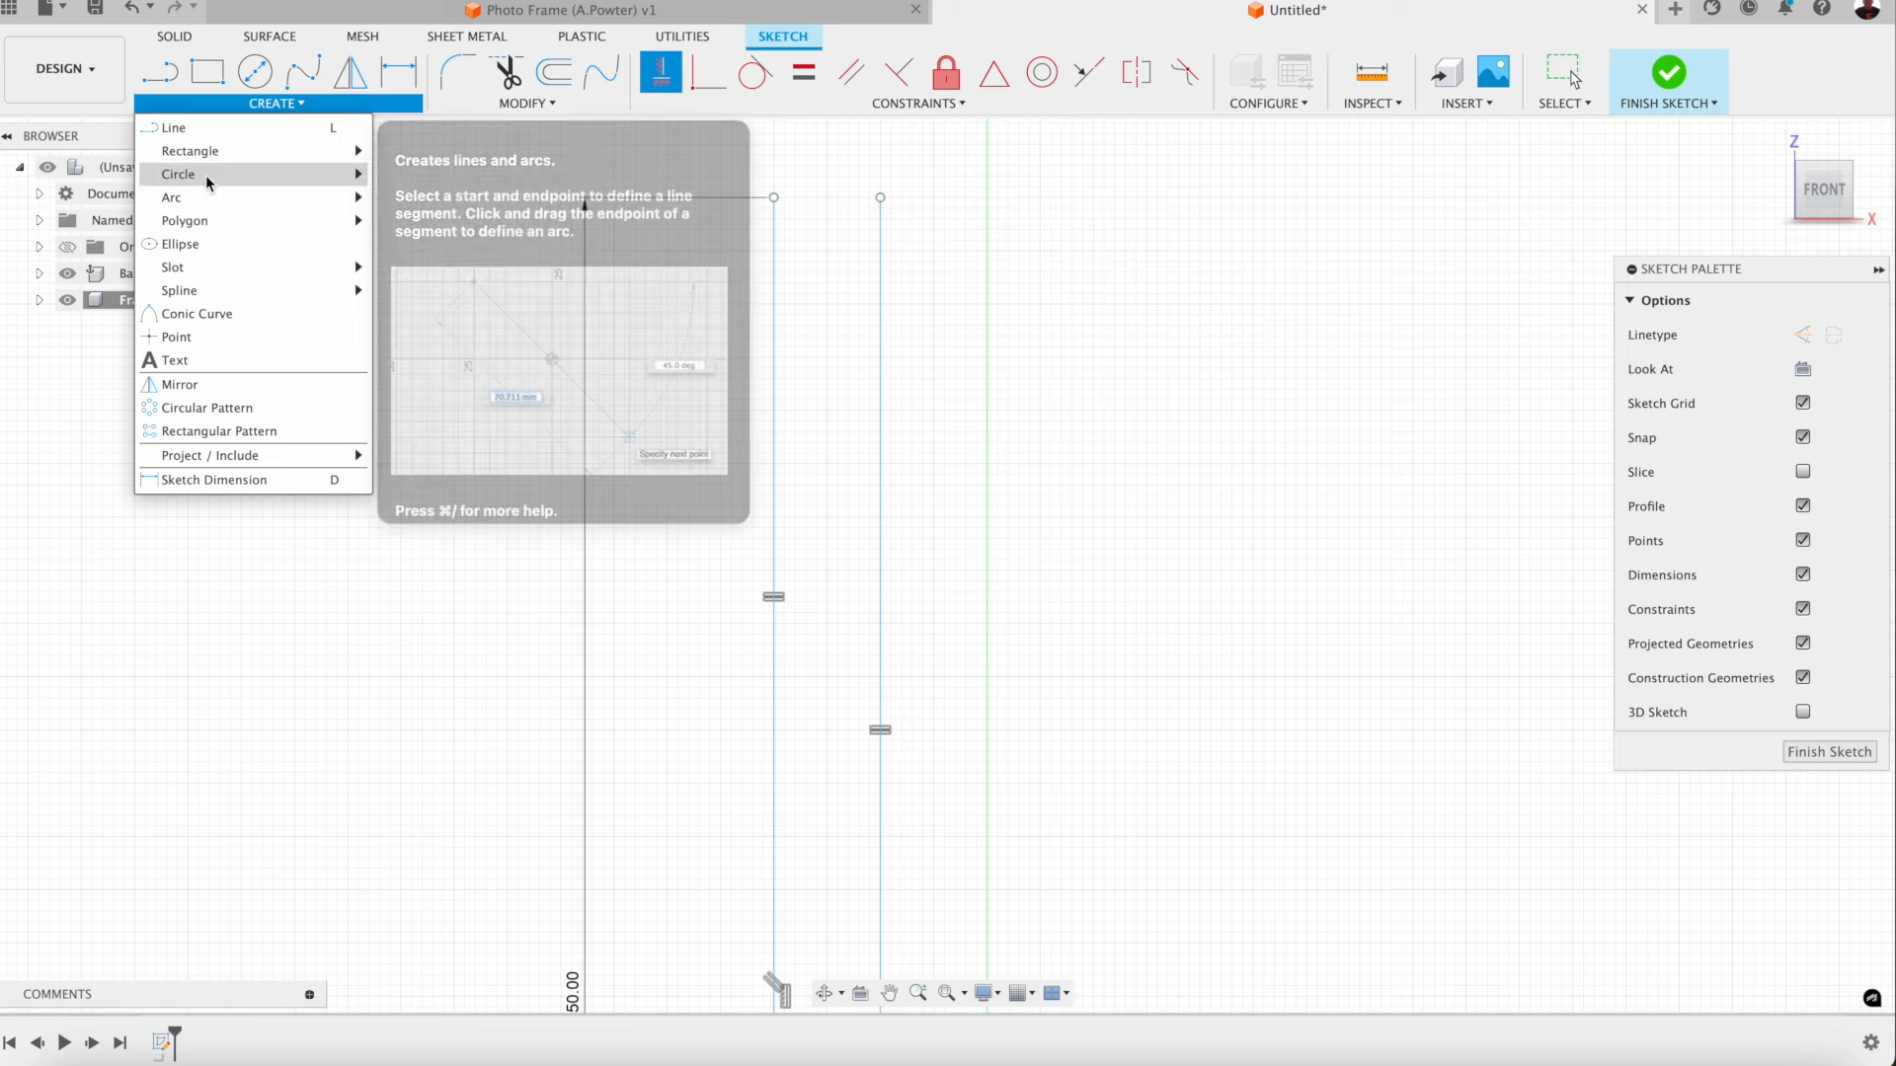
mouse_move(206, 197)
click(435, 195)
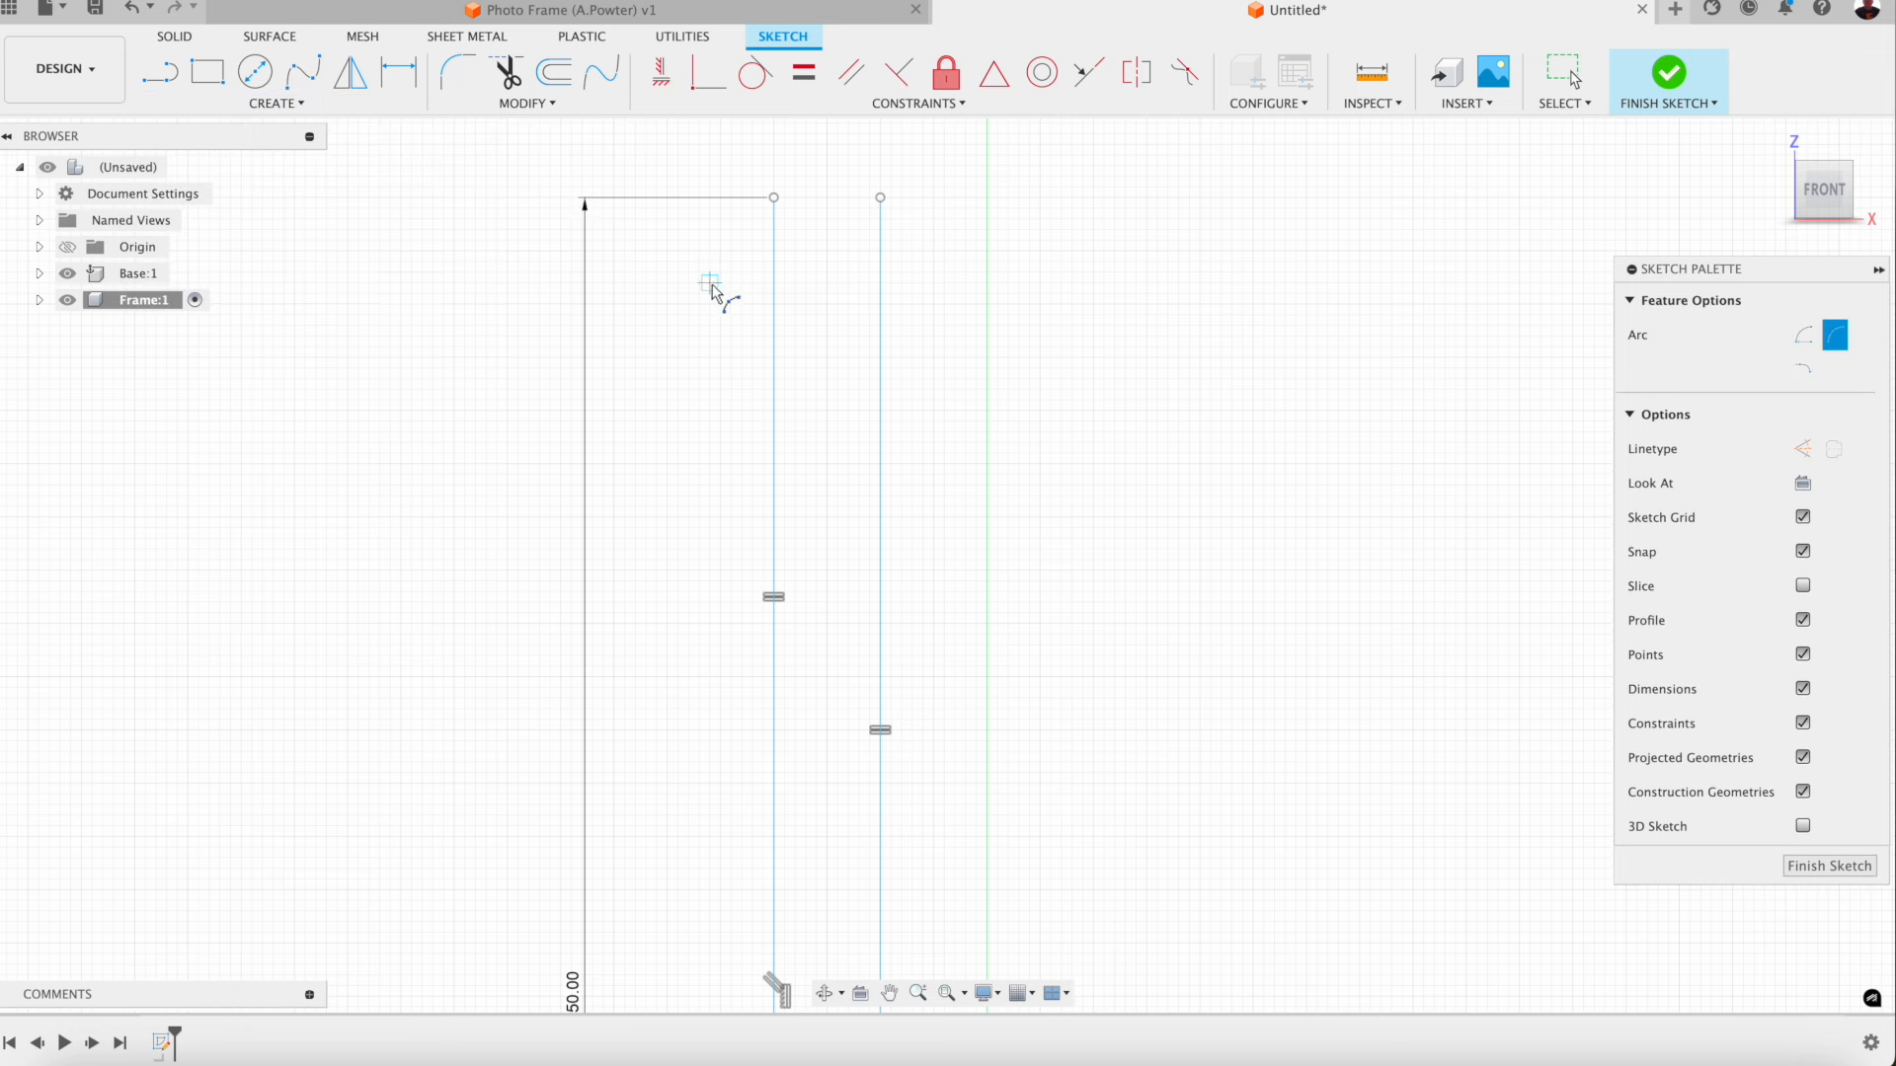
click(775, 197)
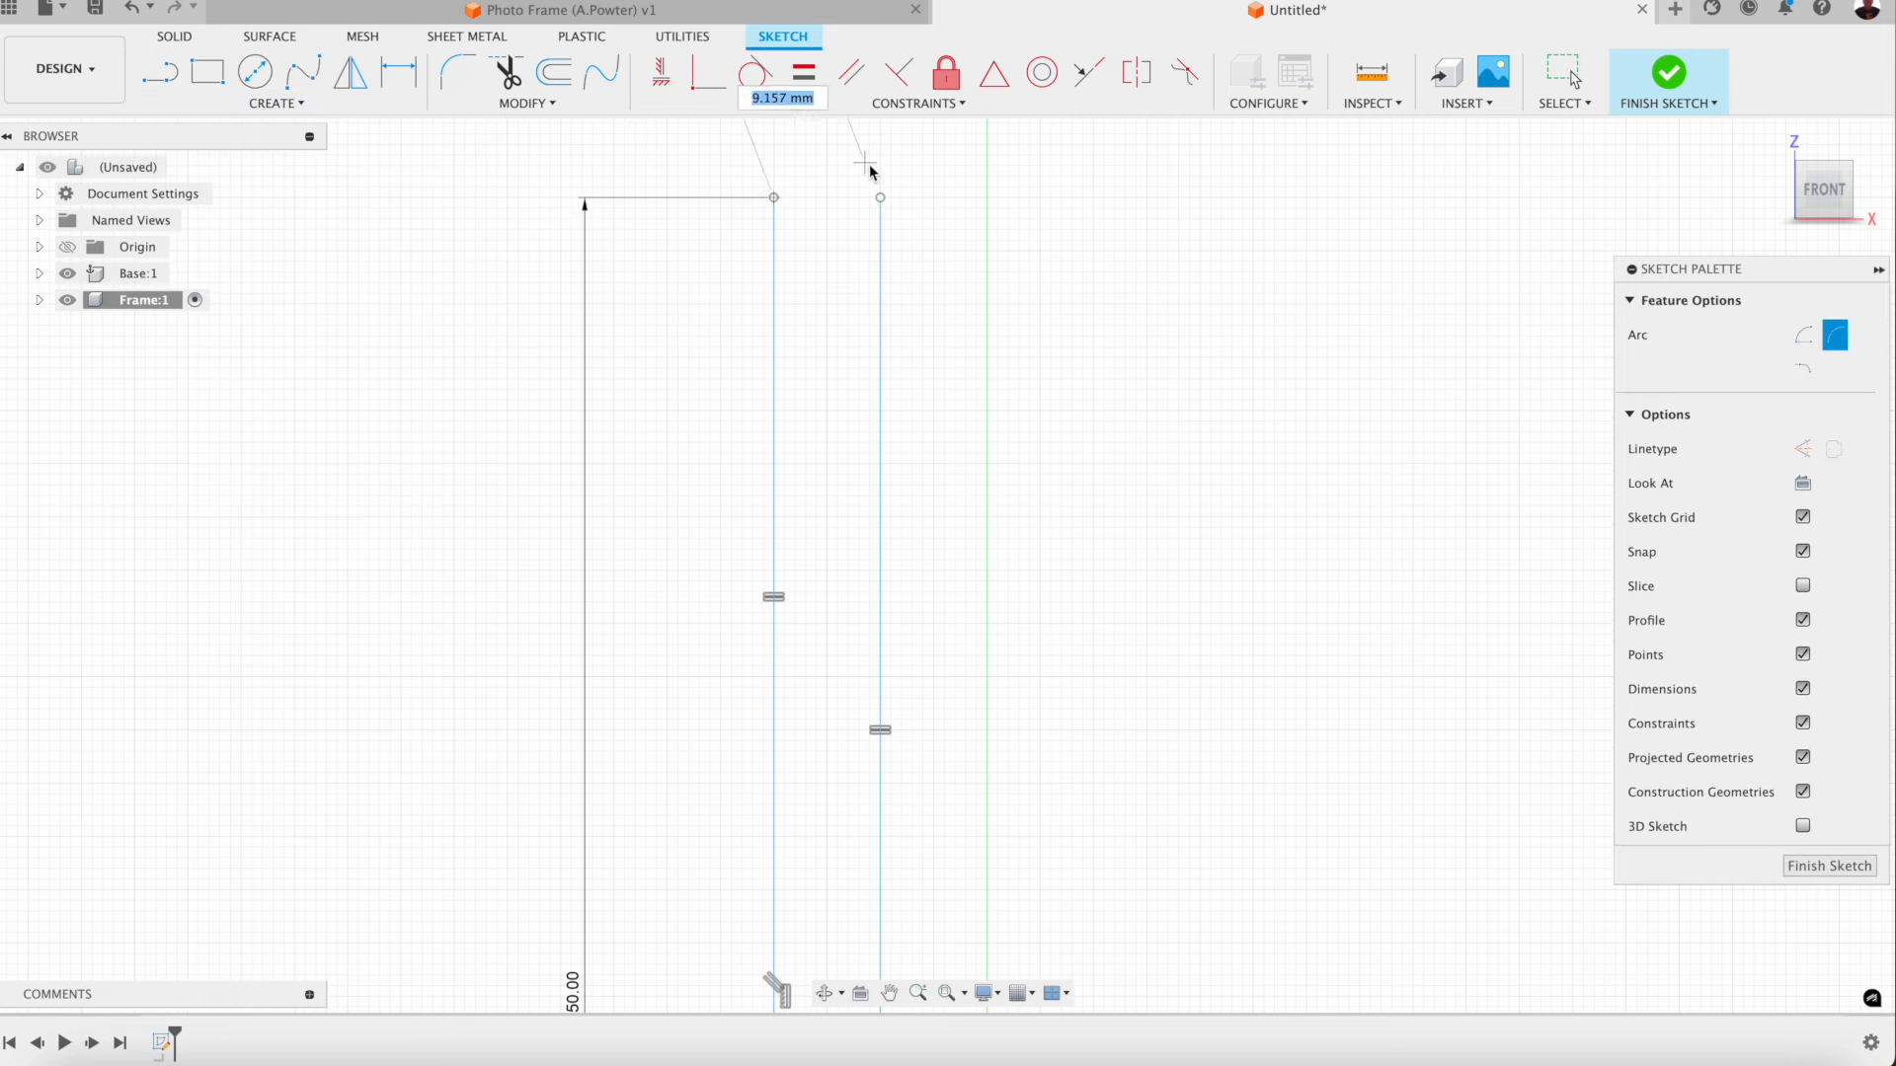
click(880, 198)
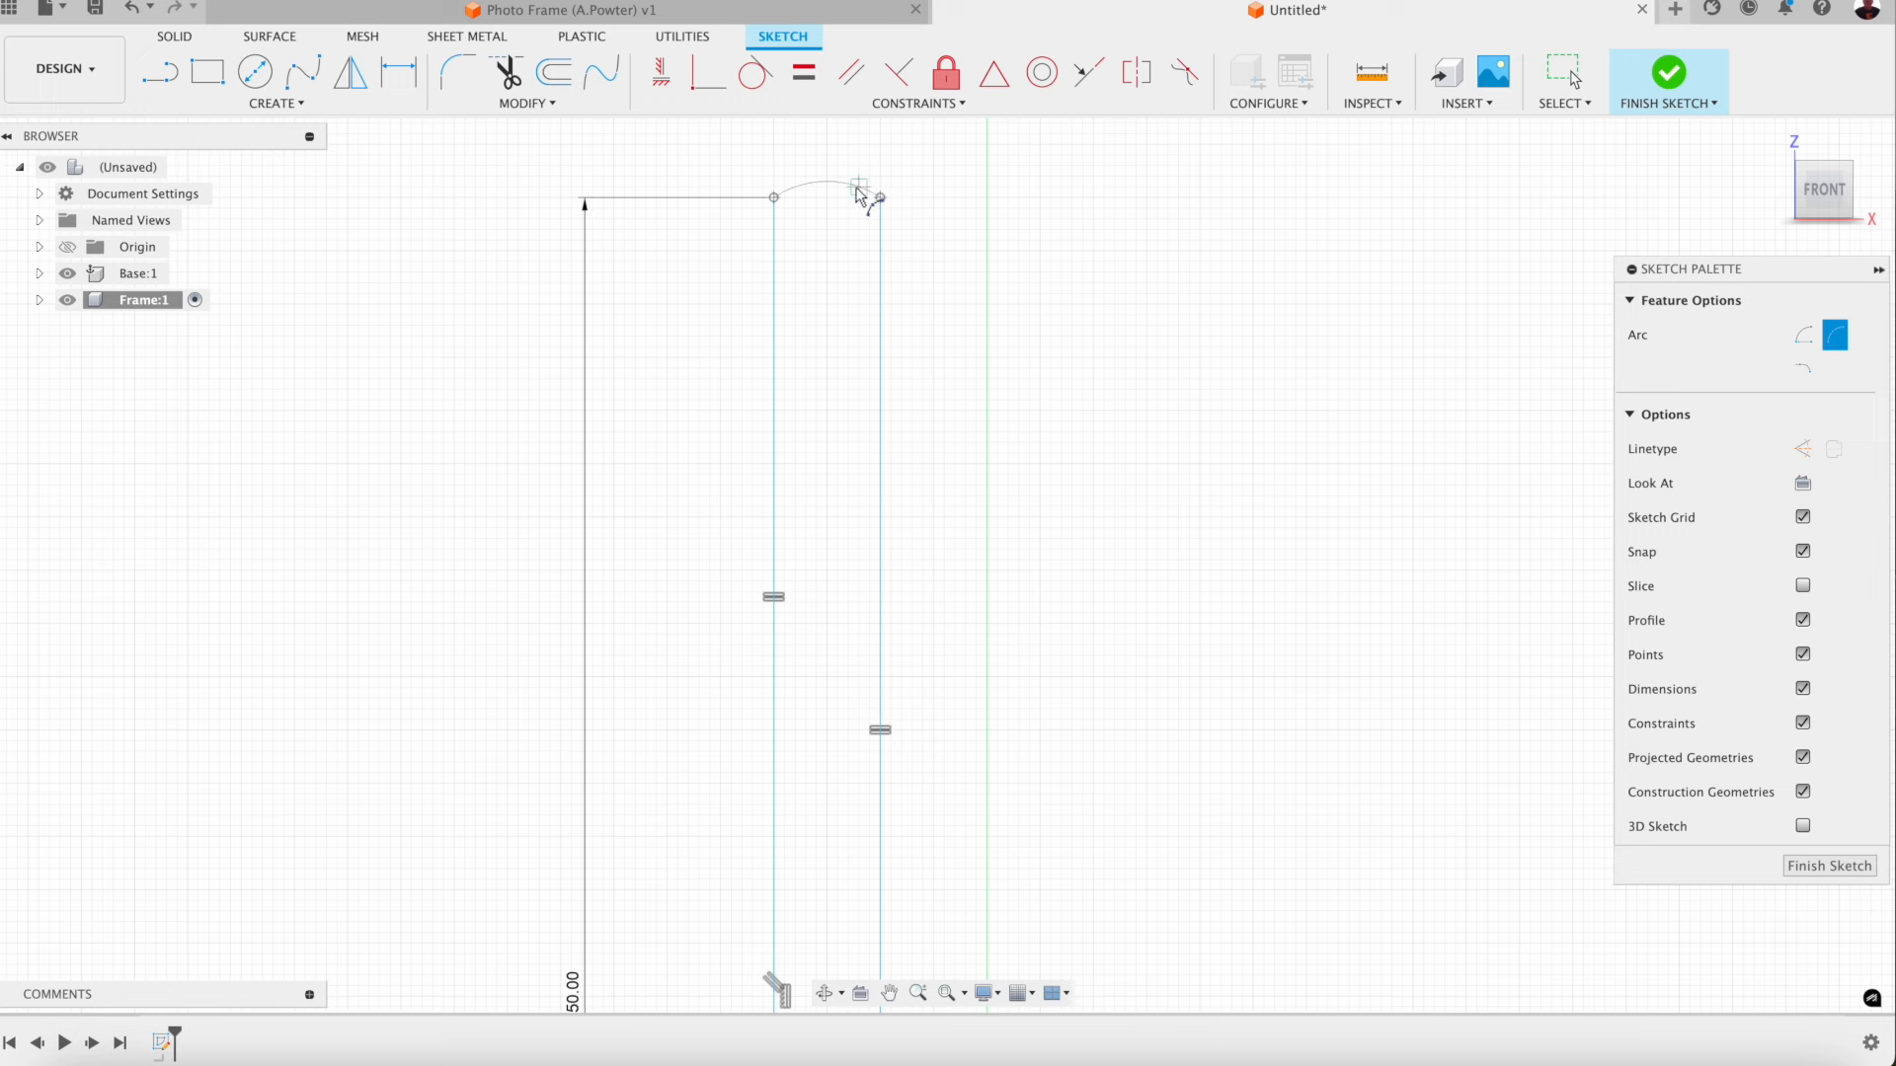
click(826, 145)
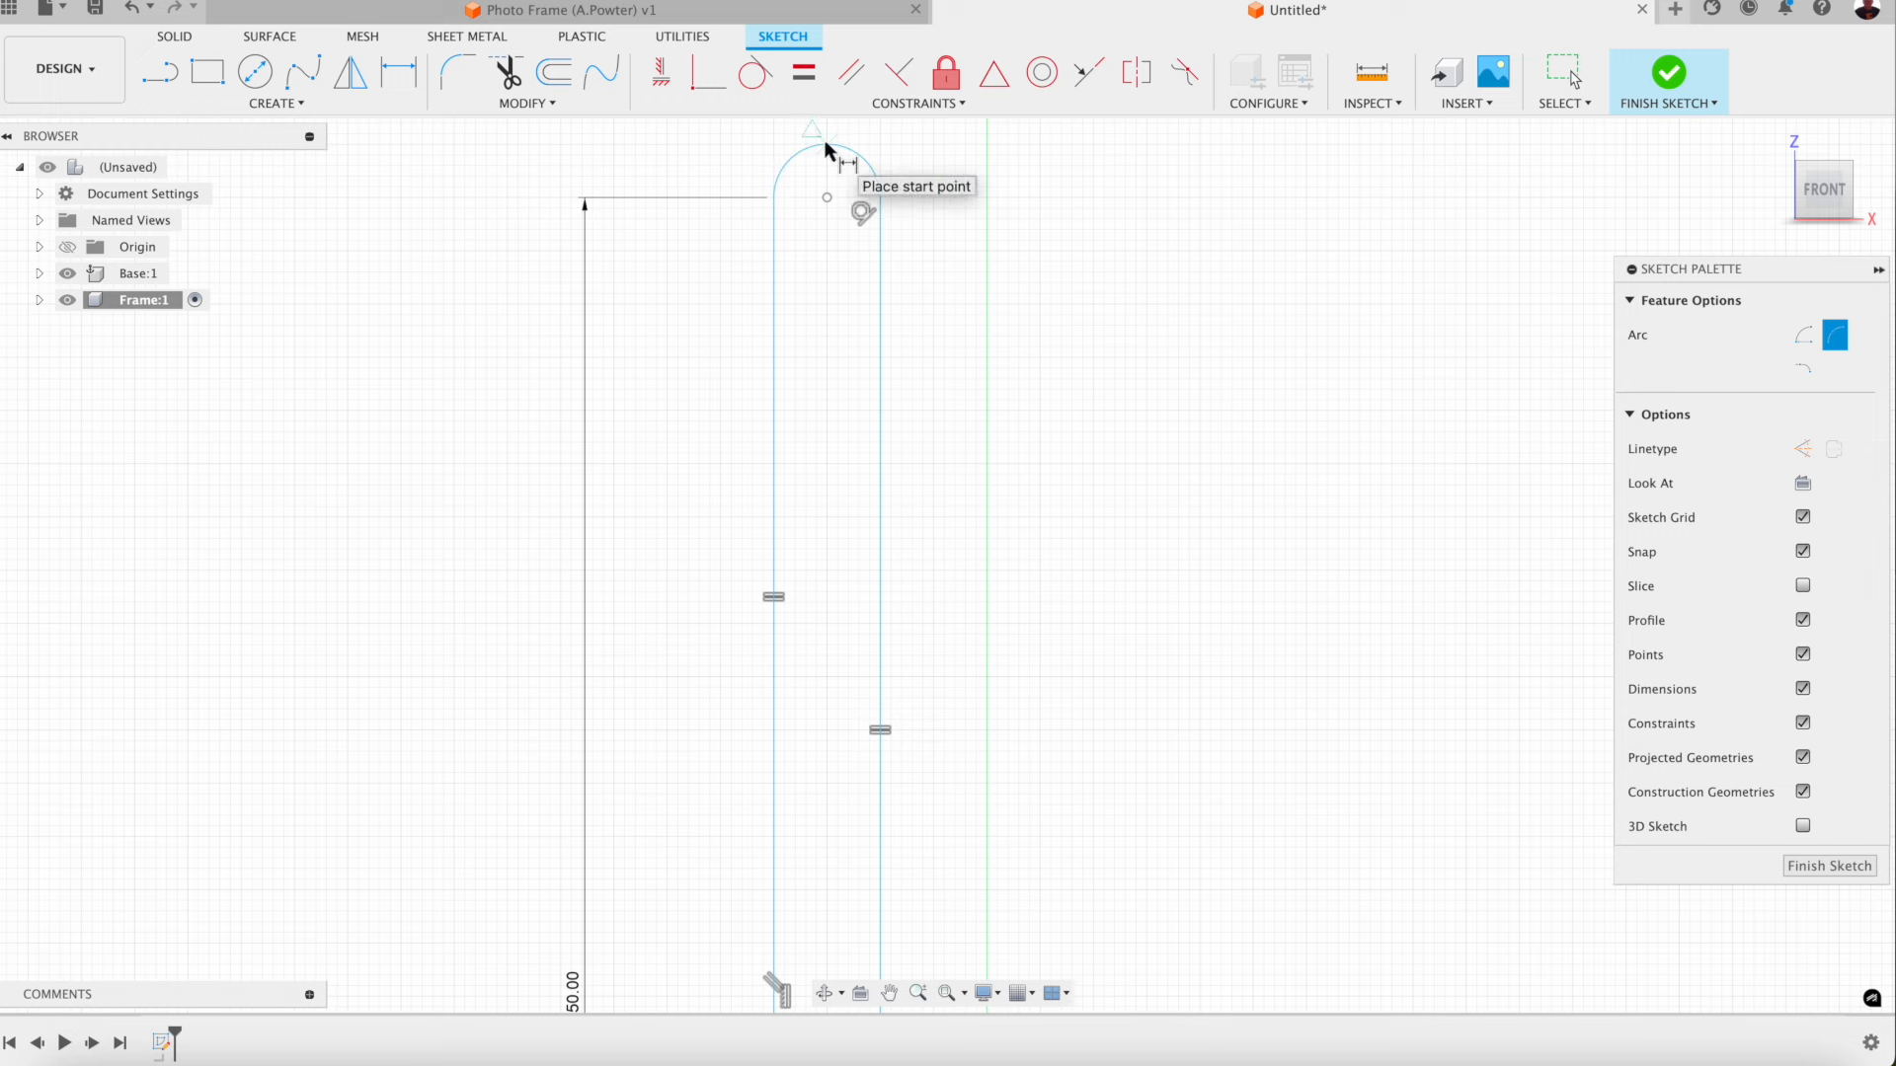
Step: Dimension the upper arc with a radius of 3.5 mm
key(d)
click(851, 151)
click(925, 143)
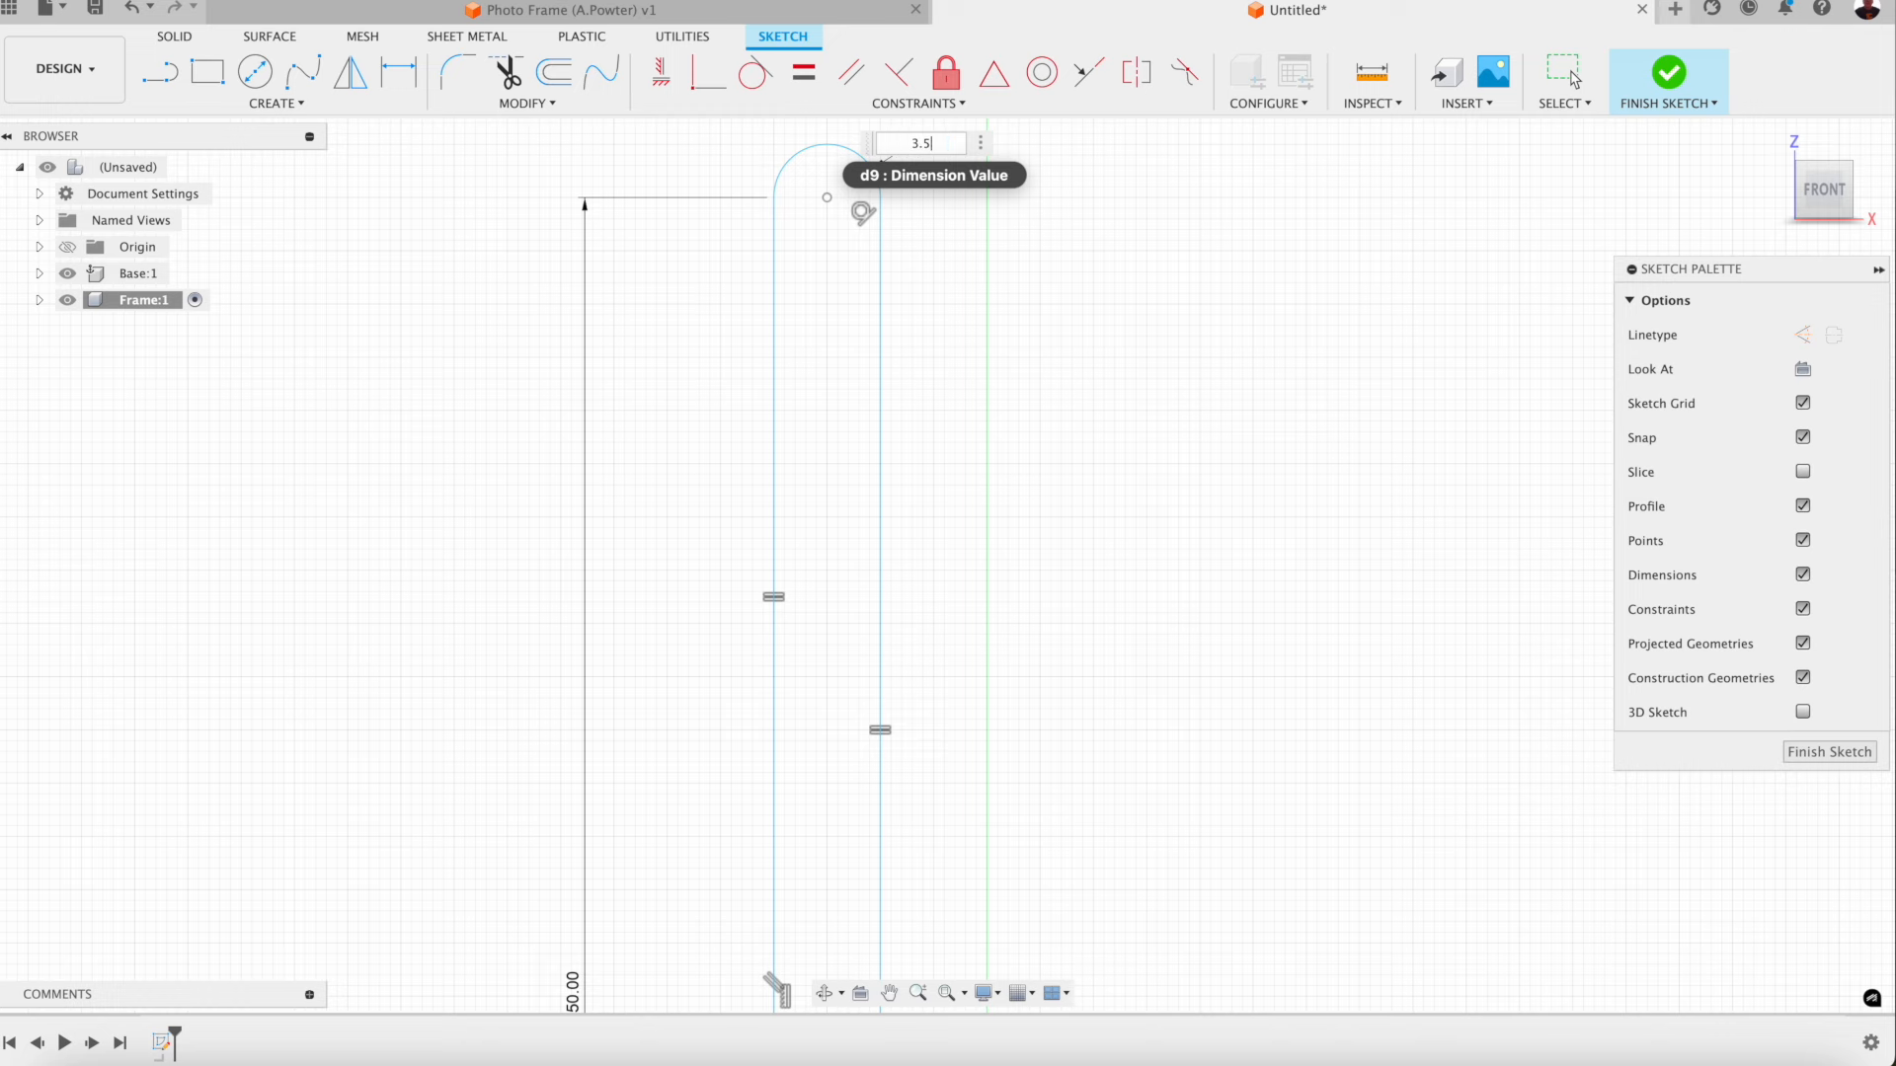
key(Return)
scroll(845, 304, down, 2)
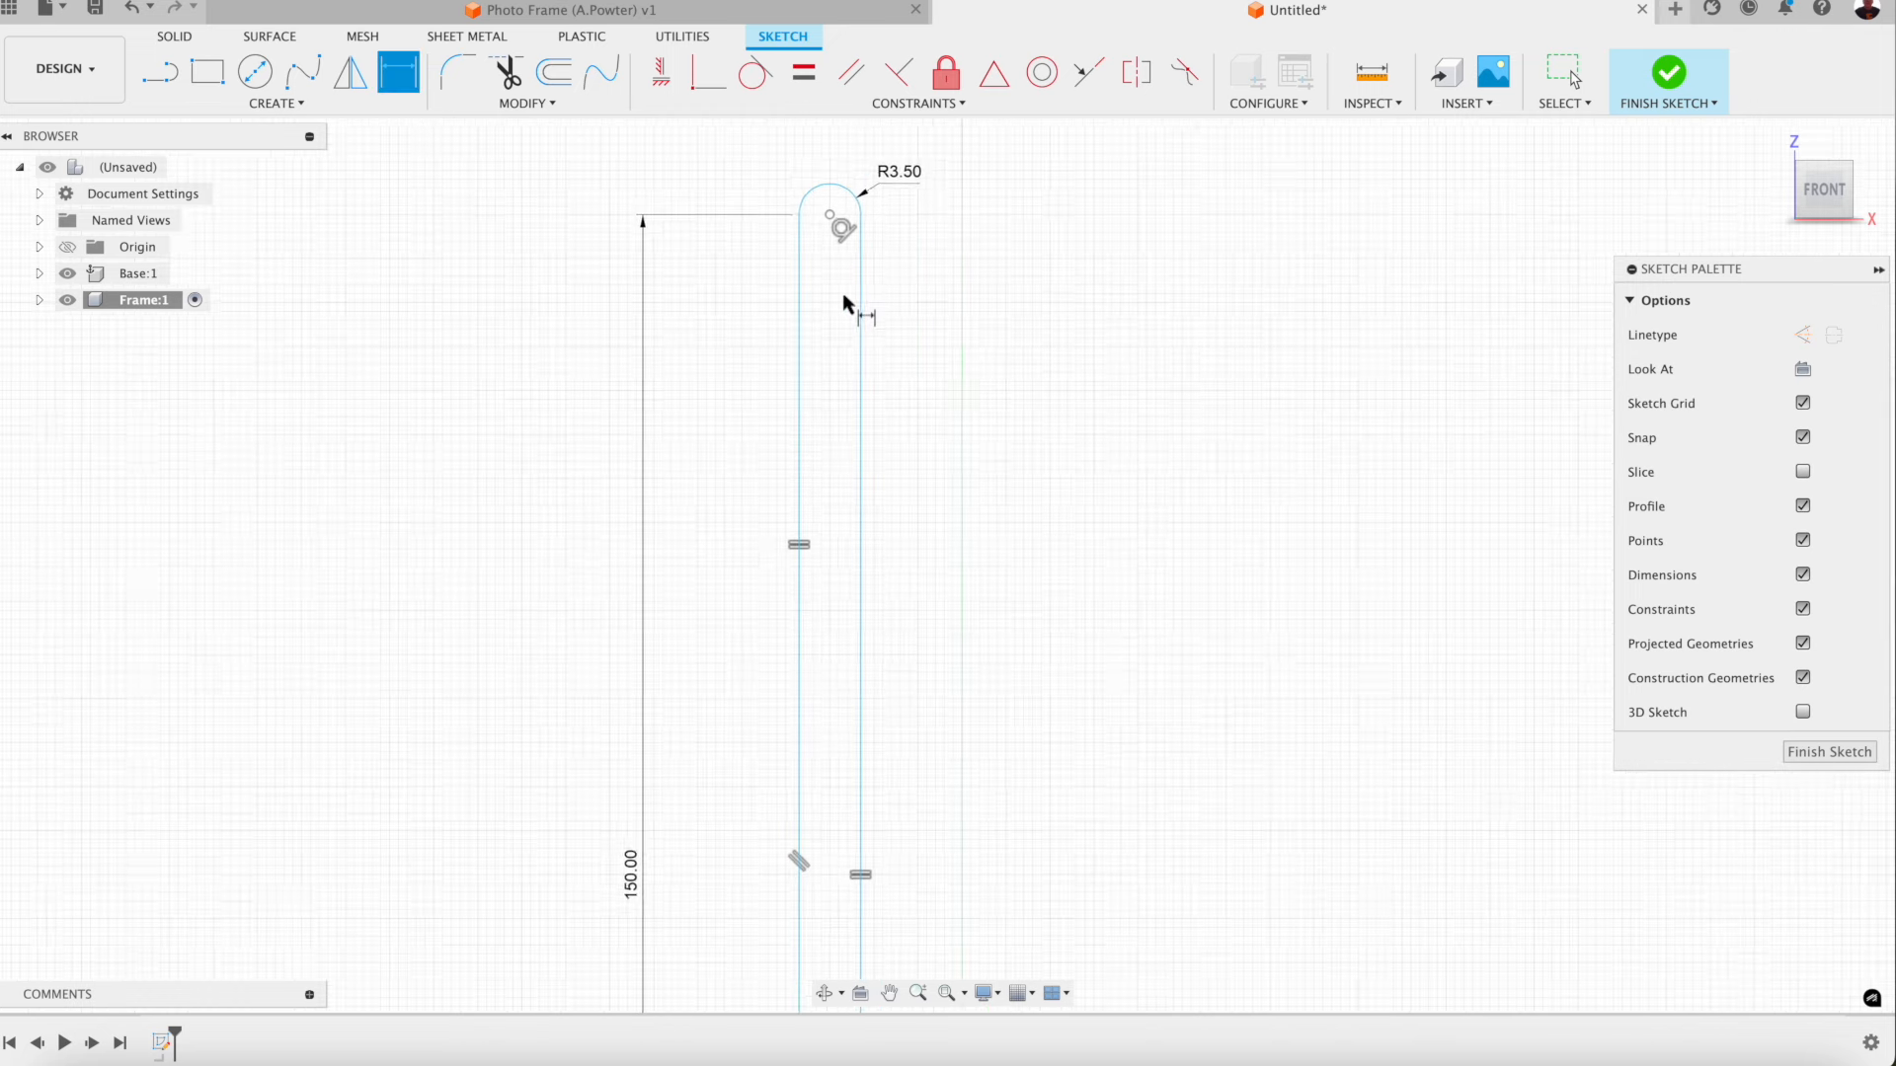
scroll(844, 305, down, 5)
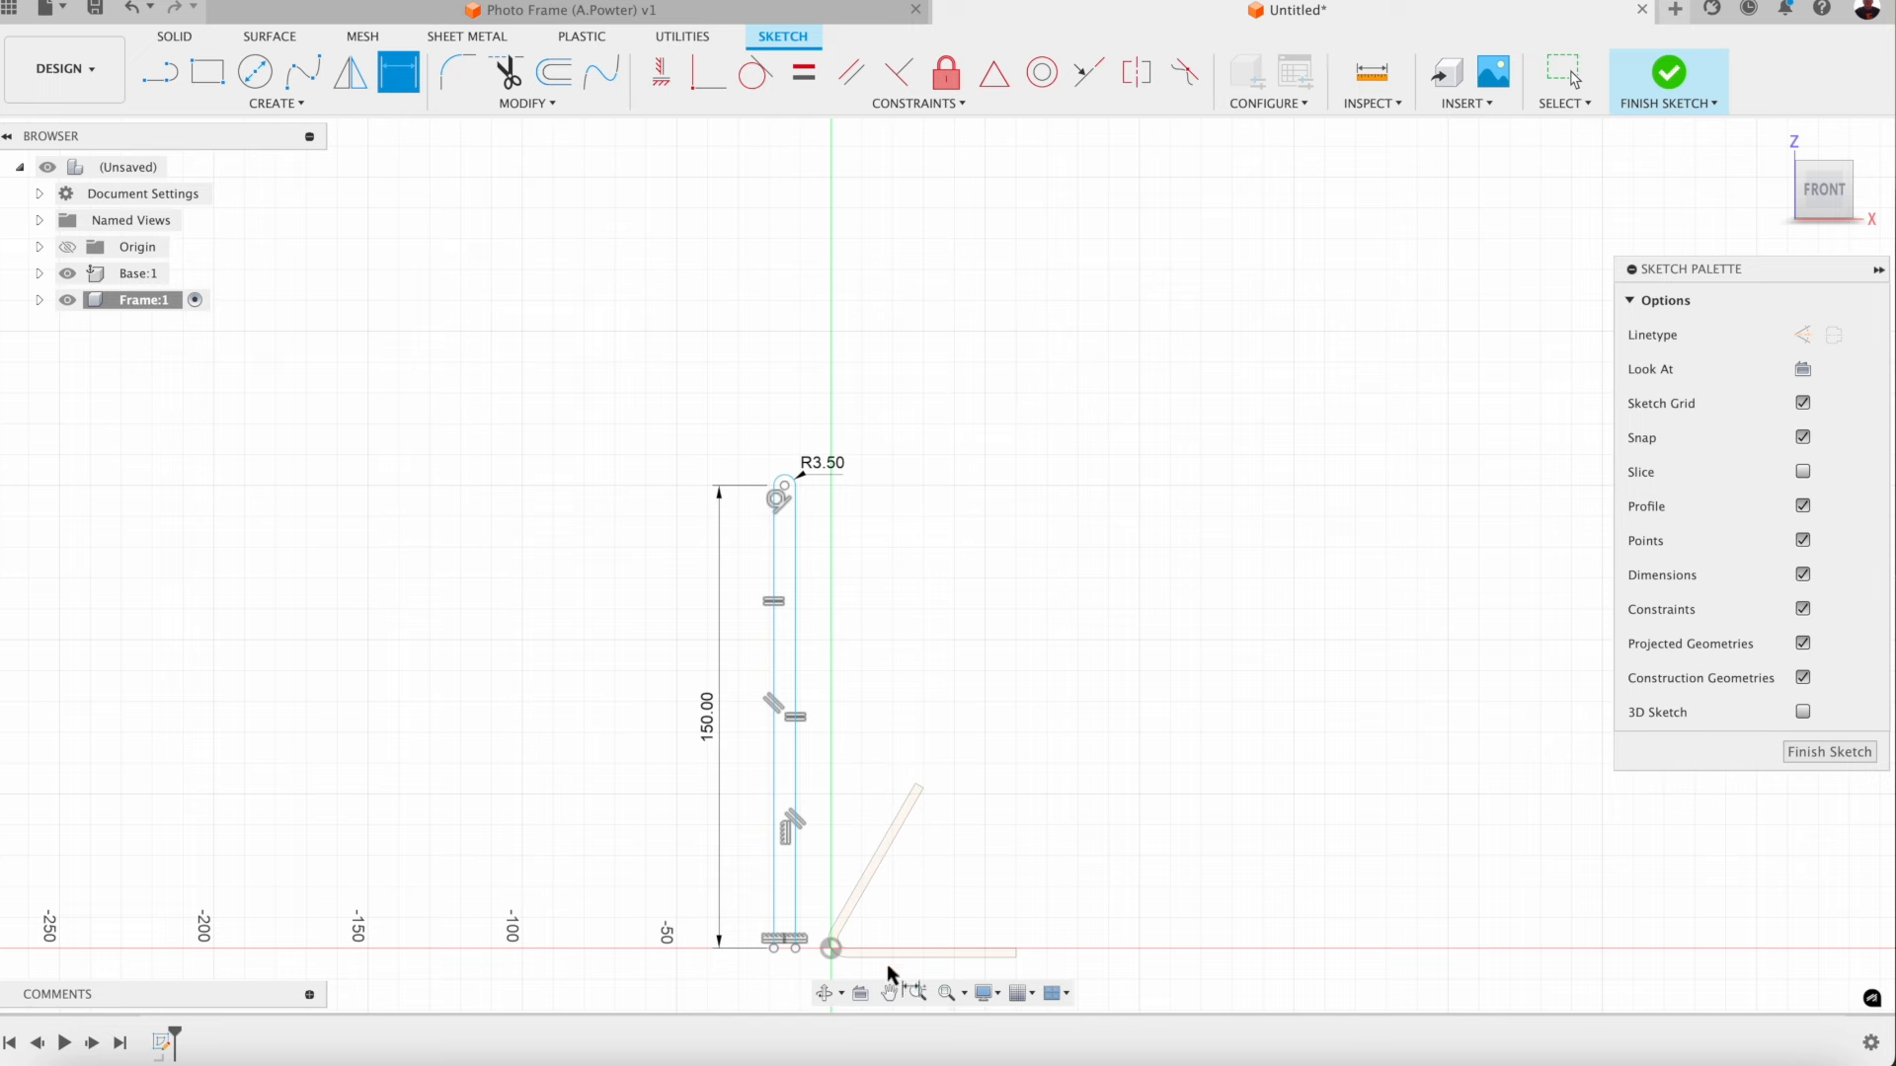
click(889, 993)
drag(895, 839, 872, 531)
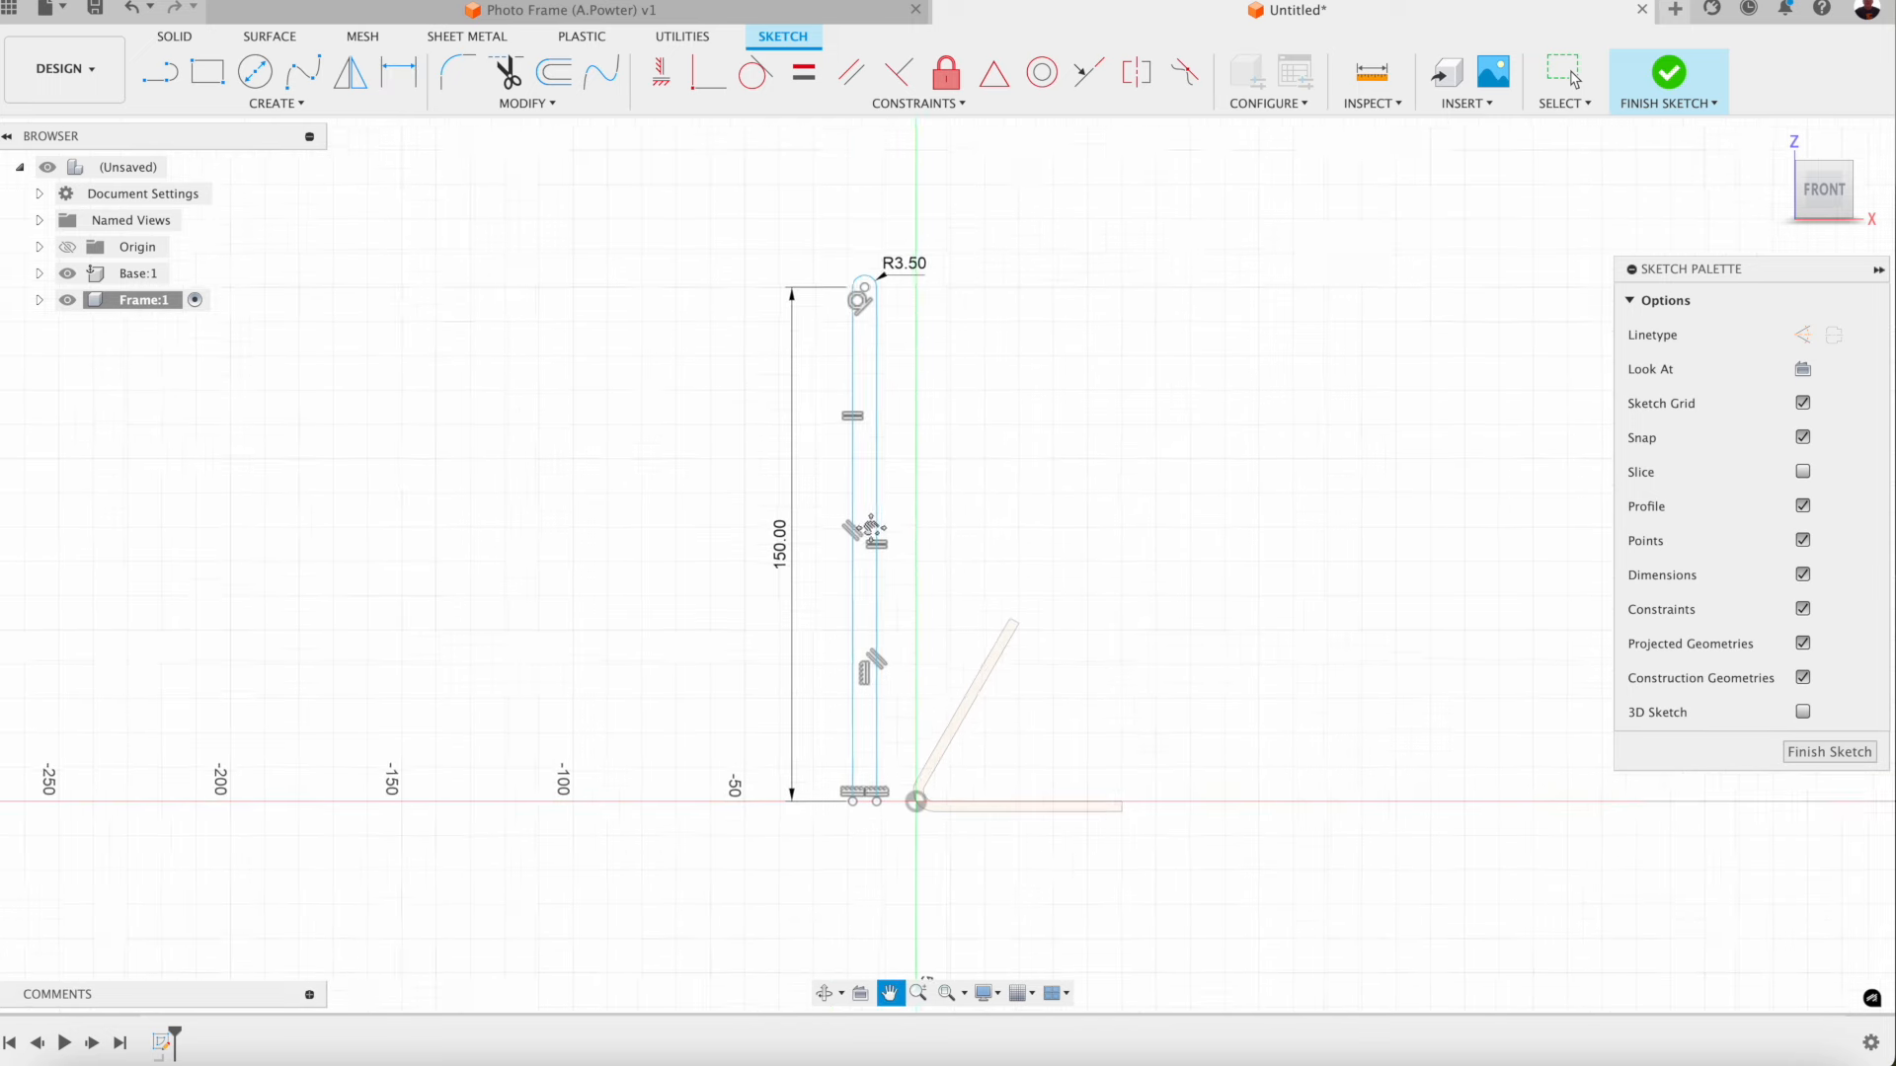
scroll(847, 383, up, 2)
key(Escape)
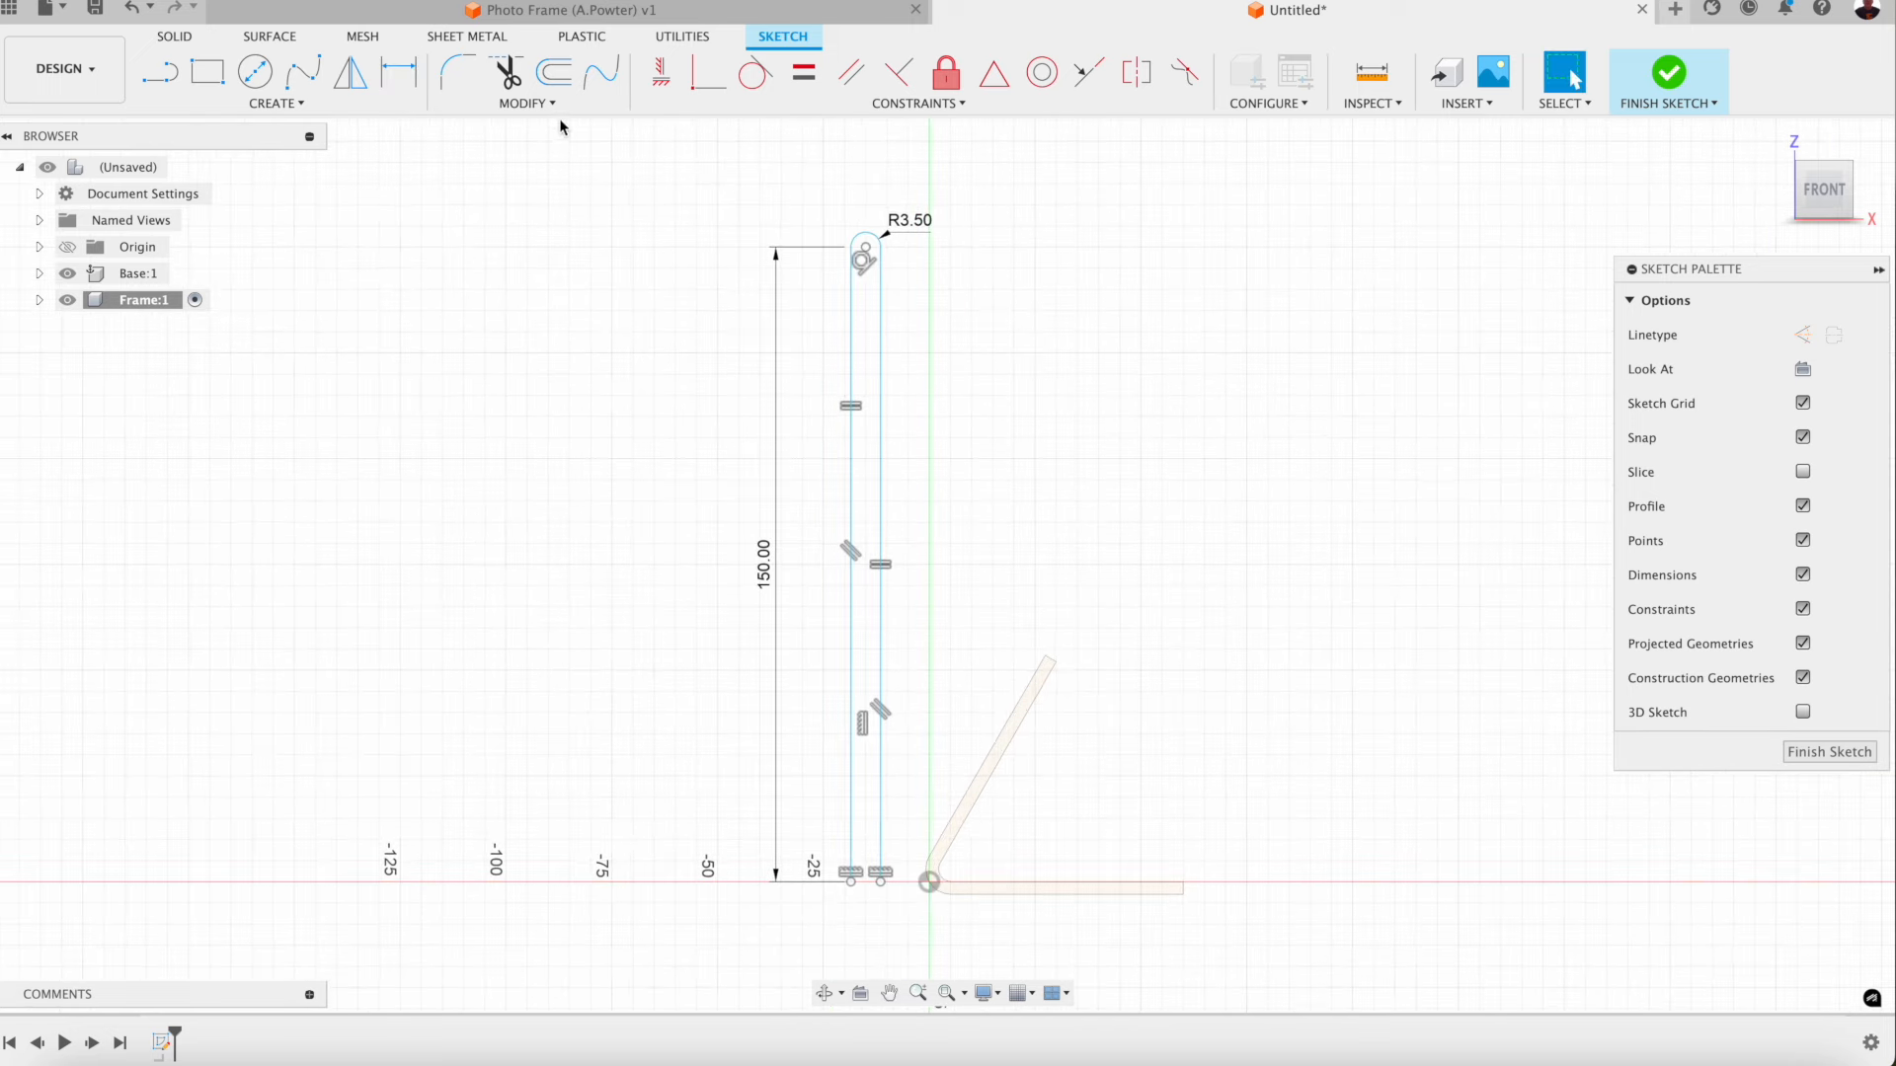
Step: Offset the chained outline of lines and arc 3 mm inward
click(554, 71)
click(843, 384)
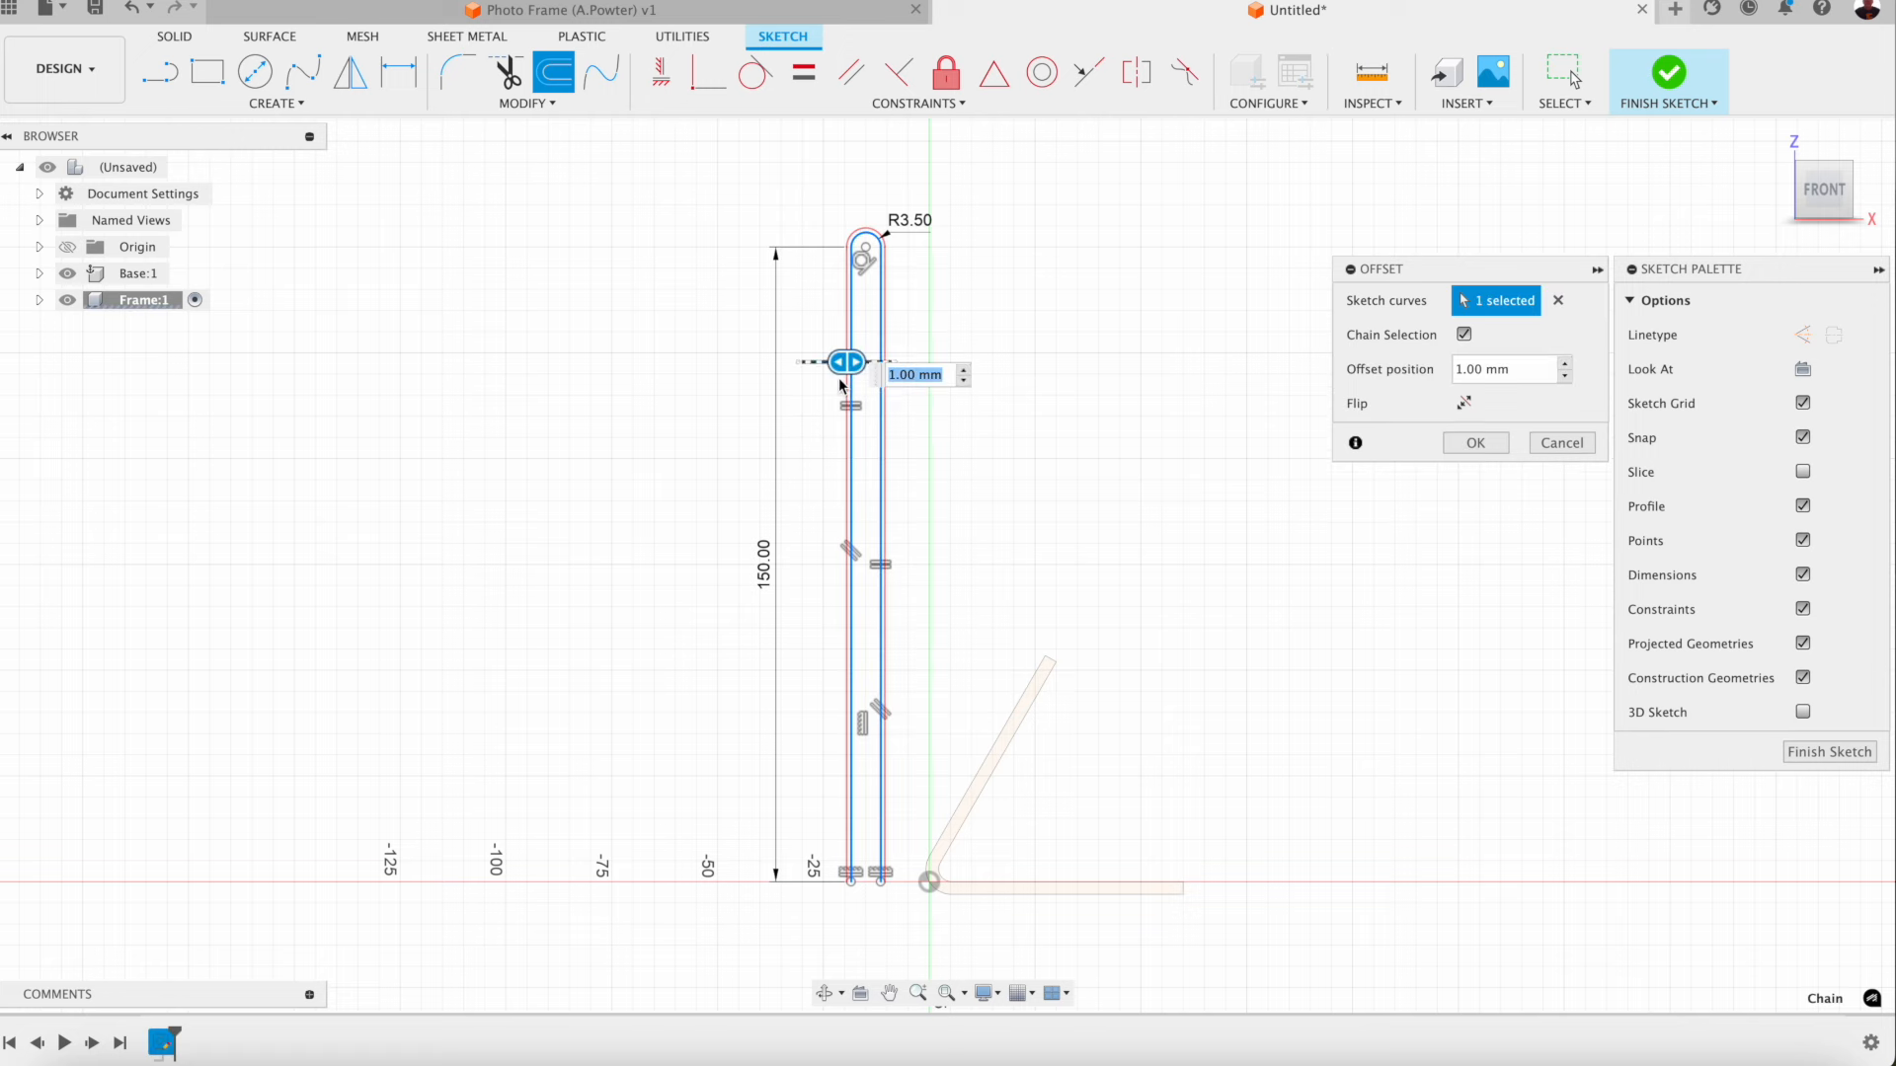
drag(841, 371, 857, 363)
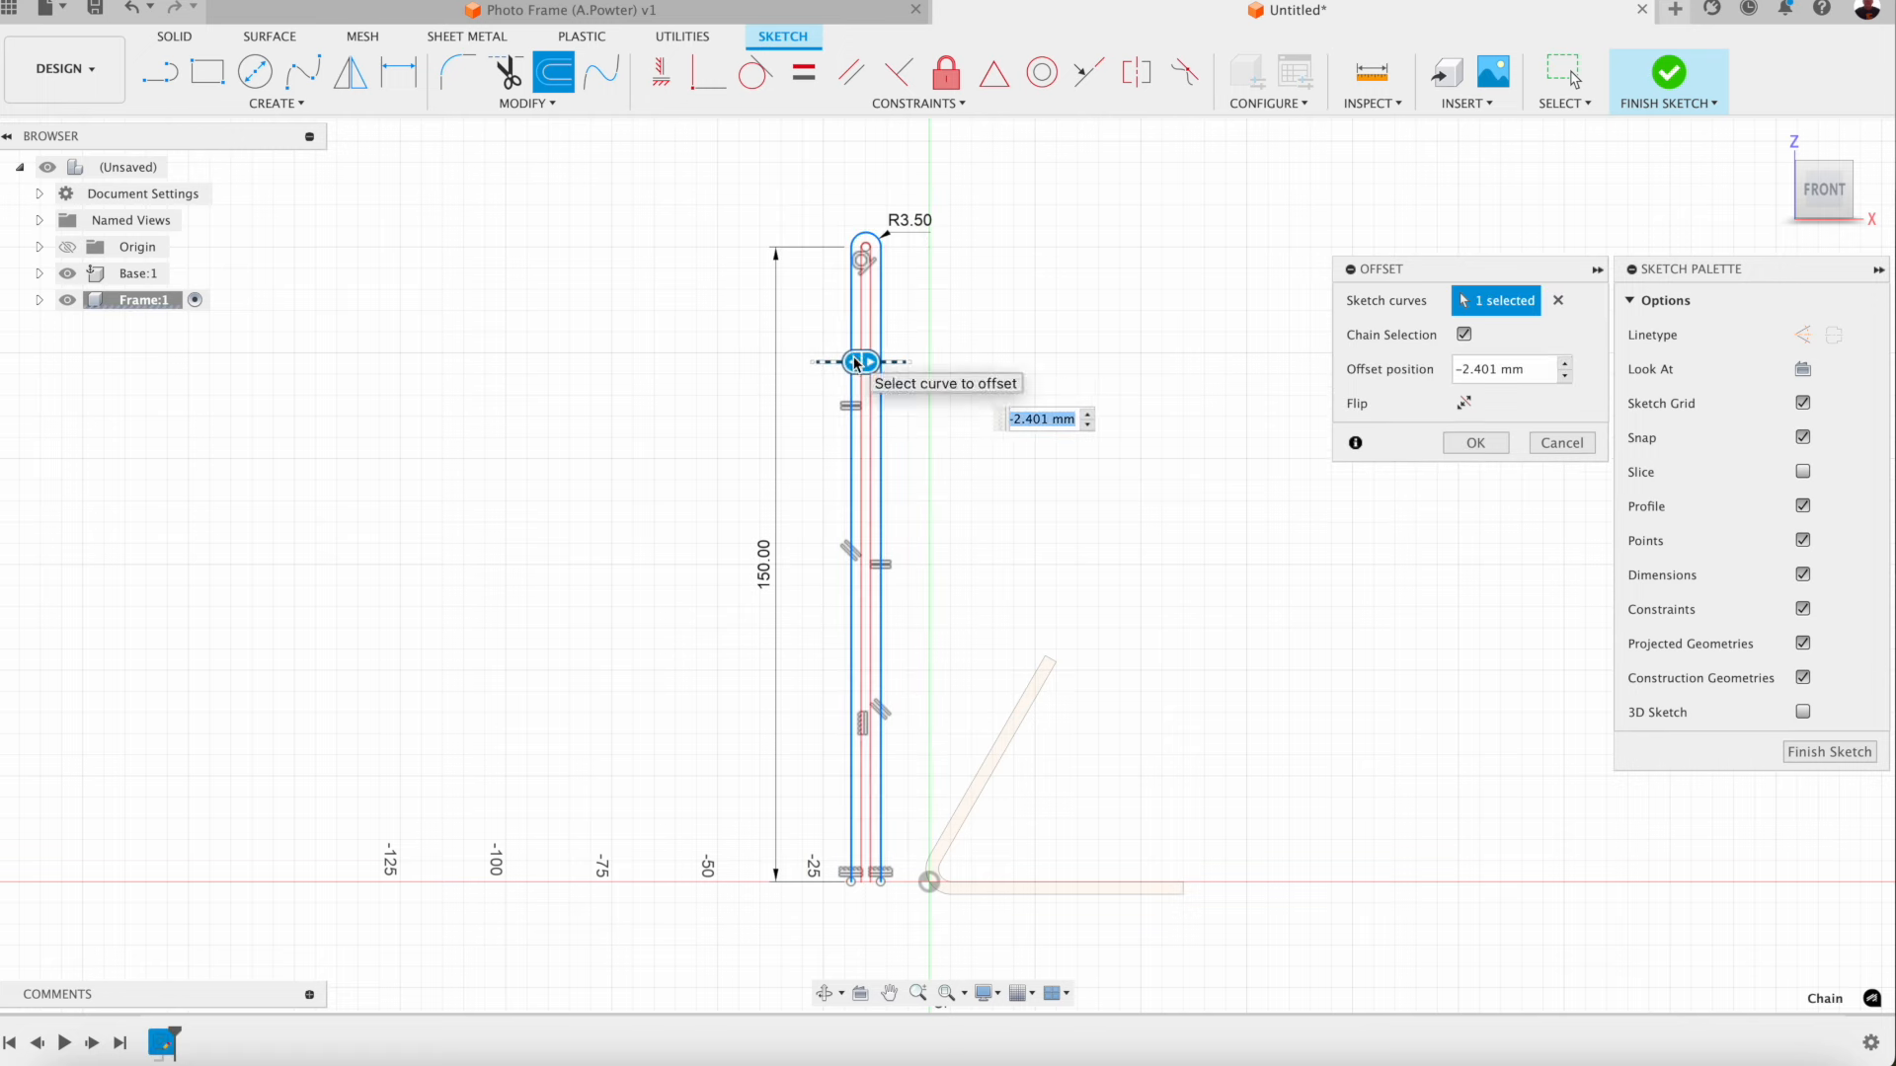
text(-3)
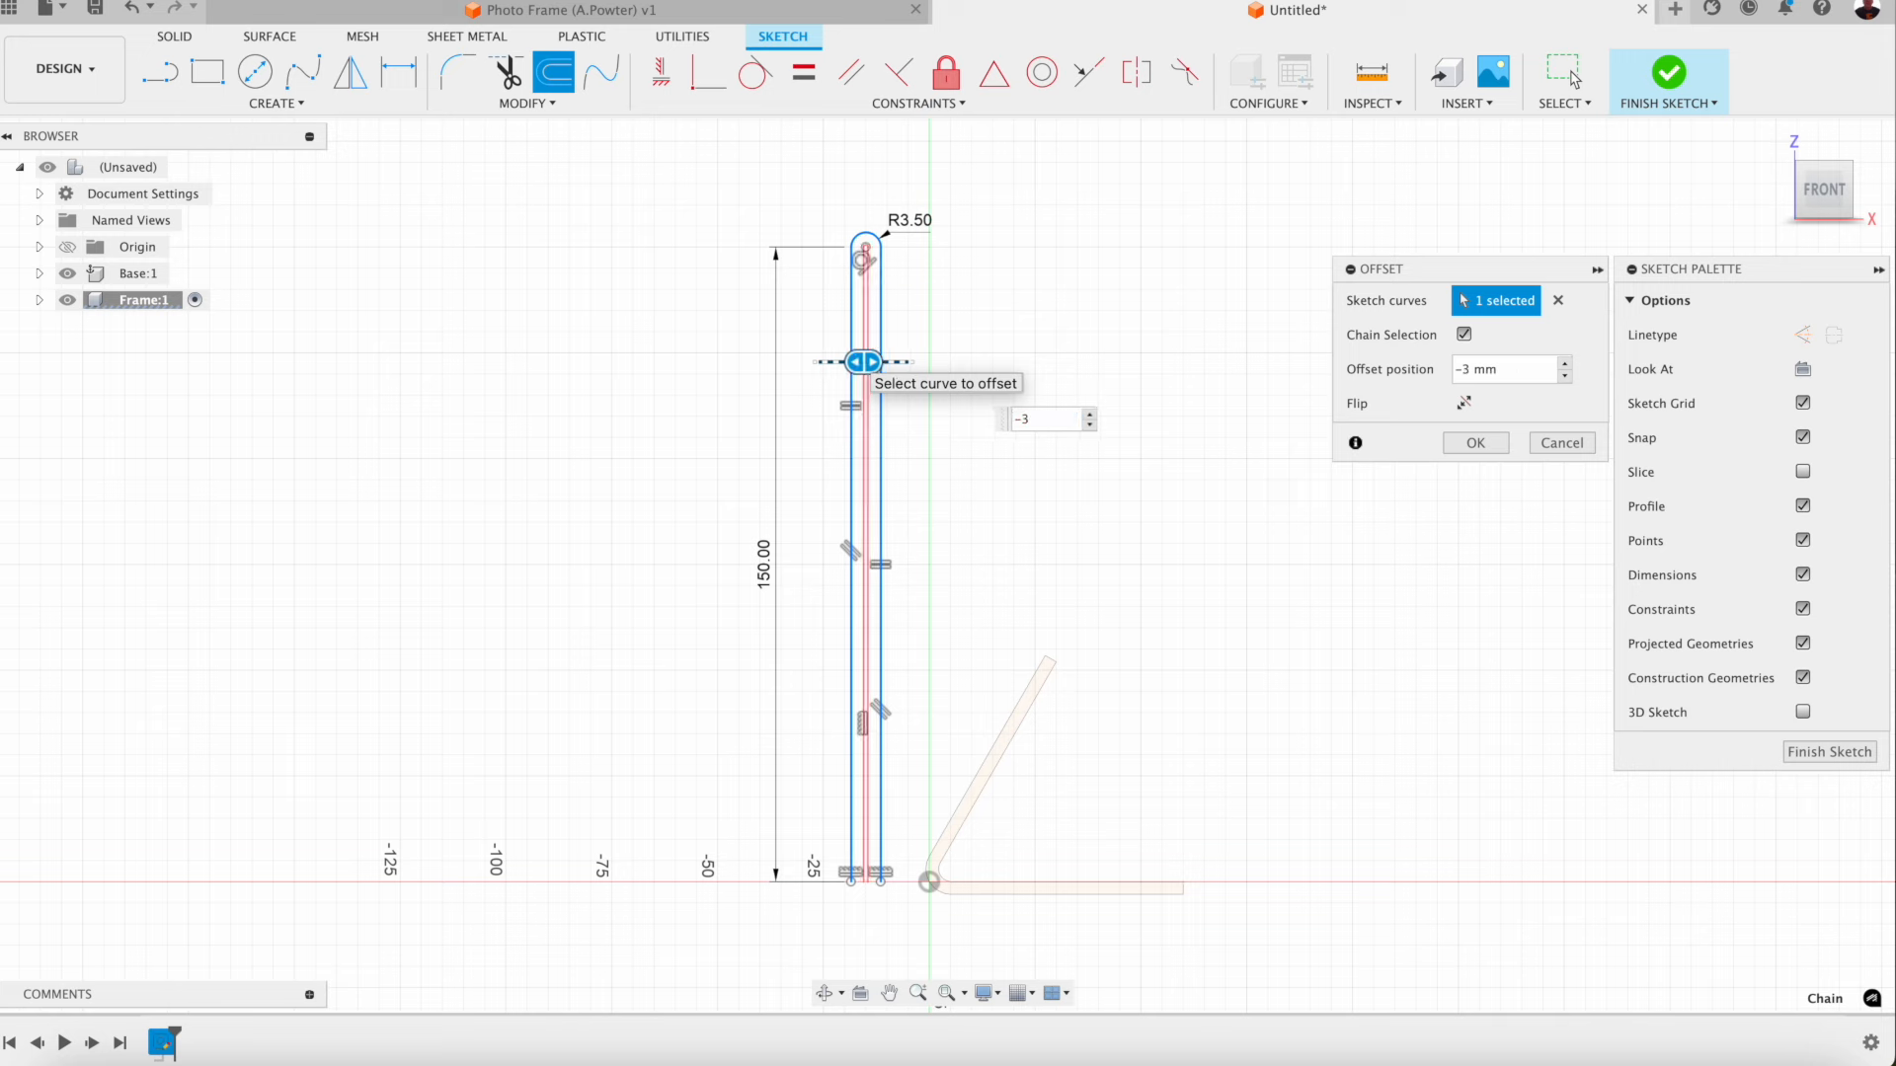
key(Return)
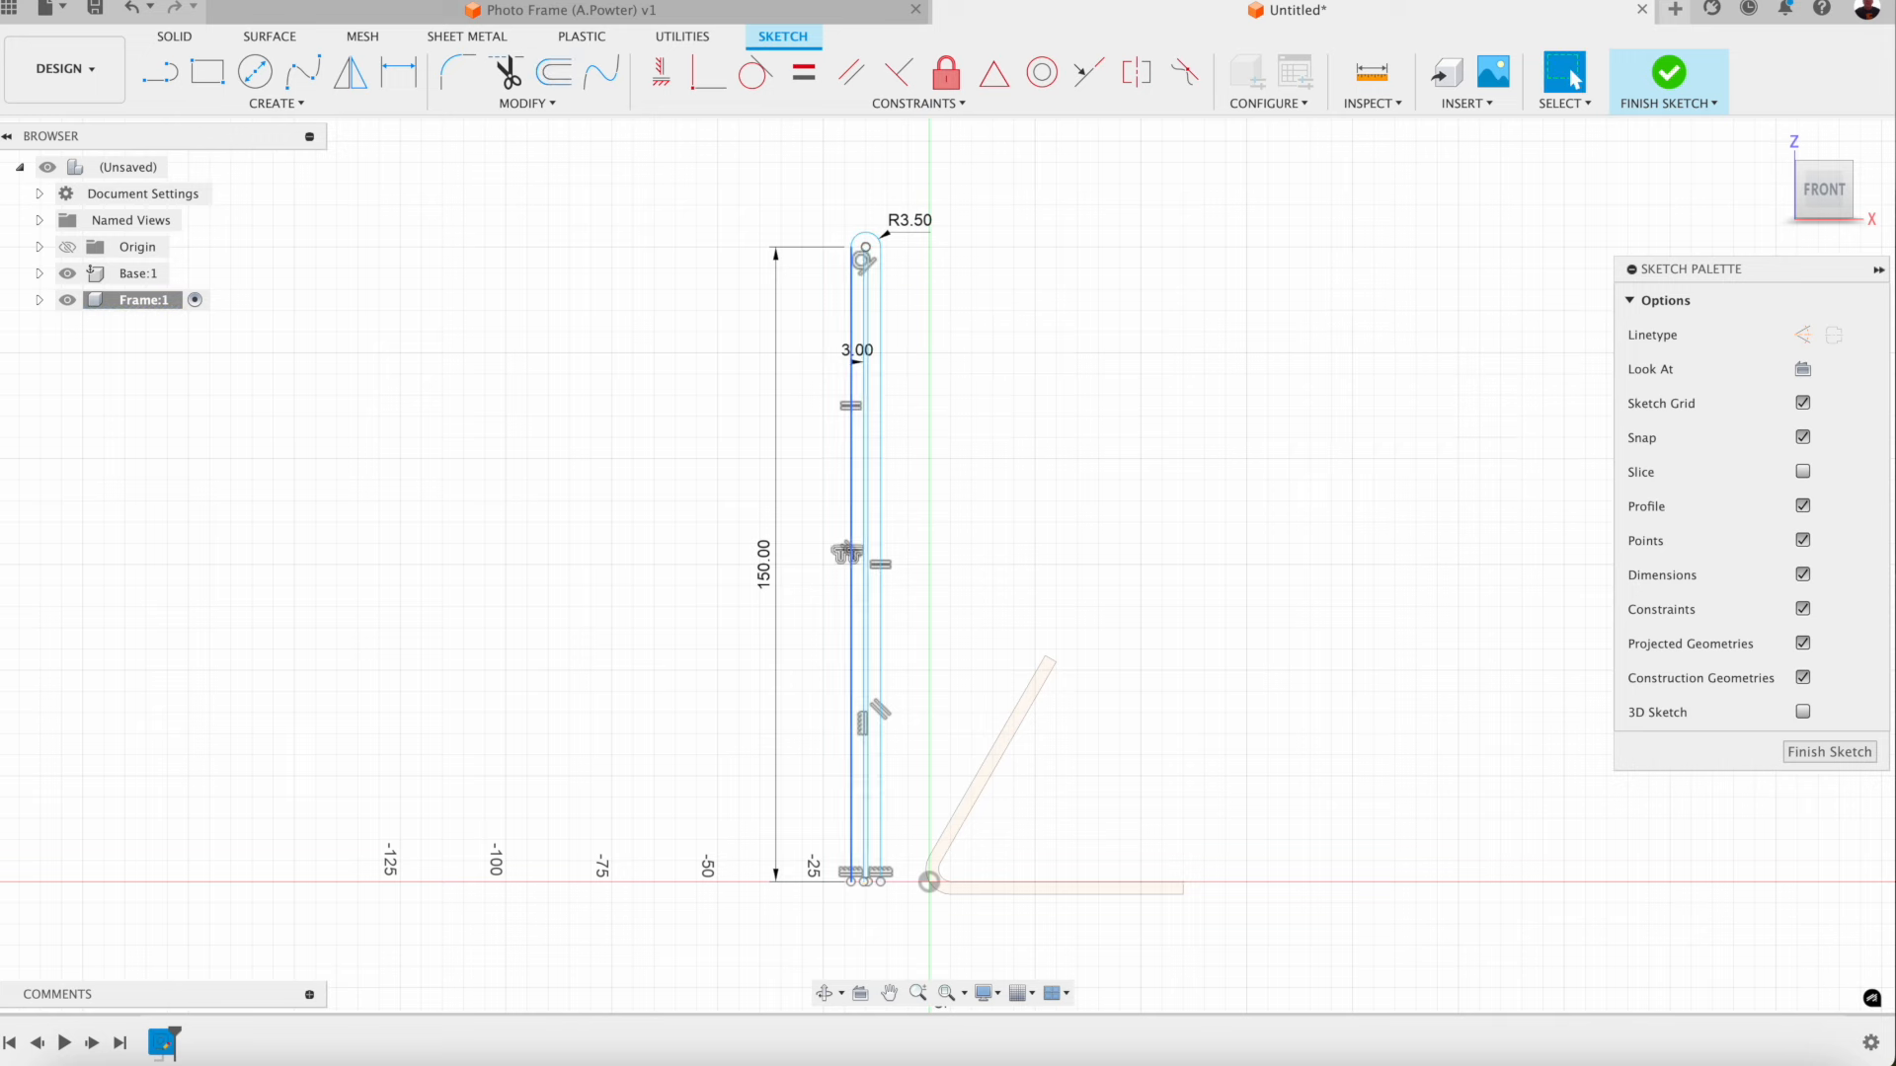
Step: Draw a line across the open lower end of the profile, joining the two outermost lower endpoints
scroll(869, 913, up, 10)
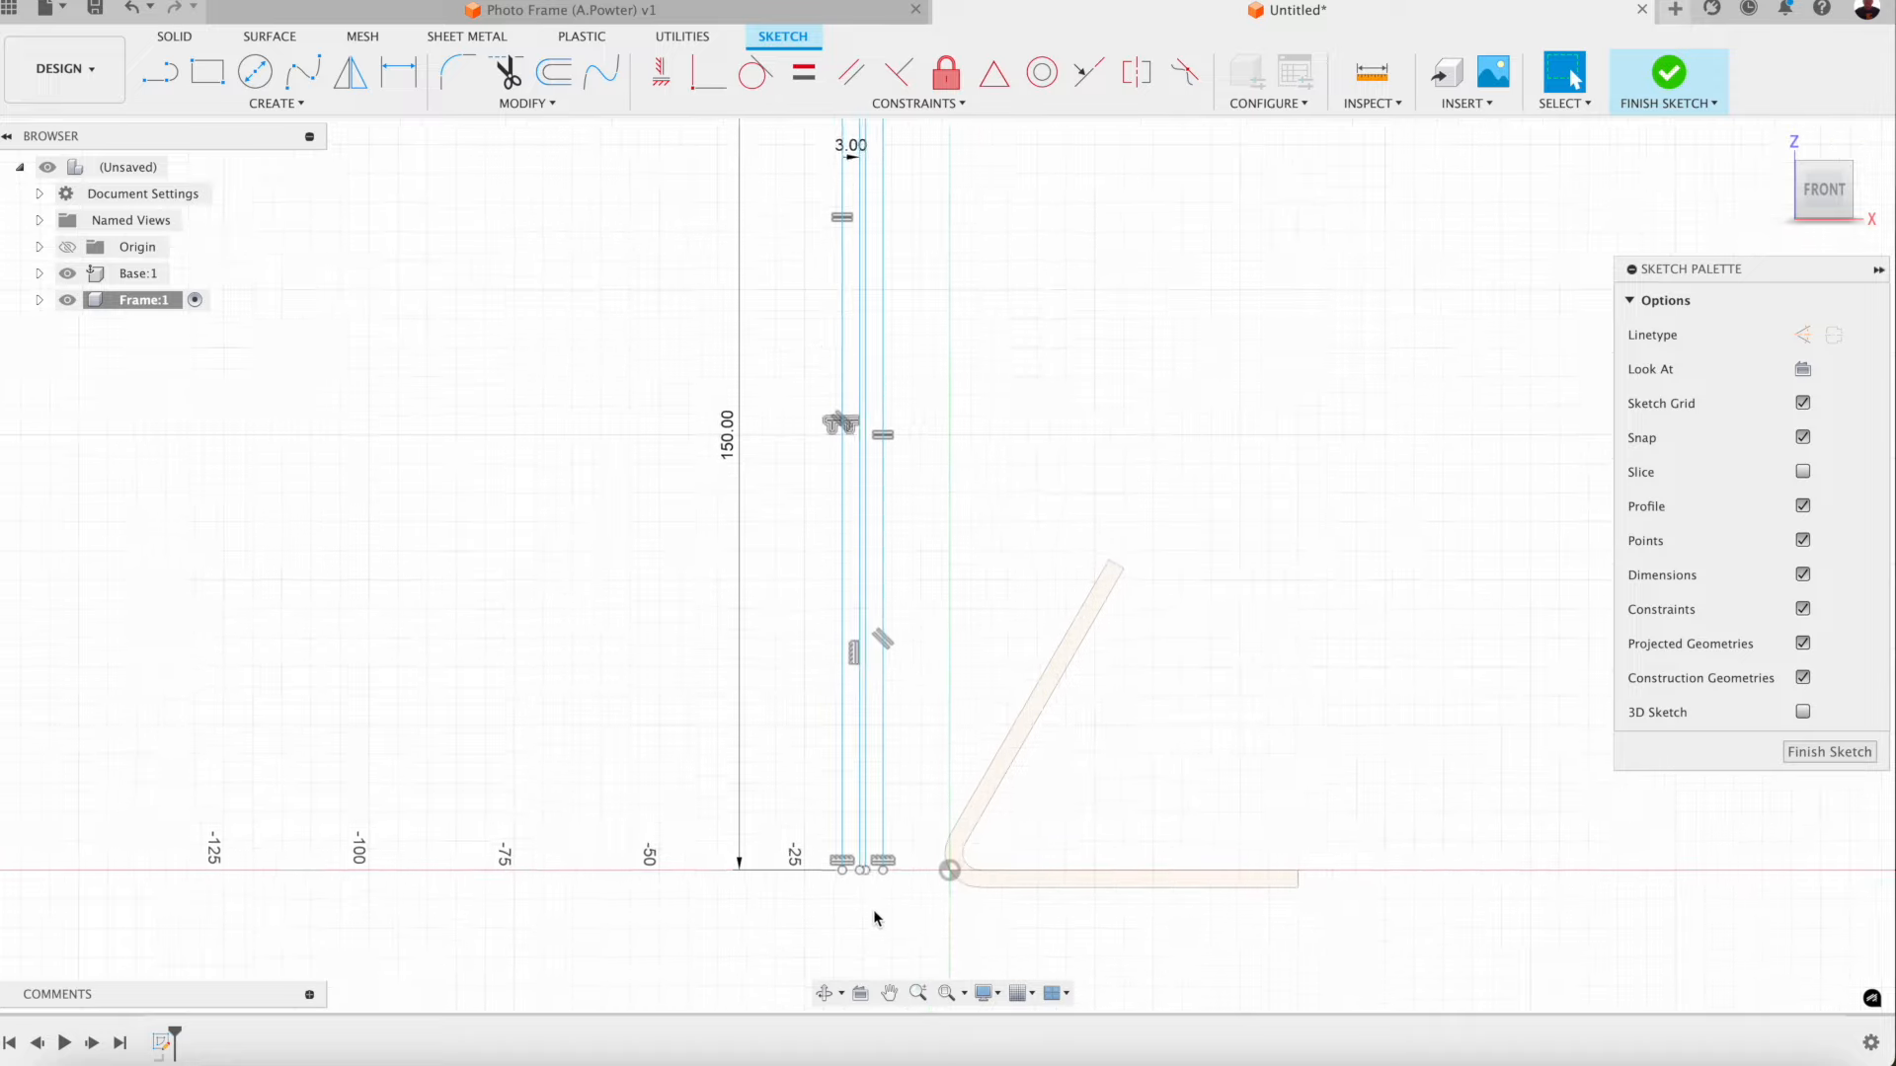
scroll(787, 757, up, 5)
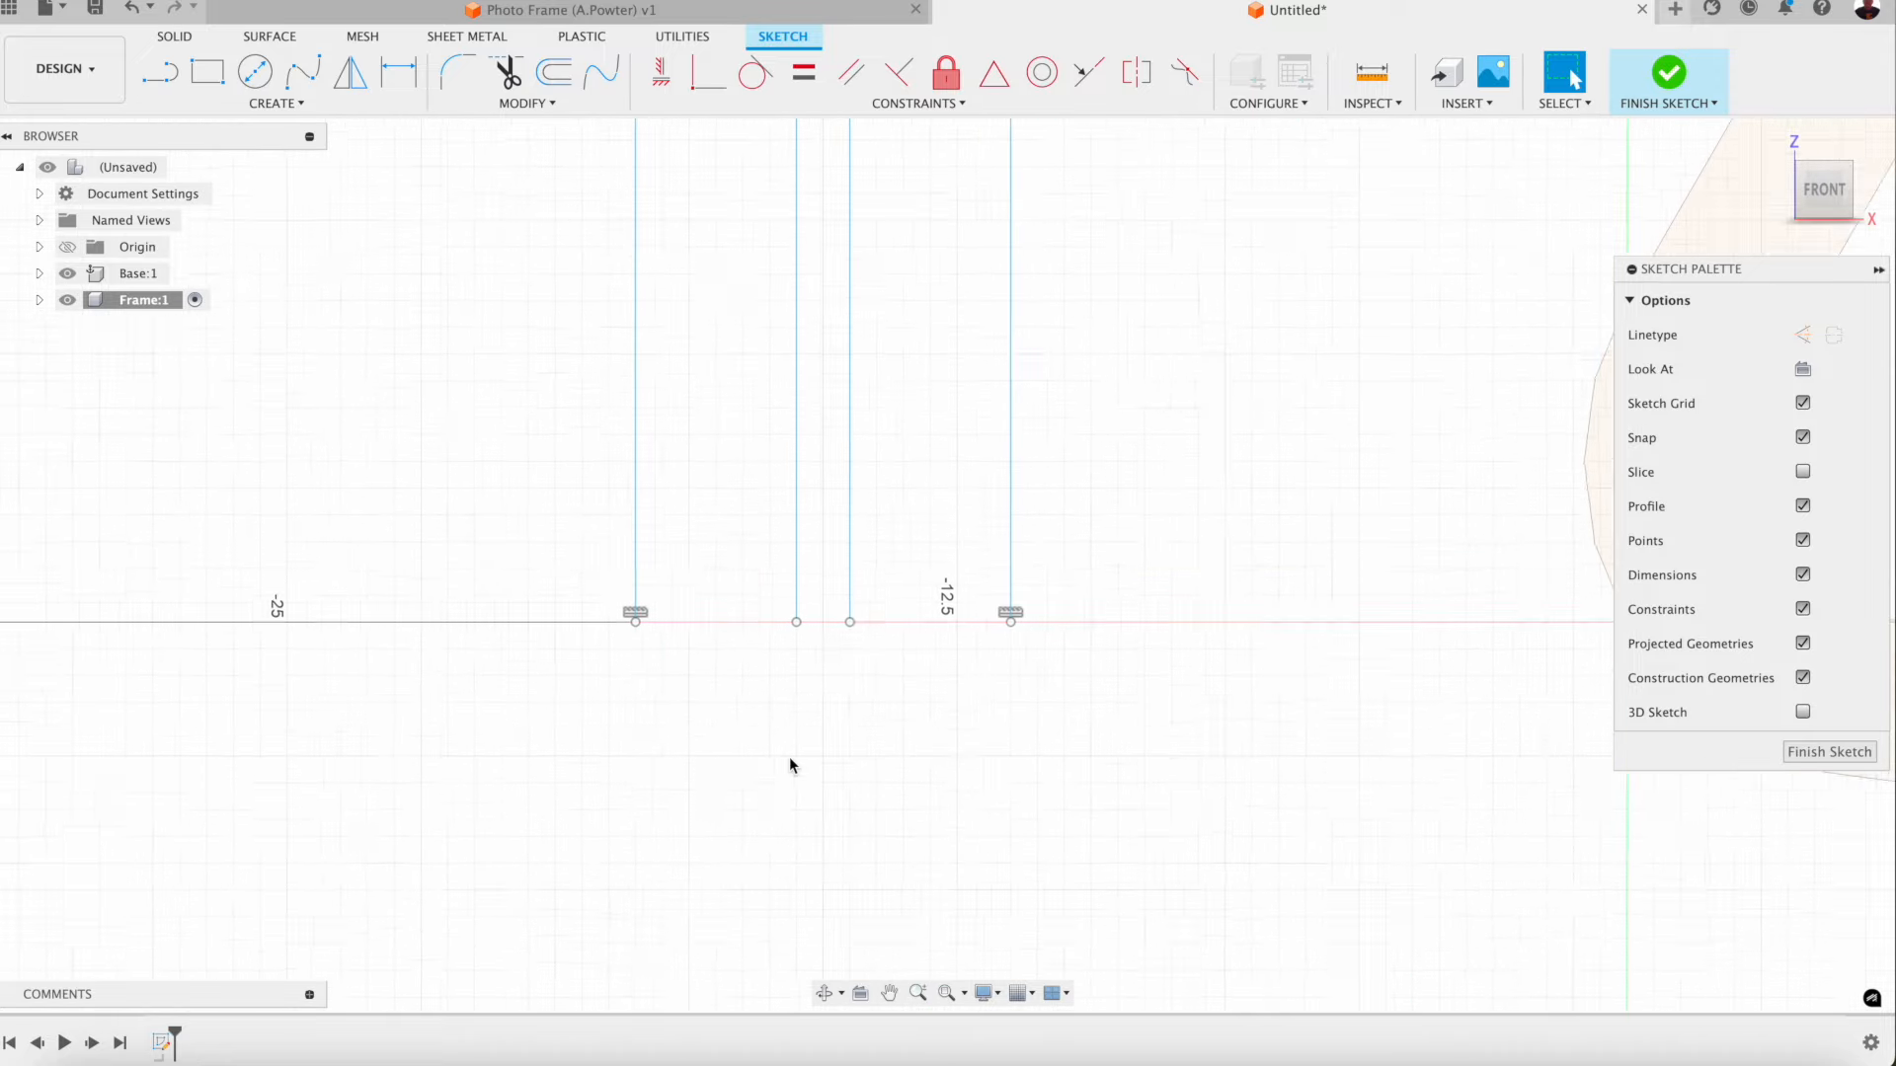
key(l)
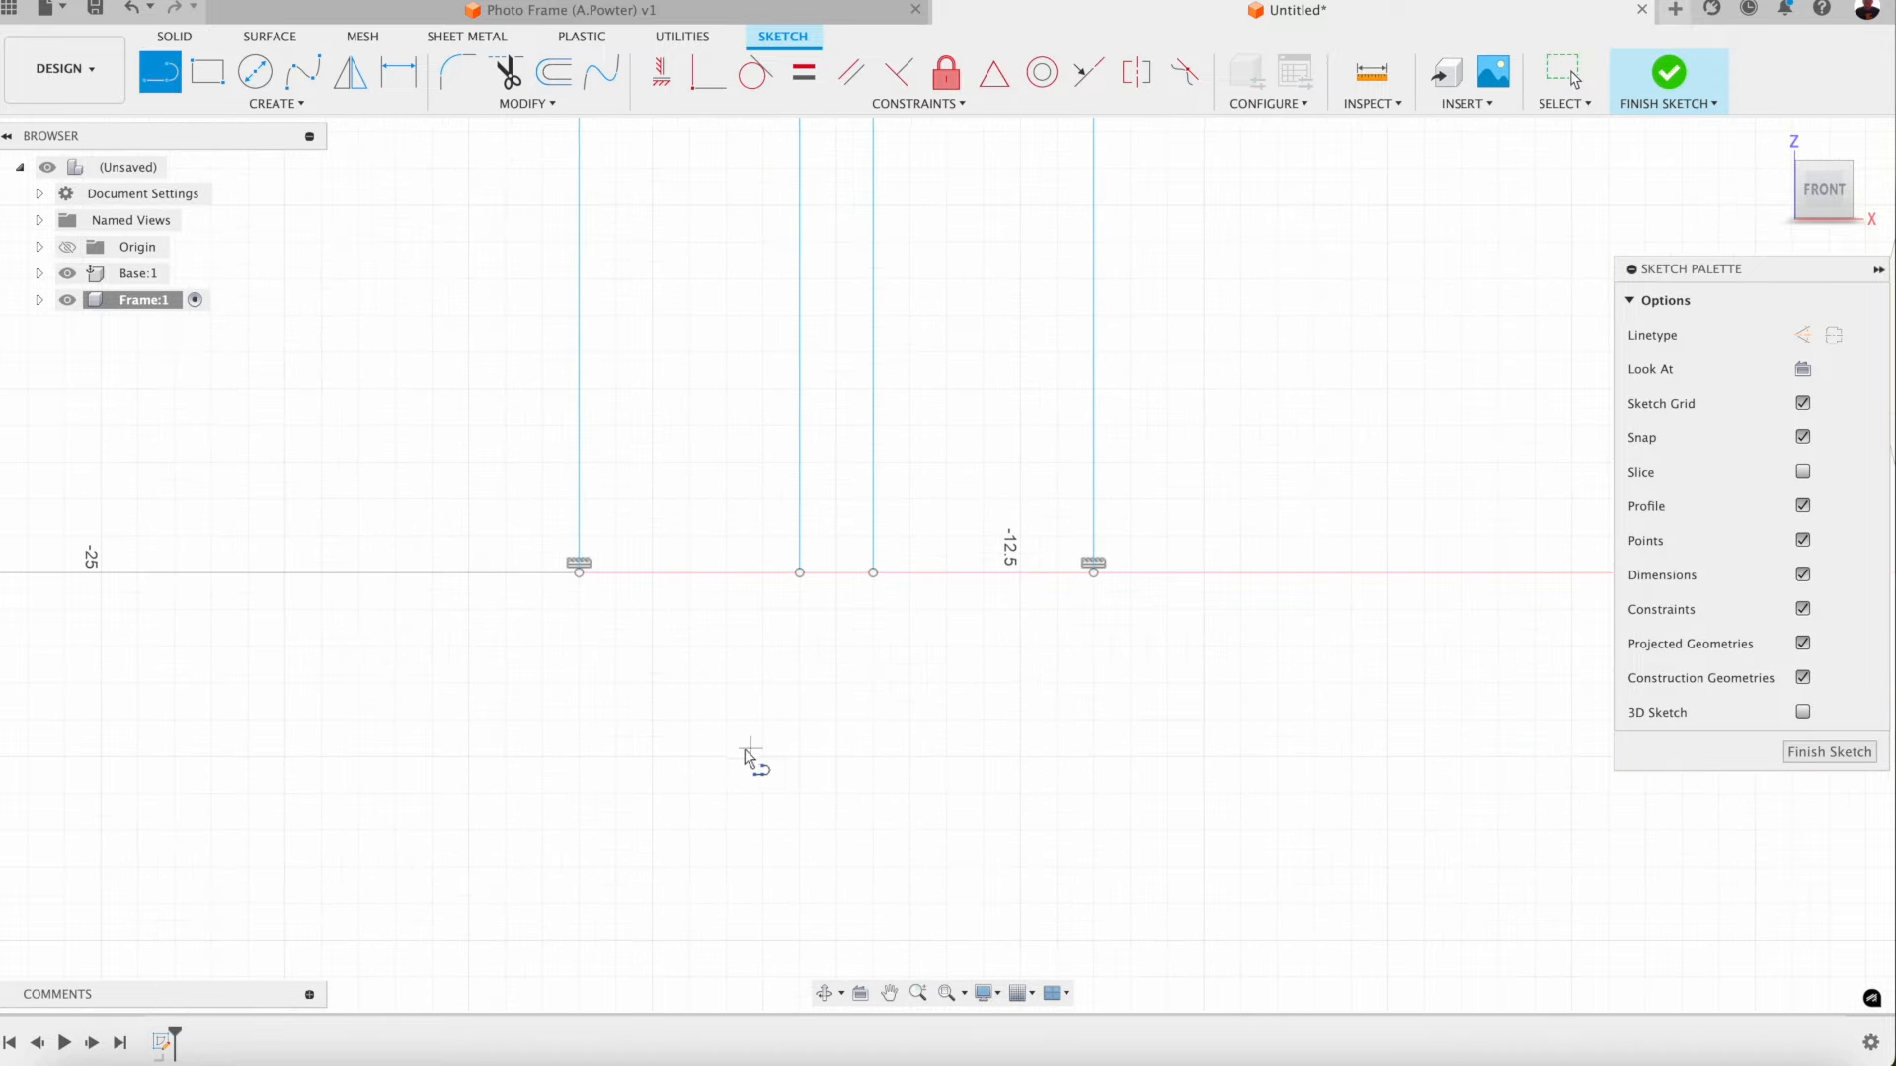
click(579, 573)
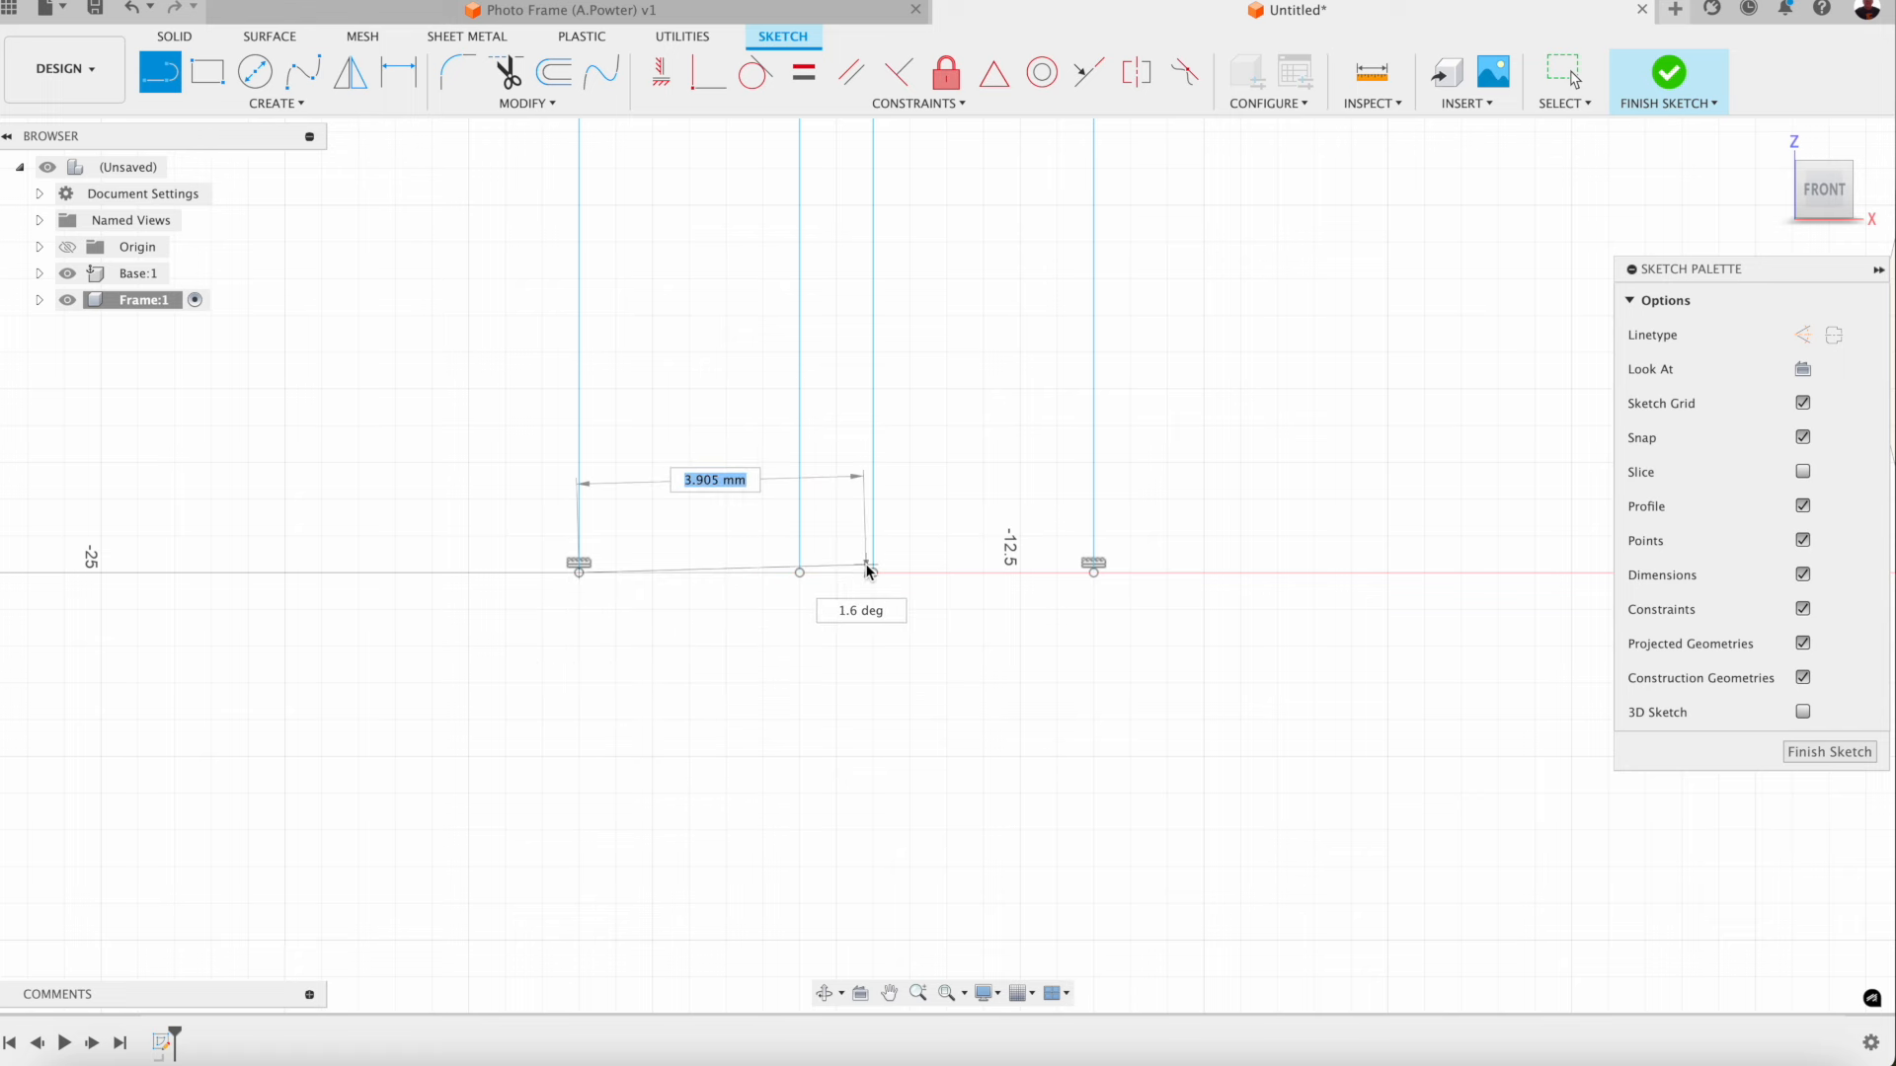
click(1093, 573)
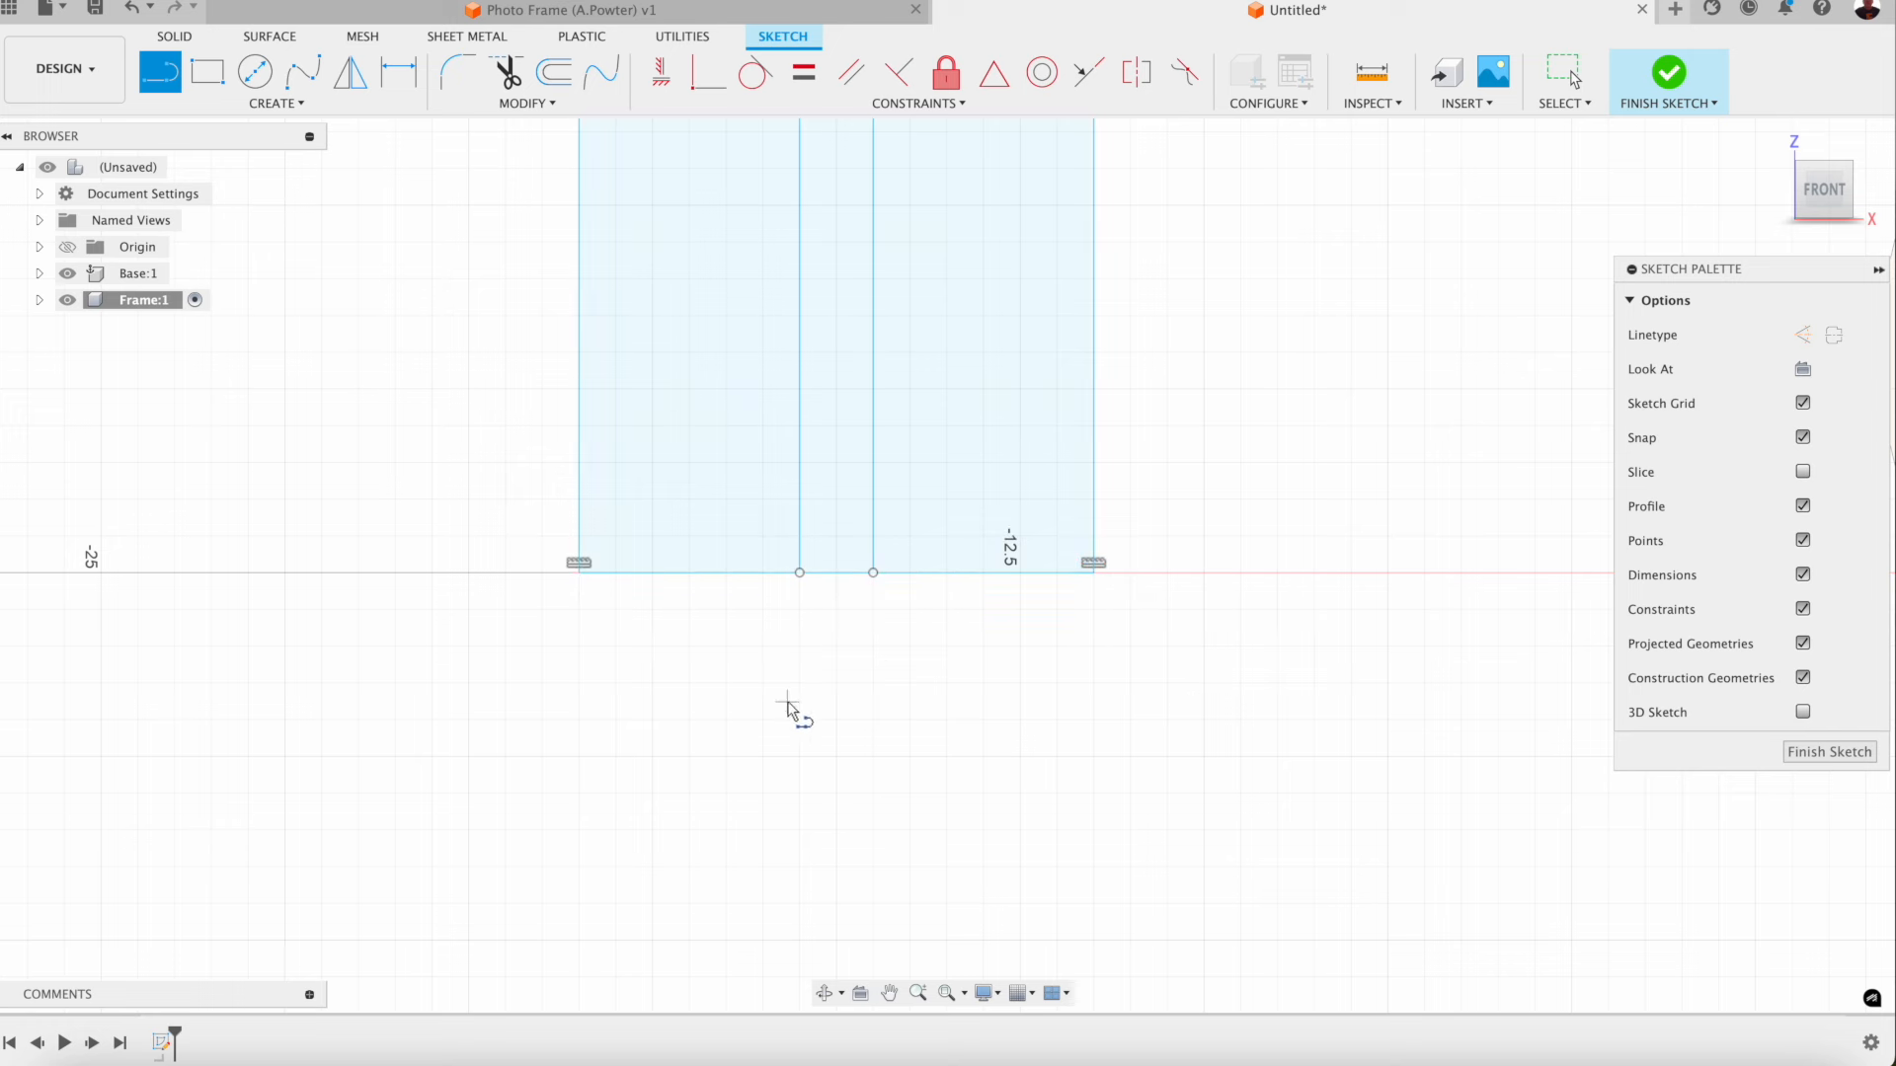
key(Escape)
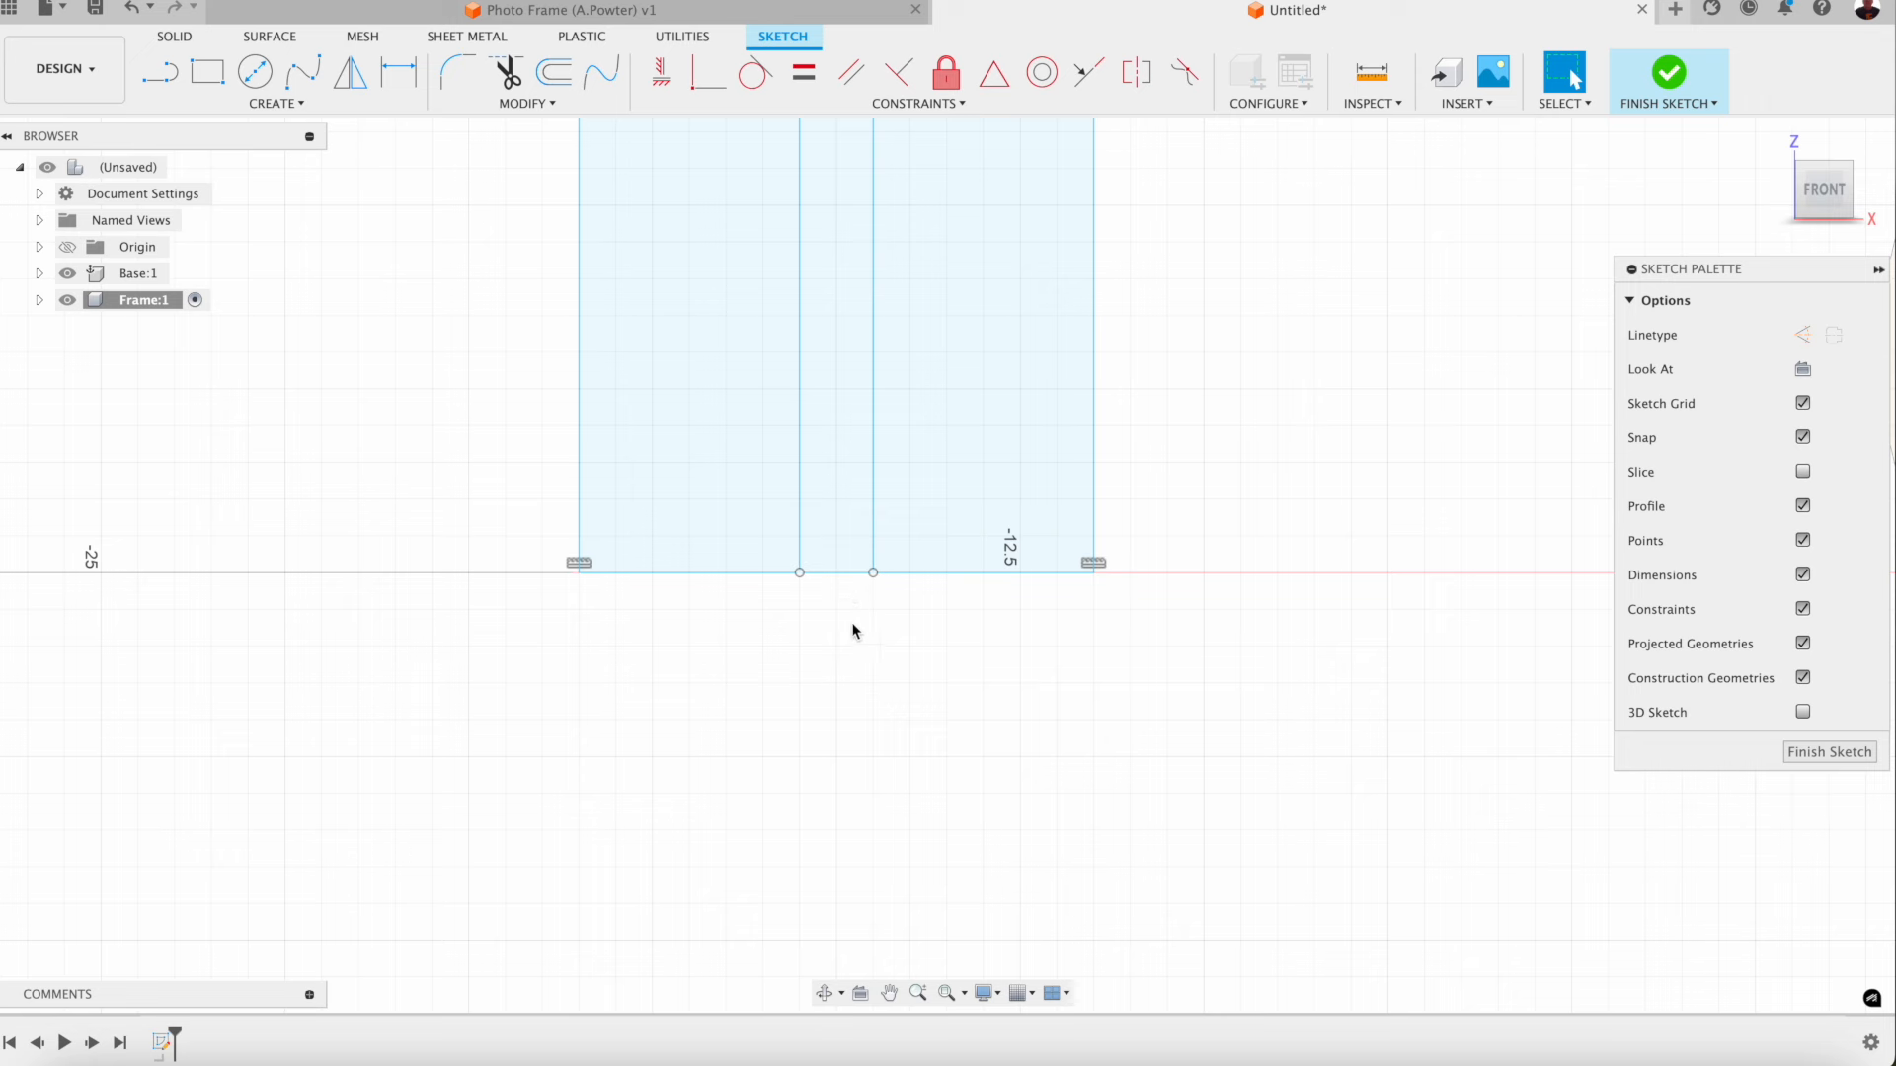
Step: Trim the middle section of the lower closing line, between the two inner vertical lines
key(t)
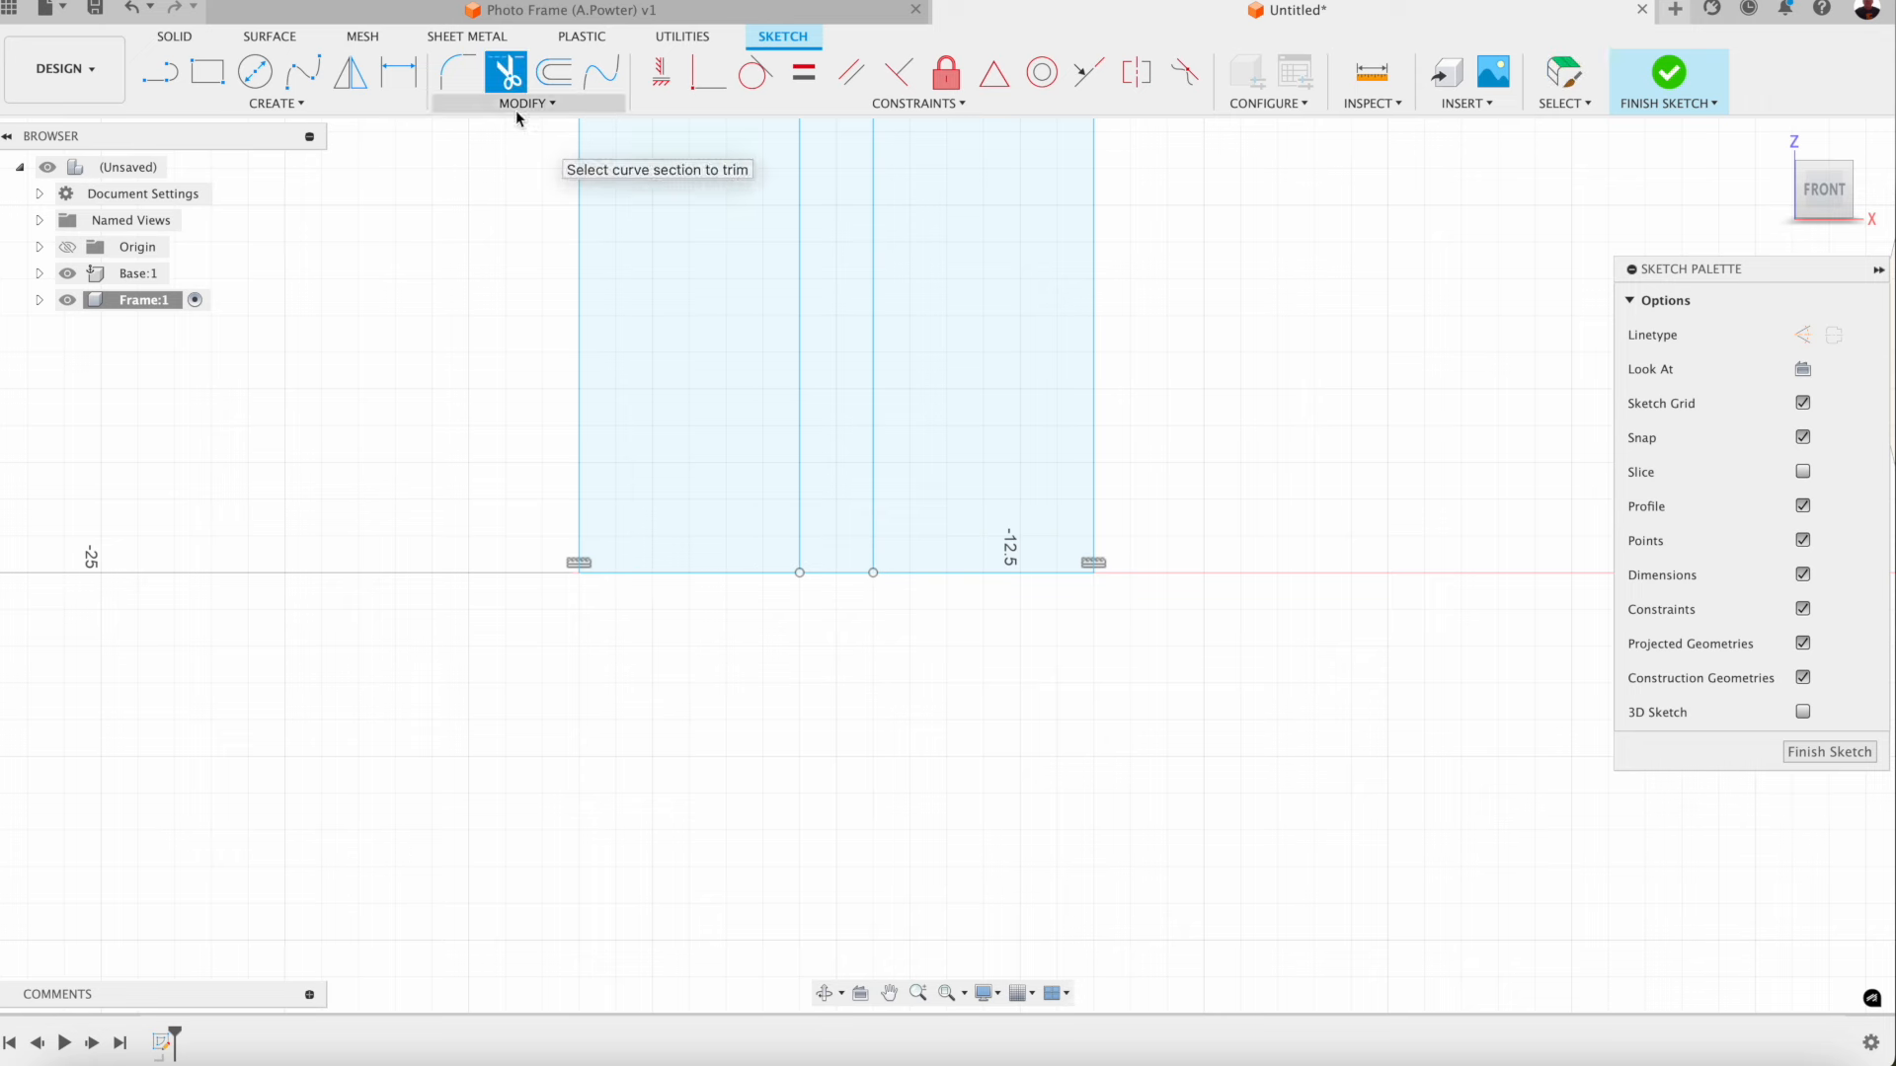
click(839, 582)
click(838, 583)
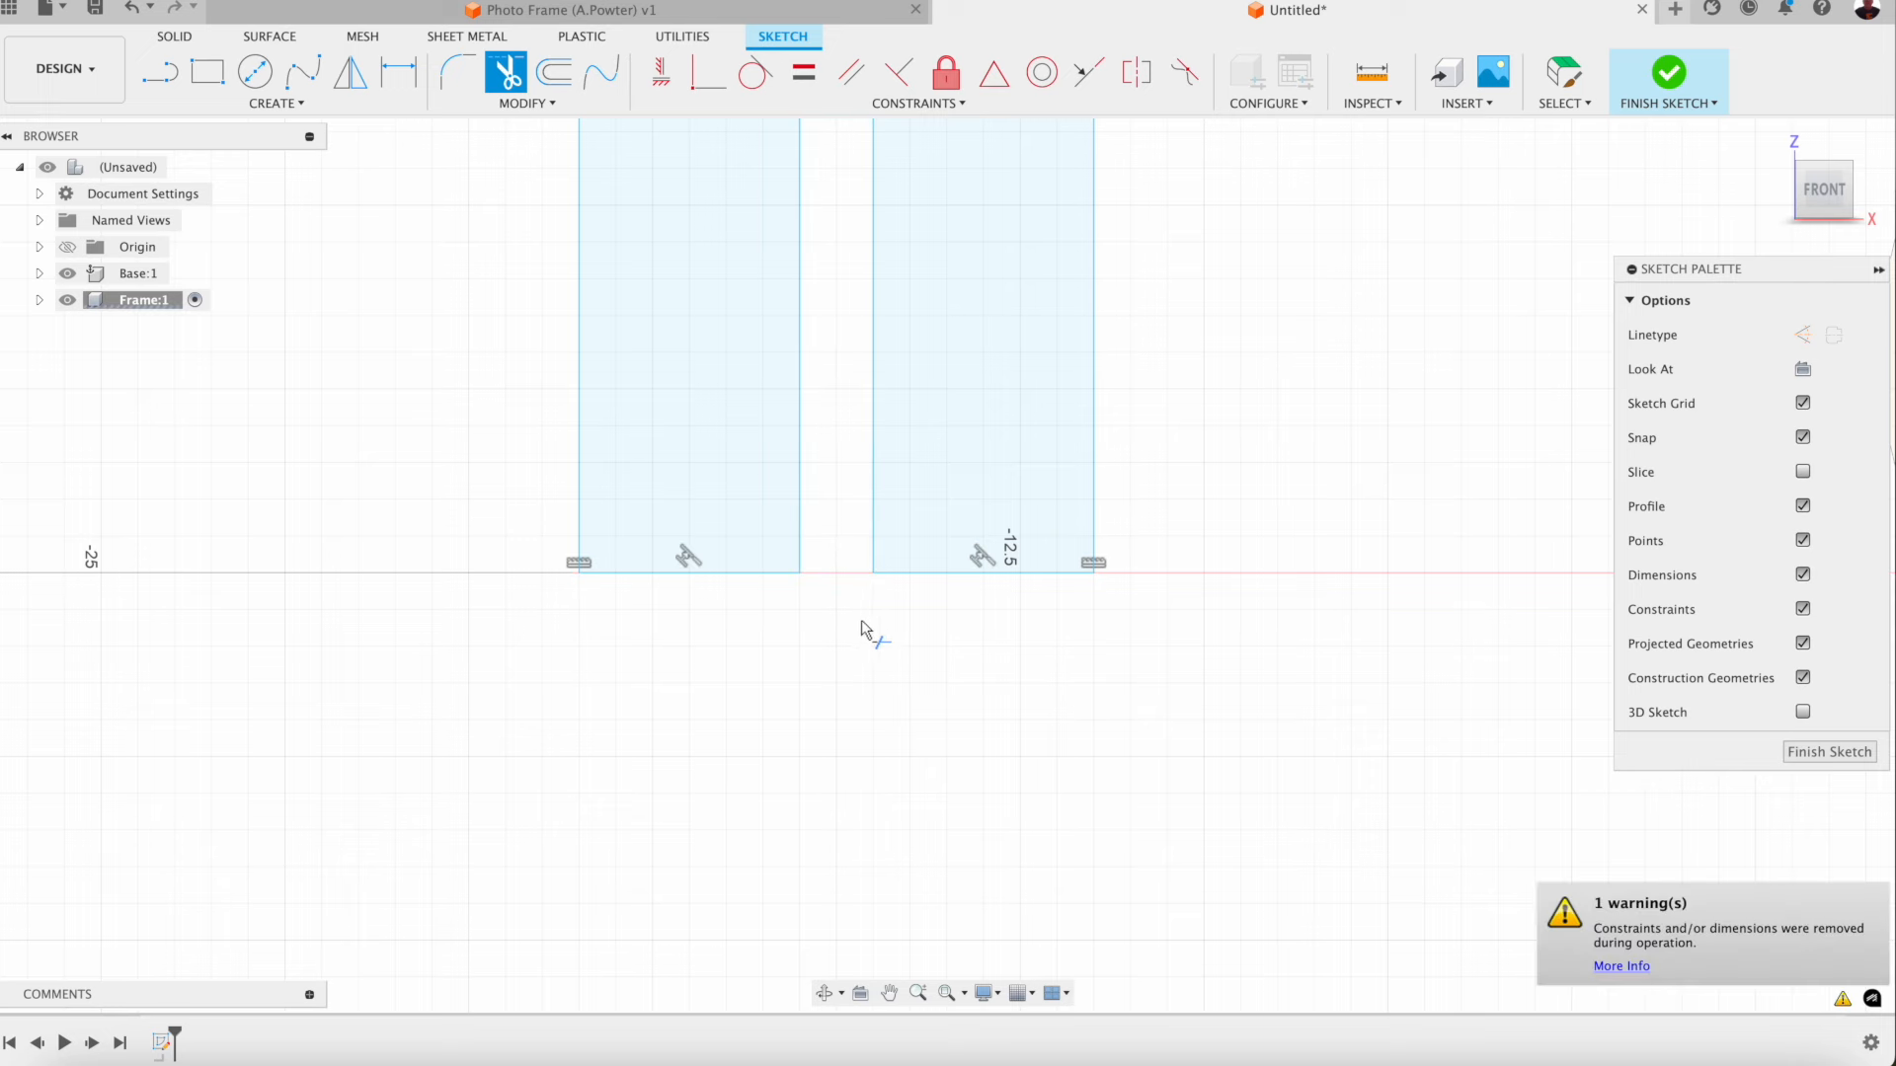
key(Escape)
Step: Finish the sketch and extrude the folded frame profile 100 mm as a new body
click(1776, 141)
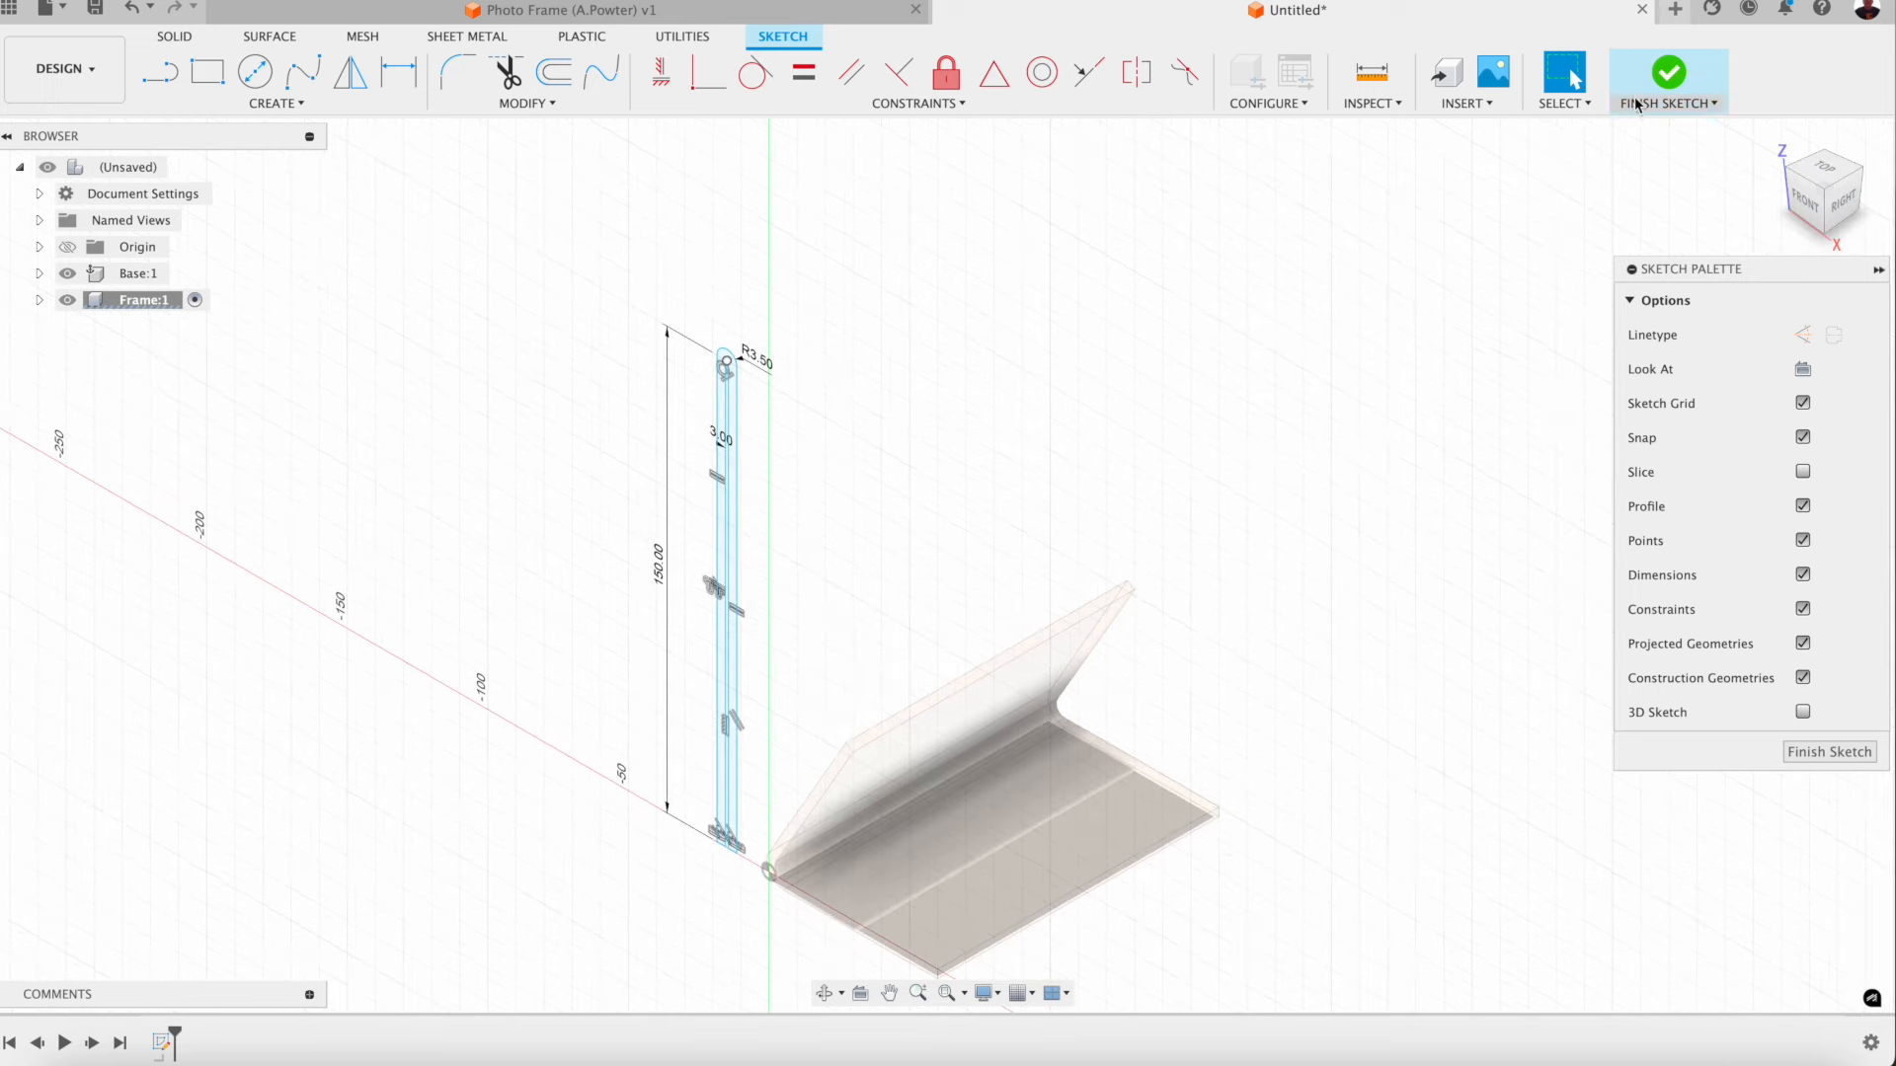
click(1669, 74)
key(e)
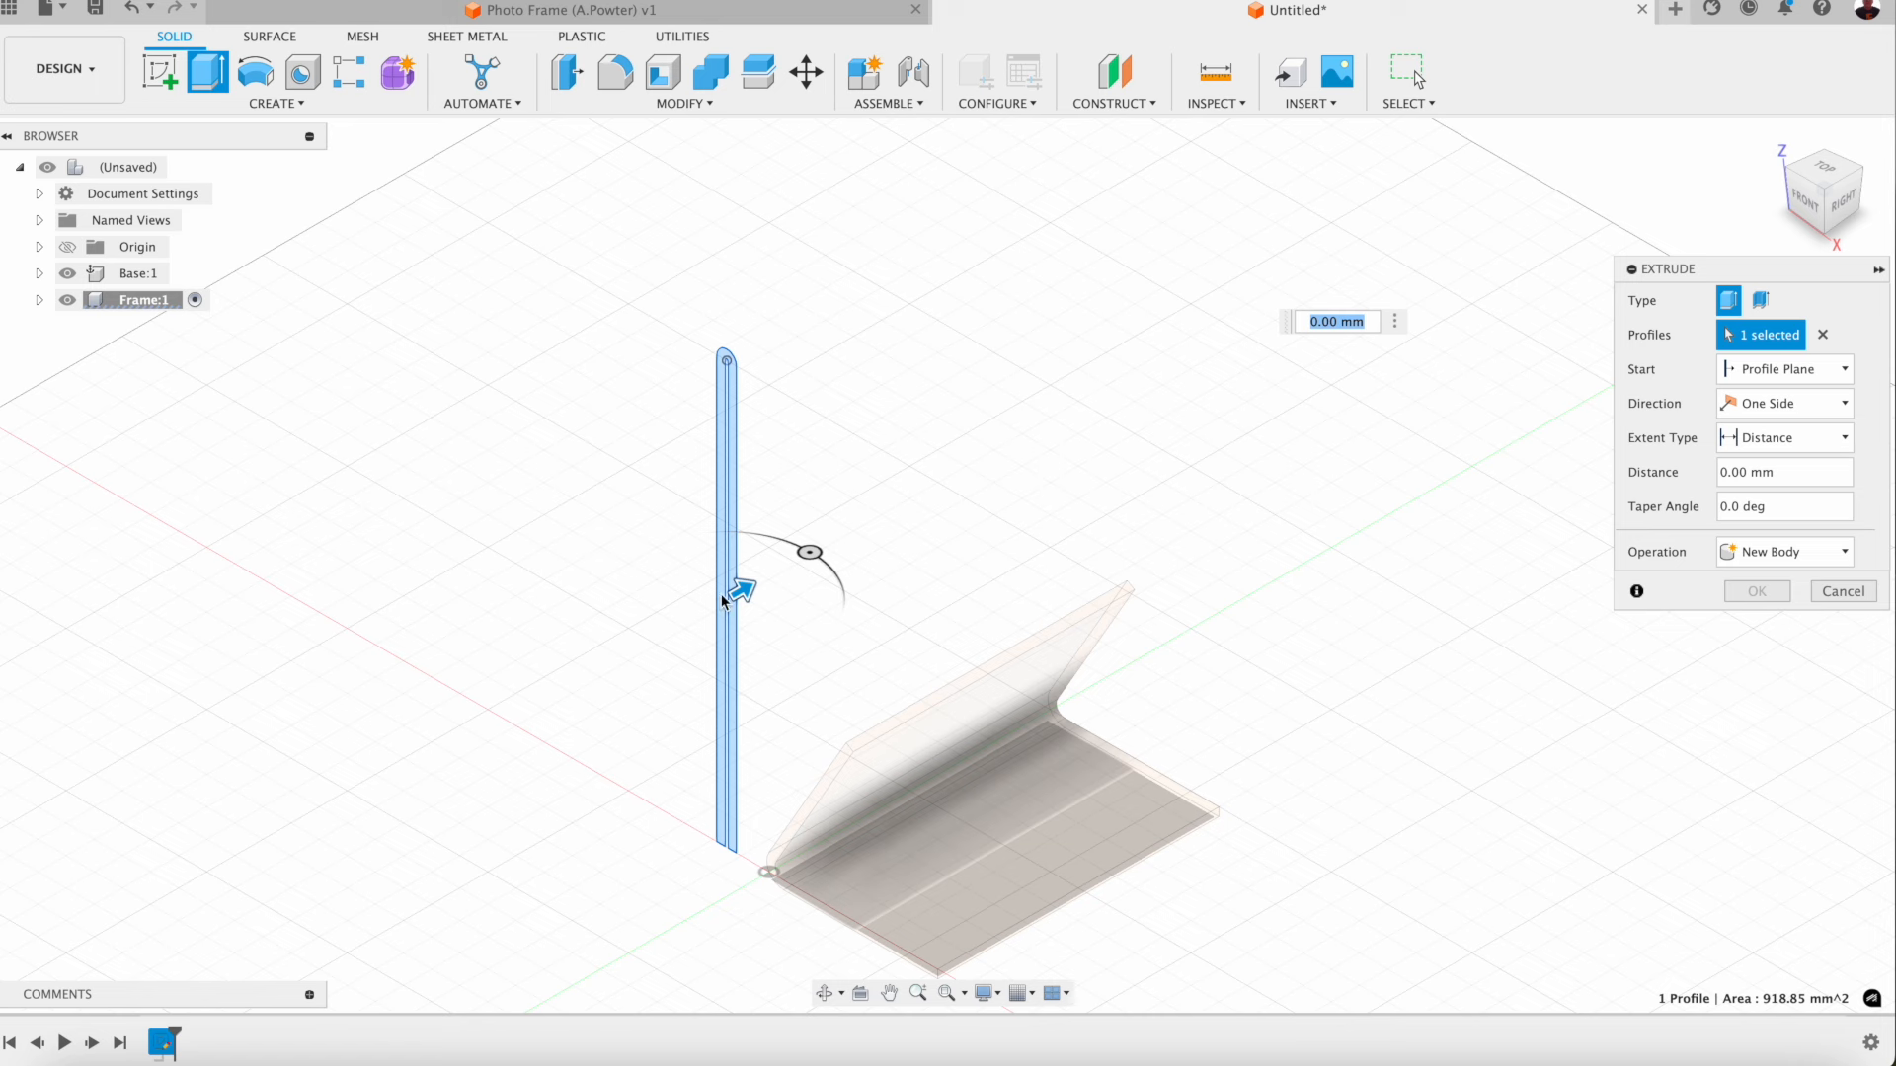
drag(724, 597, 934, 476)
text(1)
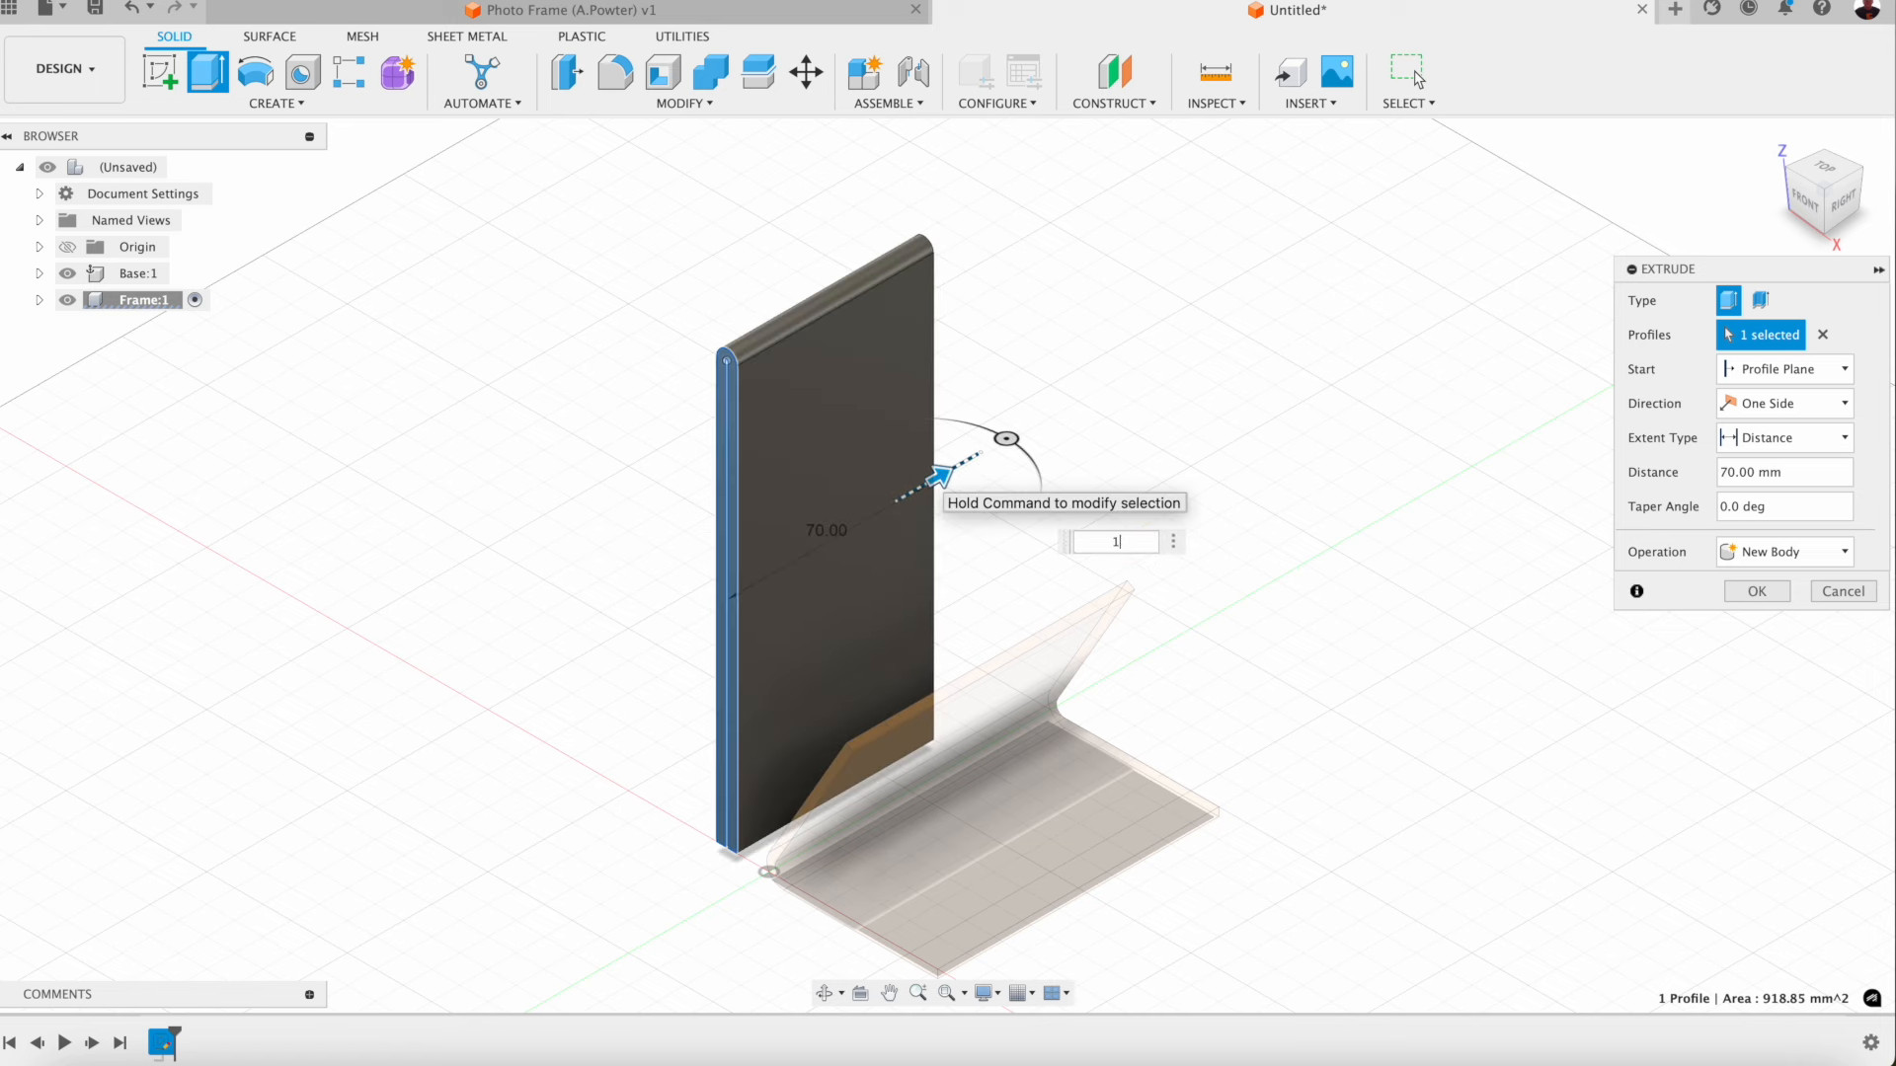
text(00)
key(Return)
key(Return)
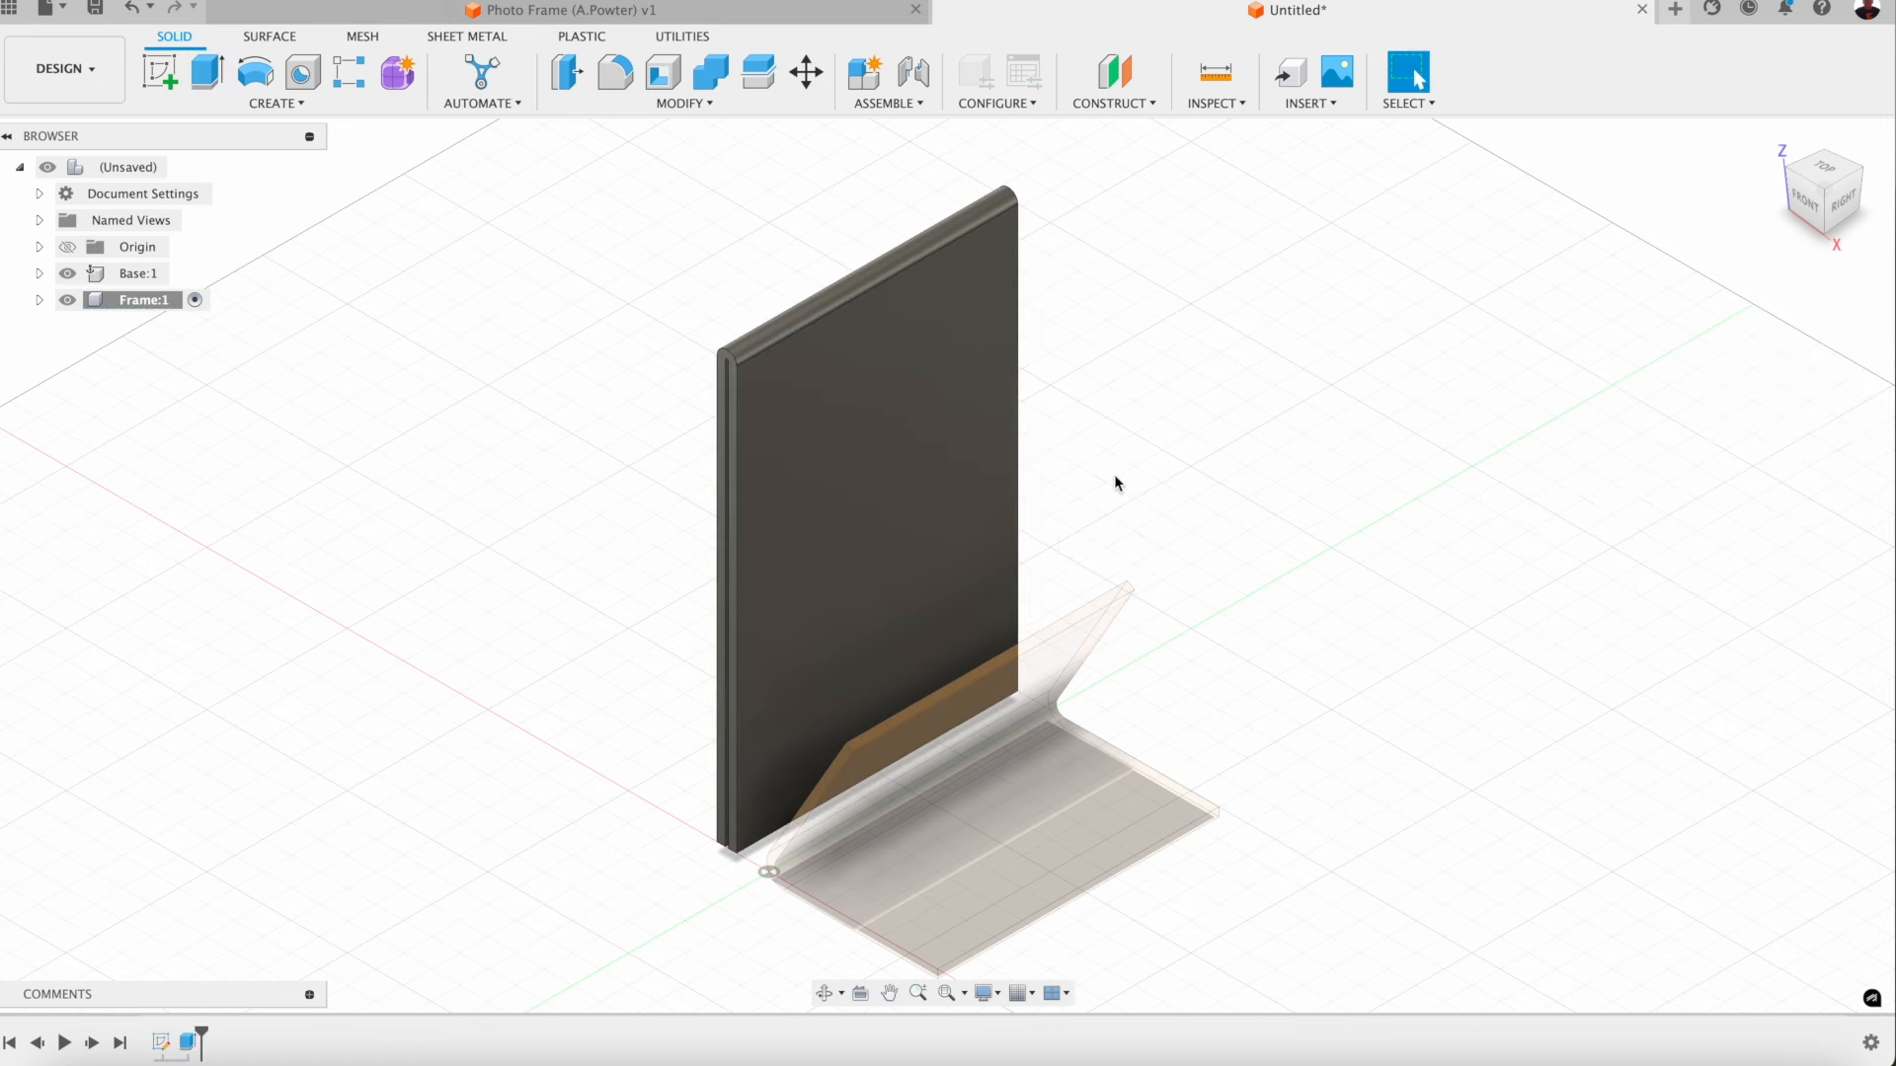
Step: Search the appearance library for "Clear plastic" and apply Acrylic (Clear) to the frame body
key(a)
click(1521, 621)
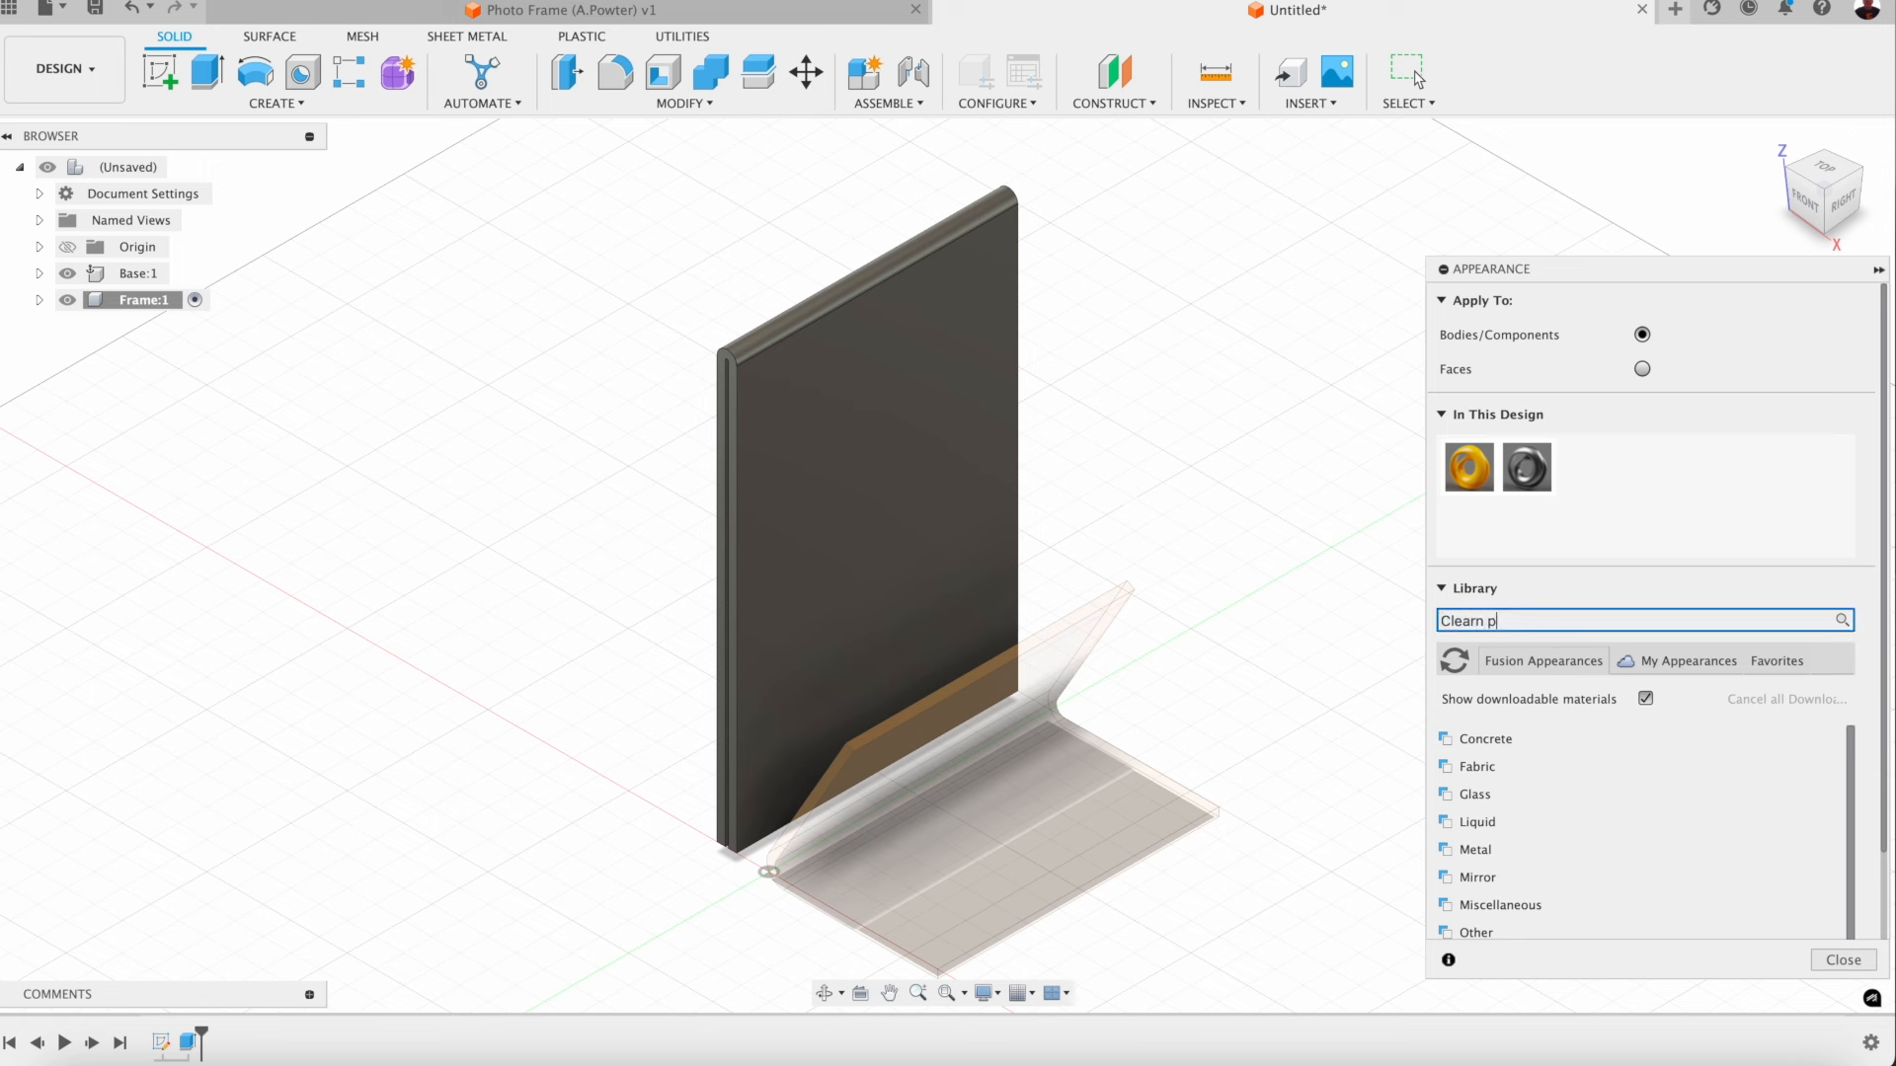
text(Clearn p)
key(BackSpace)
key(BackSpace)
key(BackSpace)
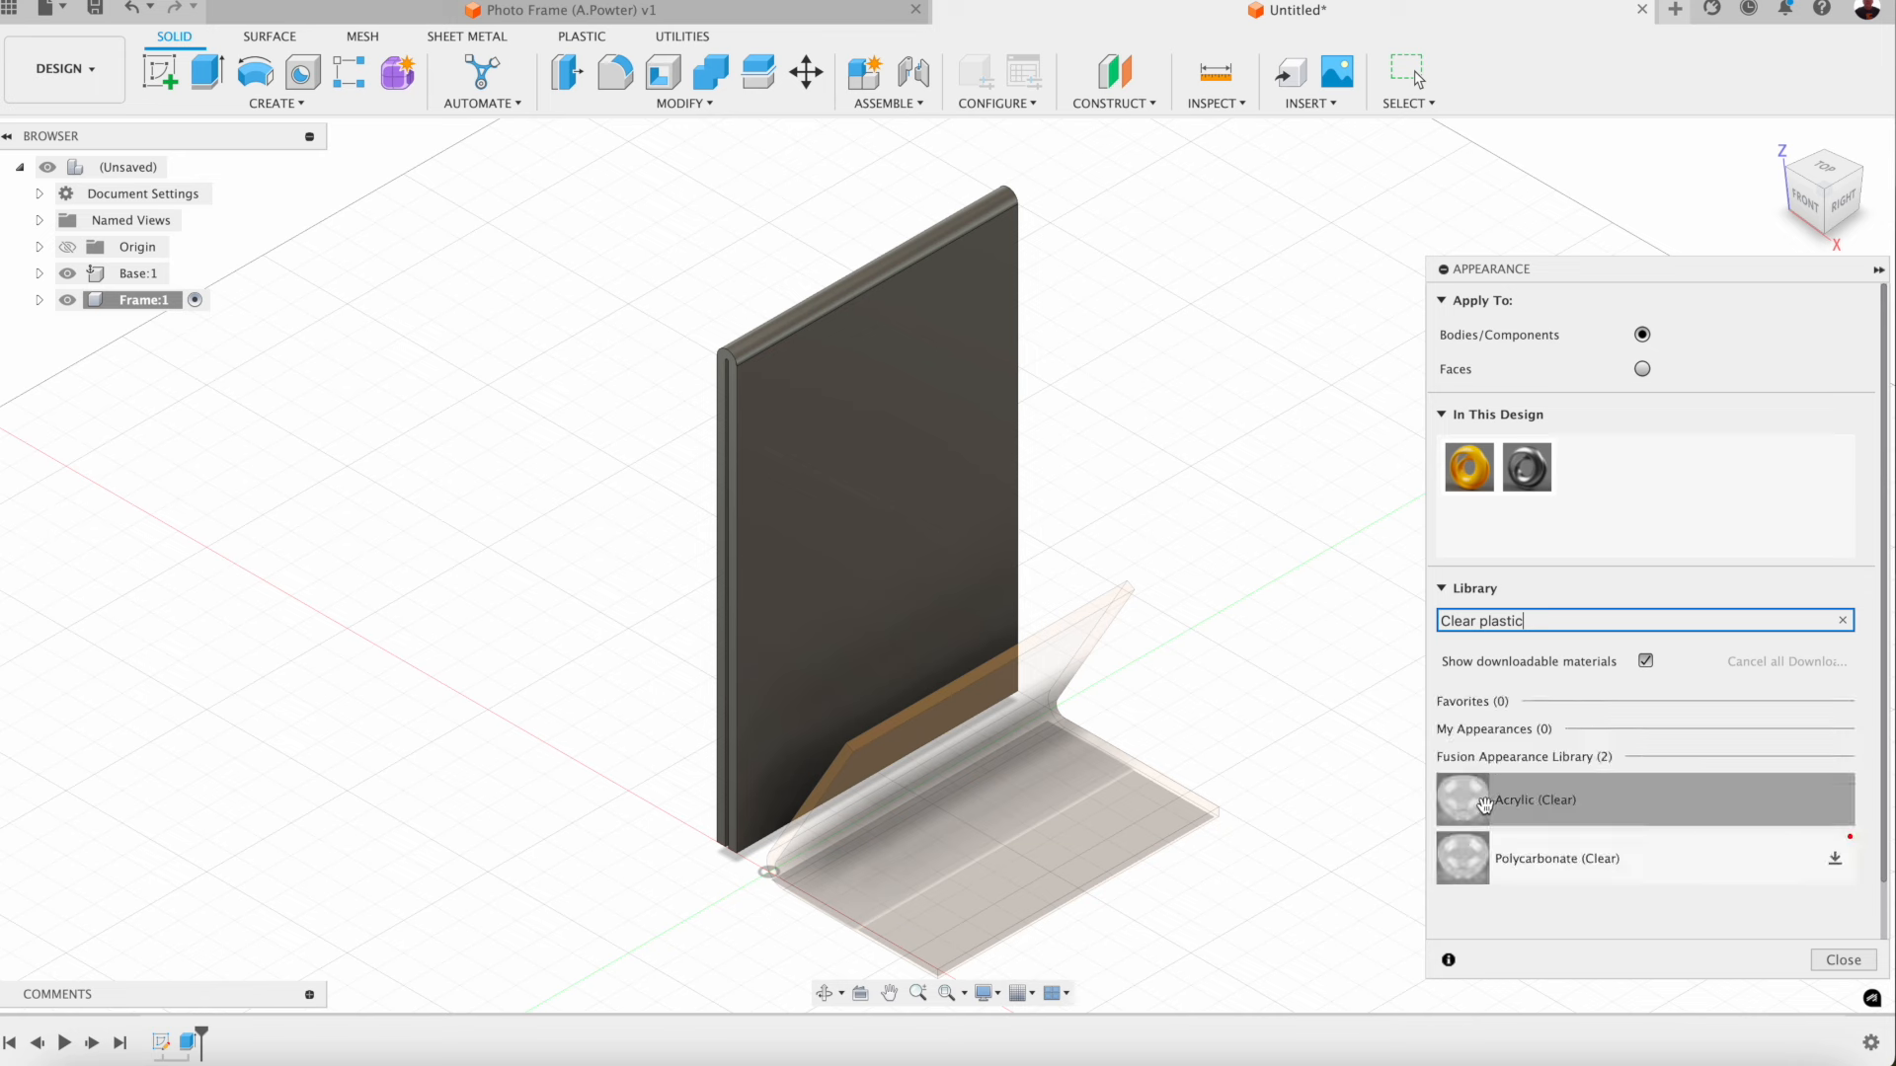
drag(1482, 805, 963, 503)
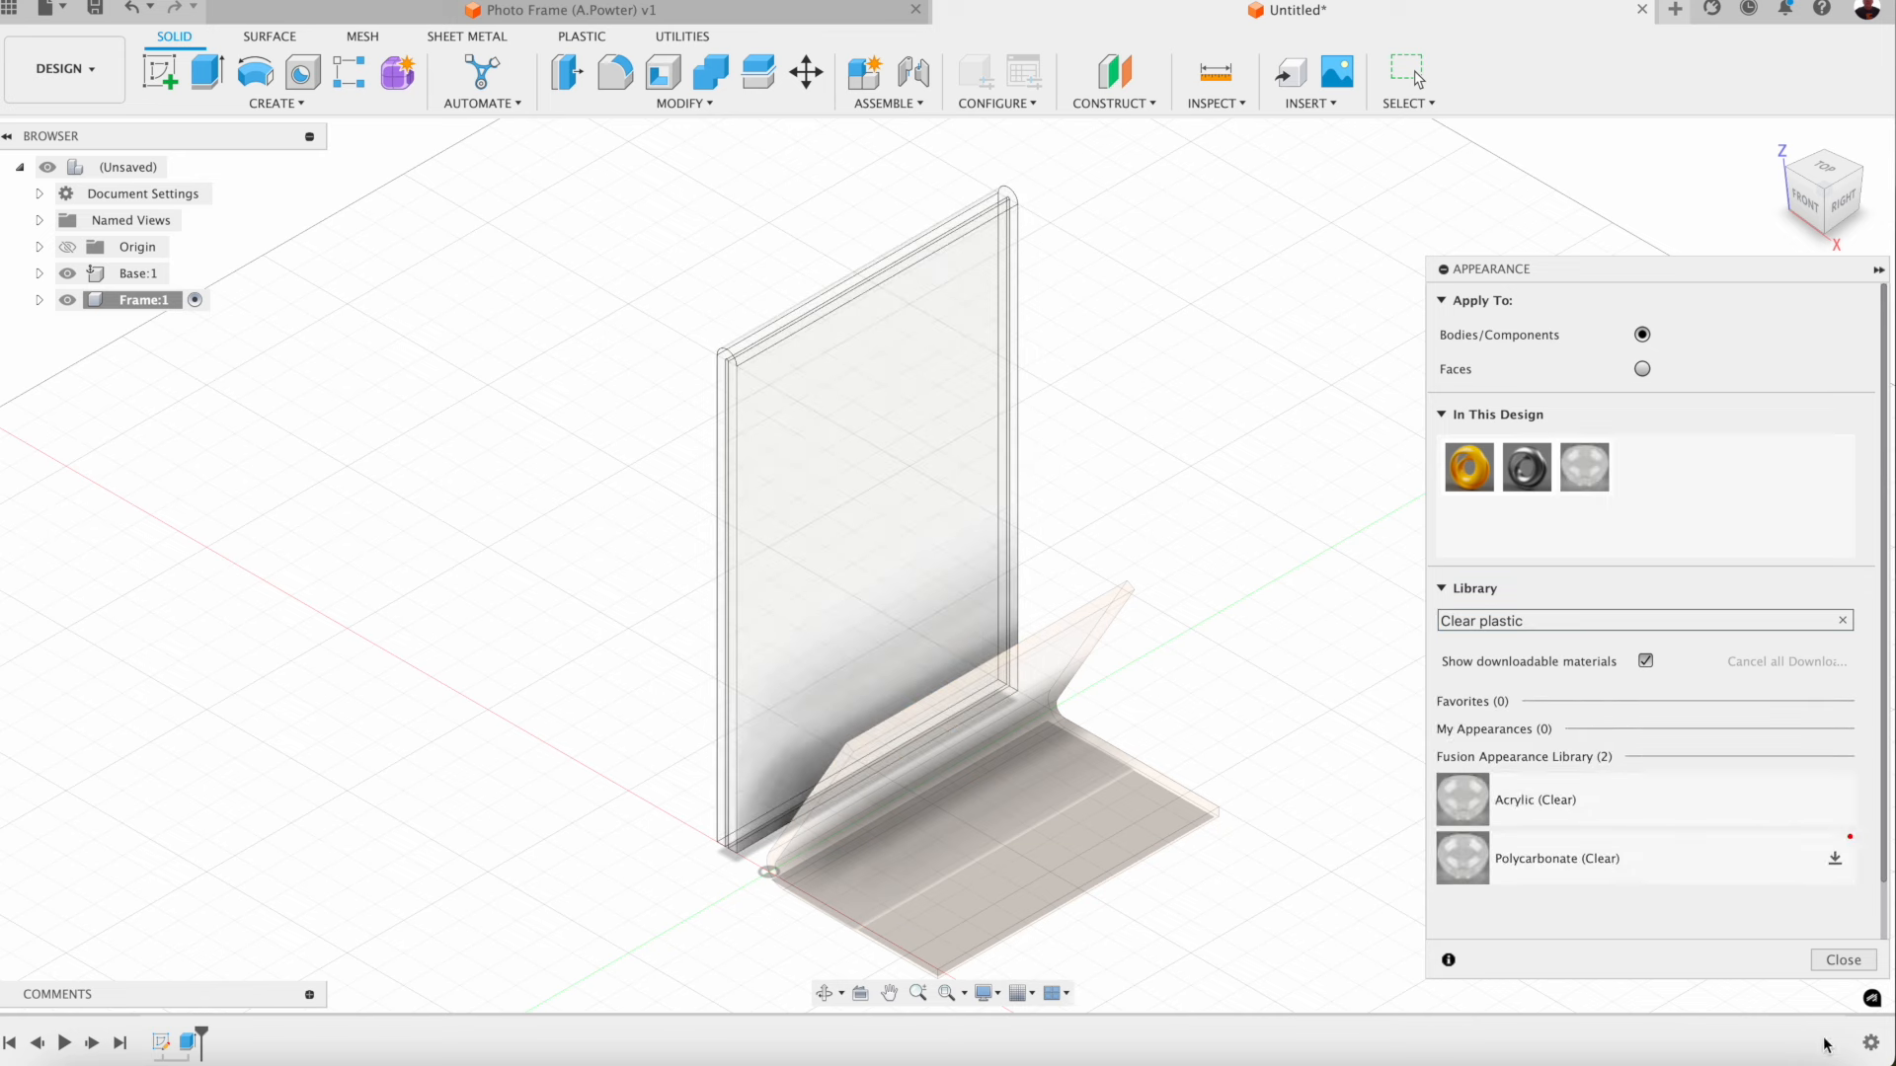
click(1842, 960)
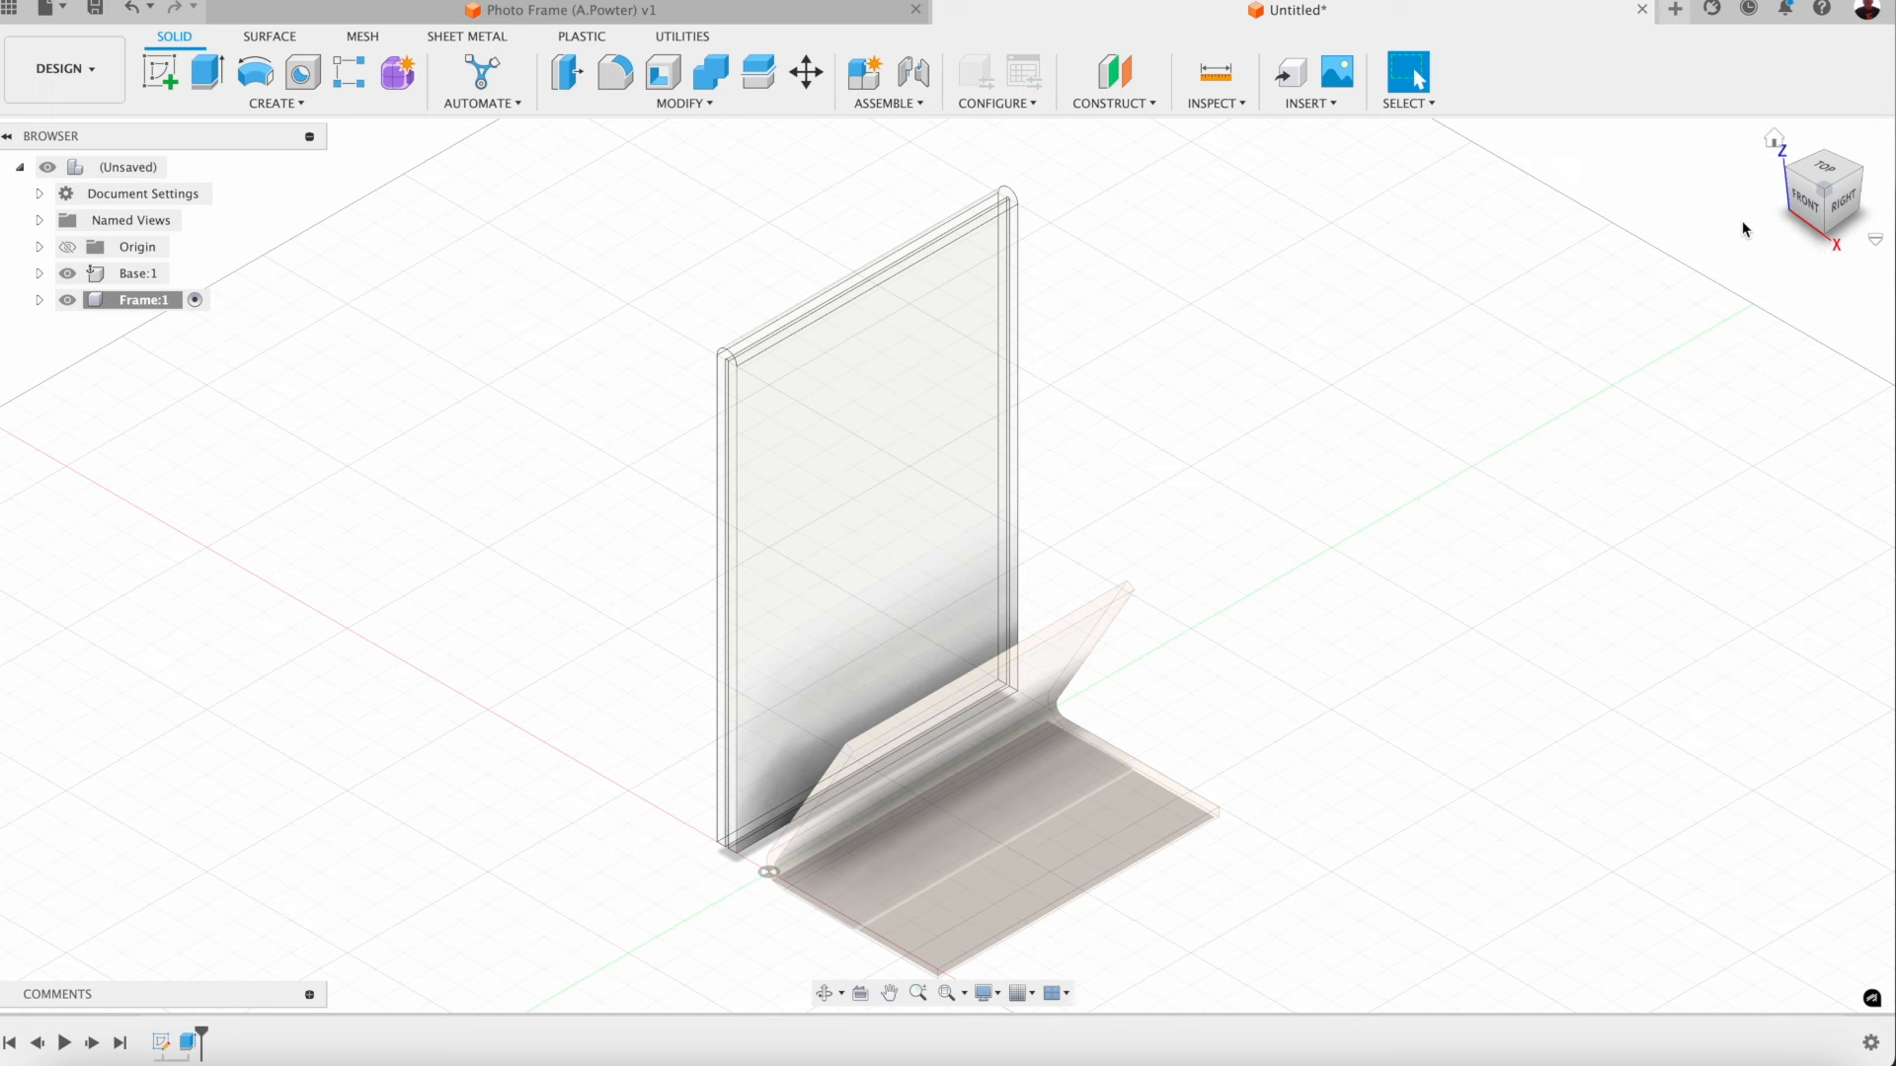
Step: Activate the top-level assembly in place of the Frame component
click(1773, 142)
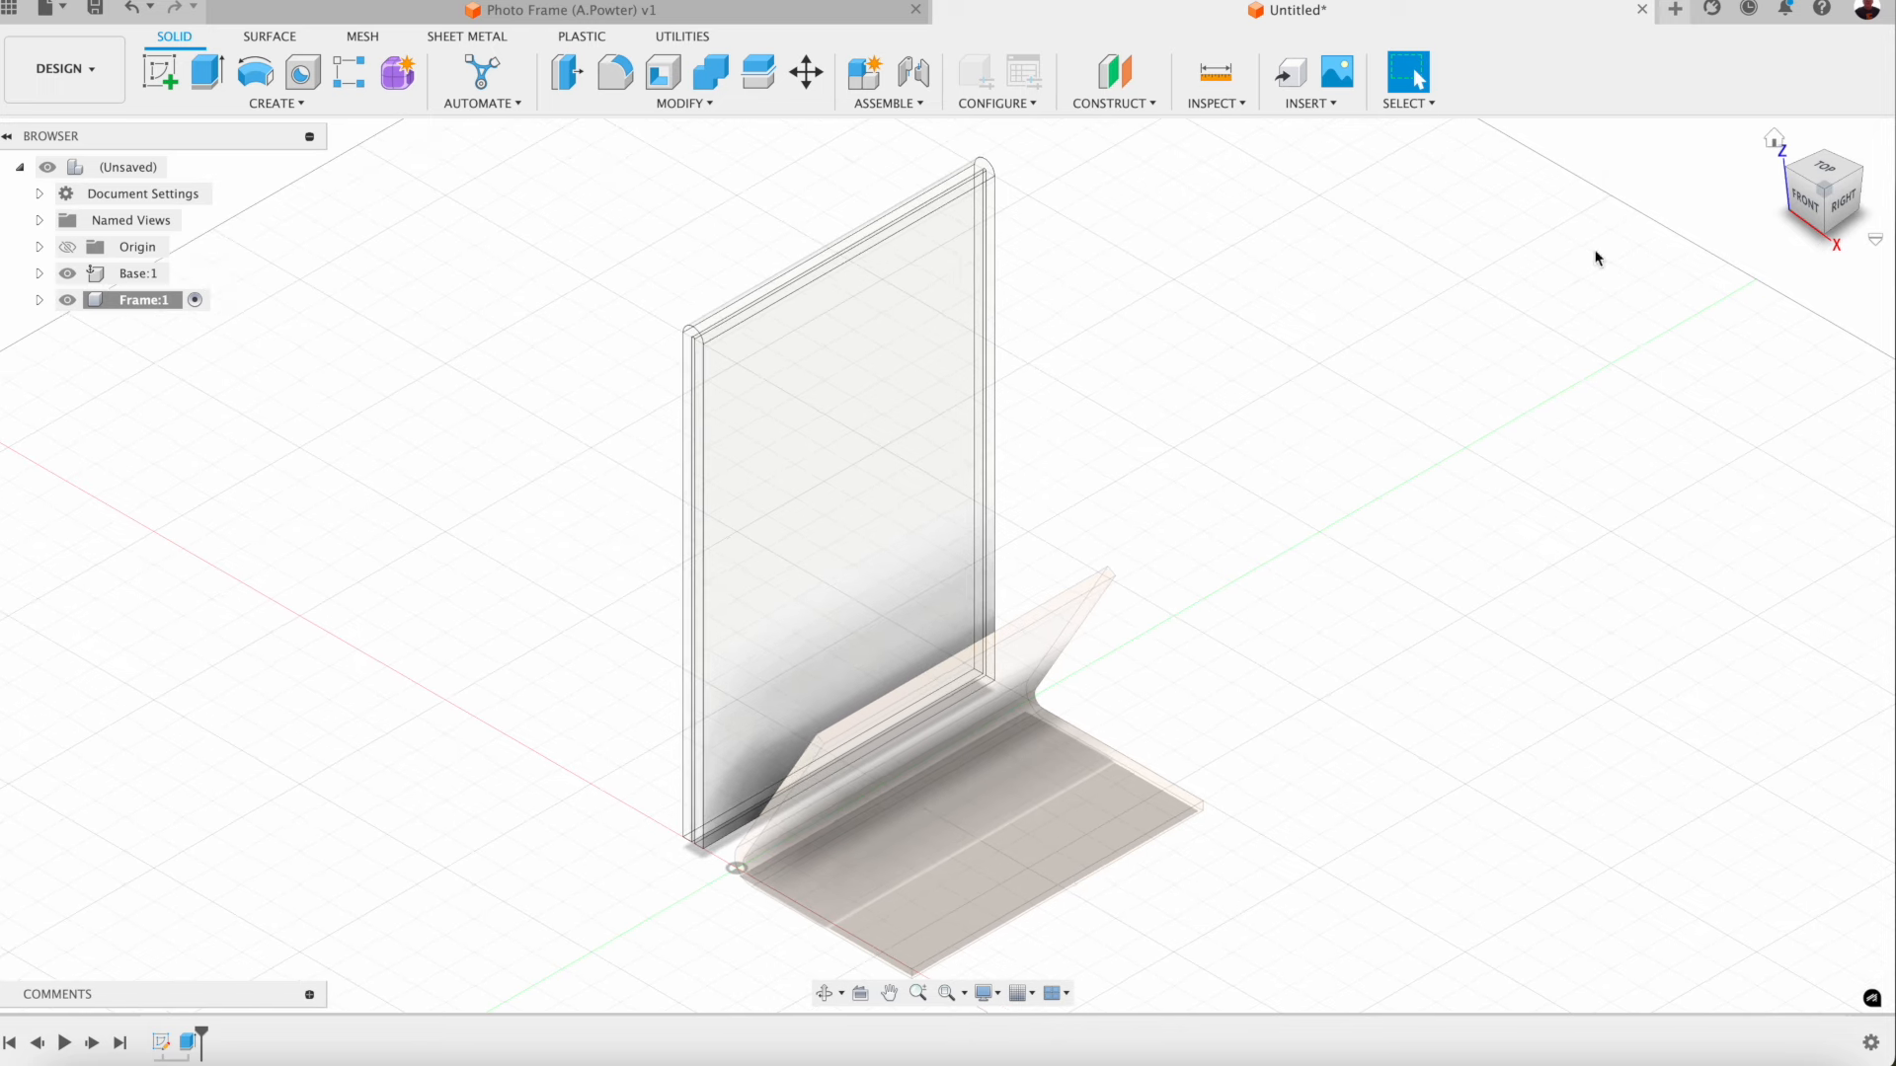
click(143, 170)
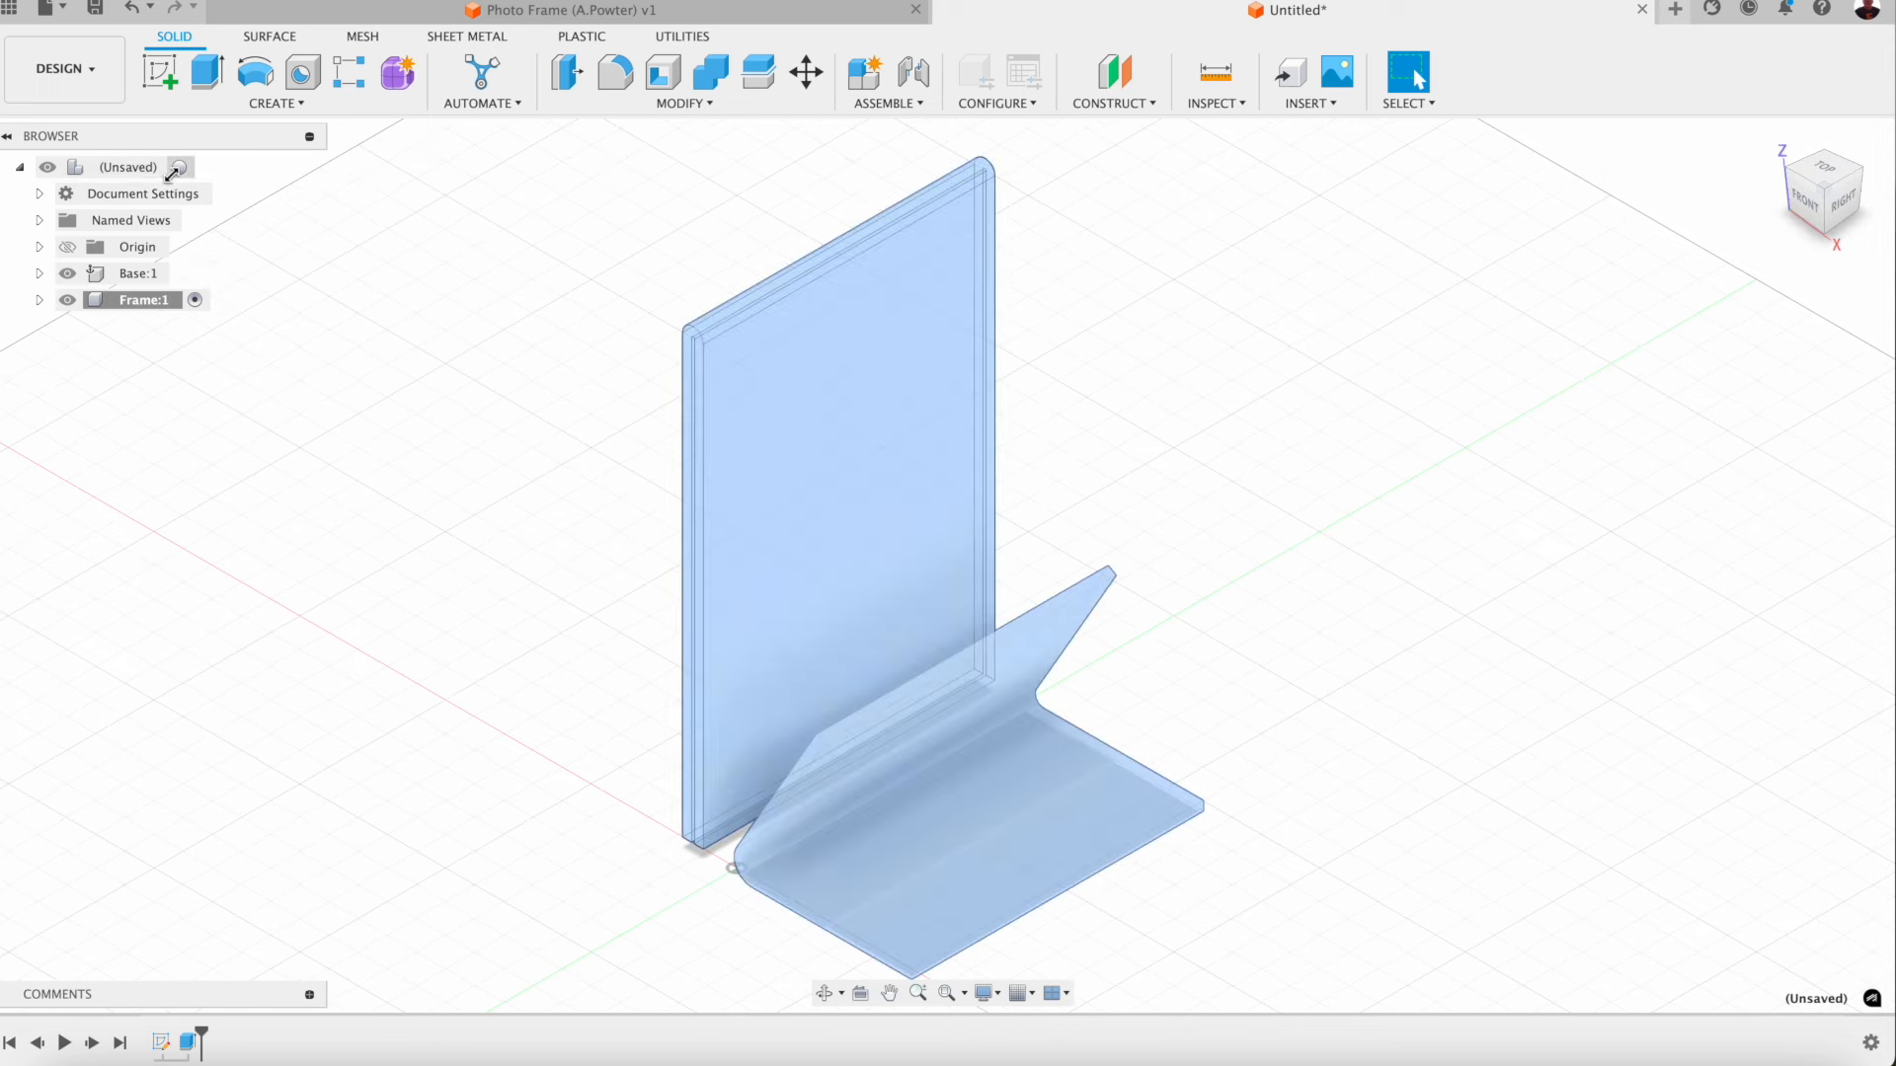
click(178, 166)
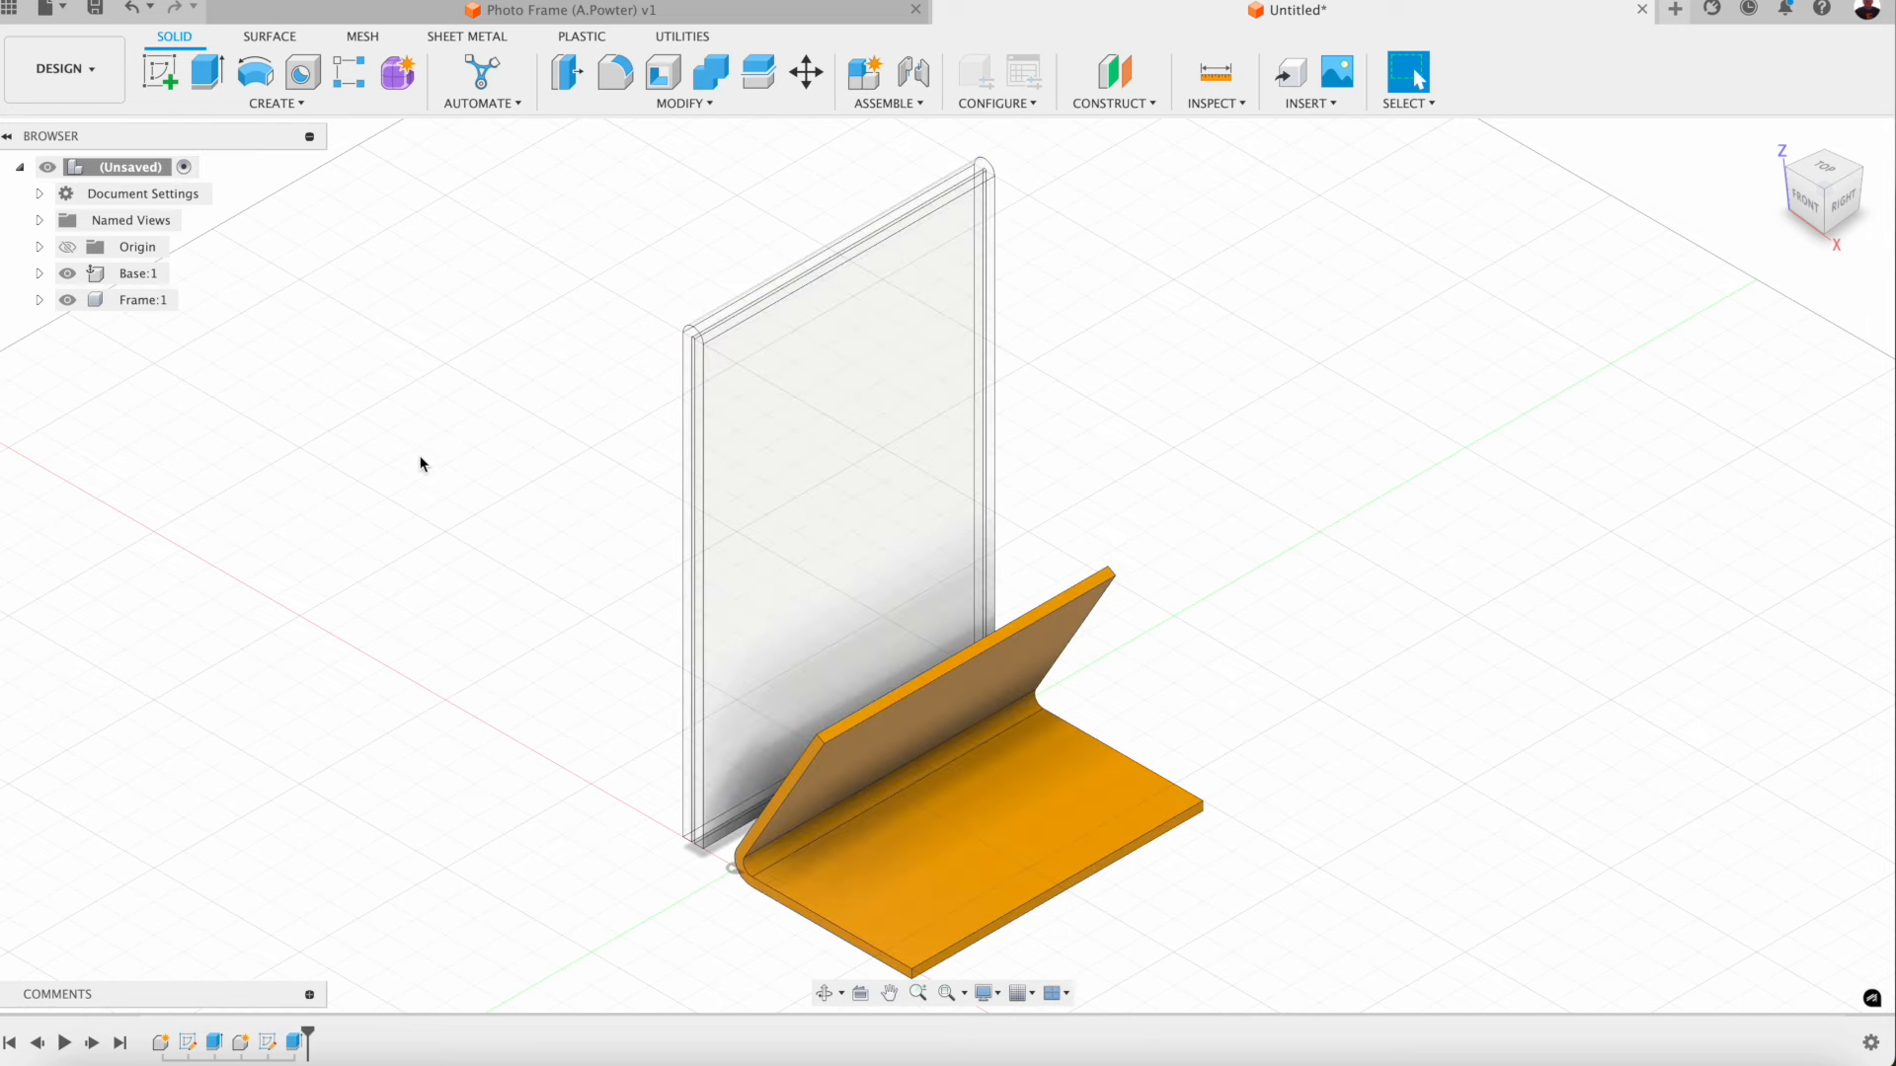
Step: Joint the Frame to the Base, snapping the midpoint of the Frame's lower edge to the midpoint of the sloped outer face's lower edge
drag(1812, 198, 1879, 195)
click(887, 103)
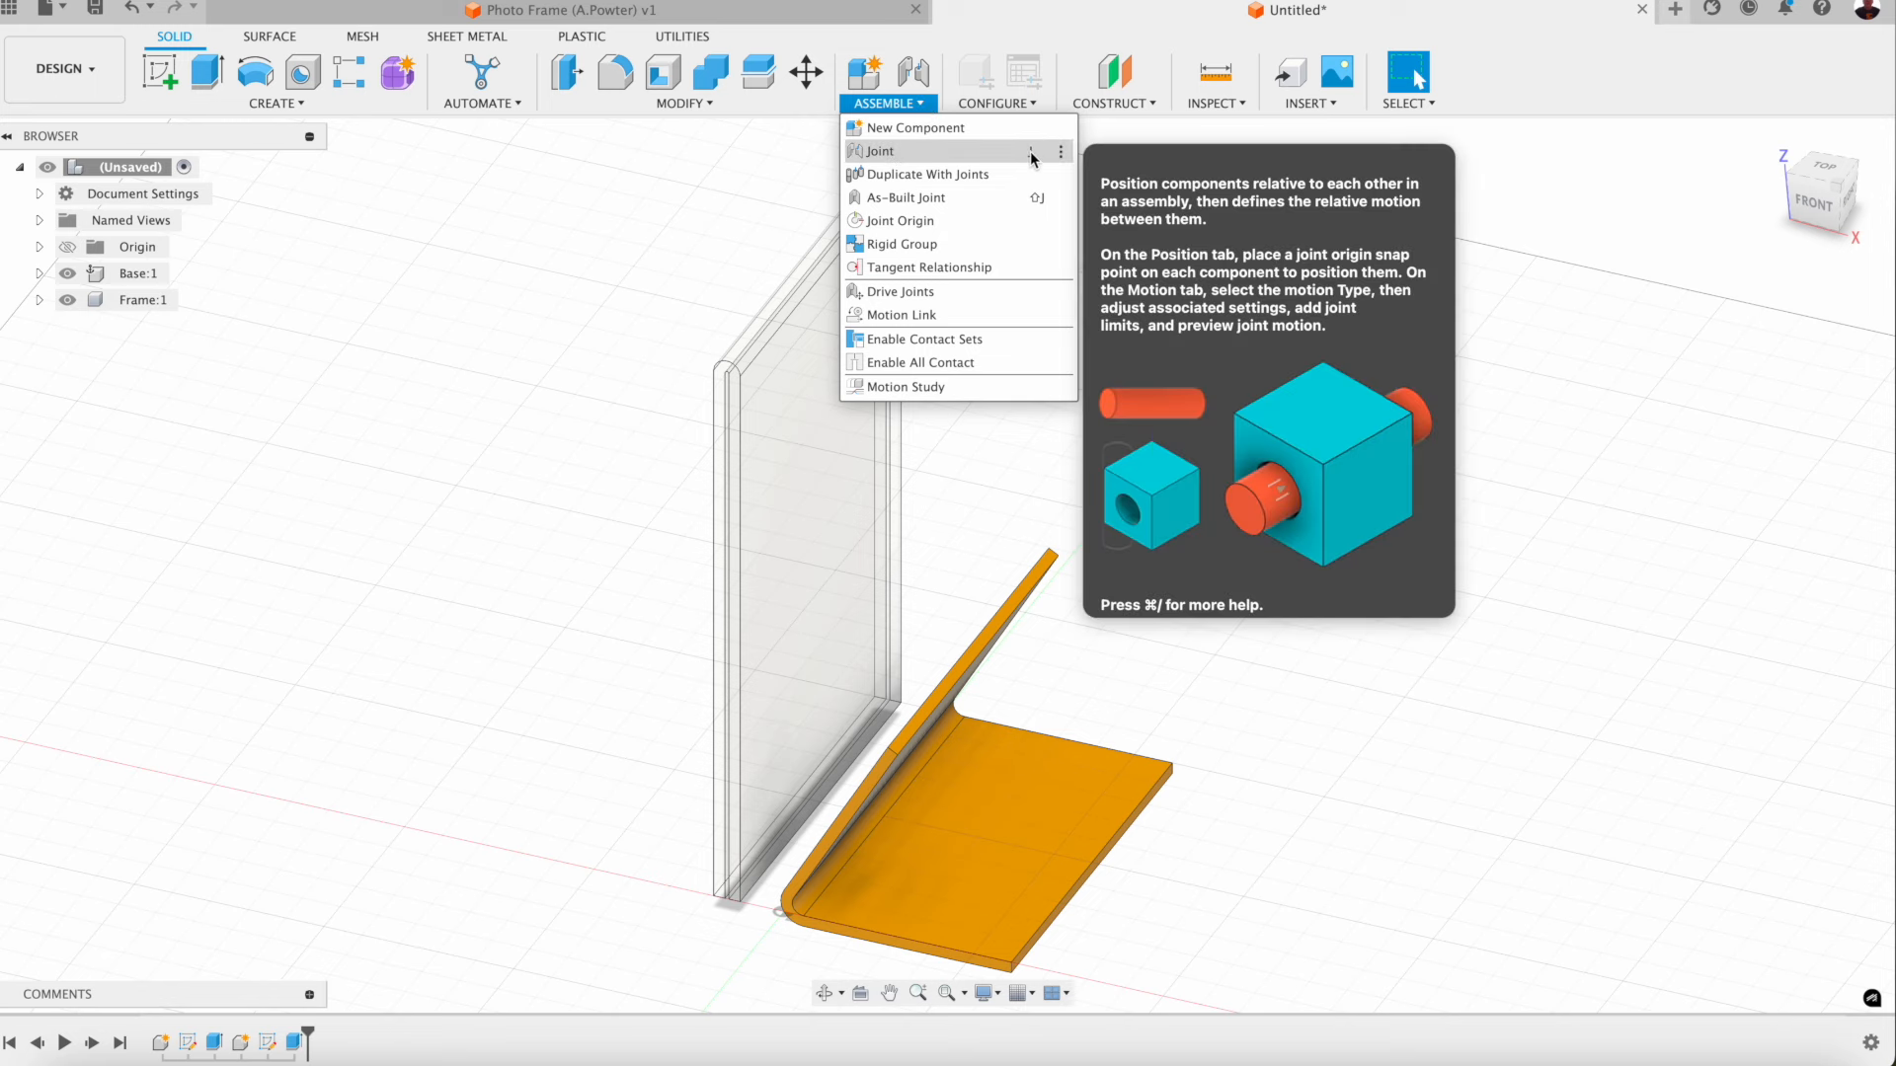
click(918, 77)
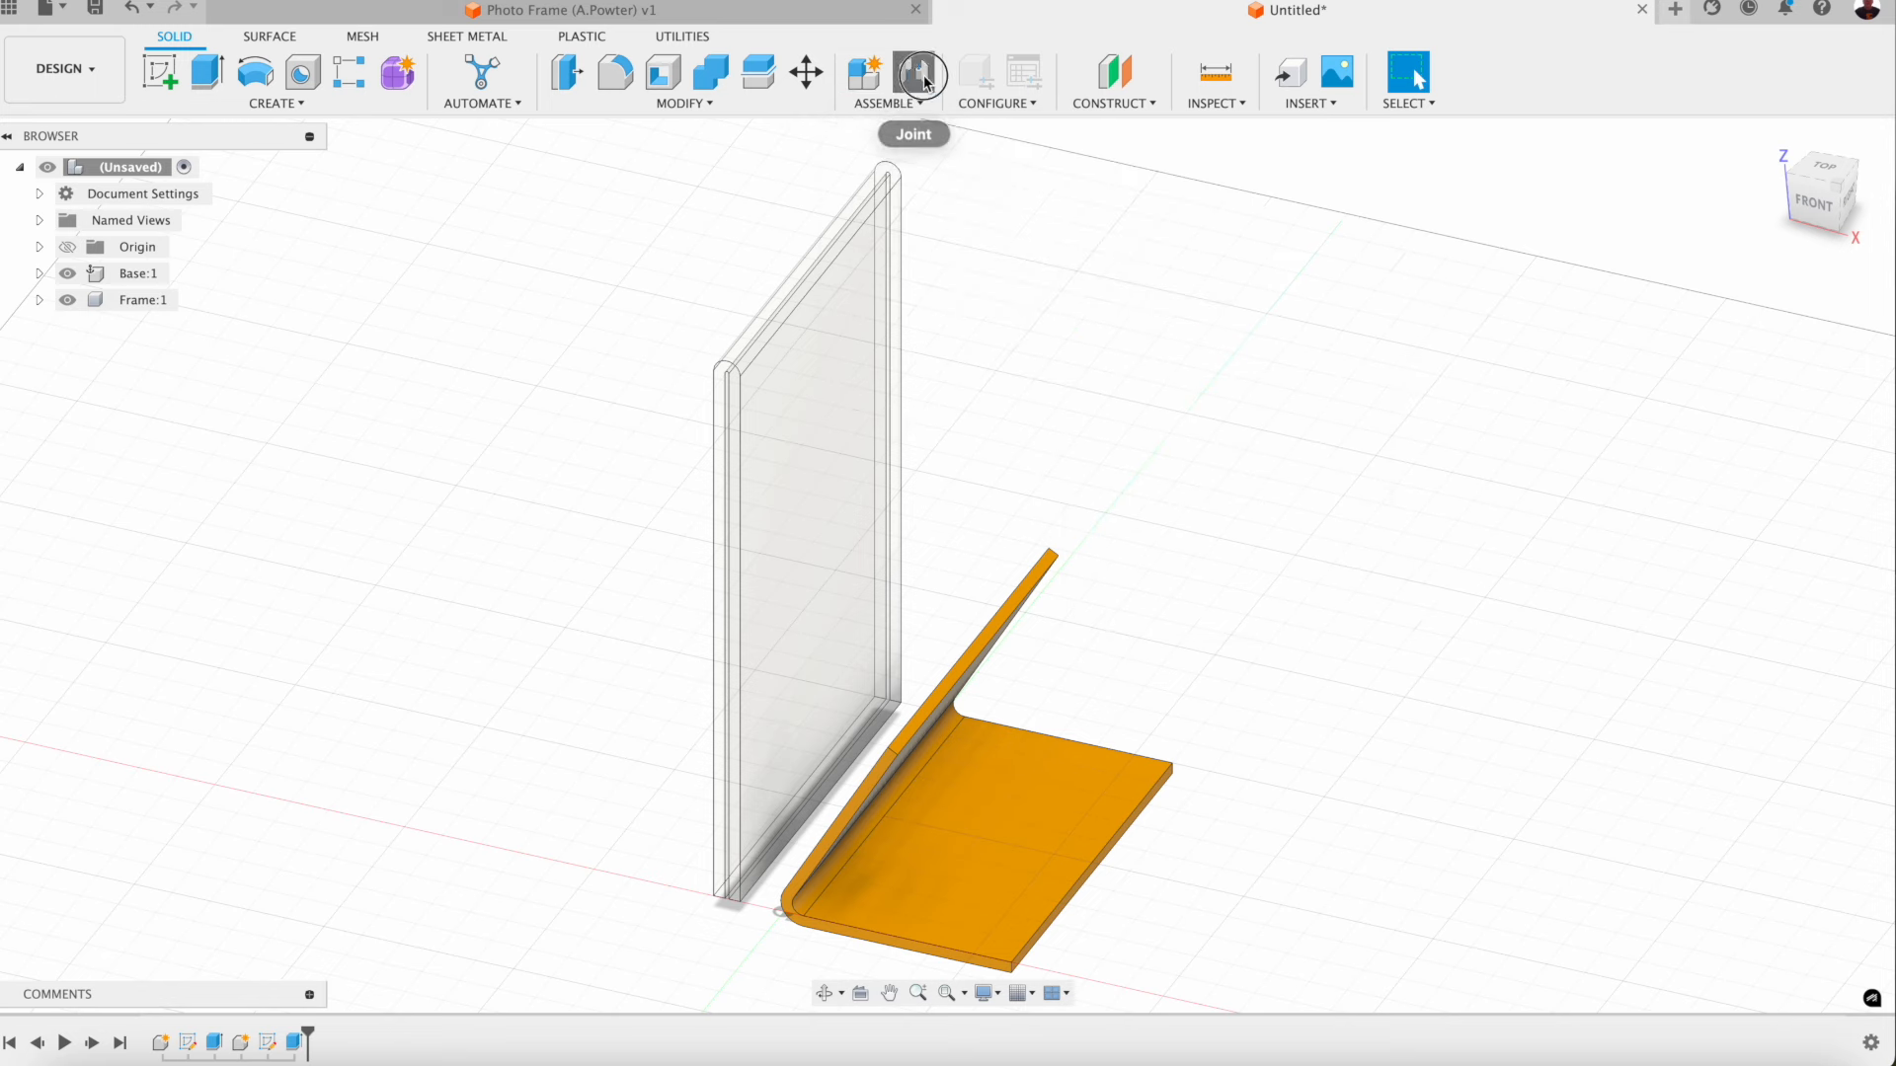
click(1841, 168)
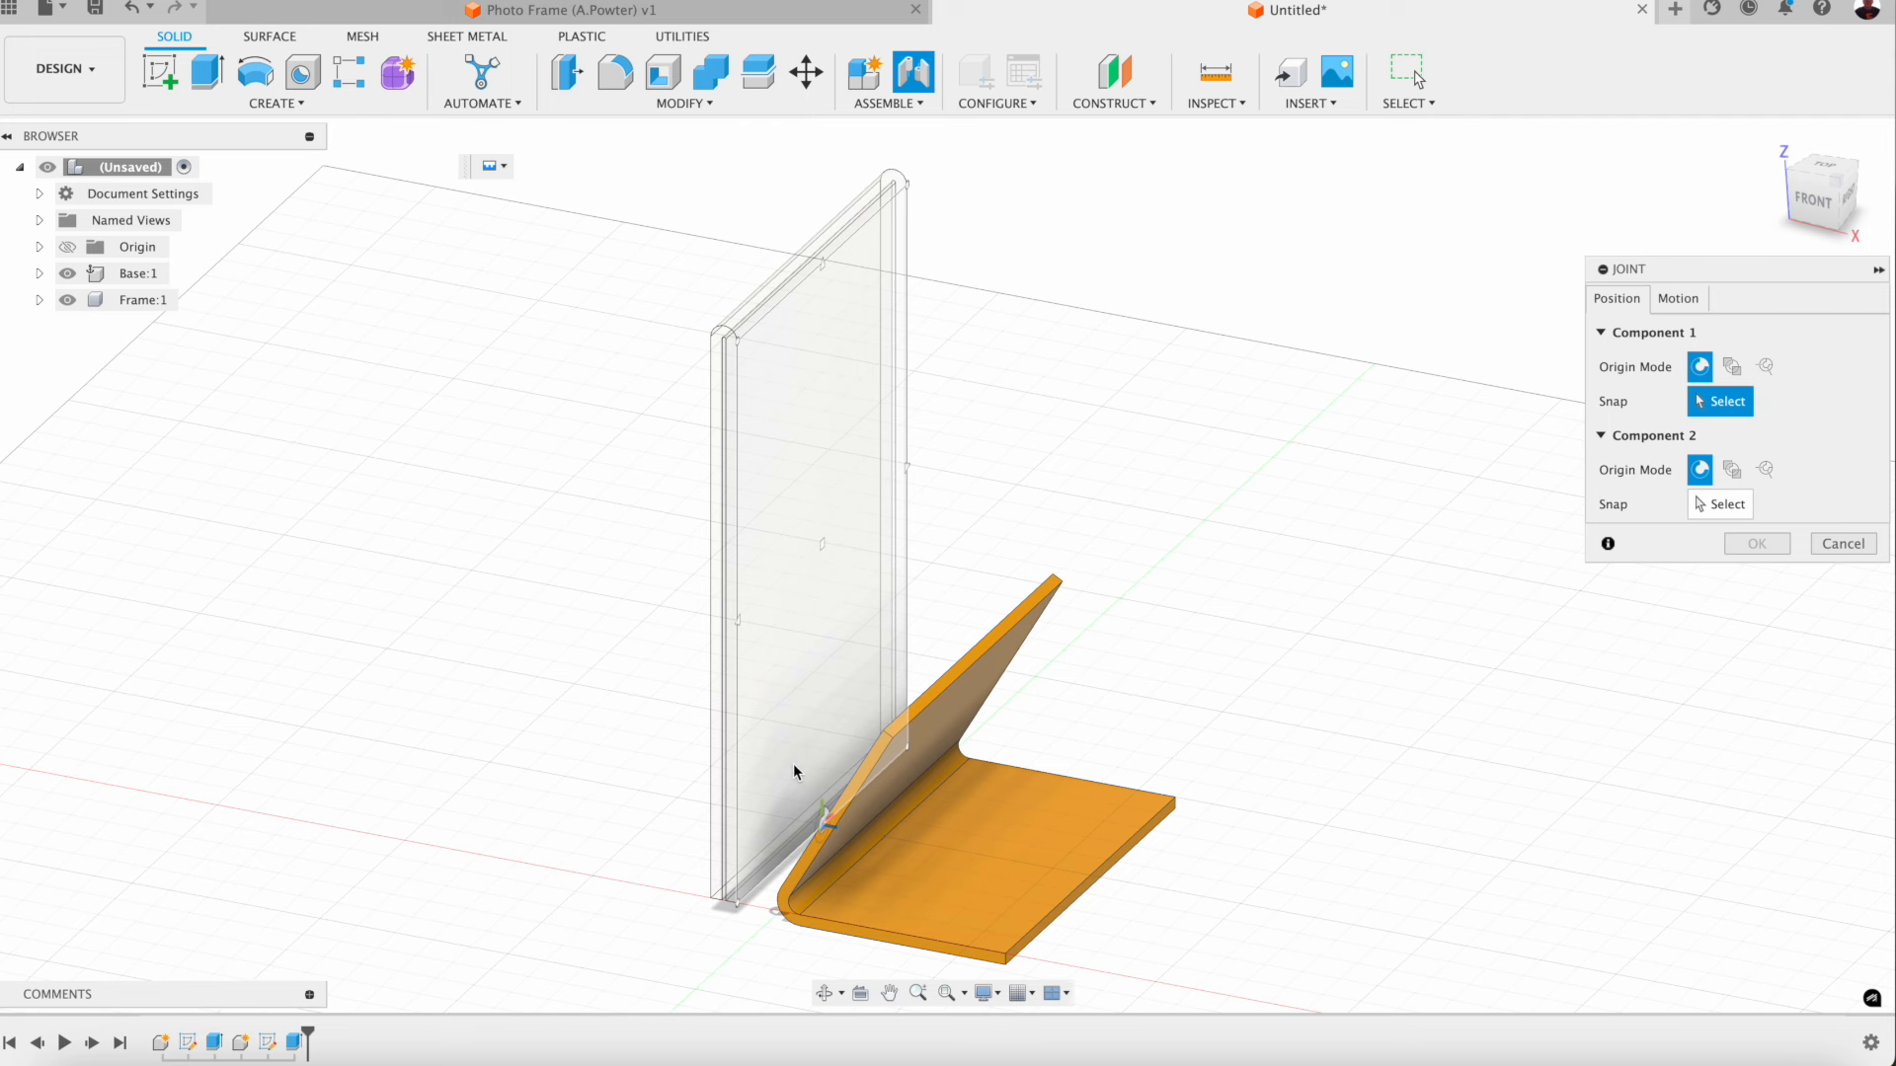
scroll(792, 745, up, 4)
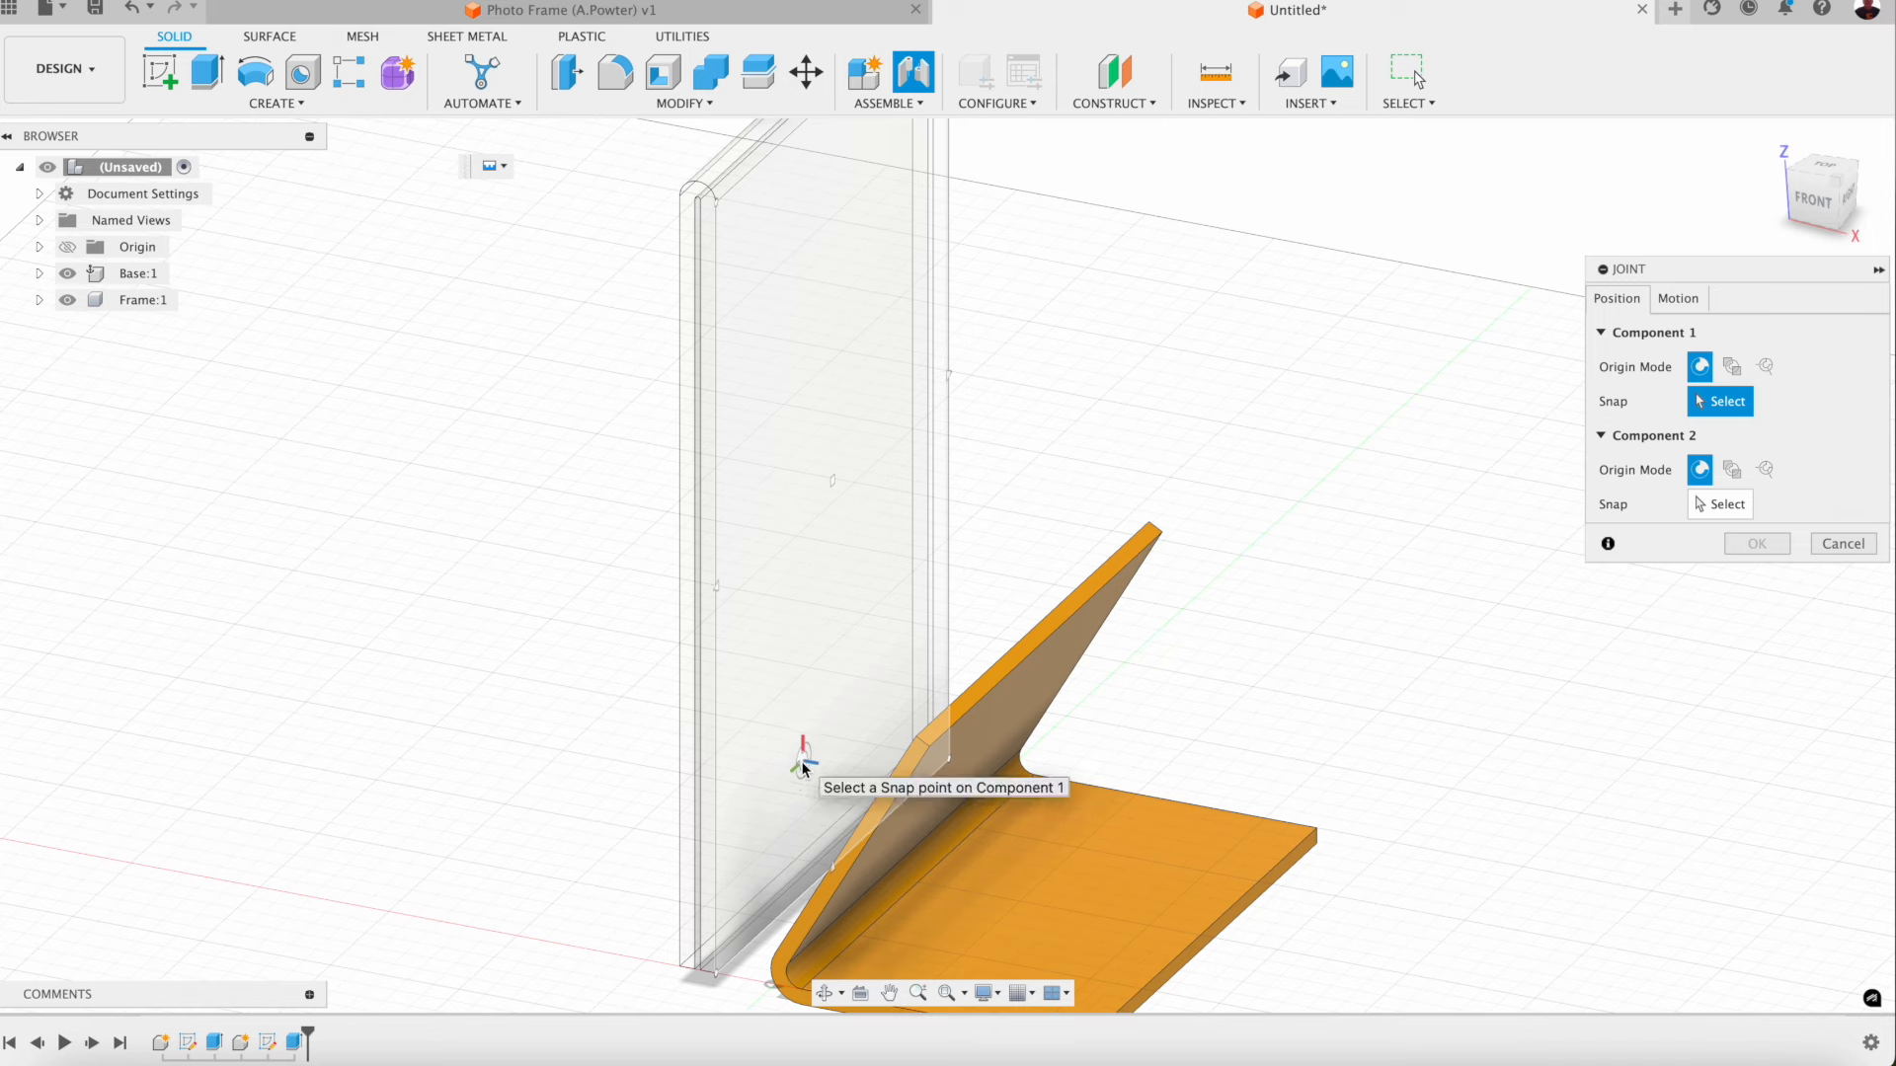
drag(1821, 230, 1834, 221)
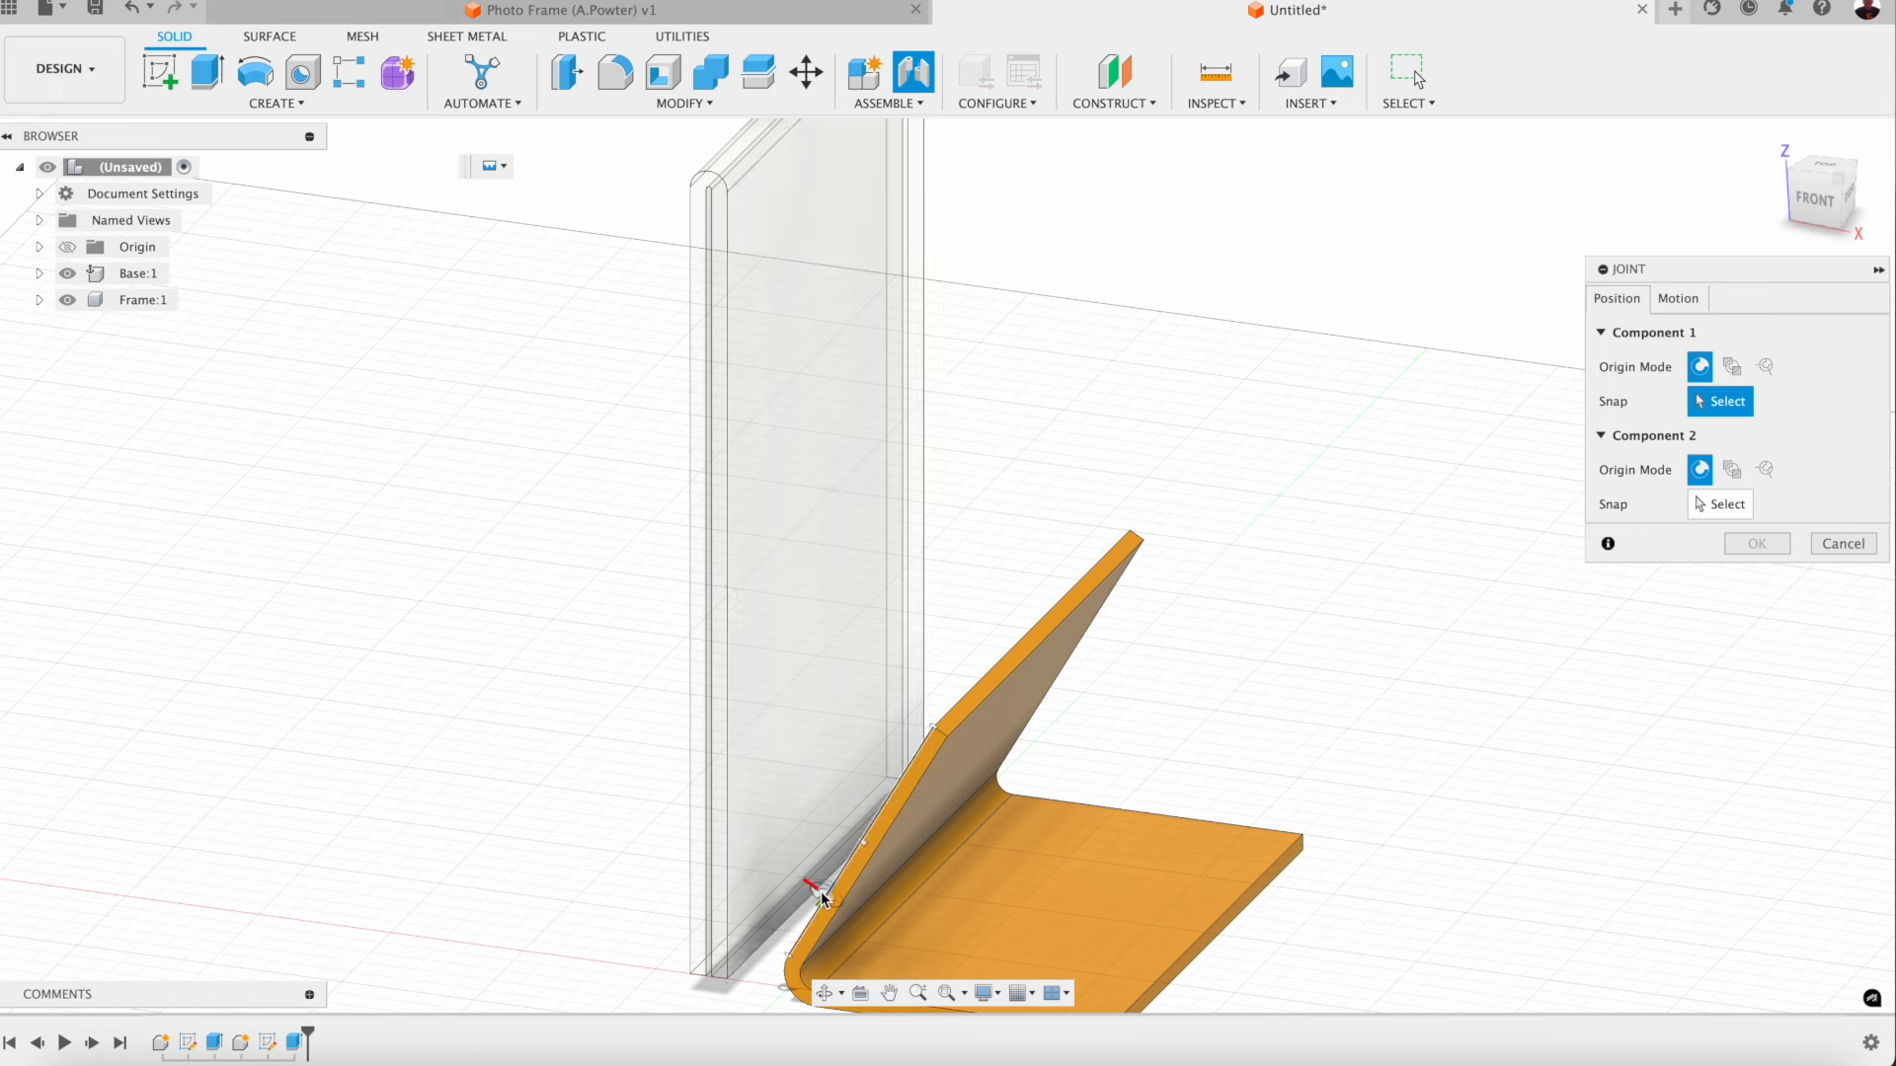
click(830, 841)
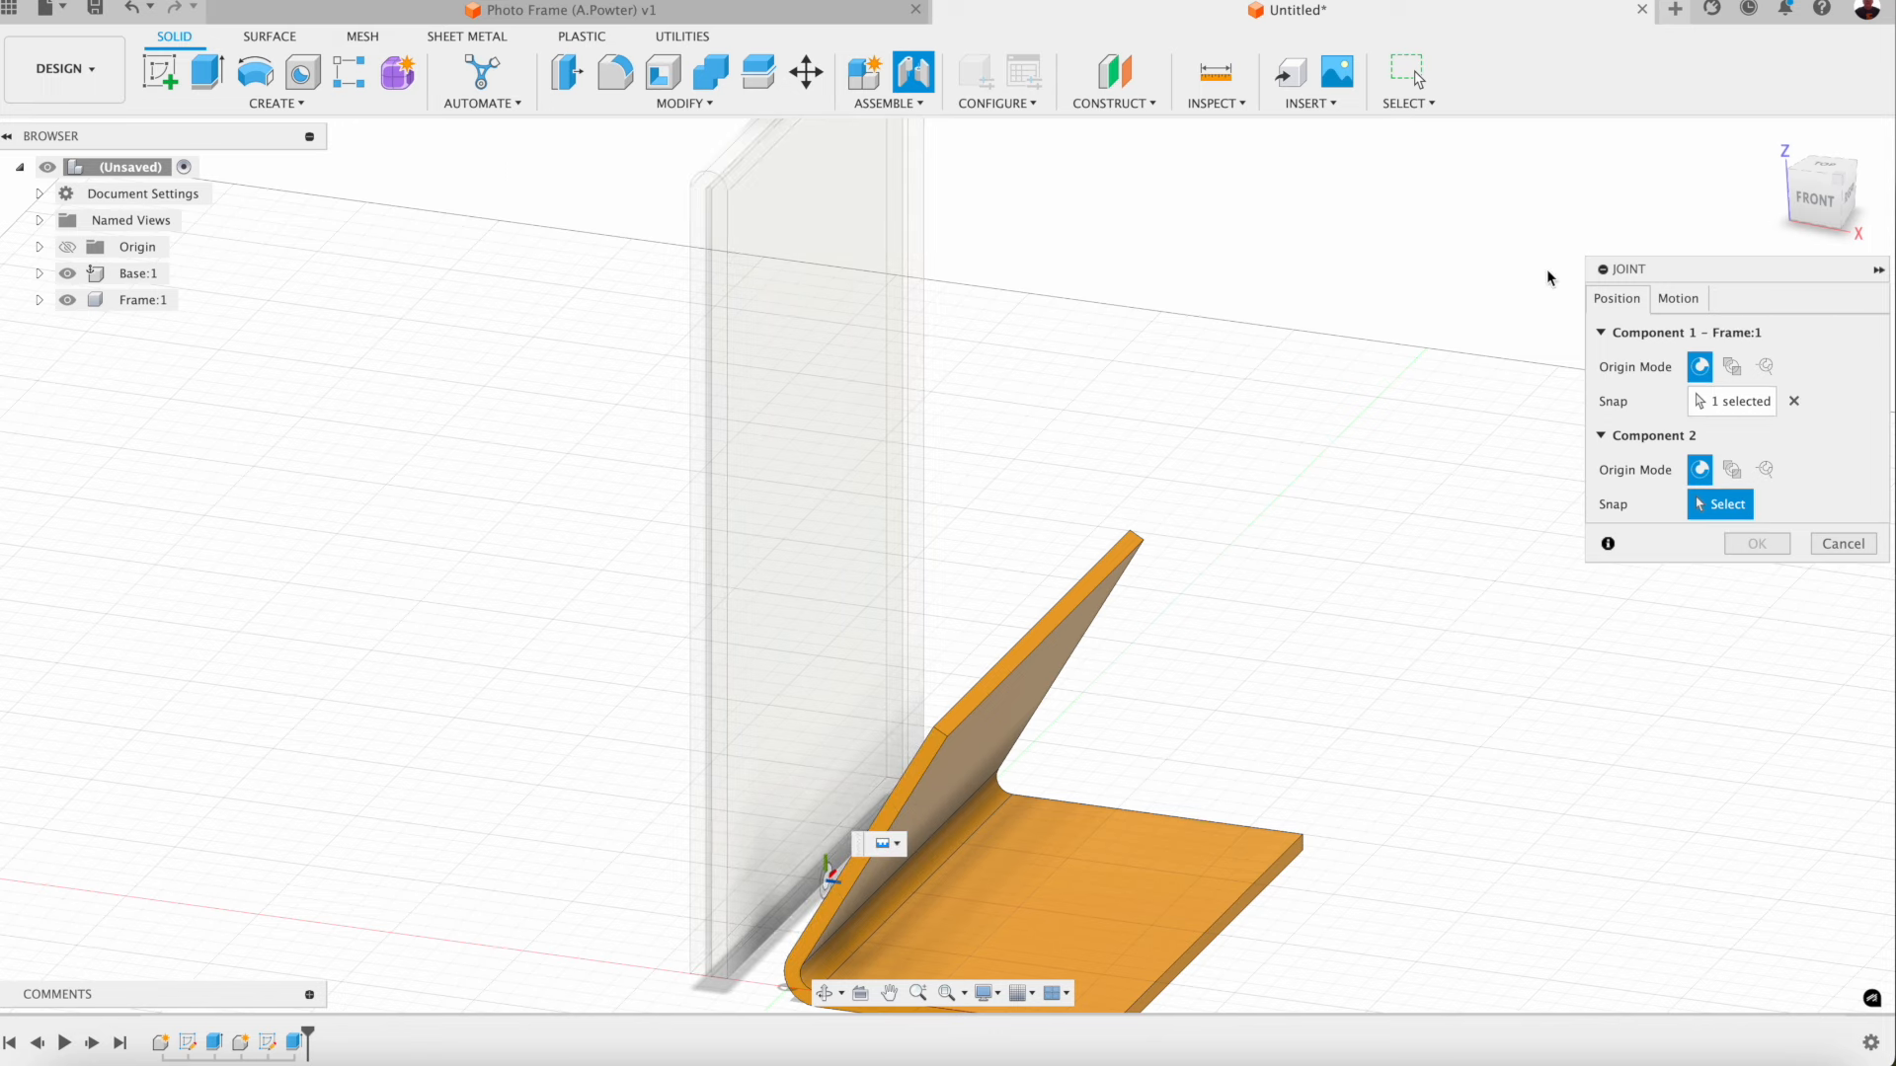
click(1822, 175)
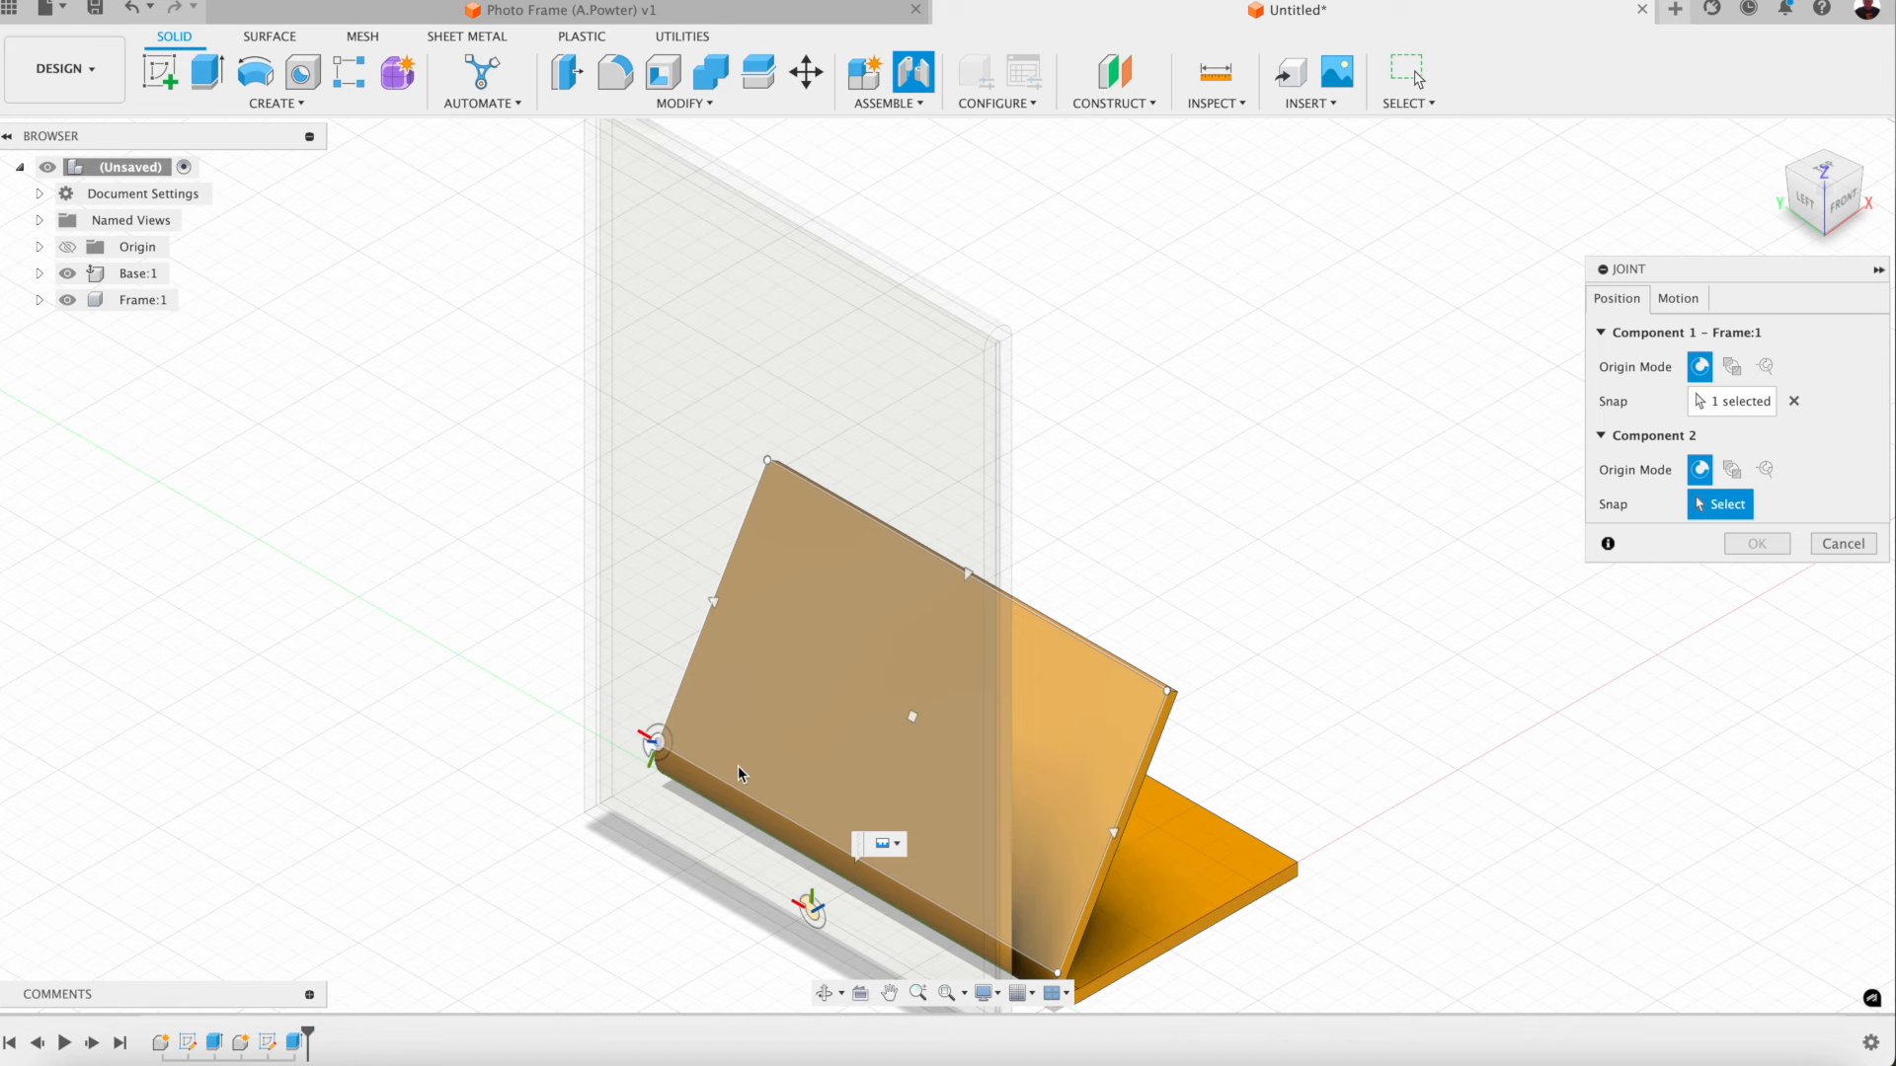
scroll(744, 763, down, 2)
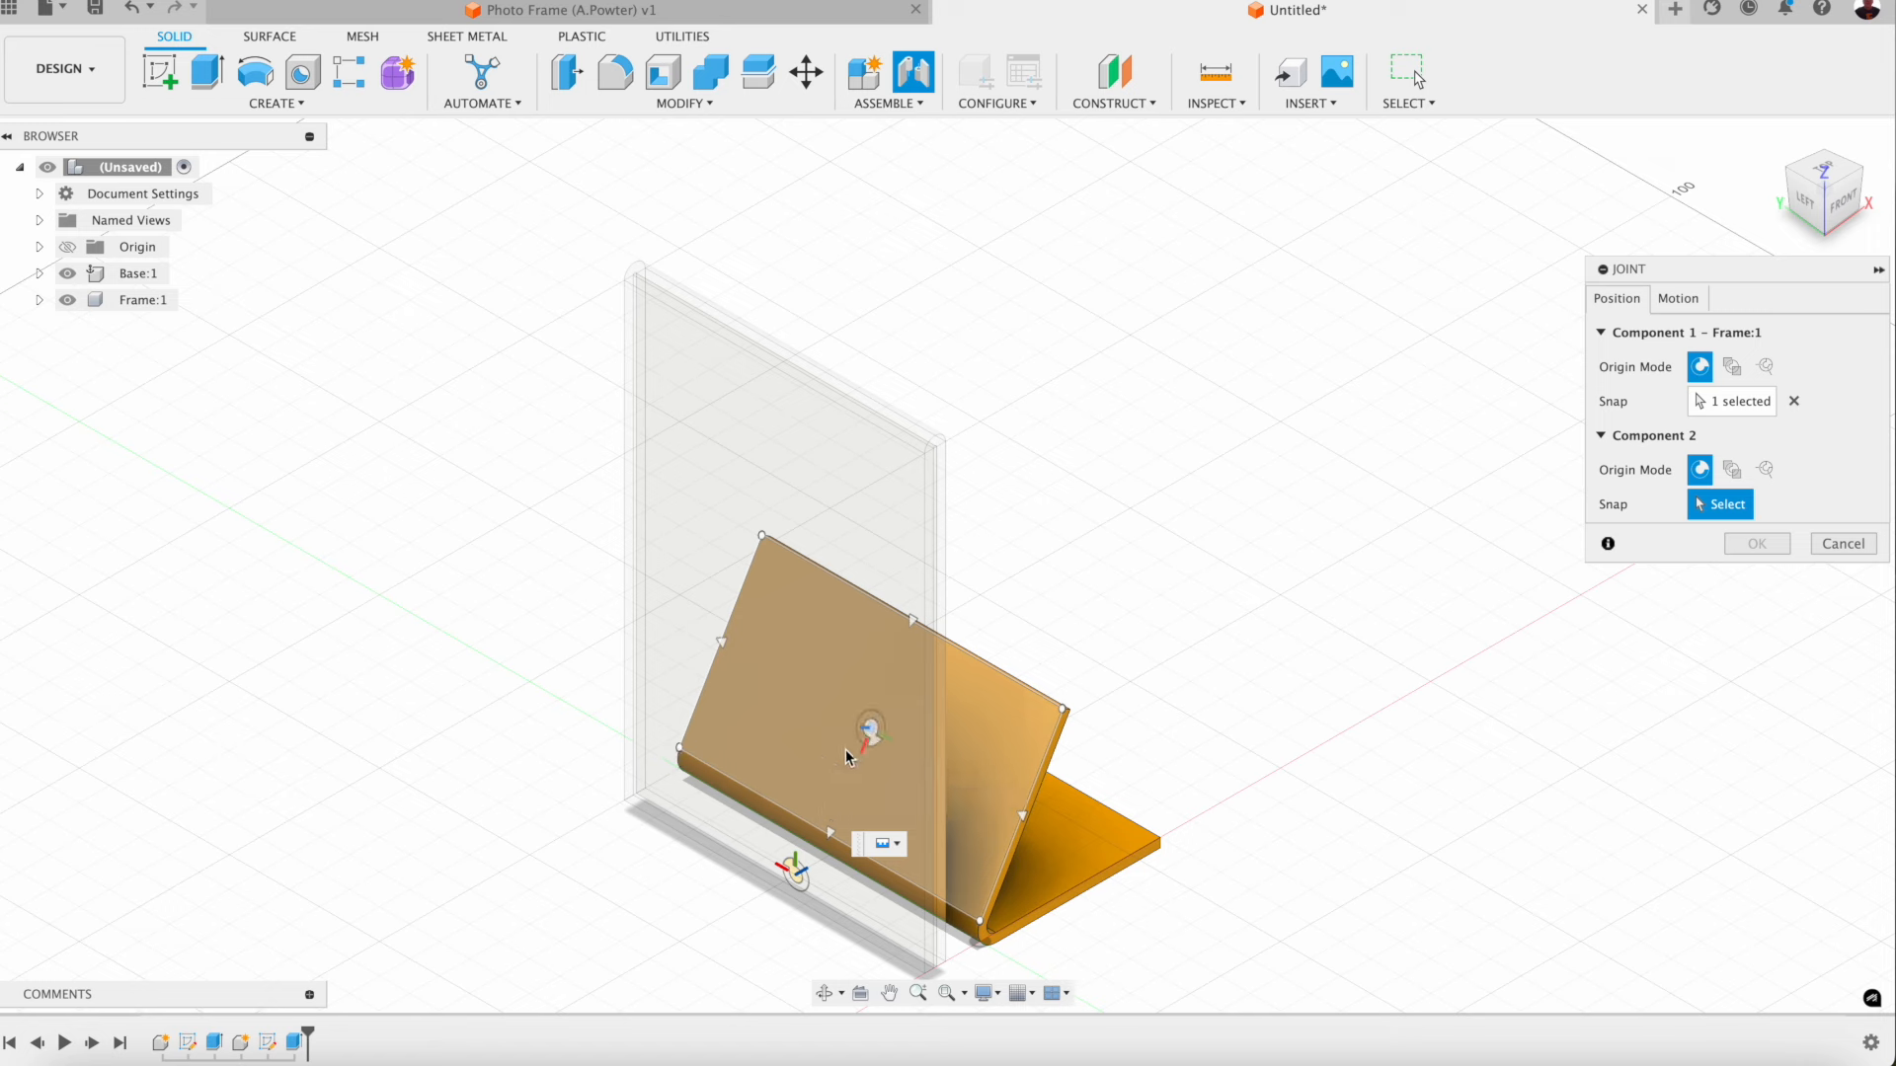
click(835, 832)
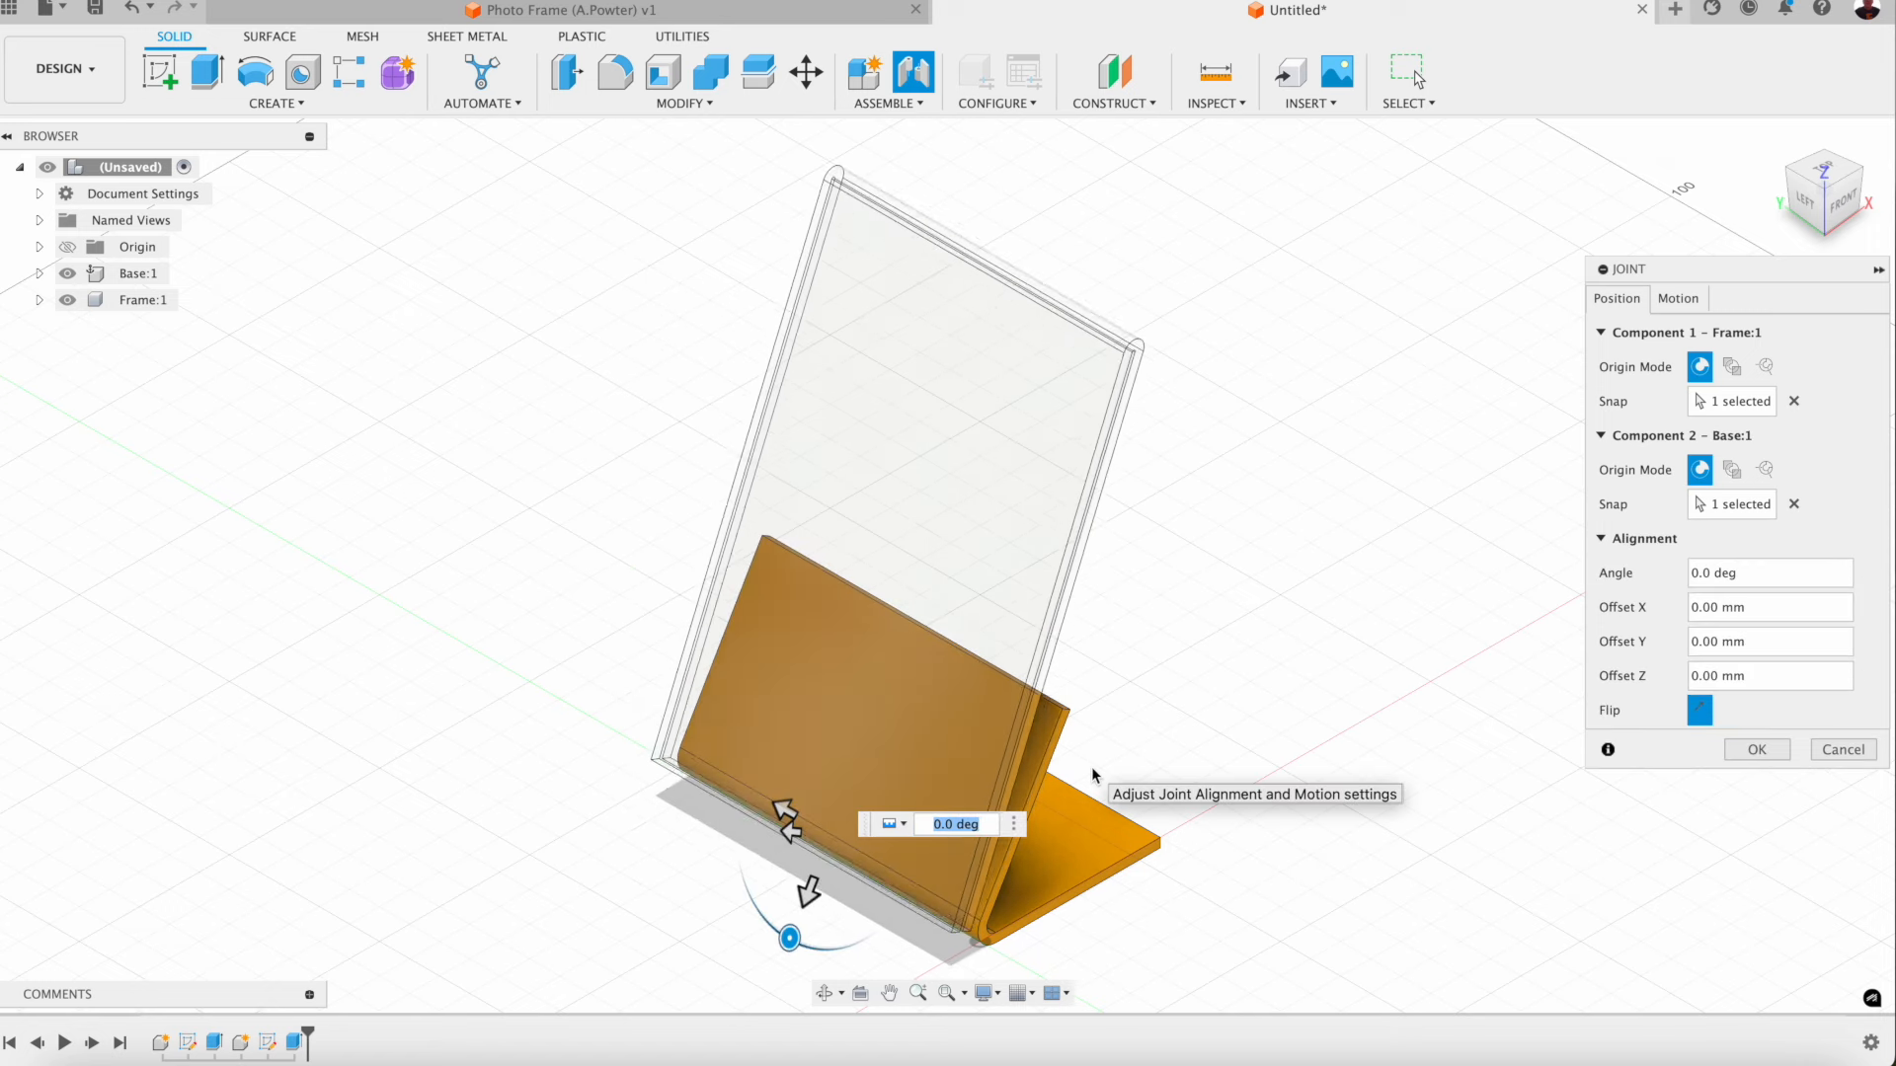
click(1759, 752)
Step: Activate the Frame component and start a sketch on its large outer face pointing away from the Base
click(1774, 146)
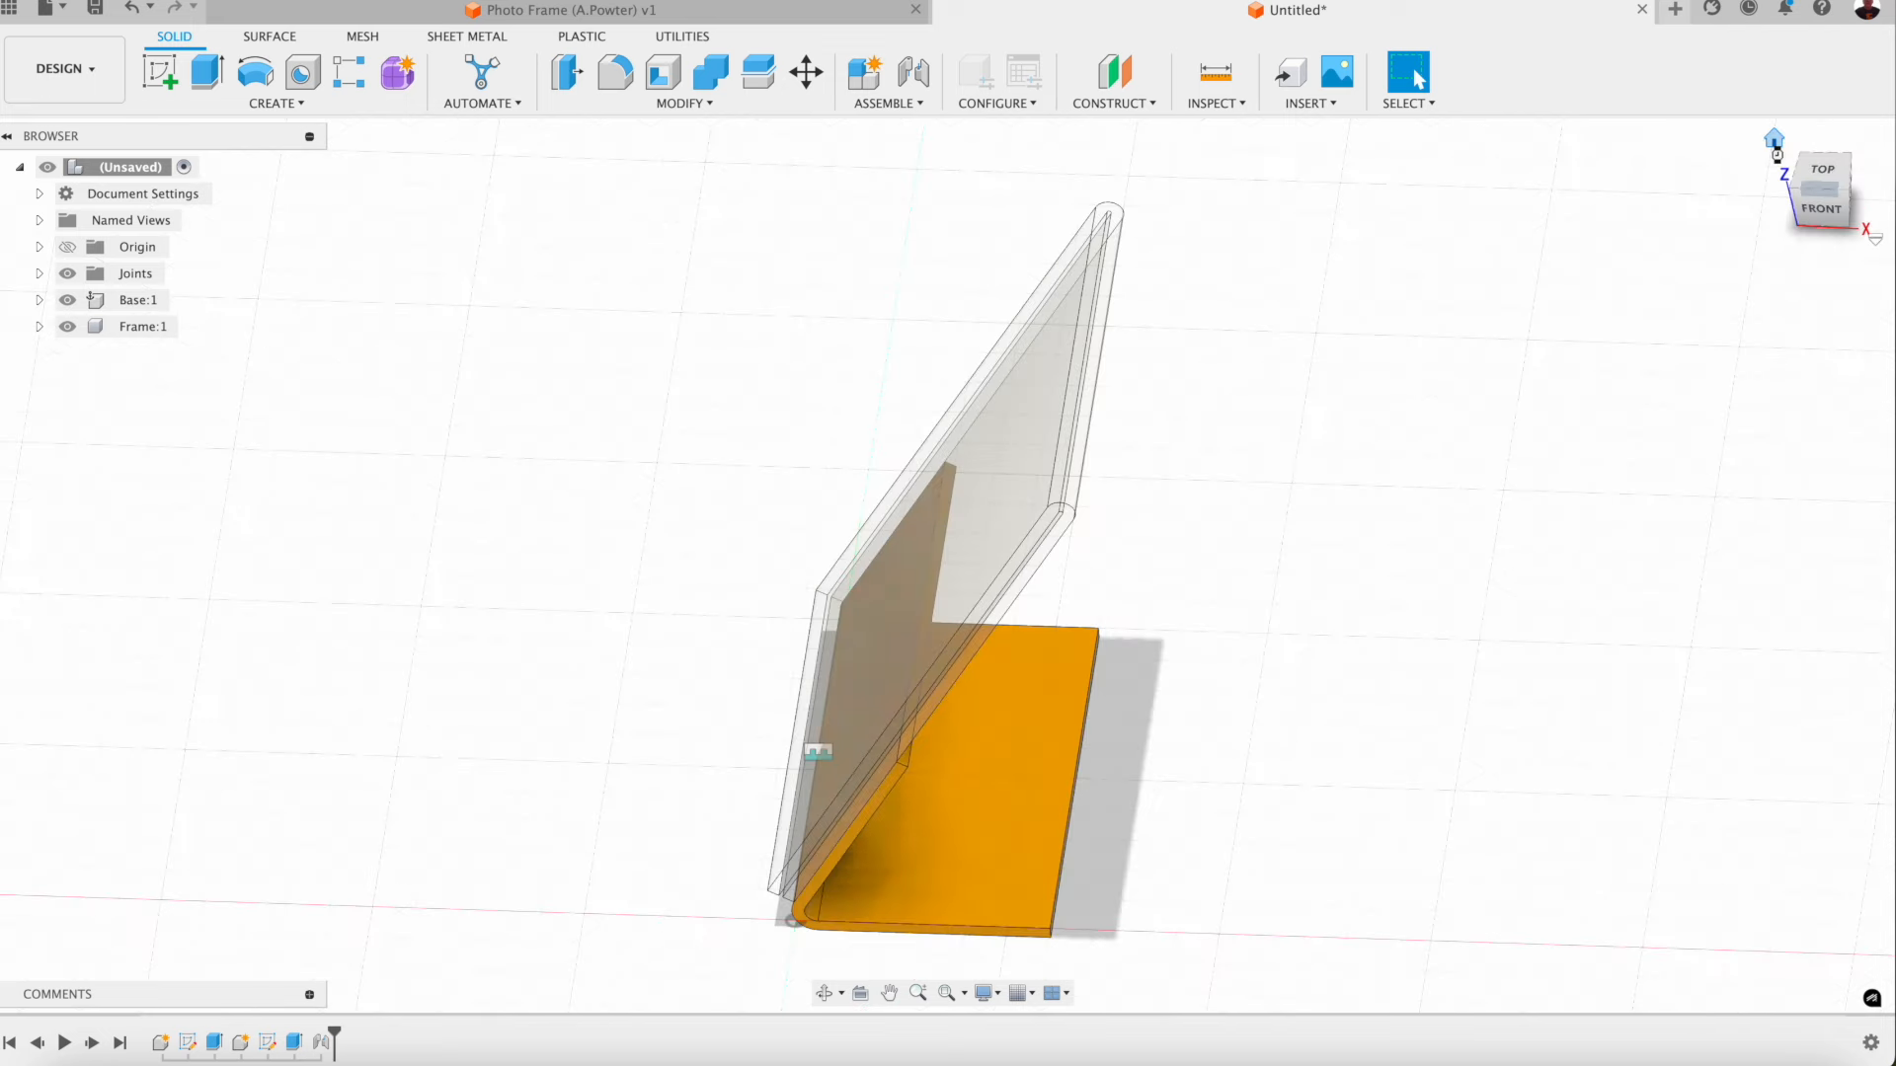
click(1785, 174)
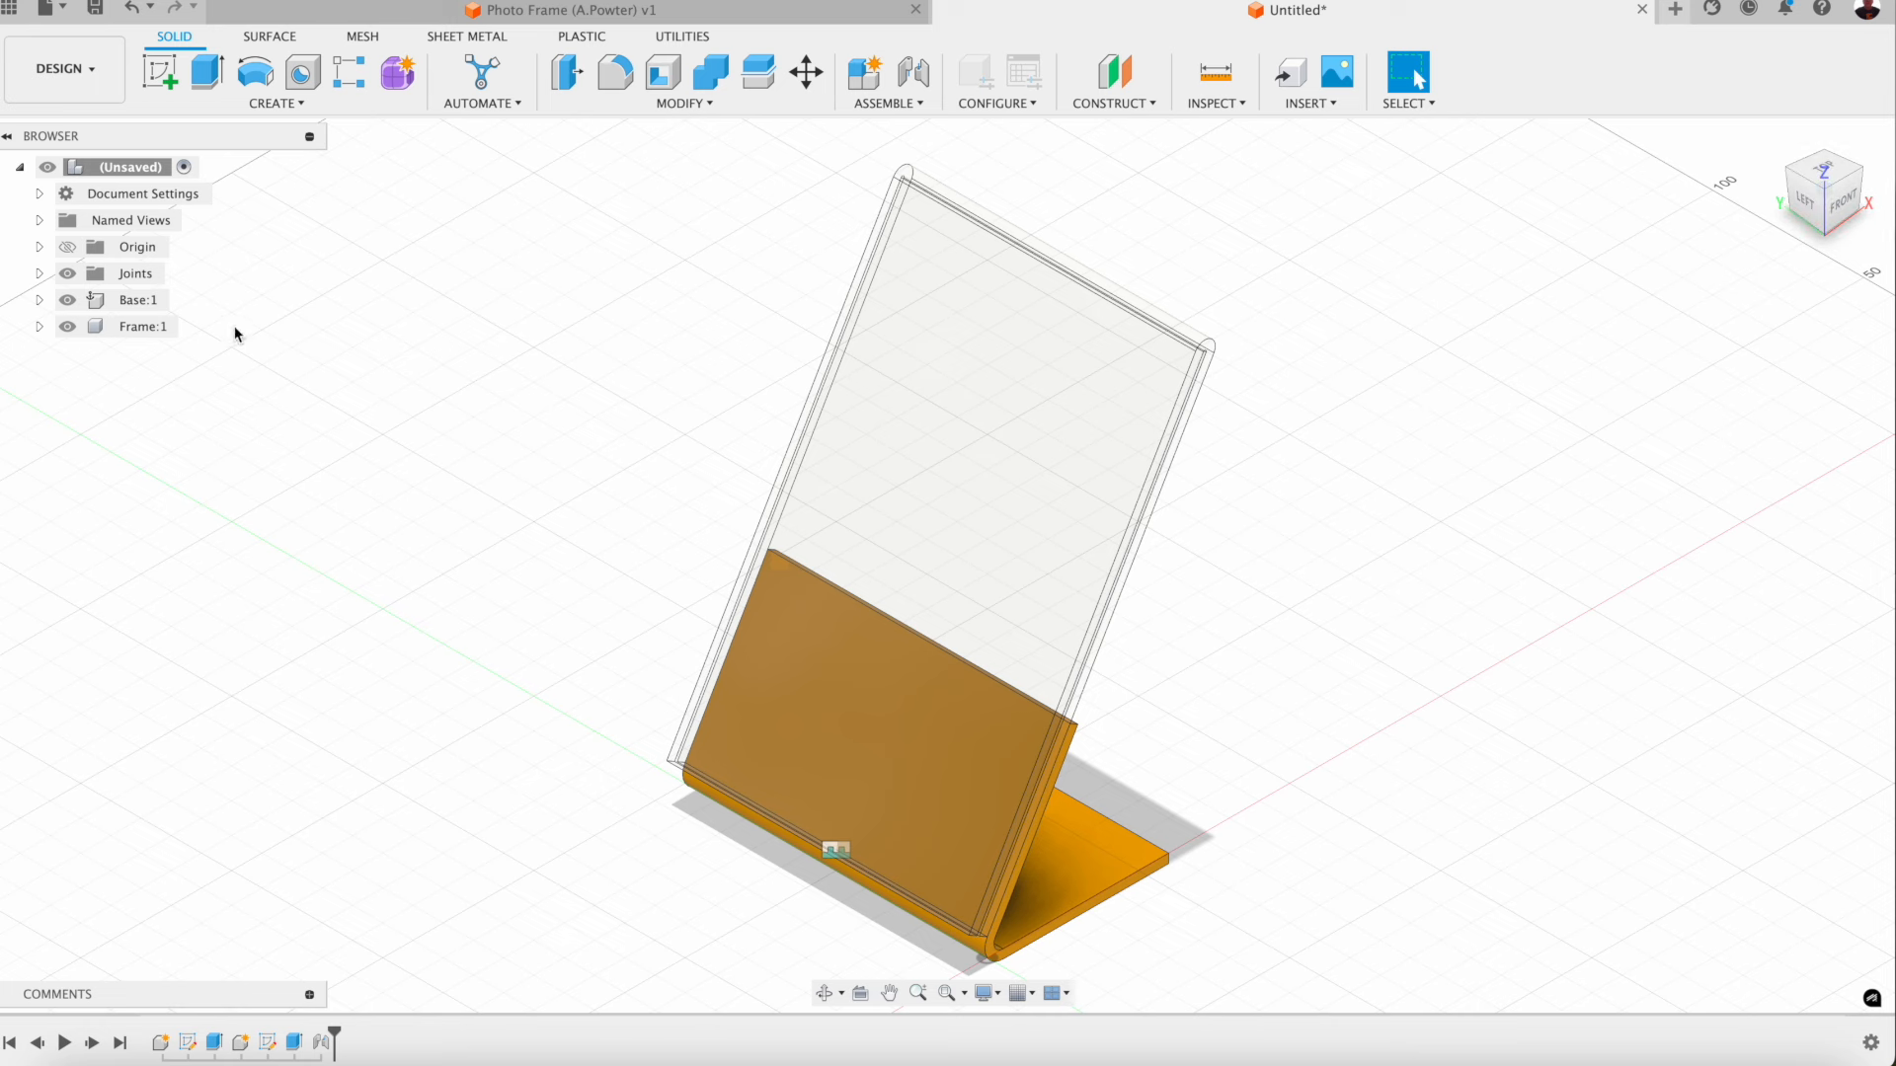
click(145, 327)
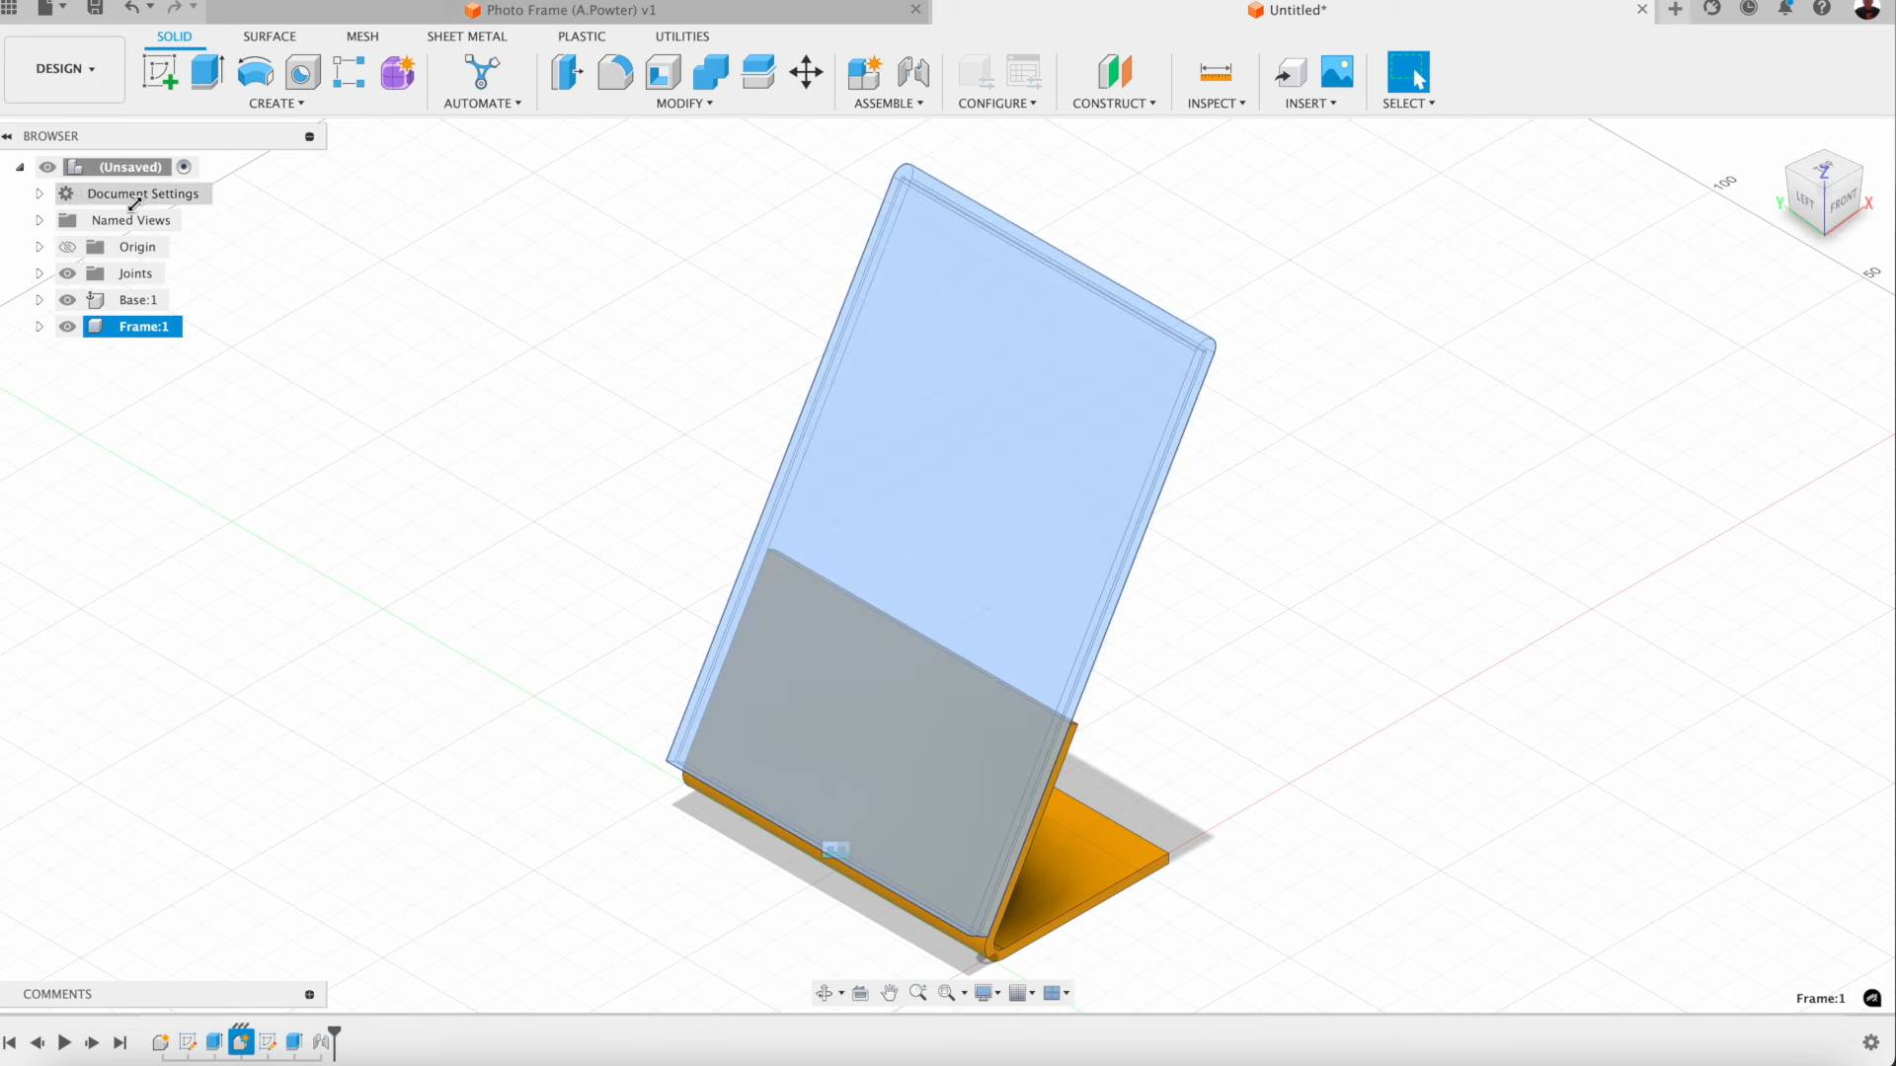
click(185, 169)
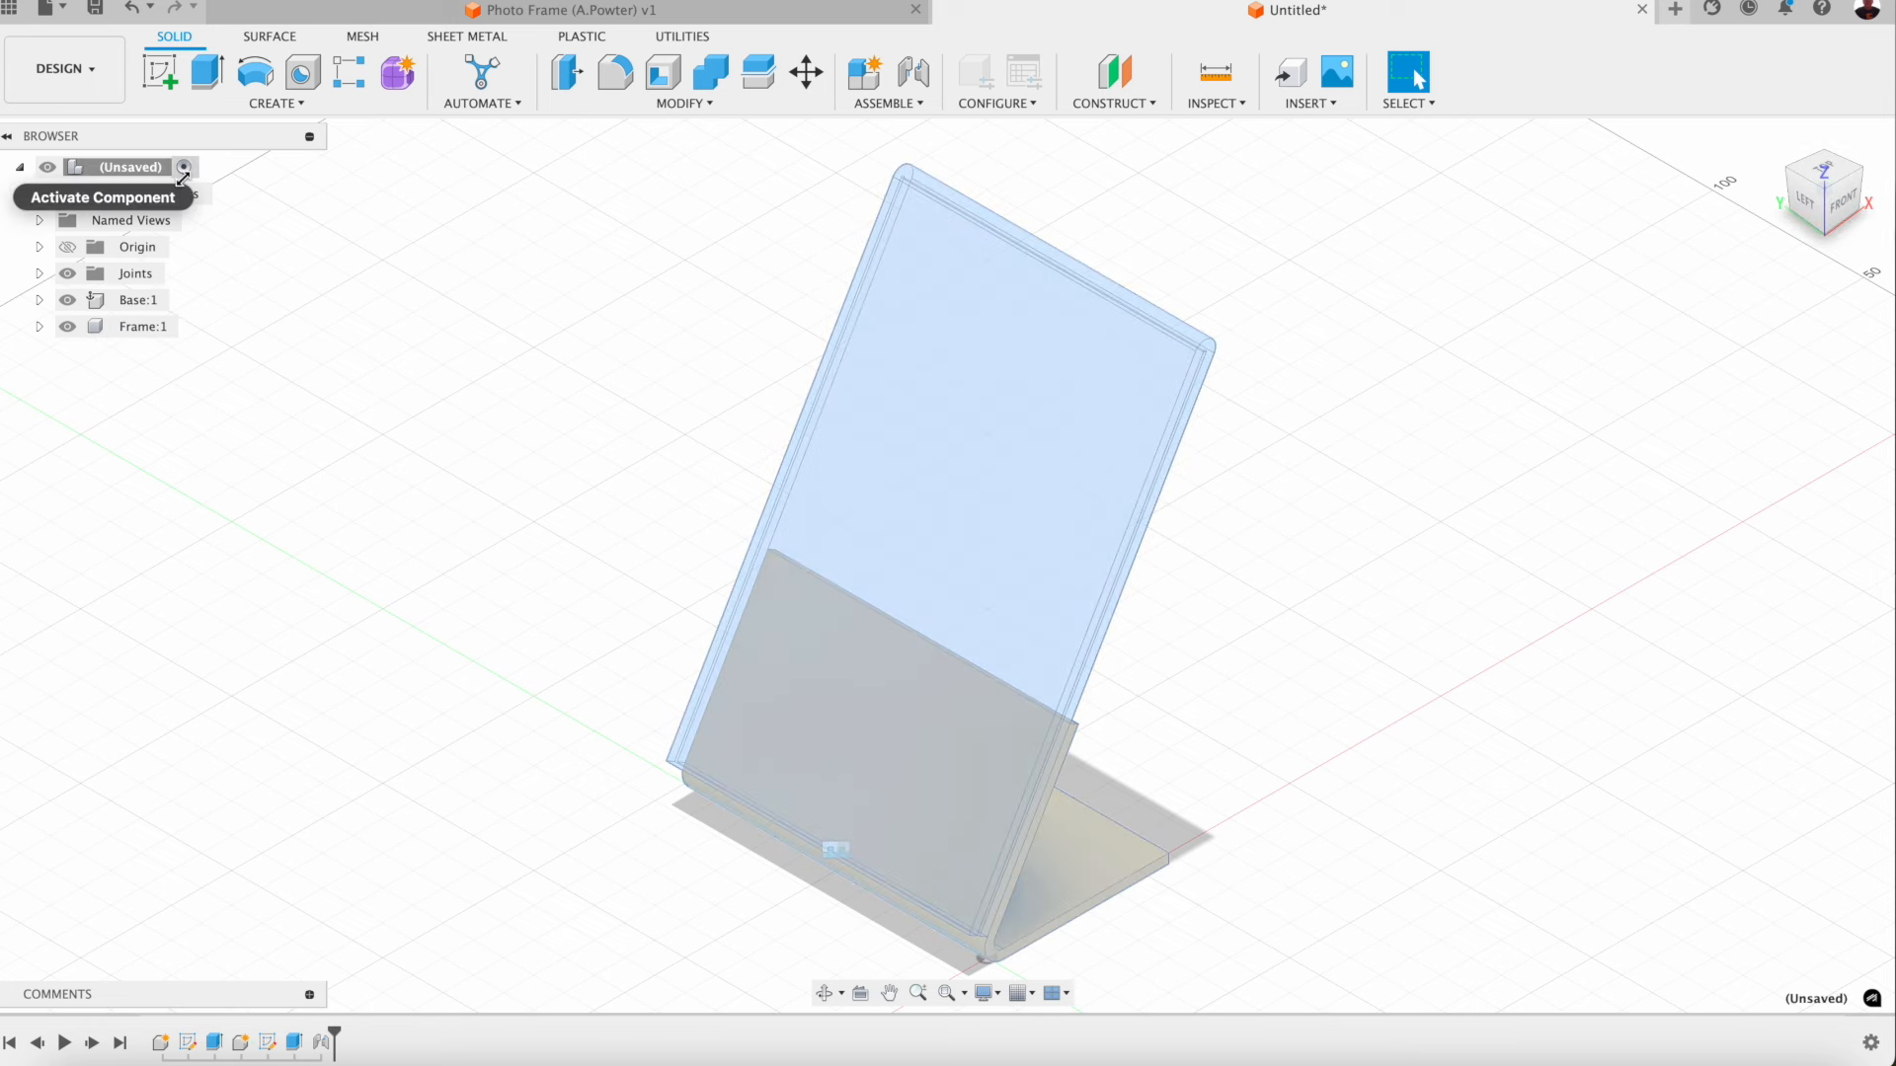
click(174, 330)
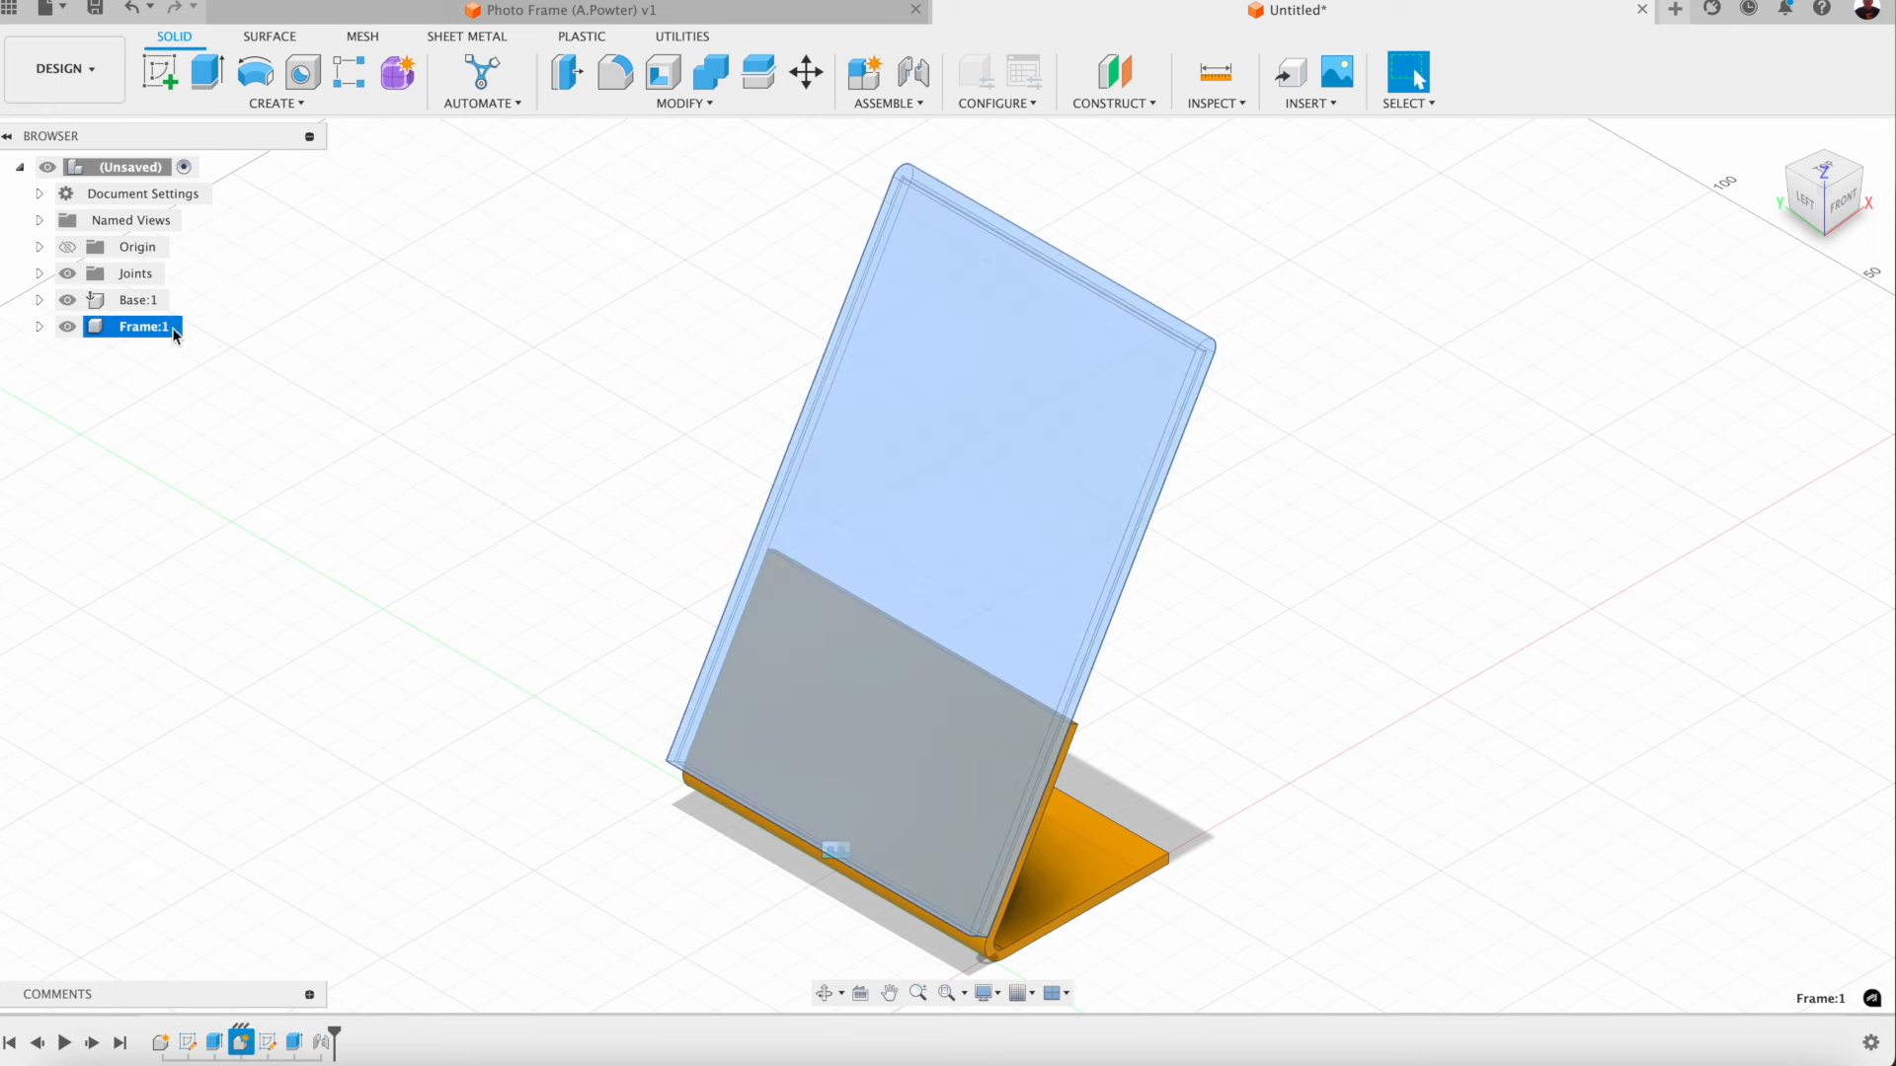
click(196, 327)
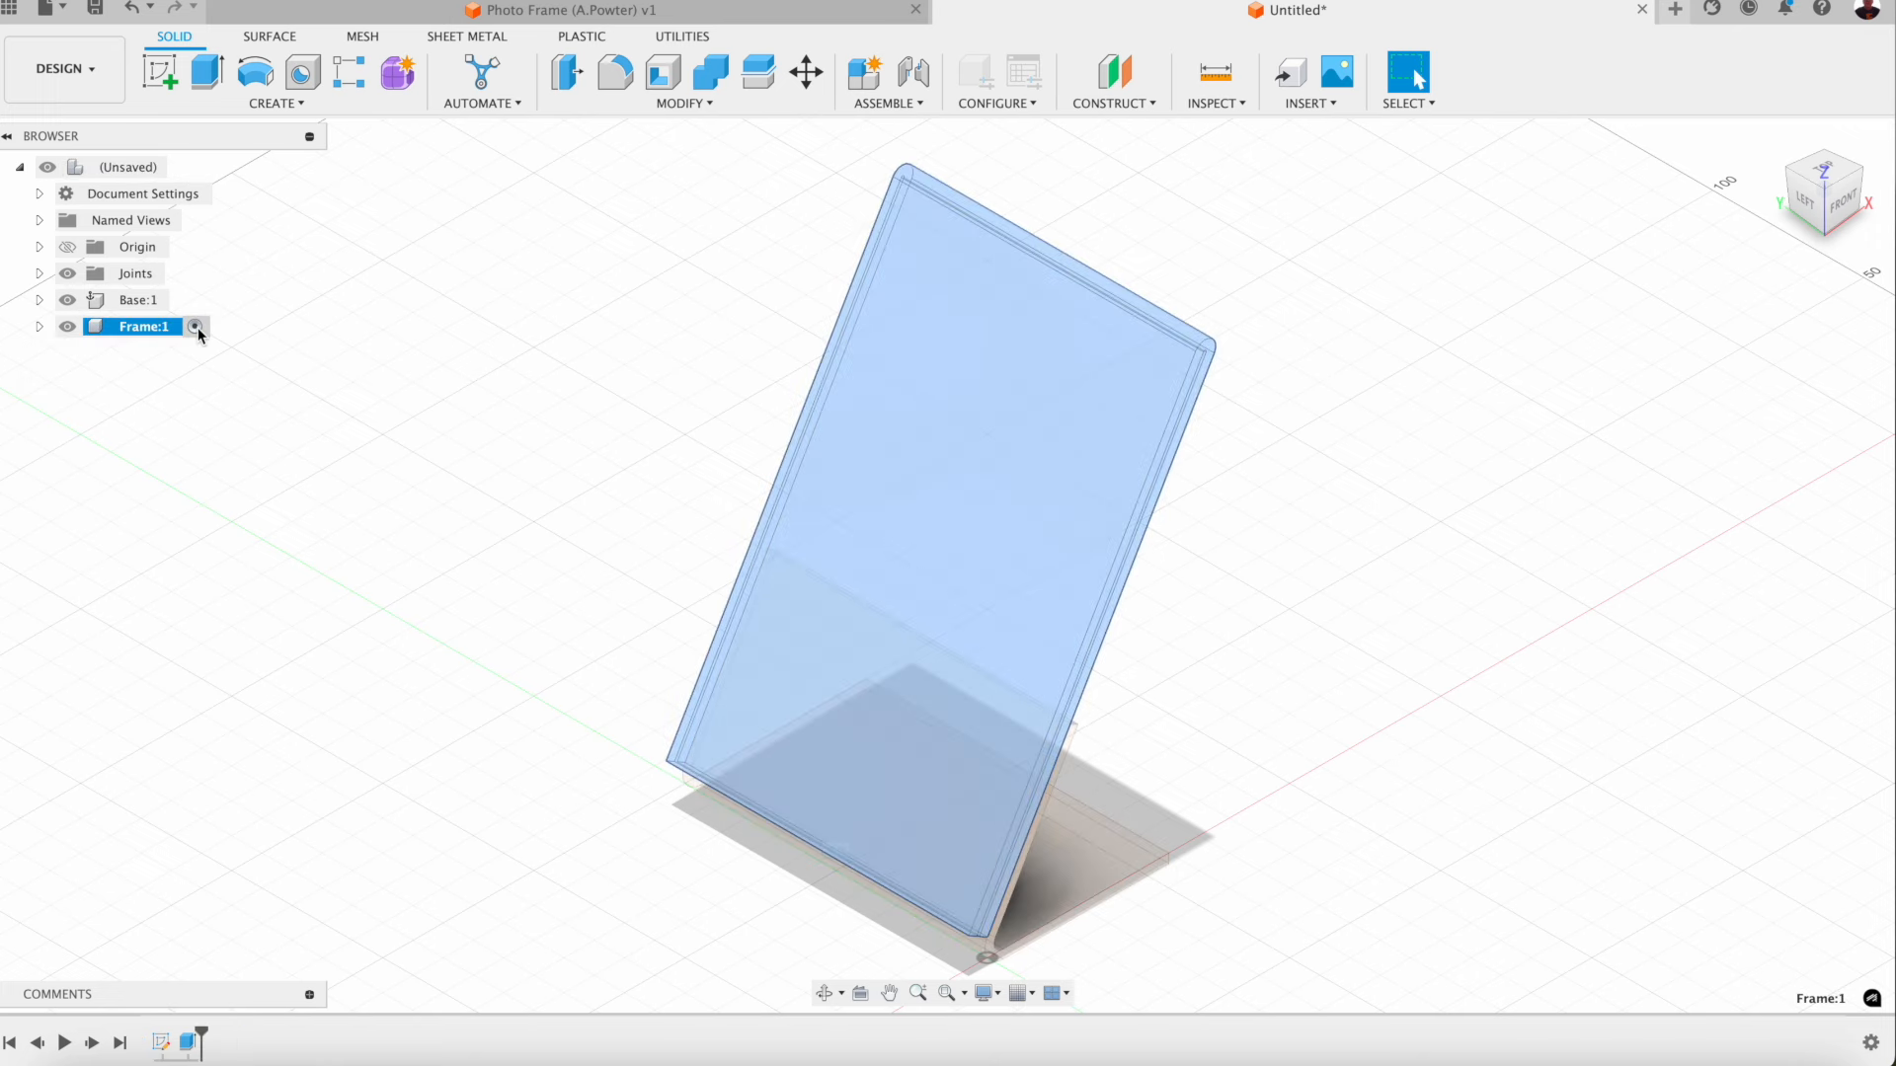
click(159, 72)
click(868, 584)
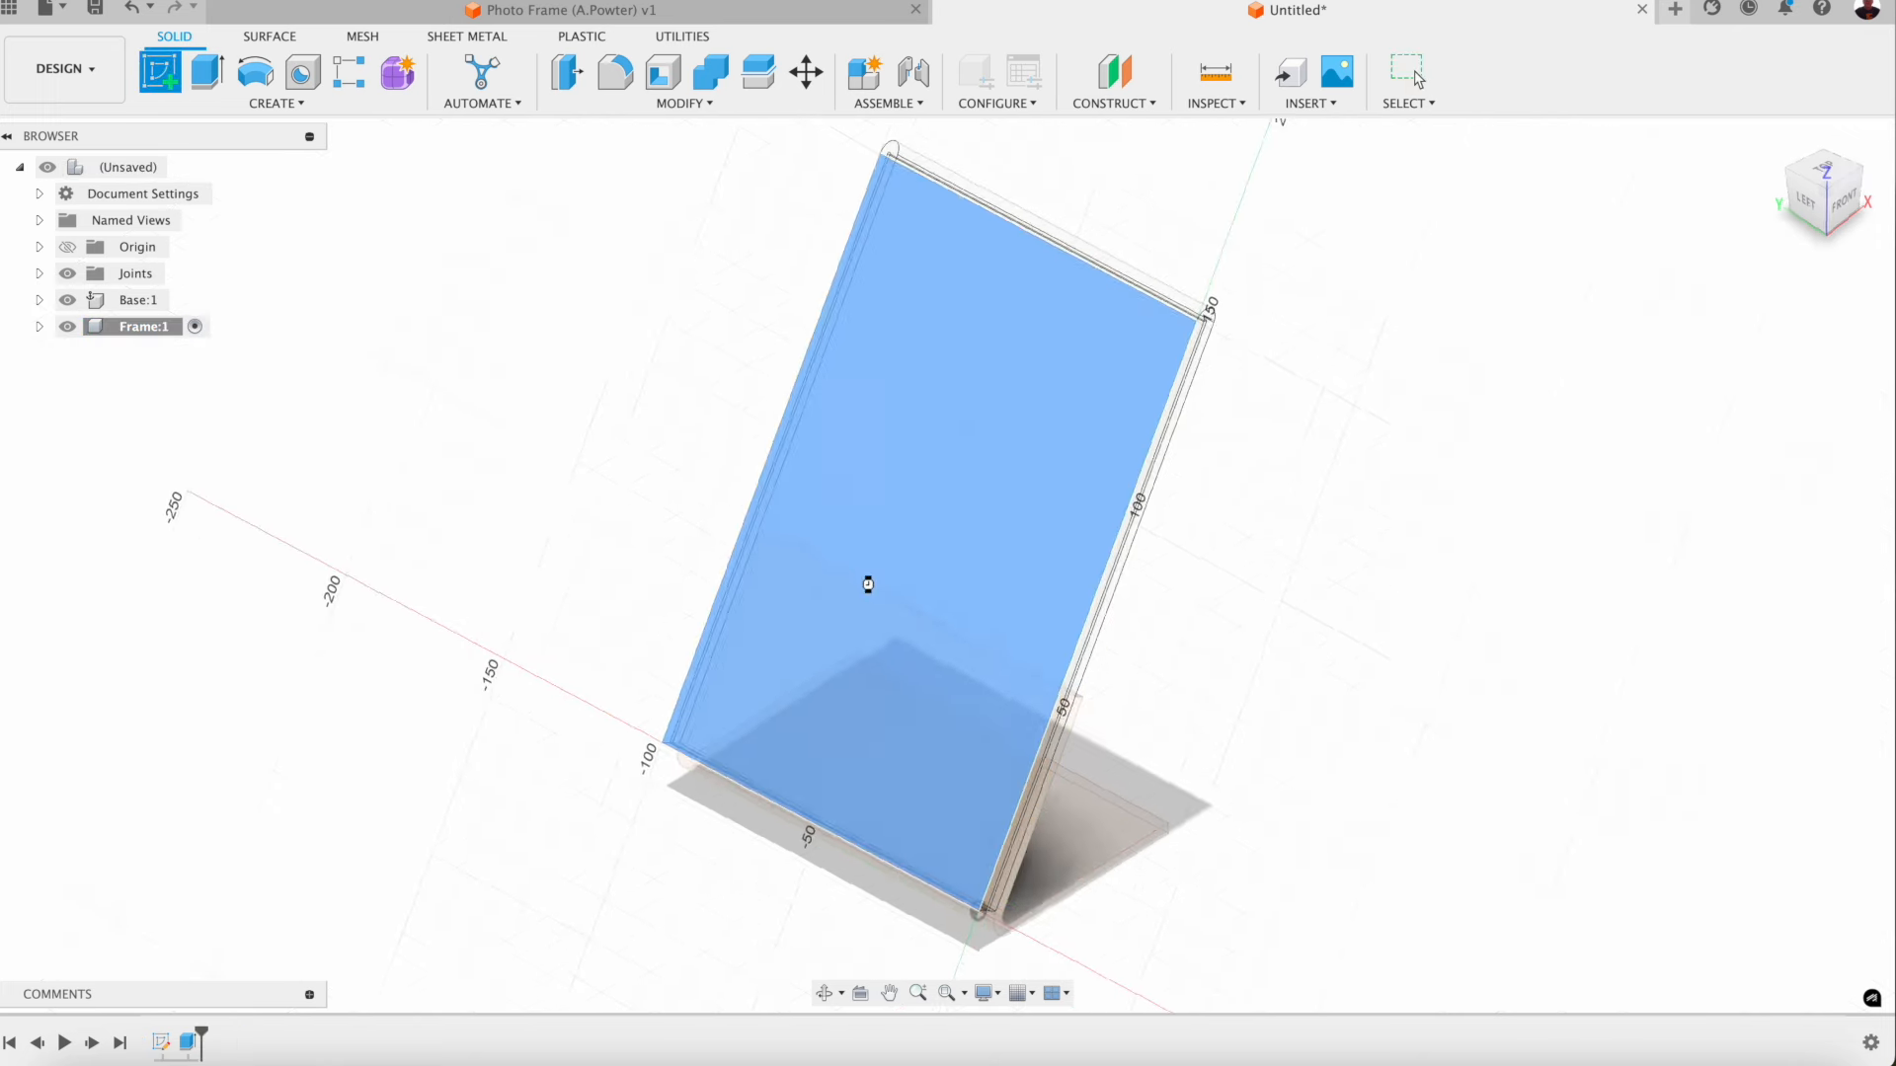
Step: Add the sketch text "Bart Simpson" in 8 mm Arial, its text box spanning most of the width near the Frame face's lower edge
click(276, 102)
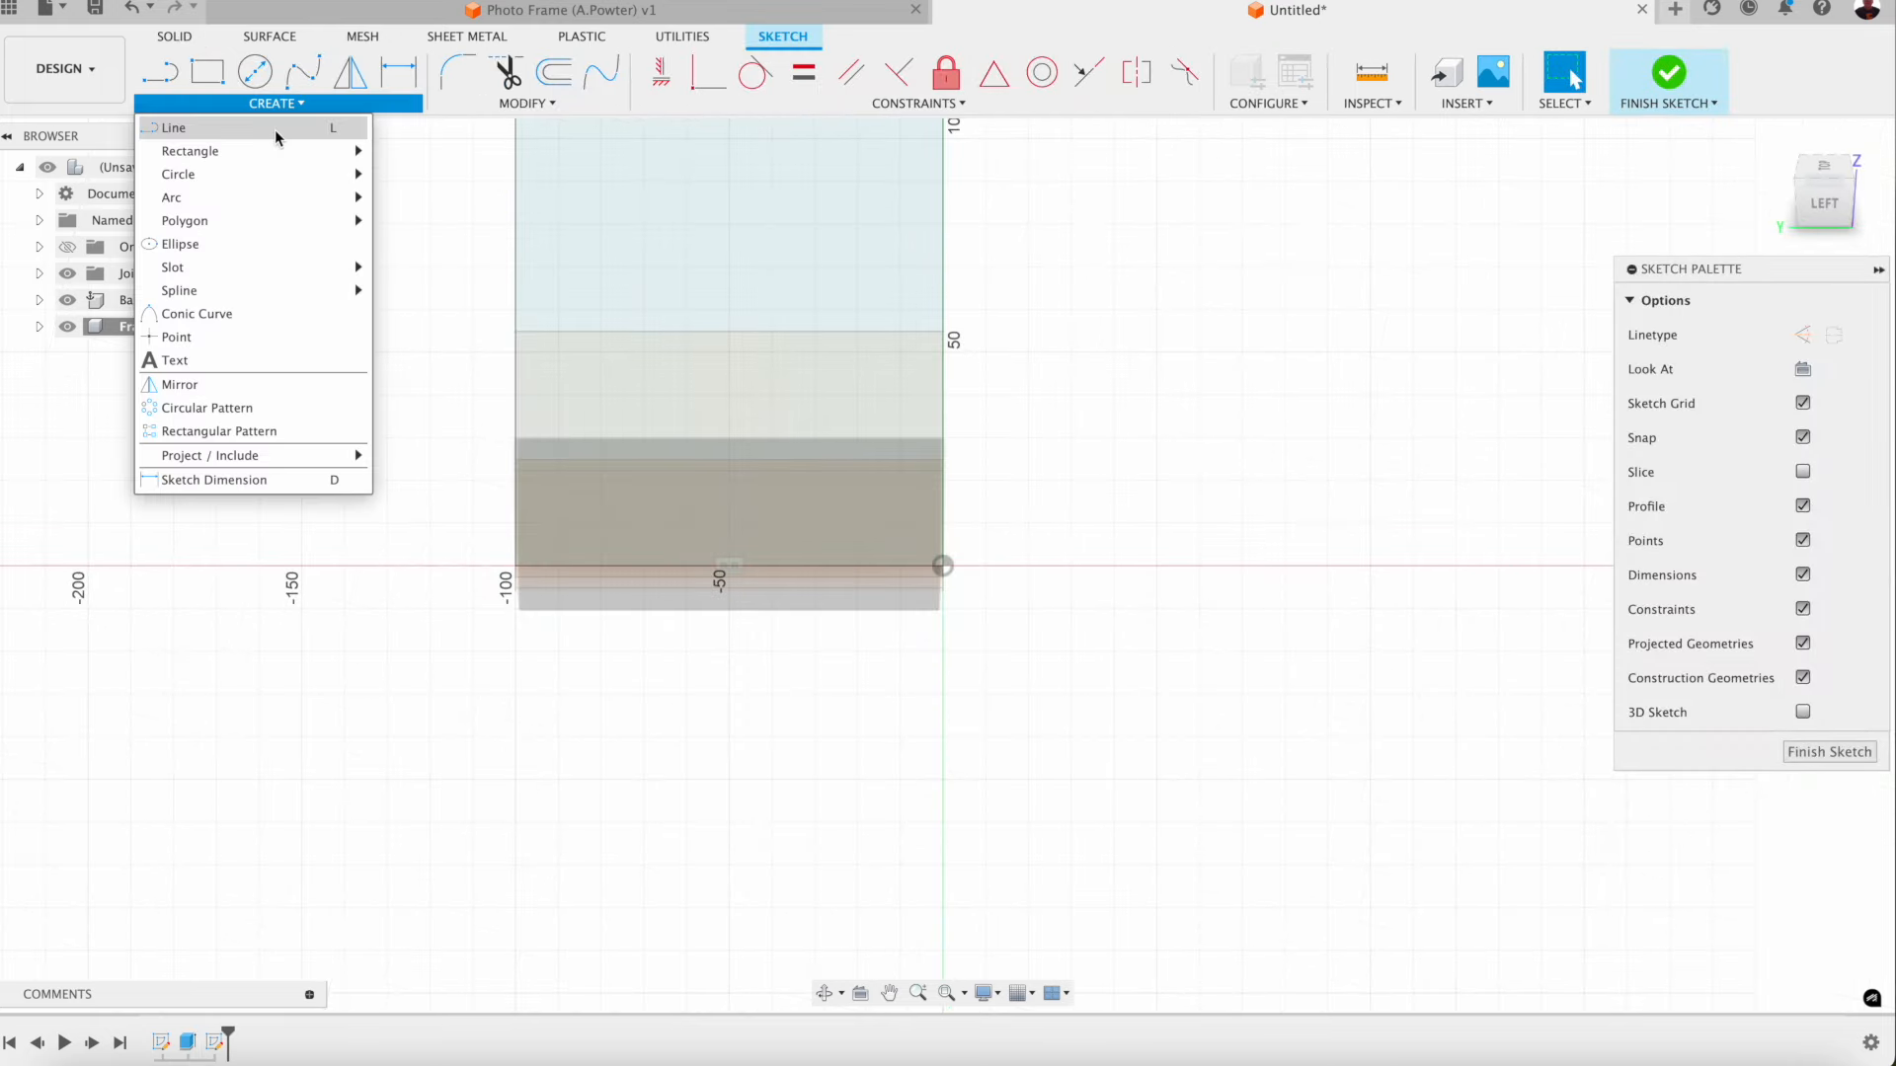
click(177, 359)
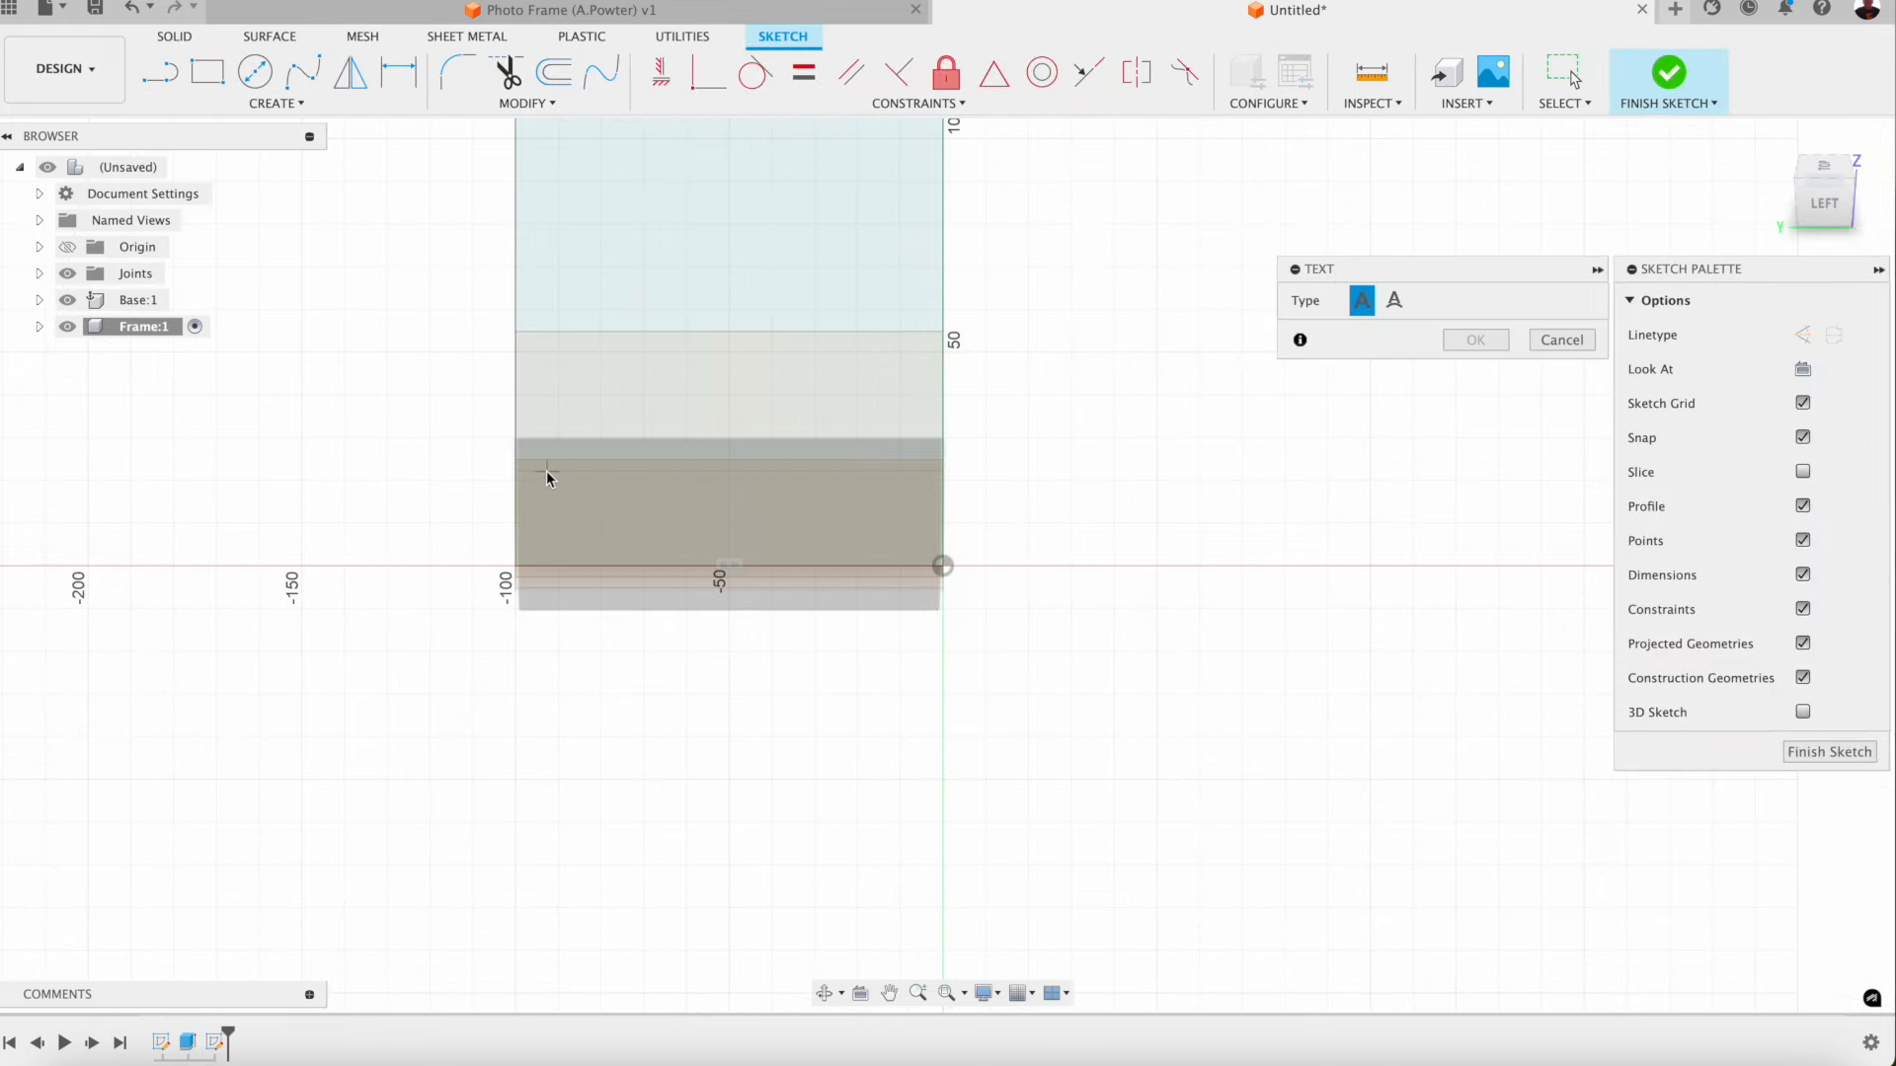
click(546, 473)
click(884, 548)
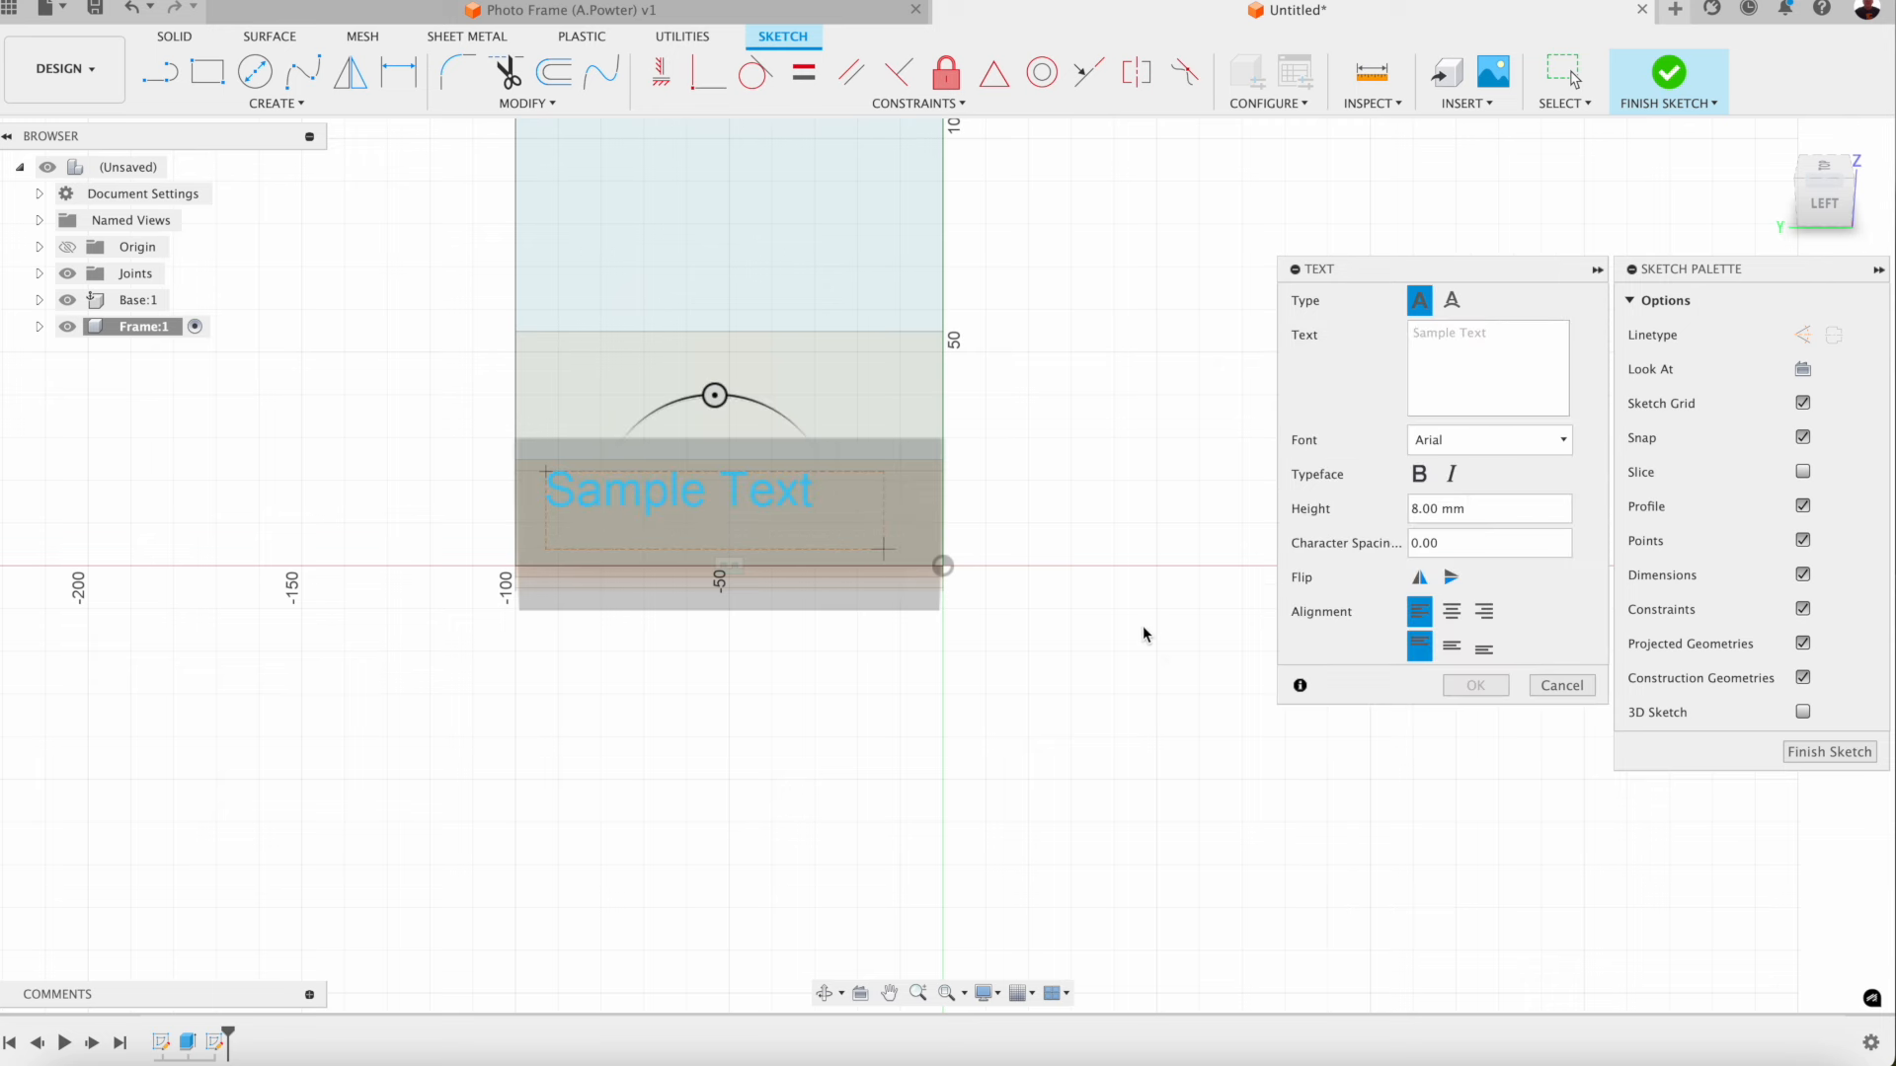
text(Bart Simpson)
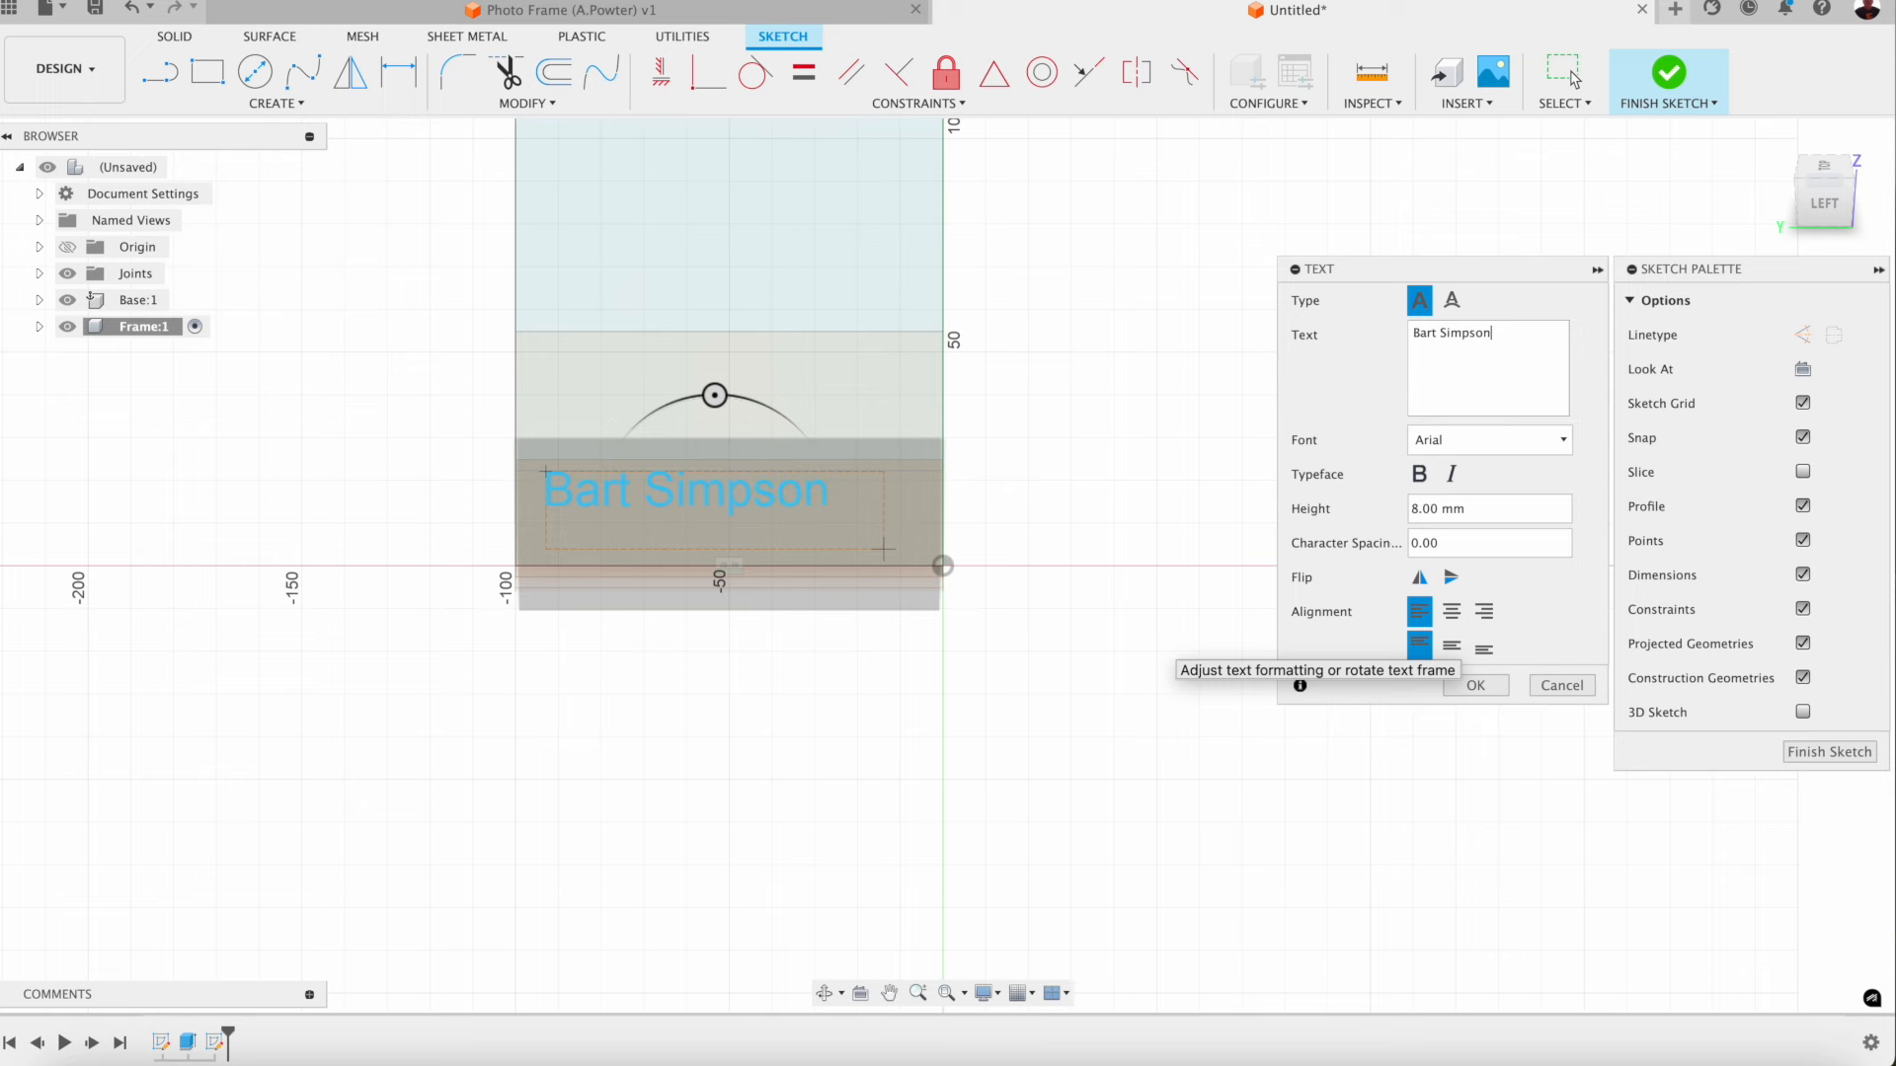
click(1473, 685)
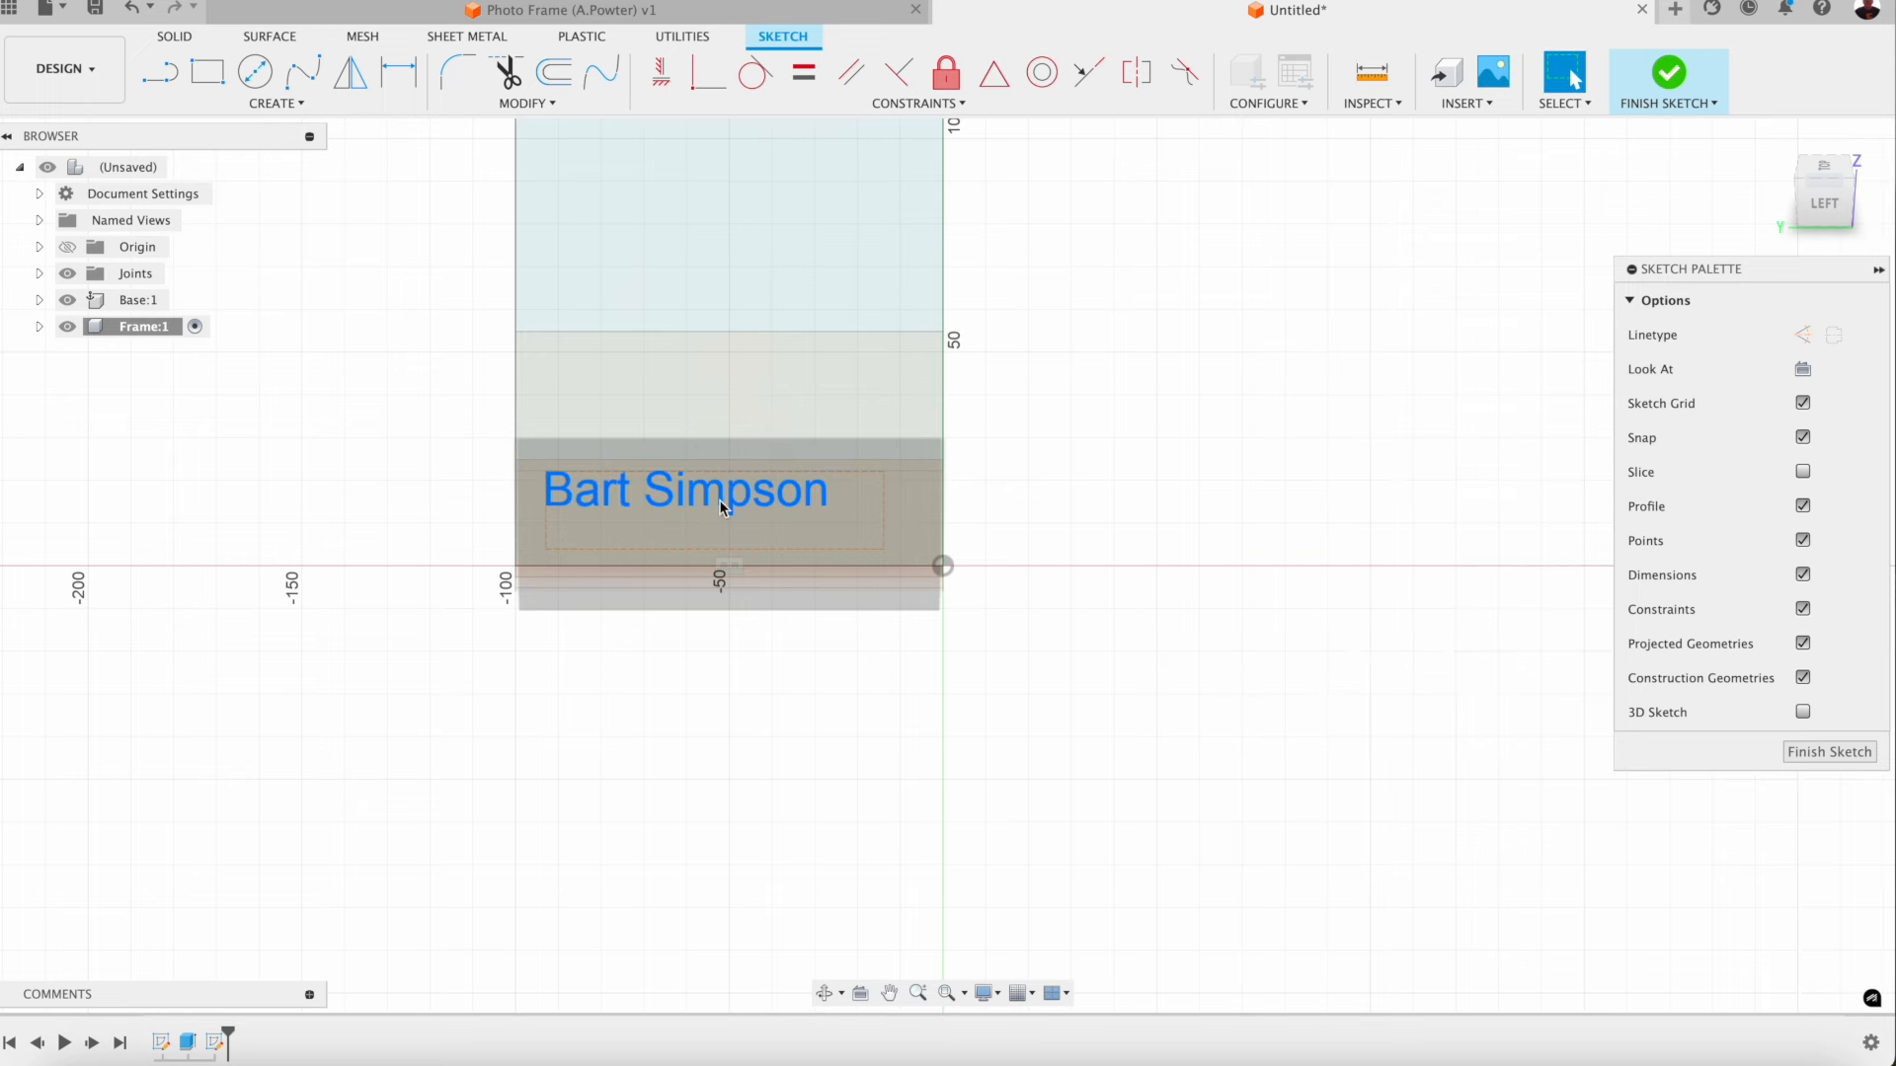
Step: Move the text slightly inward and down to centre it roughly across the Frame's lower band, and finish the sketch
mouse_move(716, 509)
mouse_down()
mouse_move(746, 533)
mouse_move(727, 550)
mouse_move(731, 525)
mouse_up()
scroll(746, 534, up, 5)
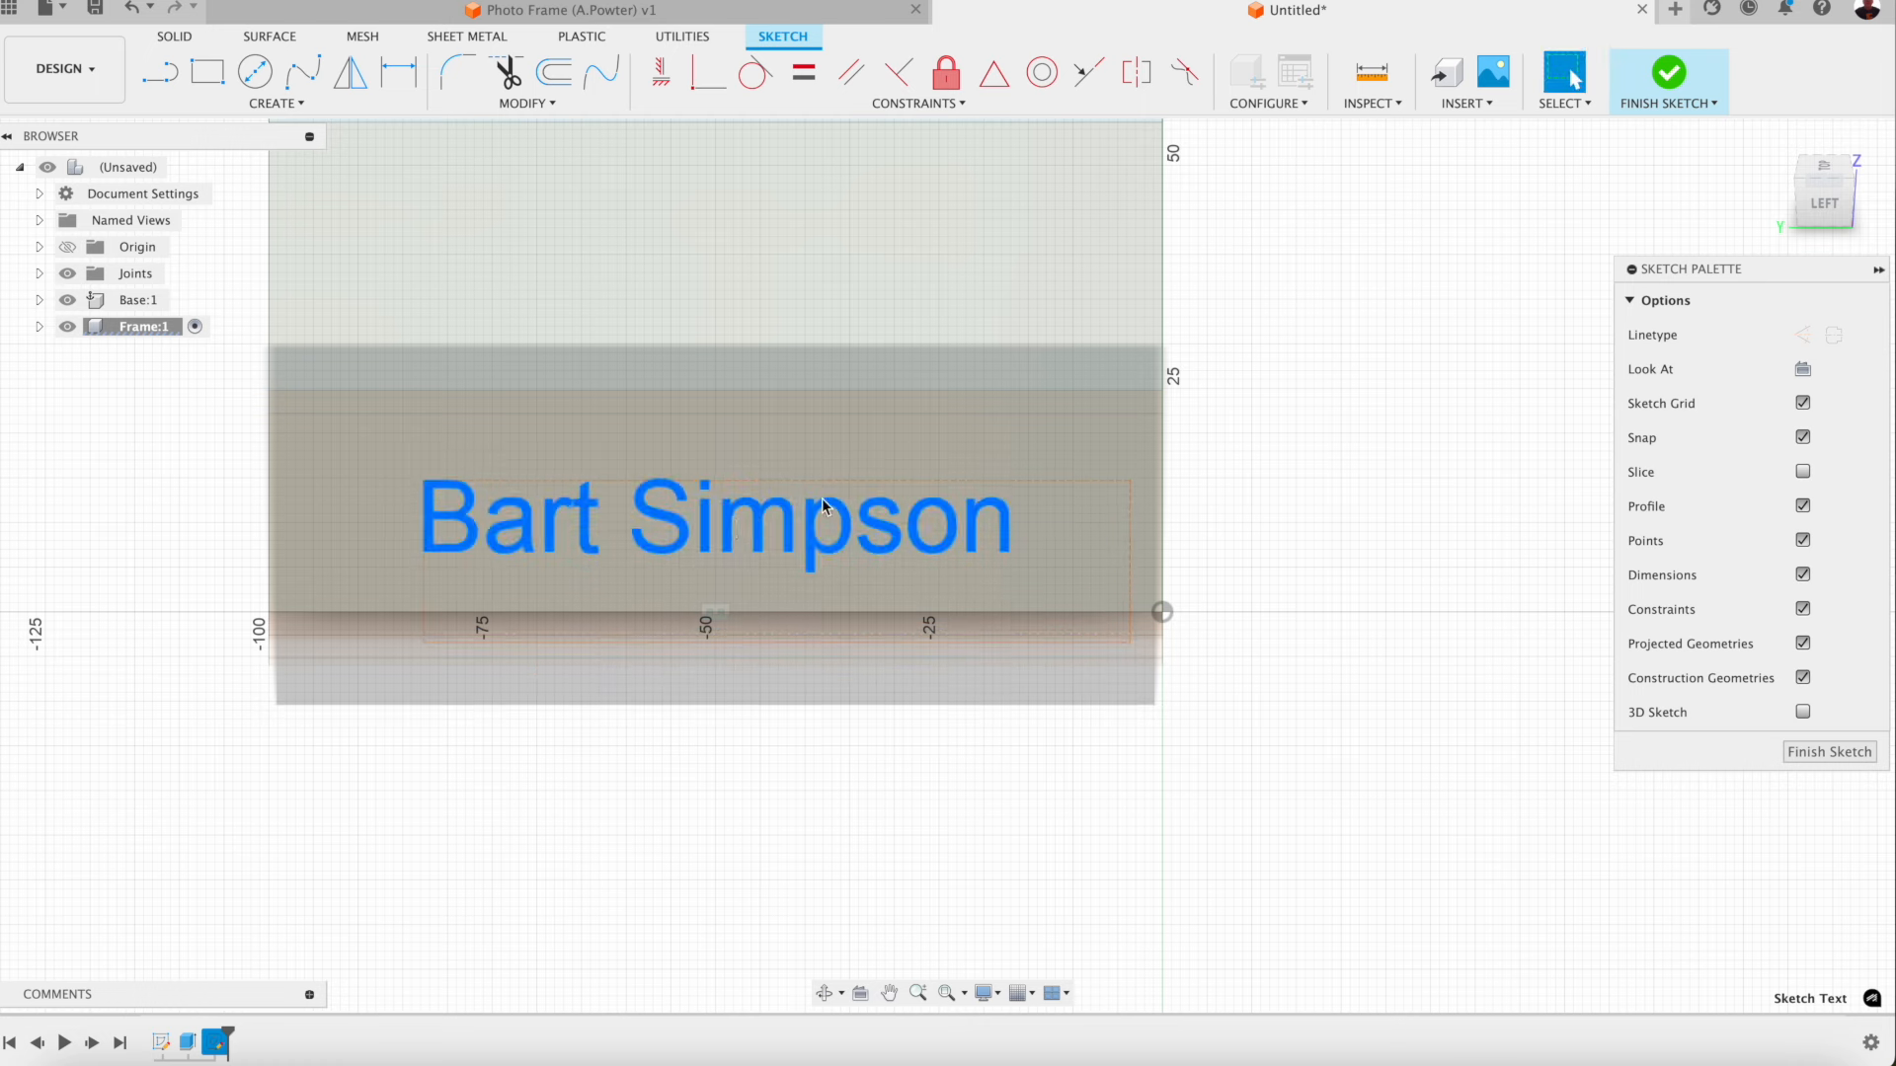
click(1668, 72)
Step: Extrude the "Bart Simpson" text -0.25 mm as a cut to engrave it into the Frame's outer face
click(1777, 141)
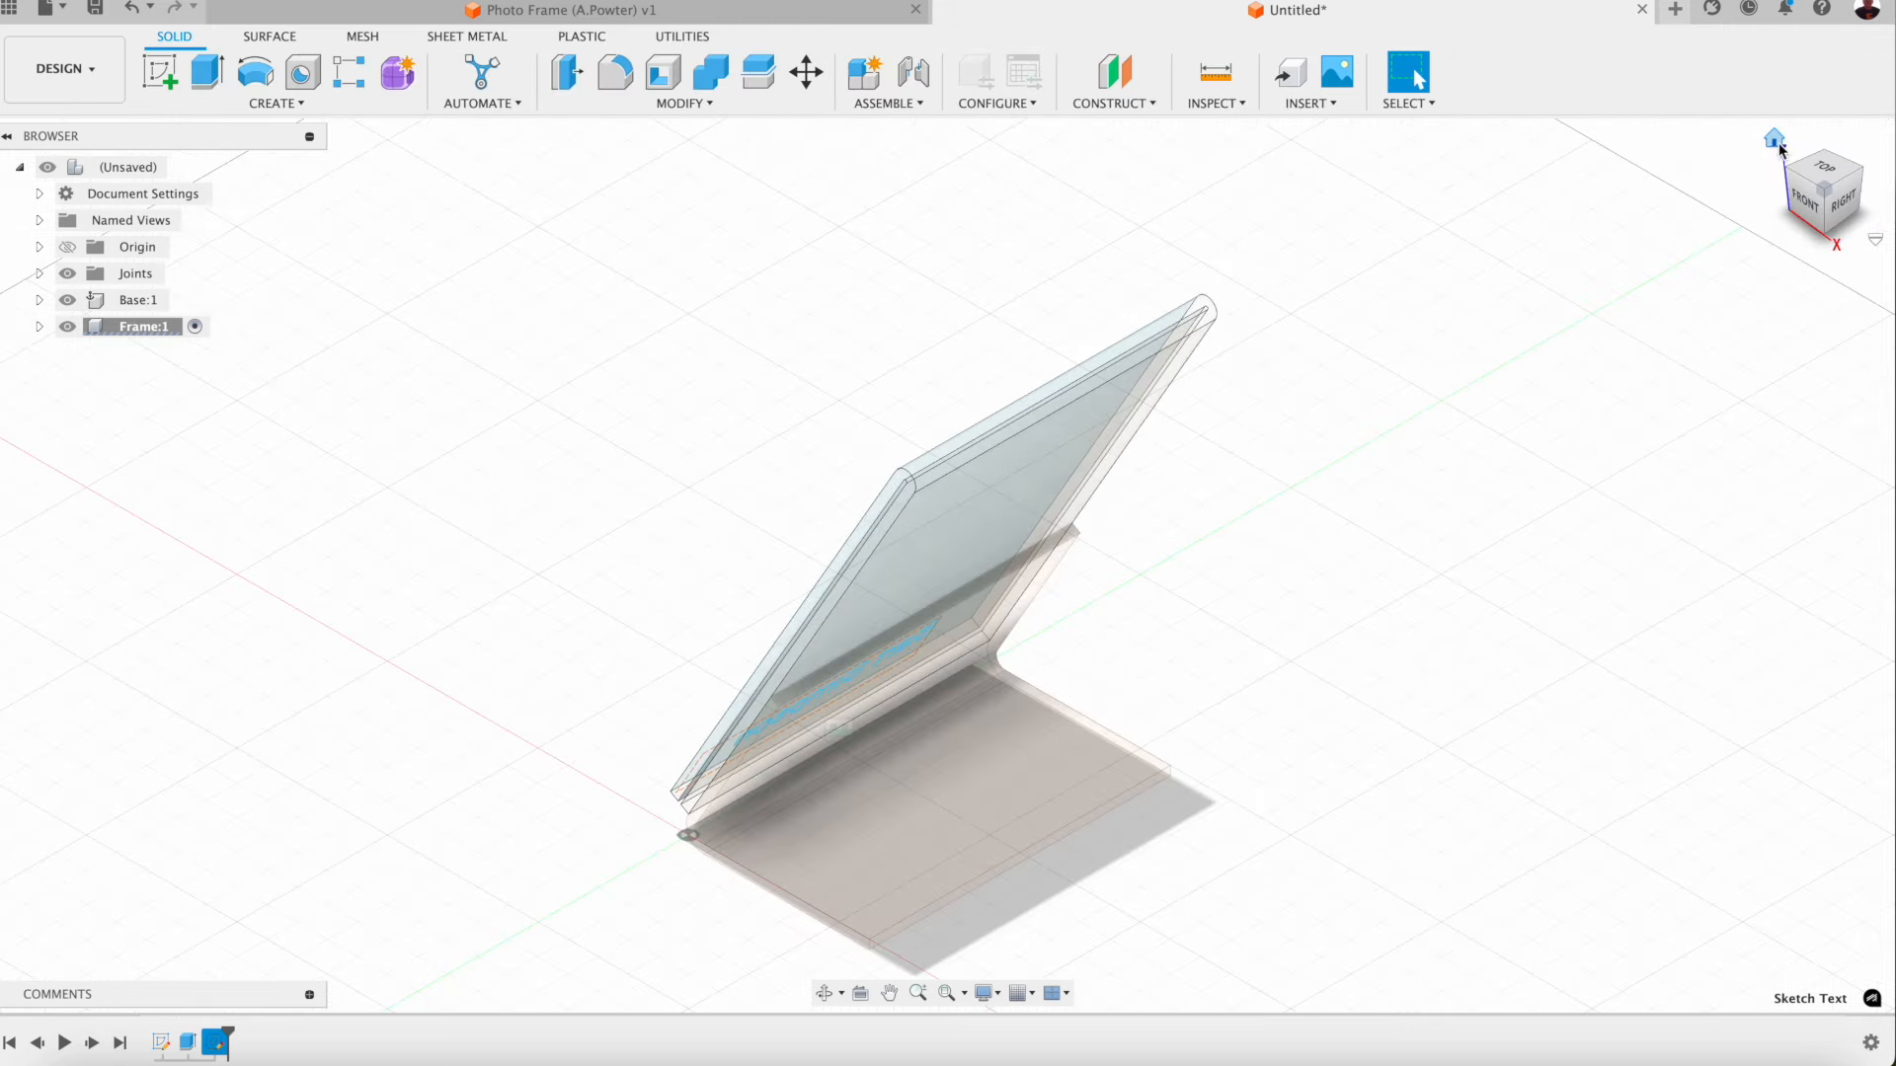
click(1792, 176)
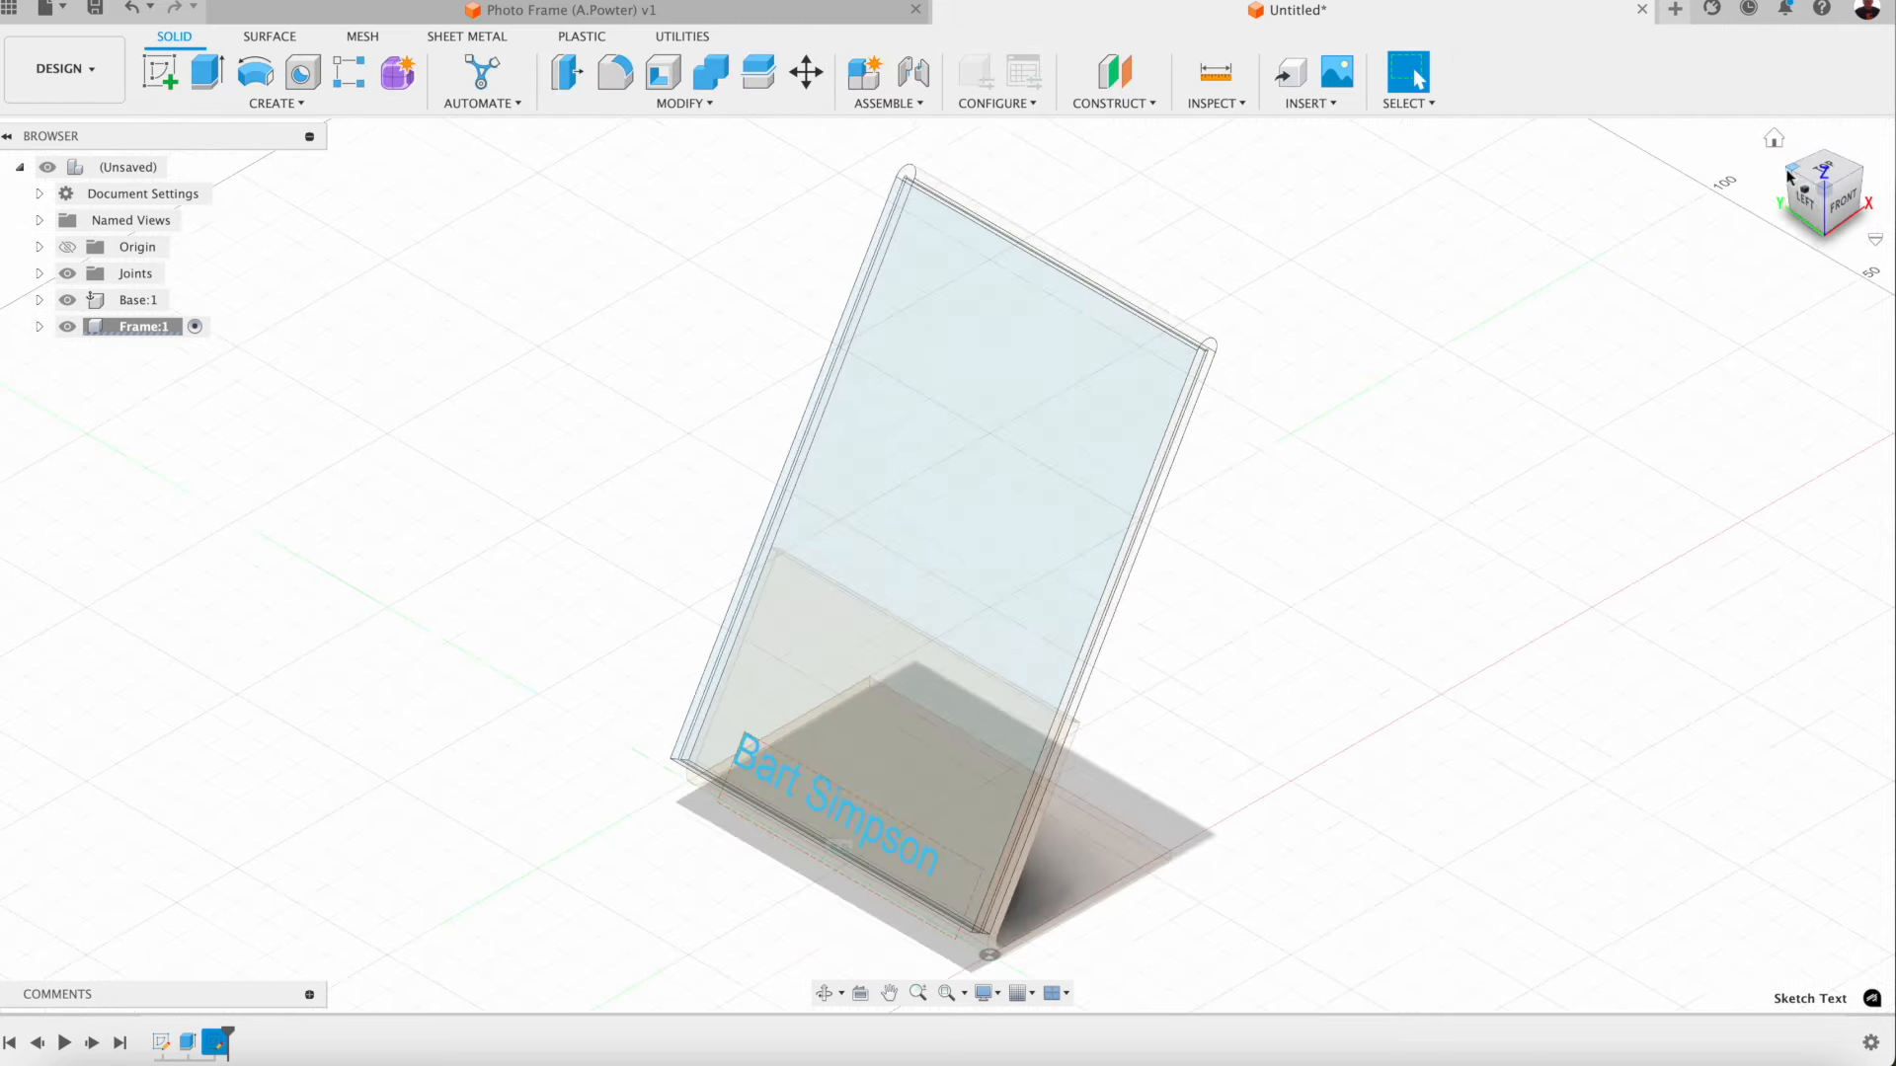
click(208, 79)
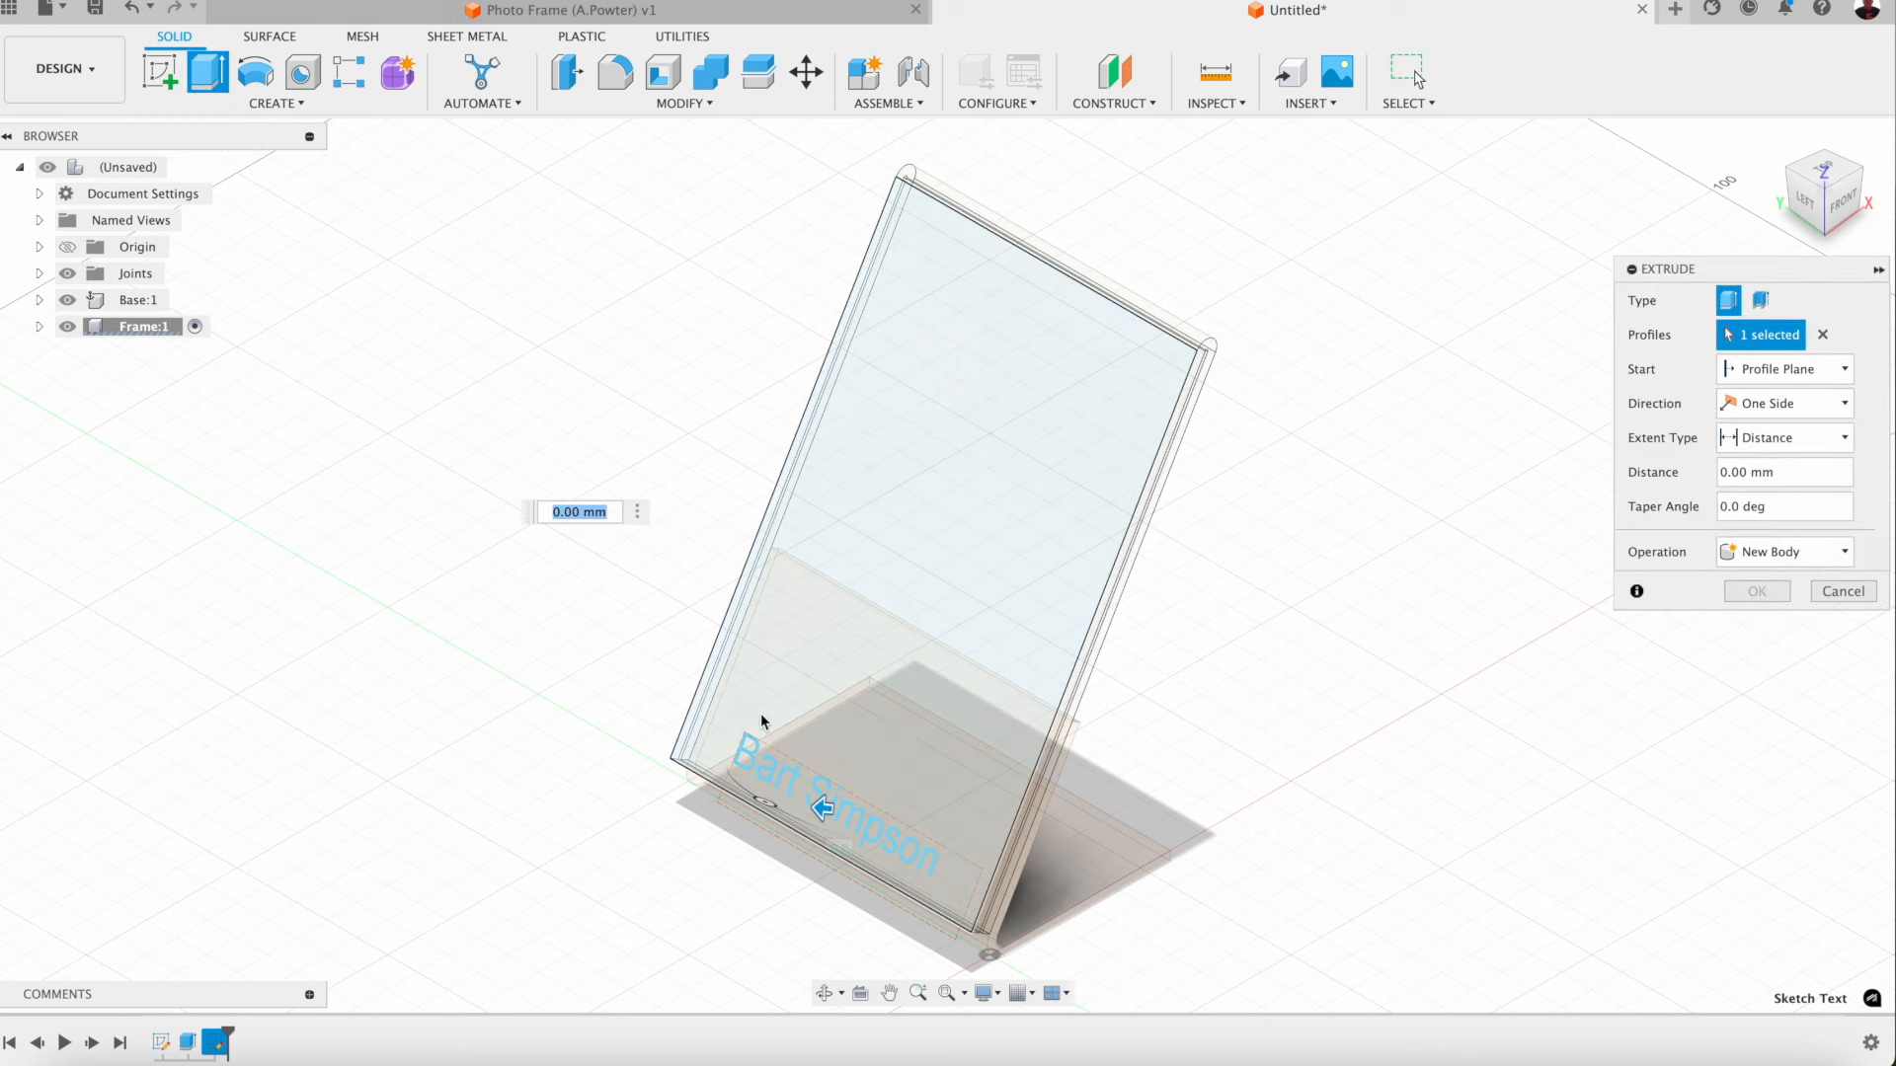
drag(816, 805, 901, 809)
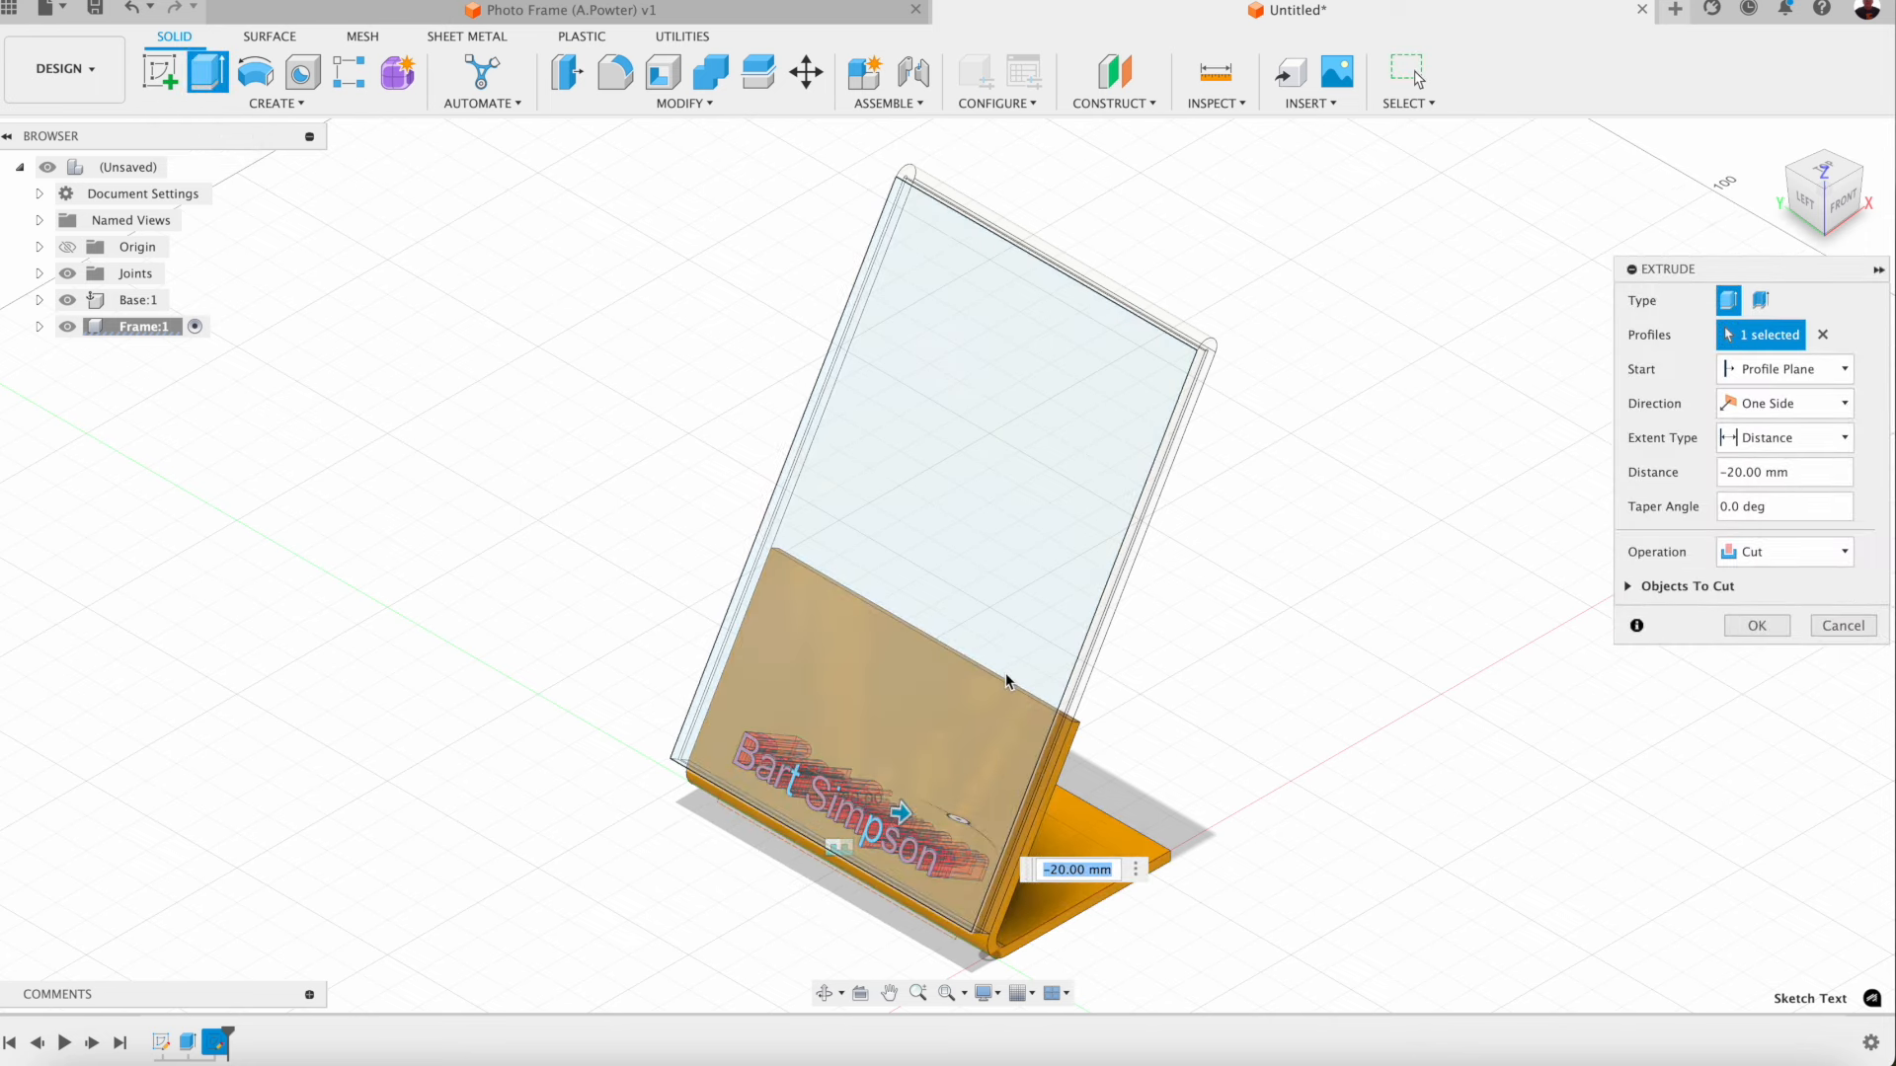
text(-0.2)
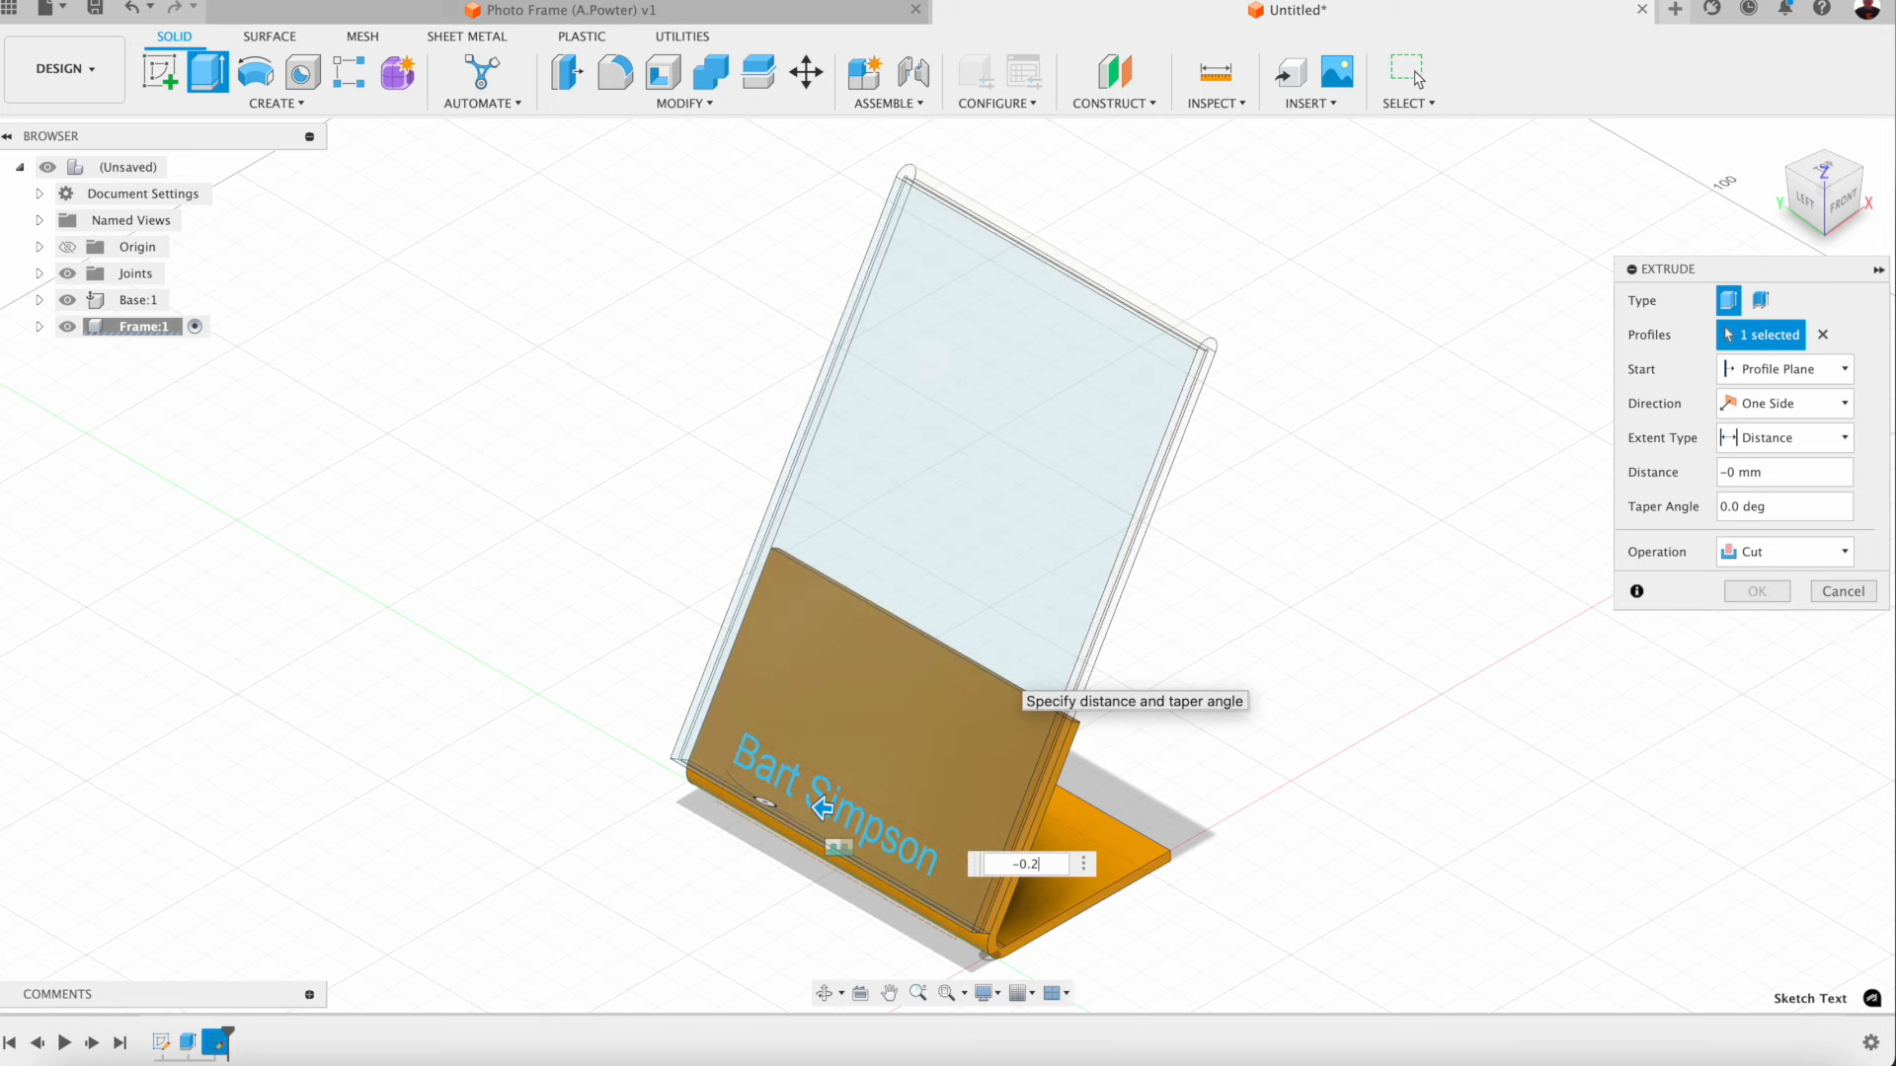
text(5)
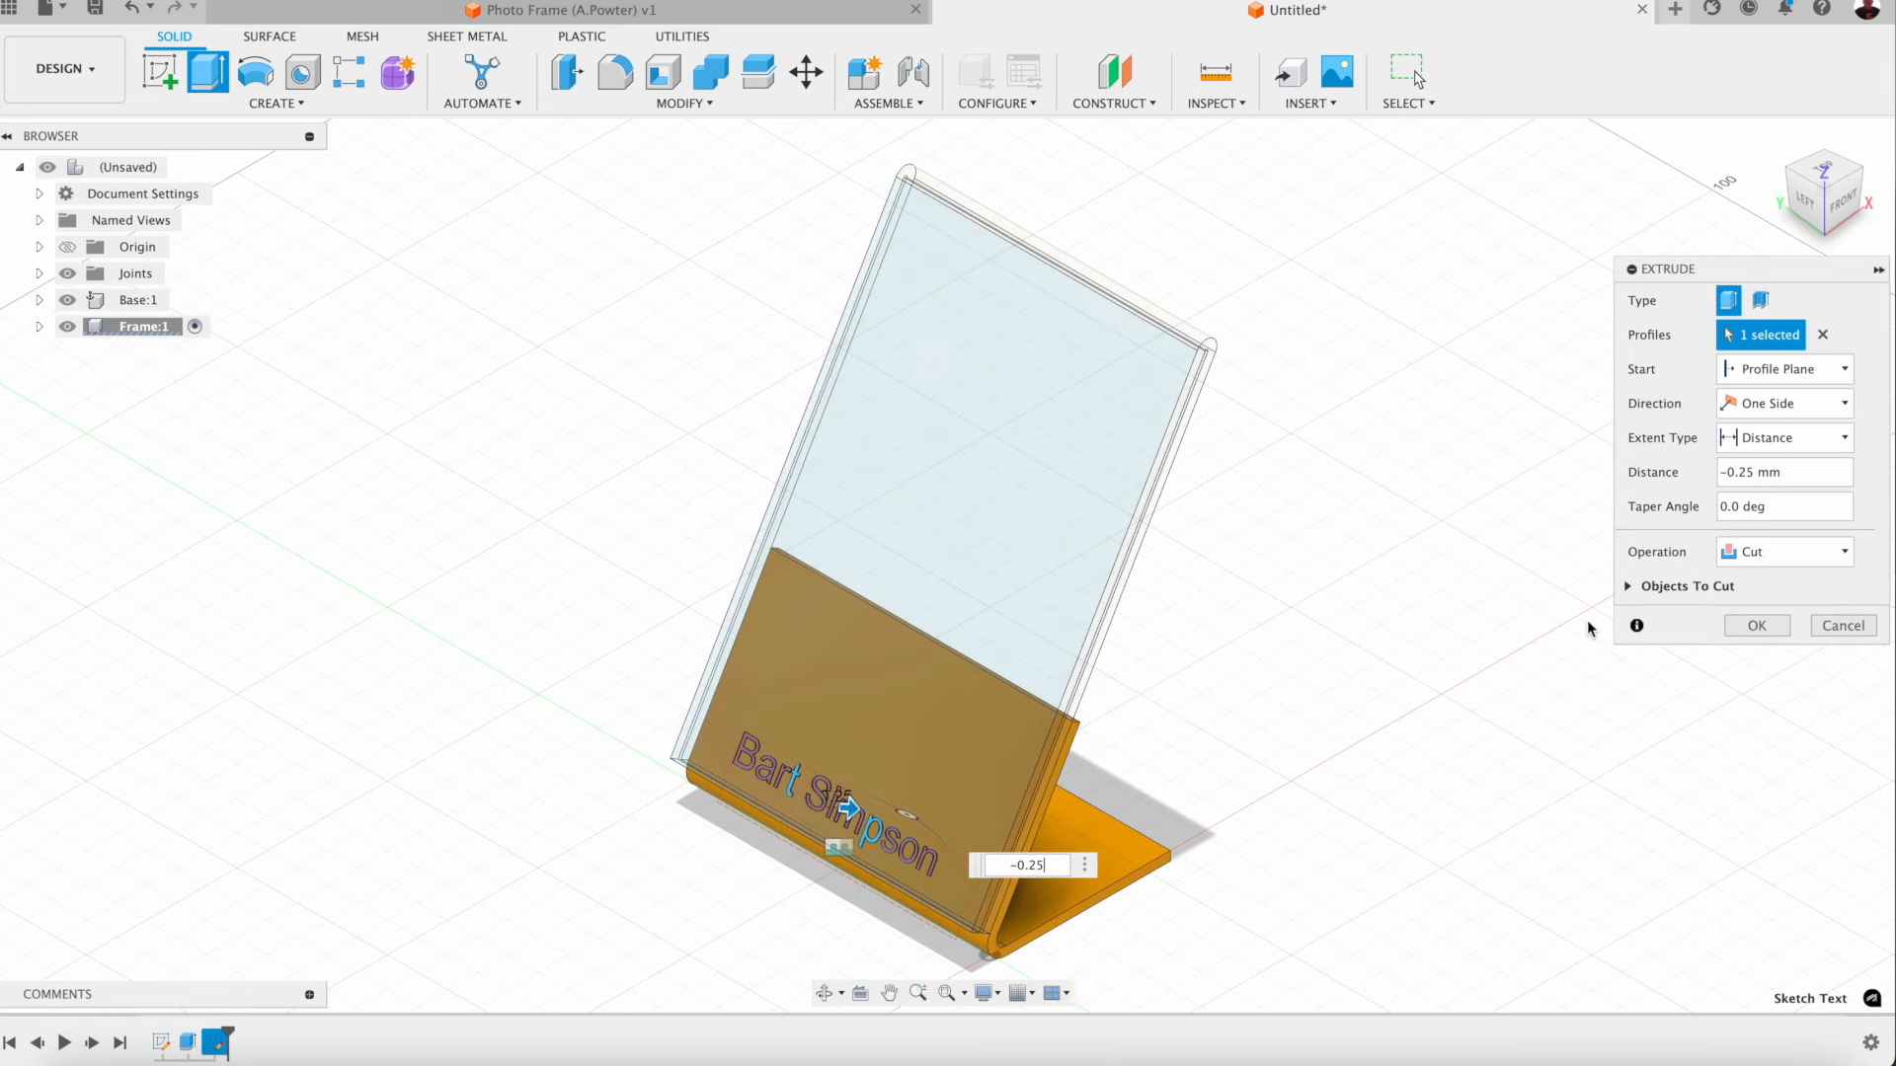
click(1749, 626)
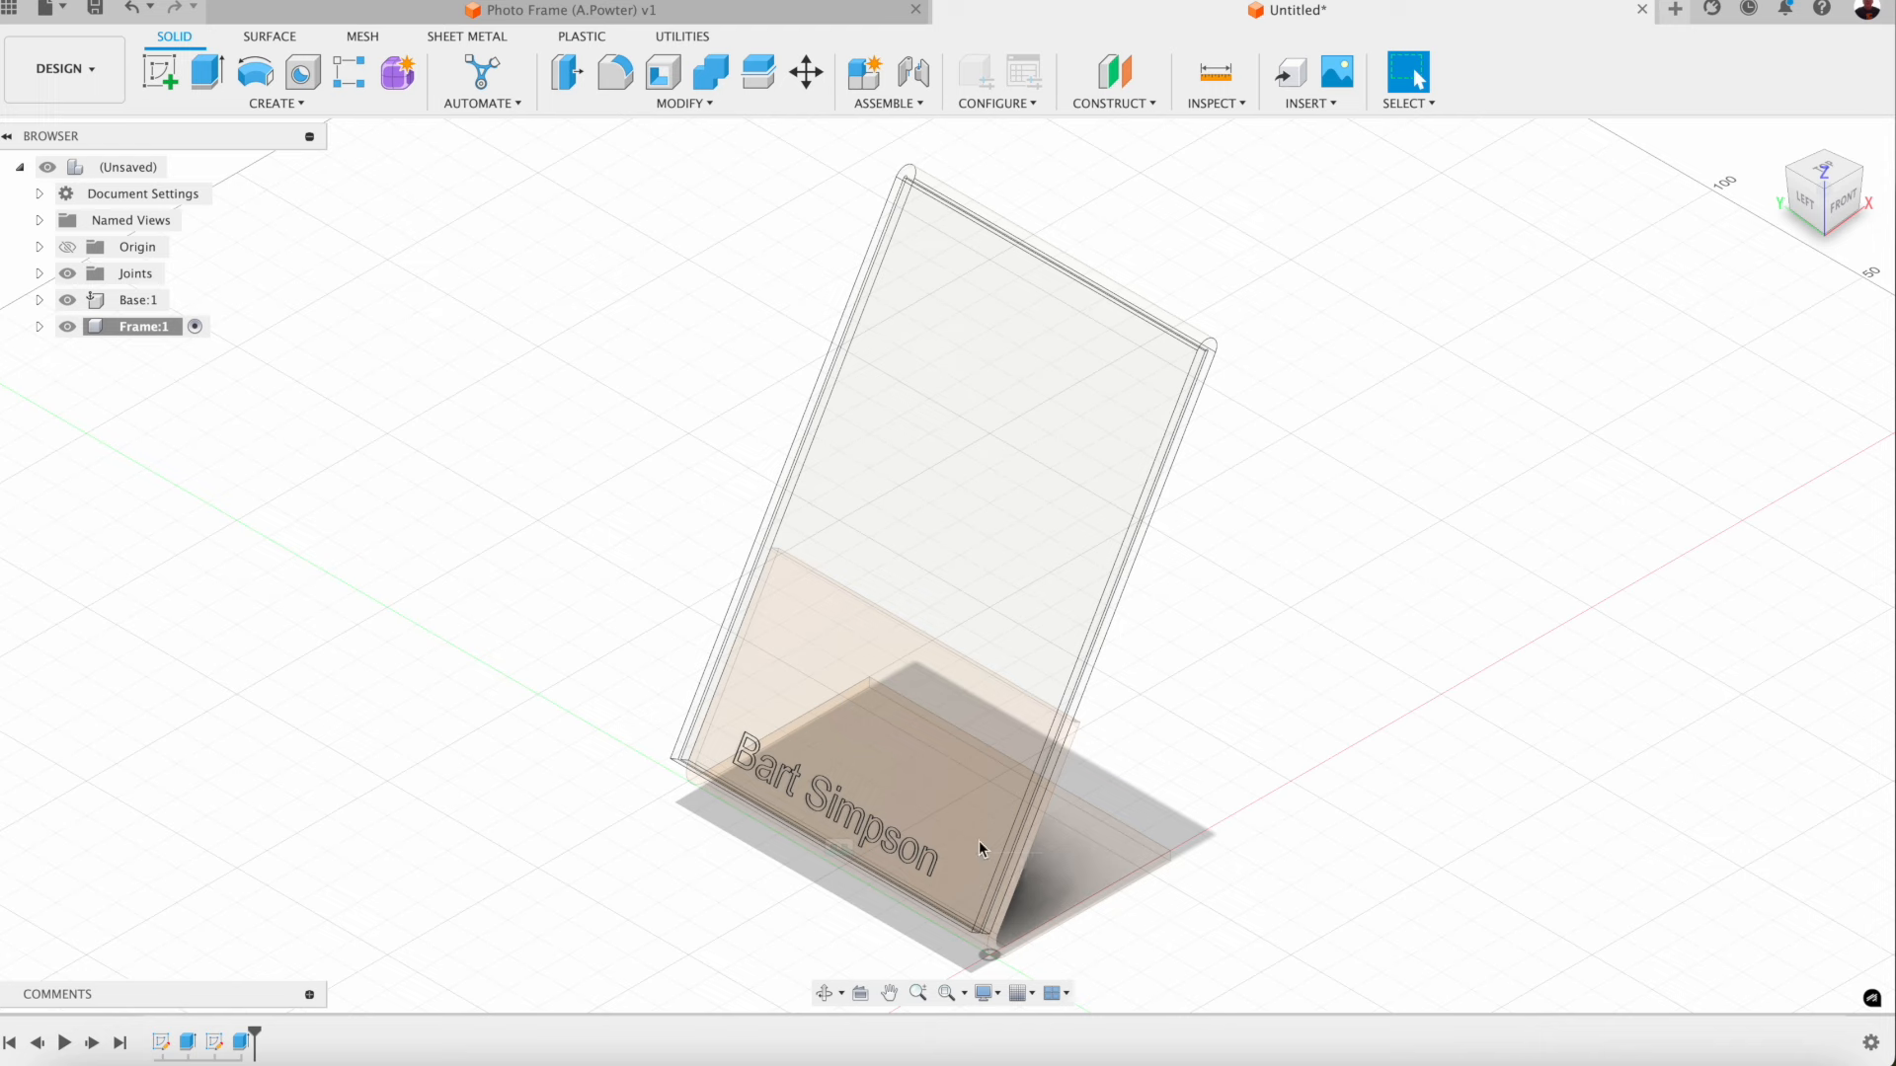